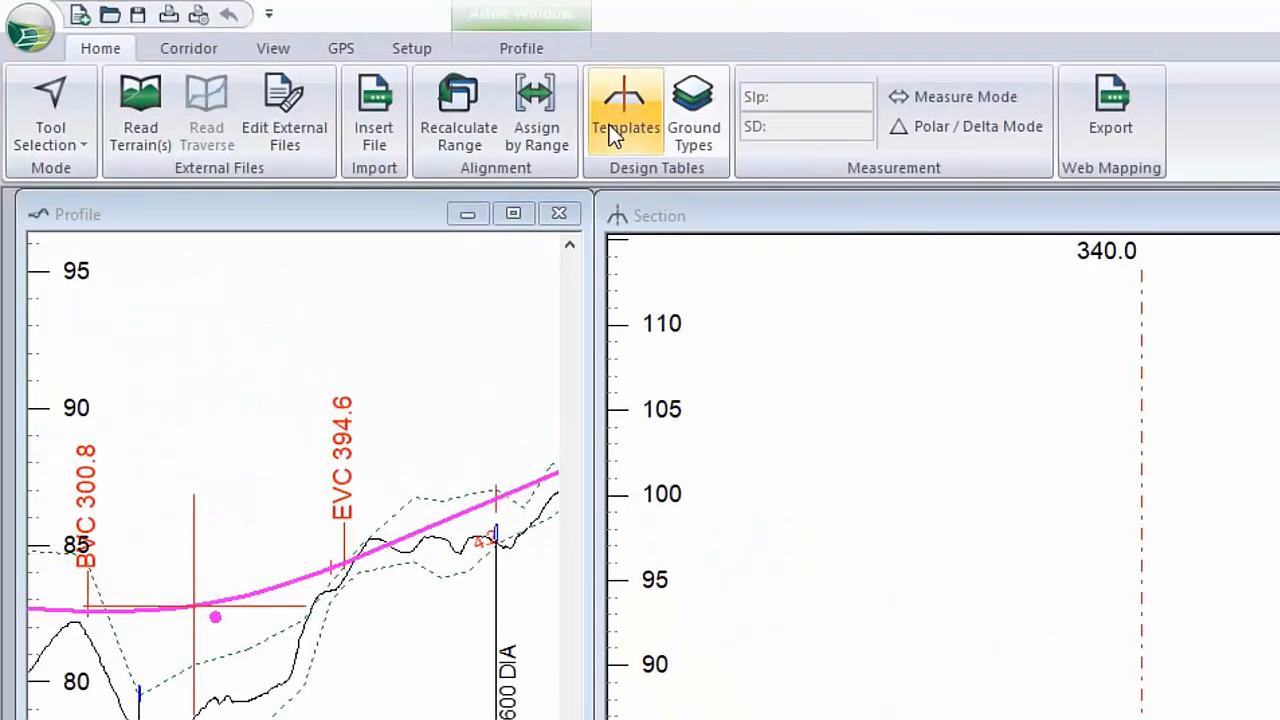
Step: Open the template editor and test the Rural template by moving its reference point down into cut and back up into fill
{"action": "left_click", "coordinate": [610, 126]}
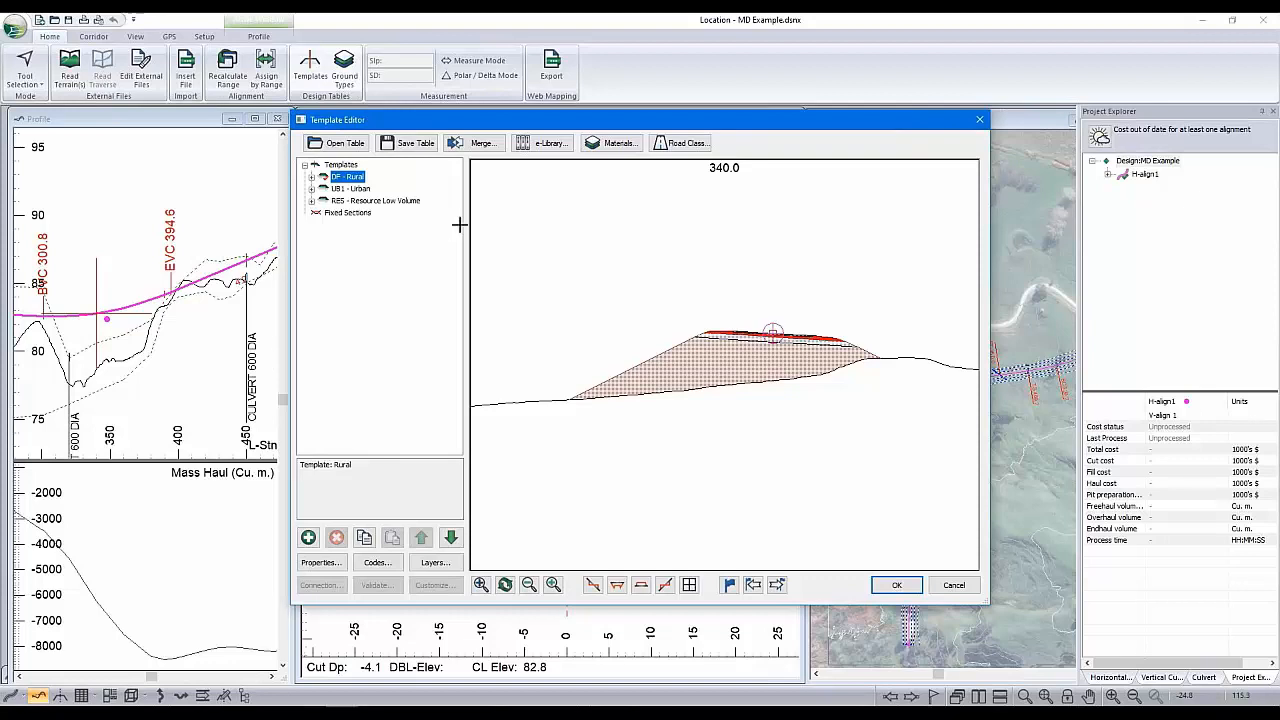
{"action": "left_click_drag", "start_coordinate": [770, 130], "coordinate": [660, 166]}
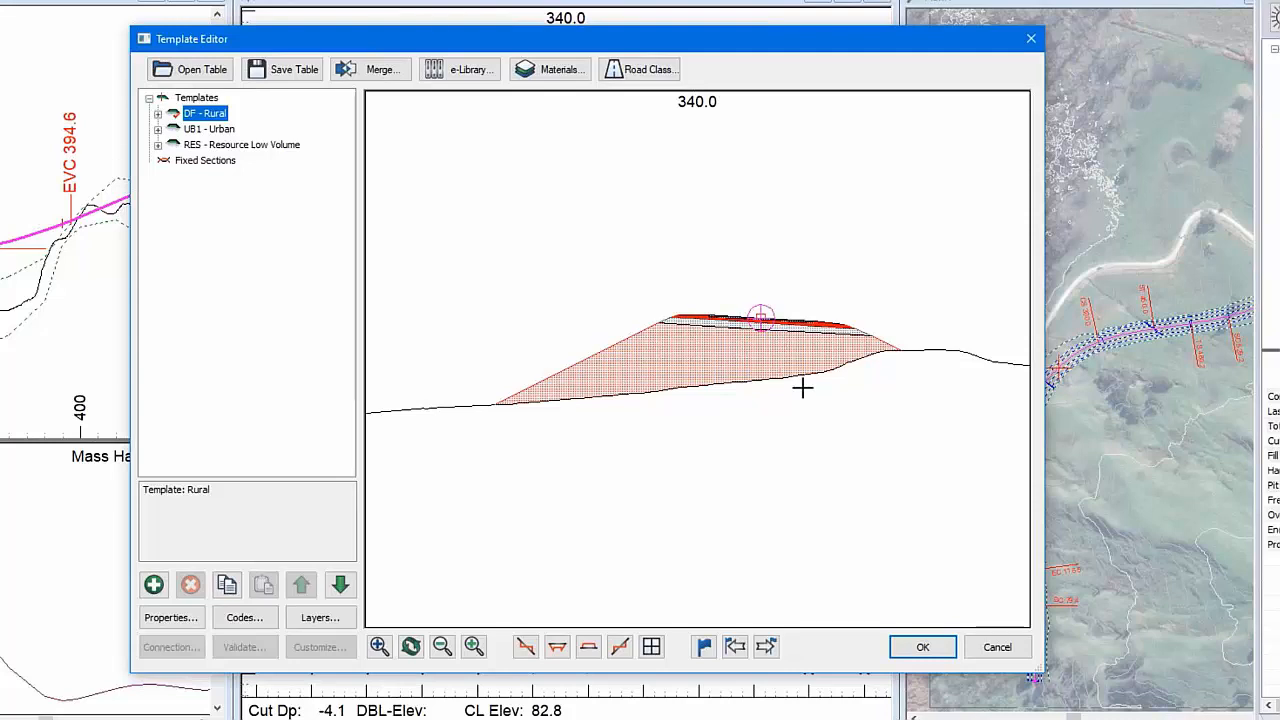
{"action": "mouse_move", "coordinate": [819, 405]}
{"action": "left_click_drag", "start_coordinate": [770, 336], "coordinate": [769, 388]}
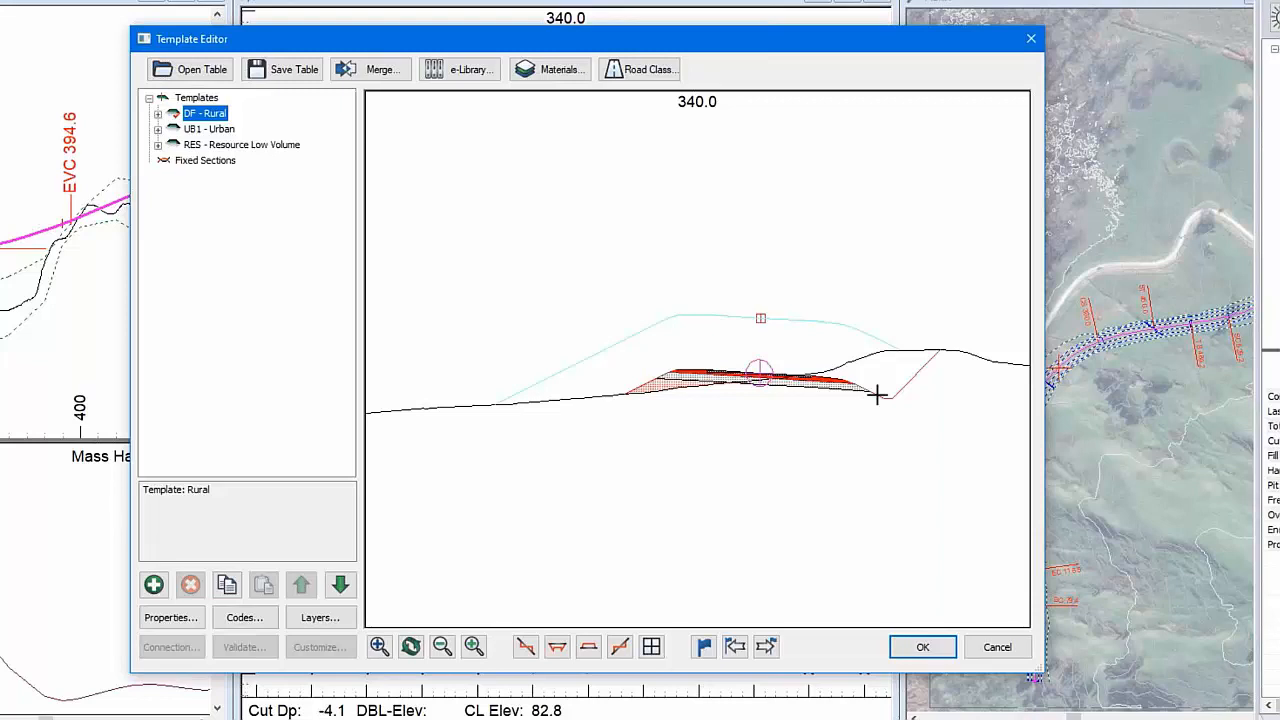
{"action": "mouse_move", "coordinate": [922, 366]}
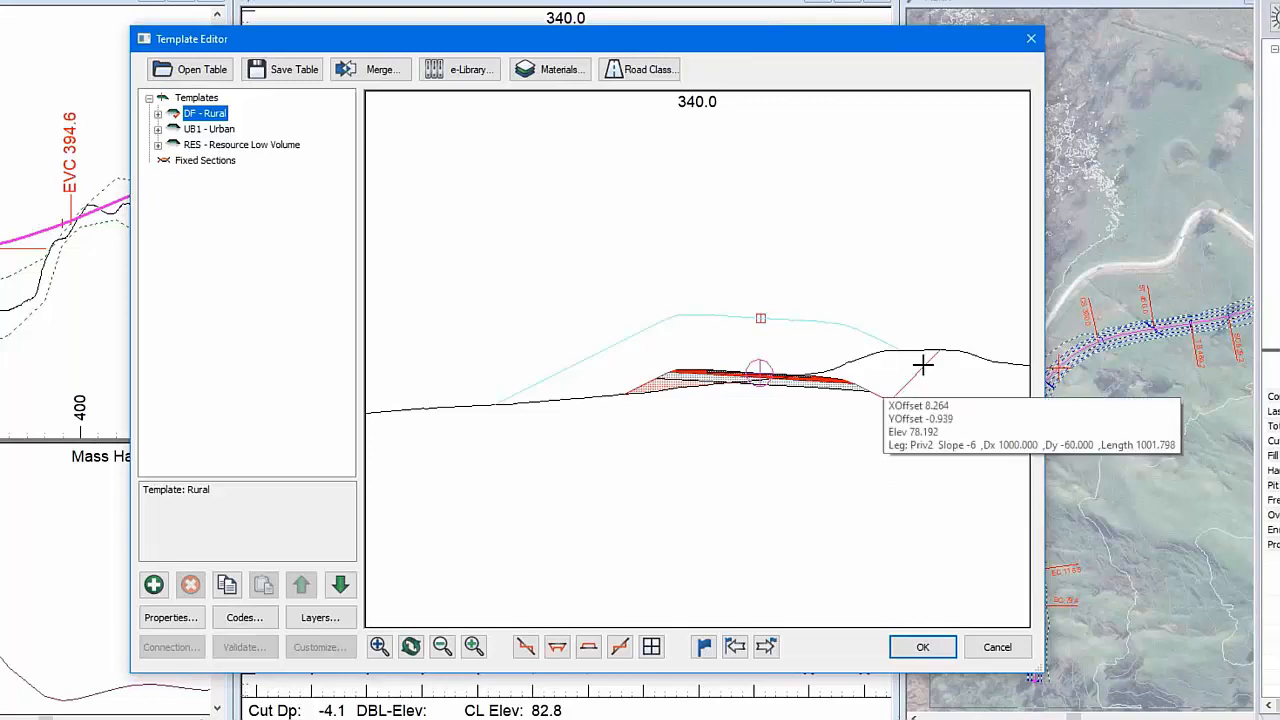
{"action": "left_click_drag", "start_coordinate": [864, 388], "coordinate": [876, 327]}
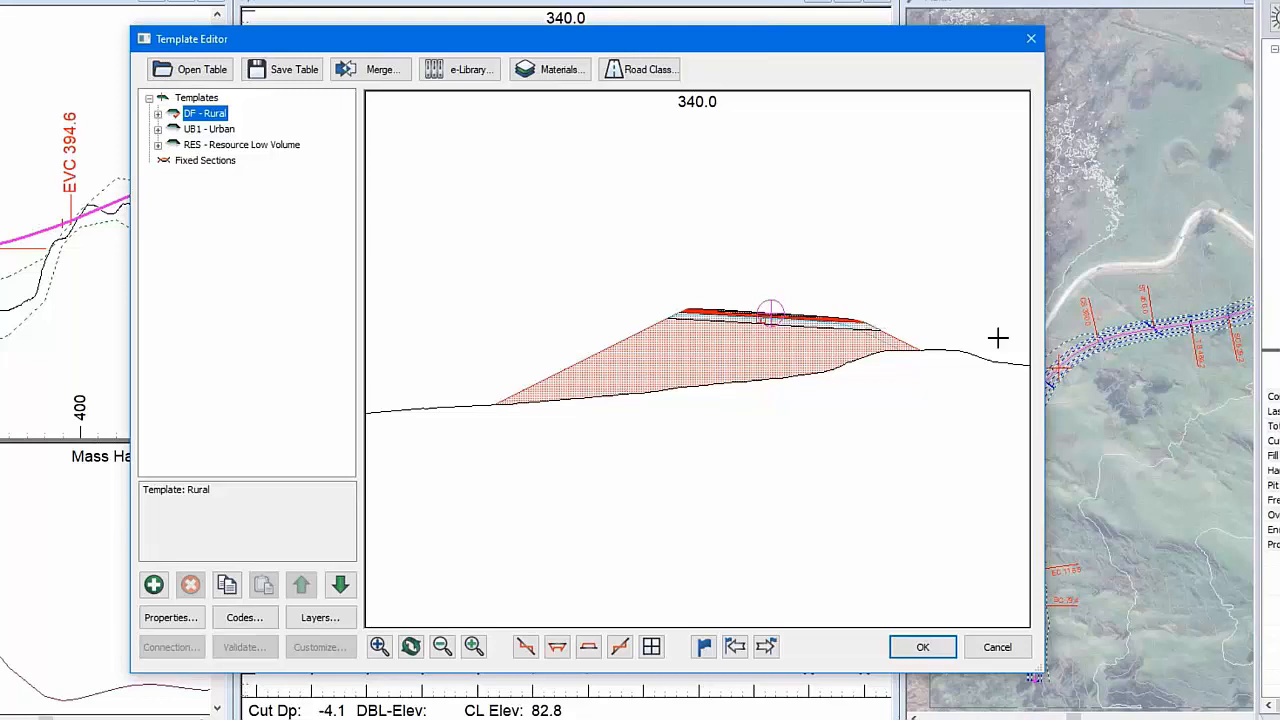
{"action": "mouse_move", "coordinate": [997, 338]}
Step: Preview the Rural template at the next station and at station 400, and display the four typical cut, slope and fill sections
{"action": "left_click", "coordinate": [765, 647]}
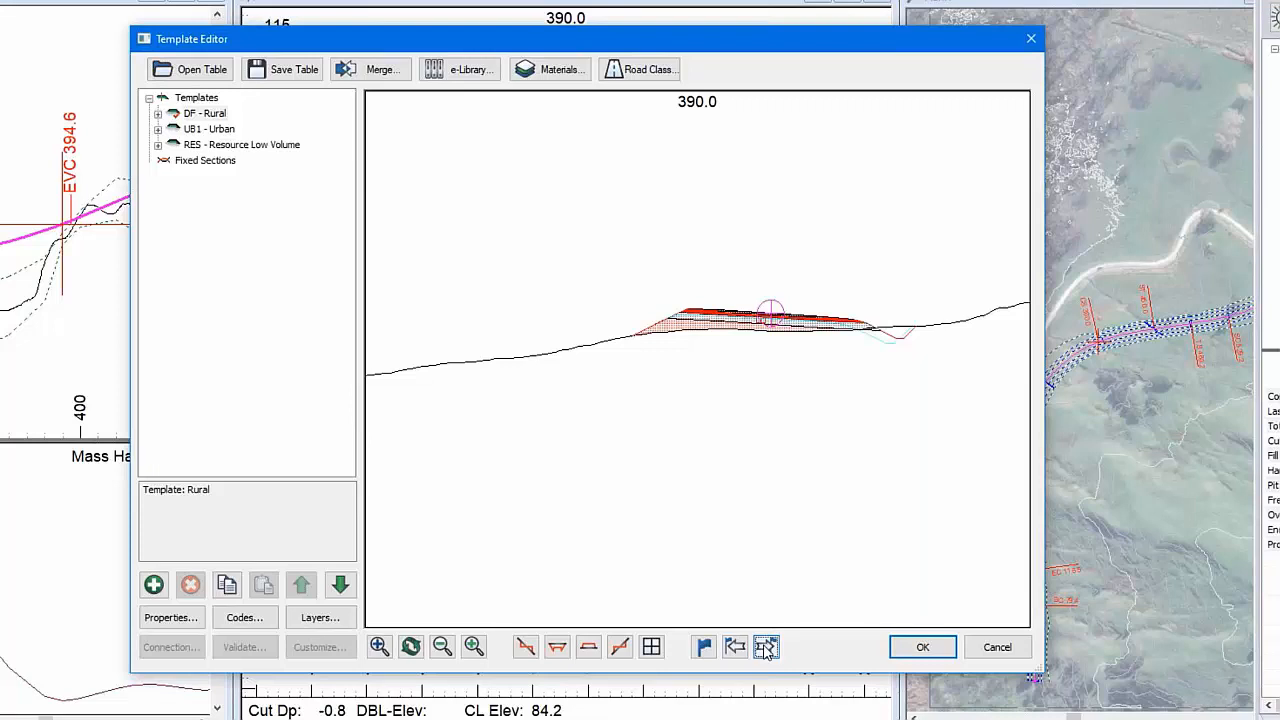
{"action": "left_click", "coordinate": [704, 647]}
{"action": "type", "text": "4"}
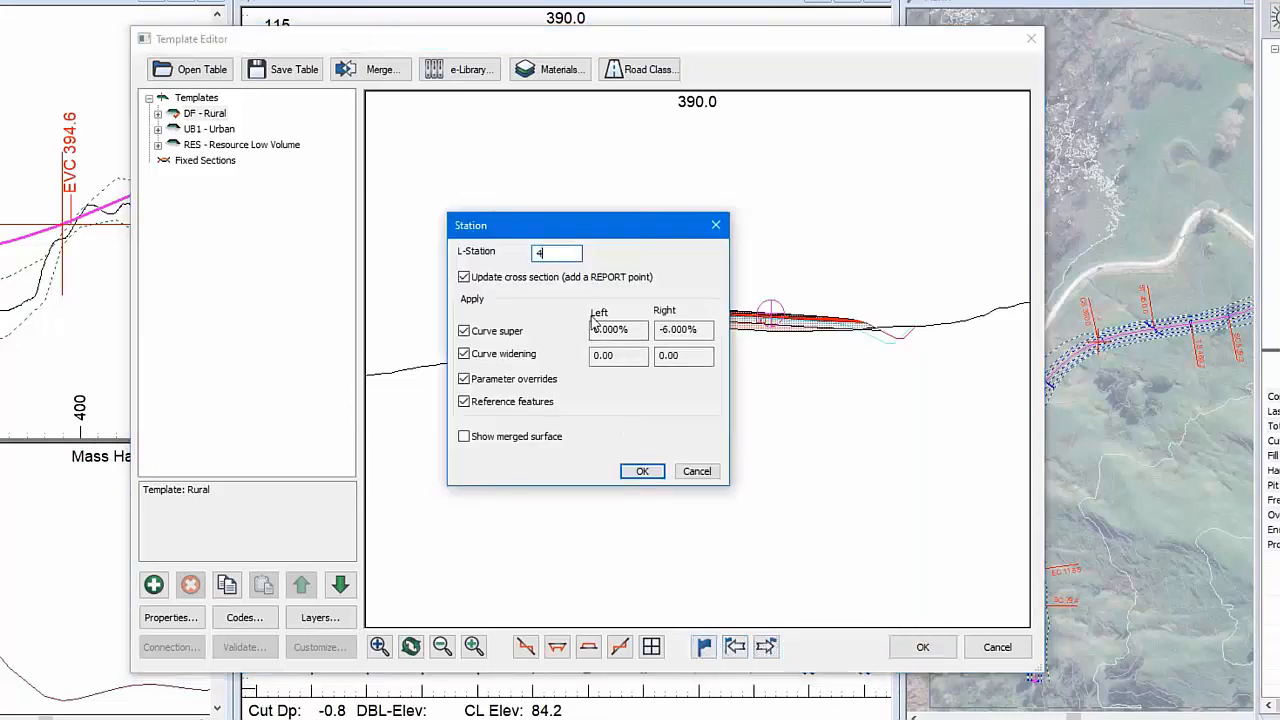
{"action": "type", "text": "00"}
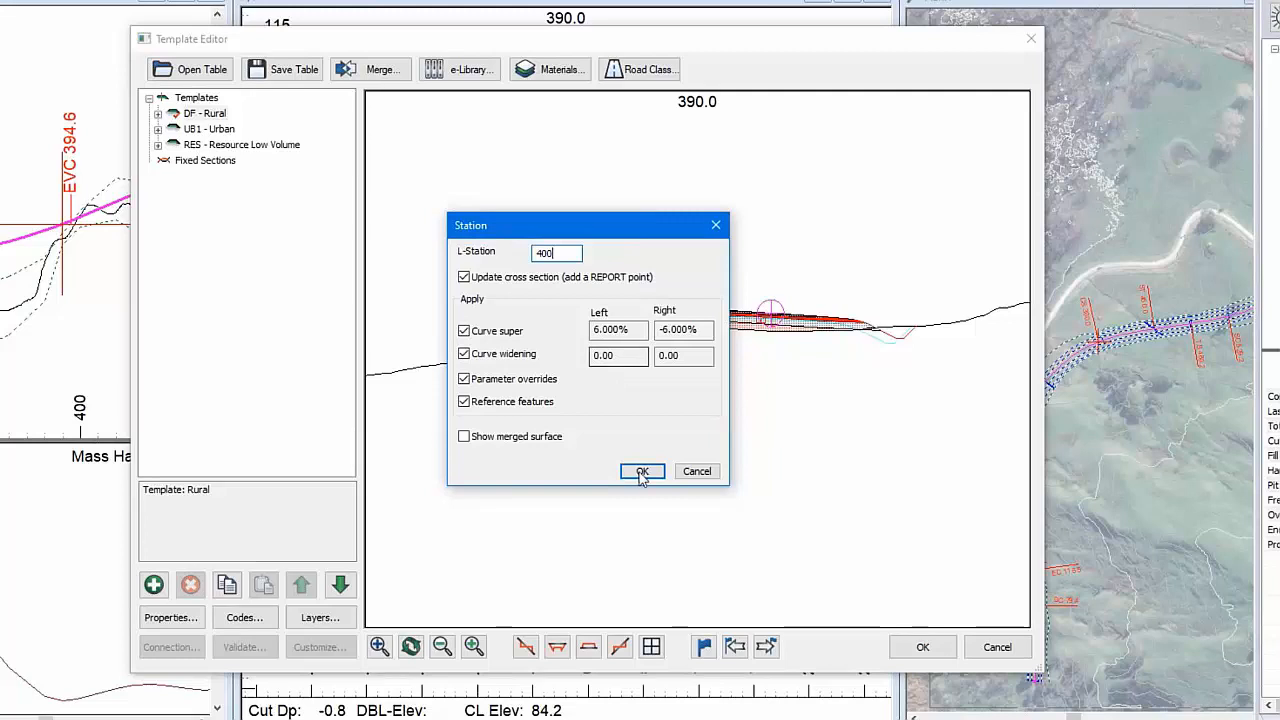
{"action": "left_click", "coordinate": [643, 471]}
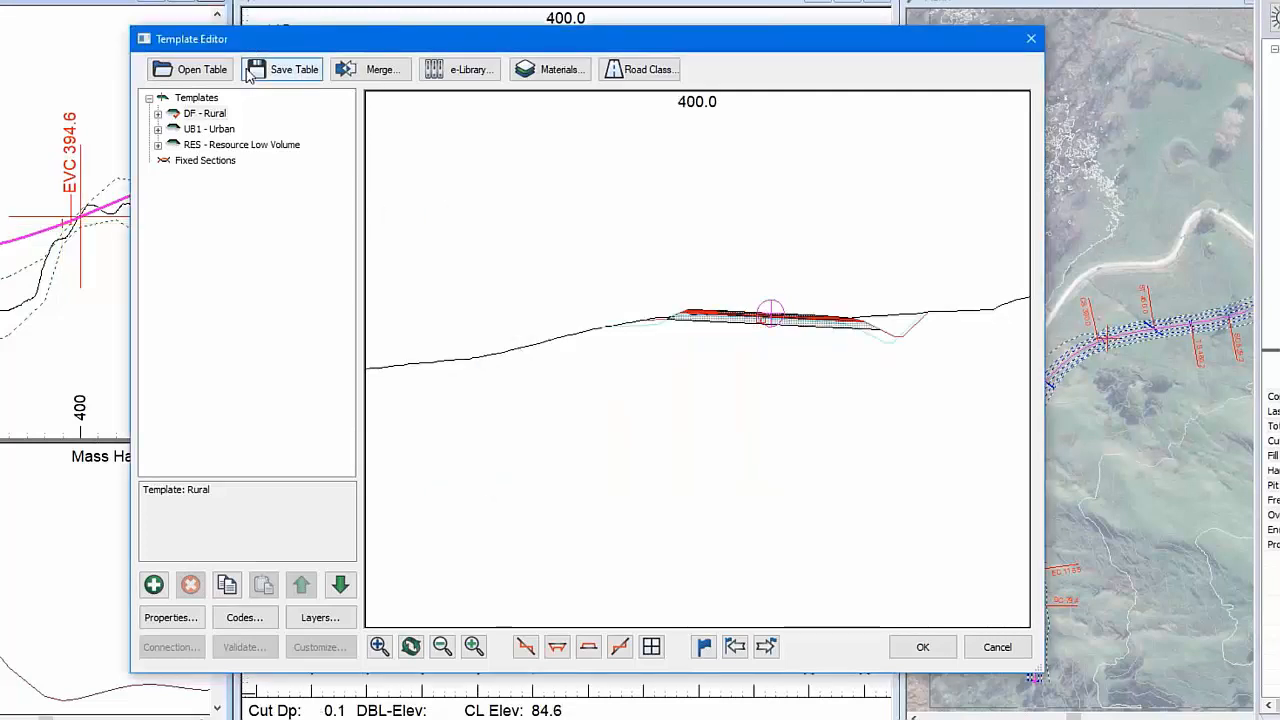
{"action": "left_click", "coordinate": [651, 646]}
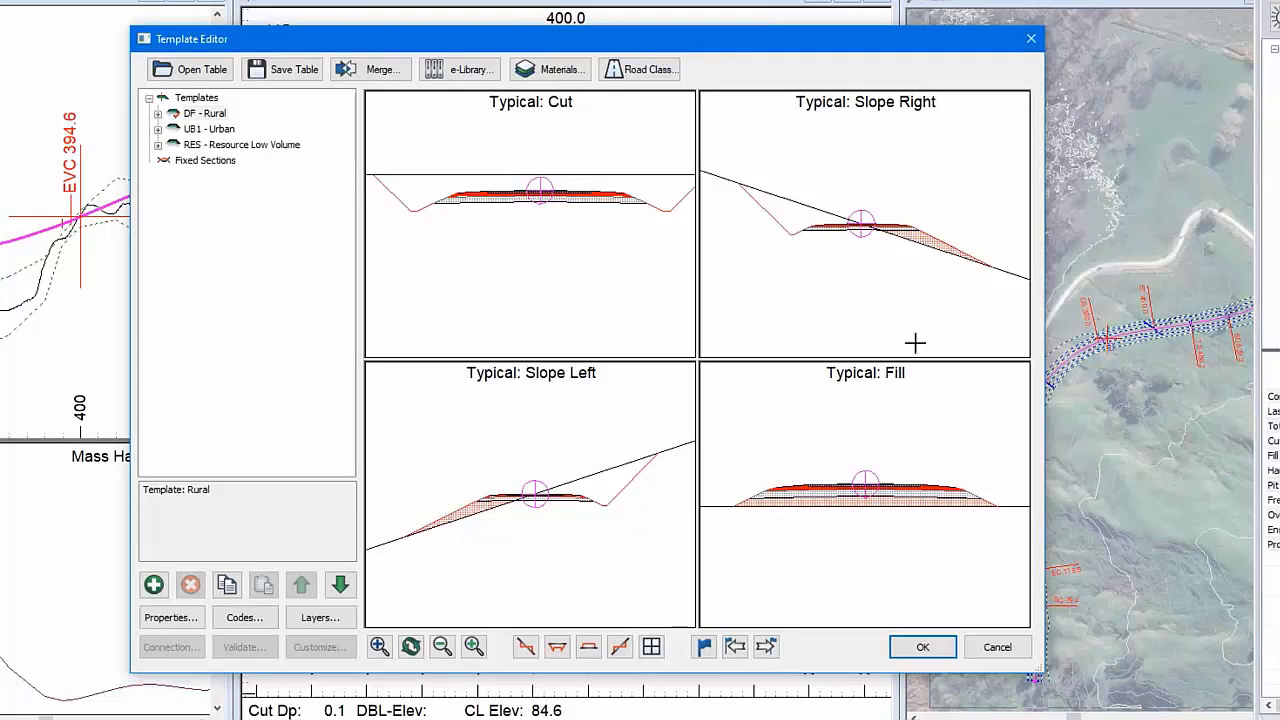
{"action": "mouse_move", "coordinate": [915, 343]}
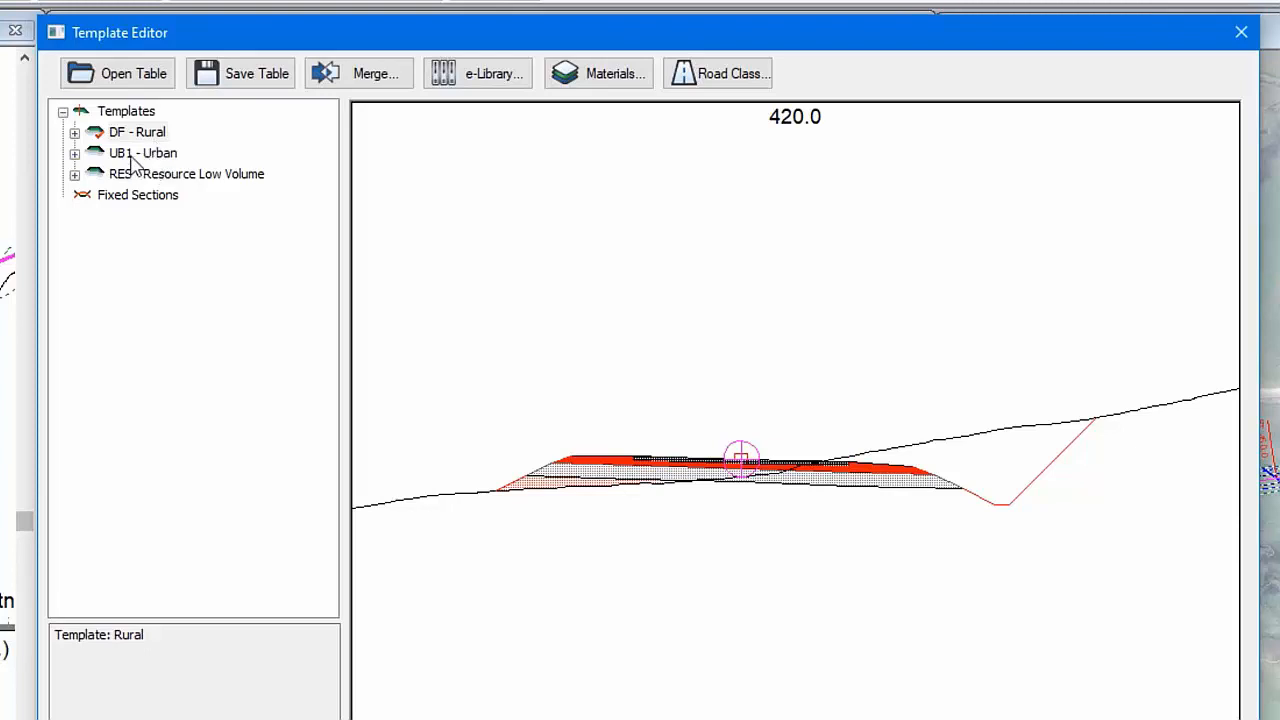
Step: Preview the UB1 - Urban and RES - Resource Low Volume templates at the current station
{"action": "left_click", "coordinate": [145, 156]}
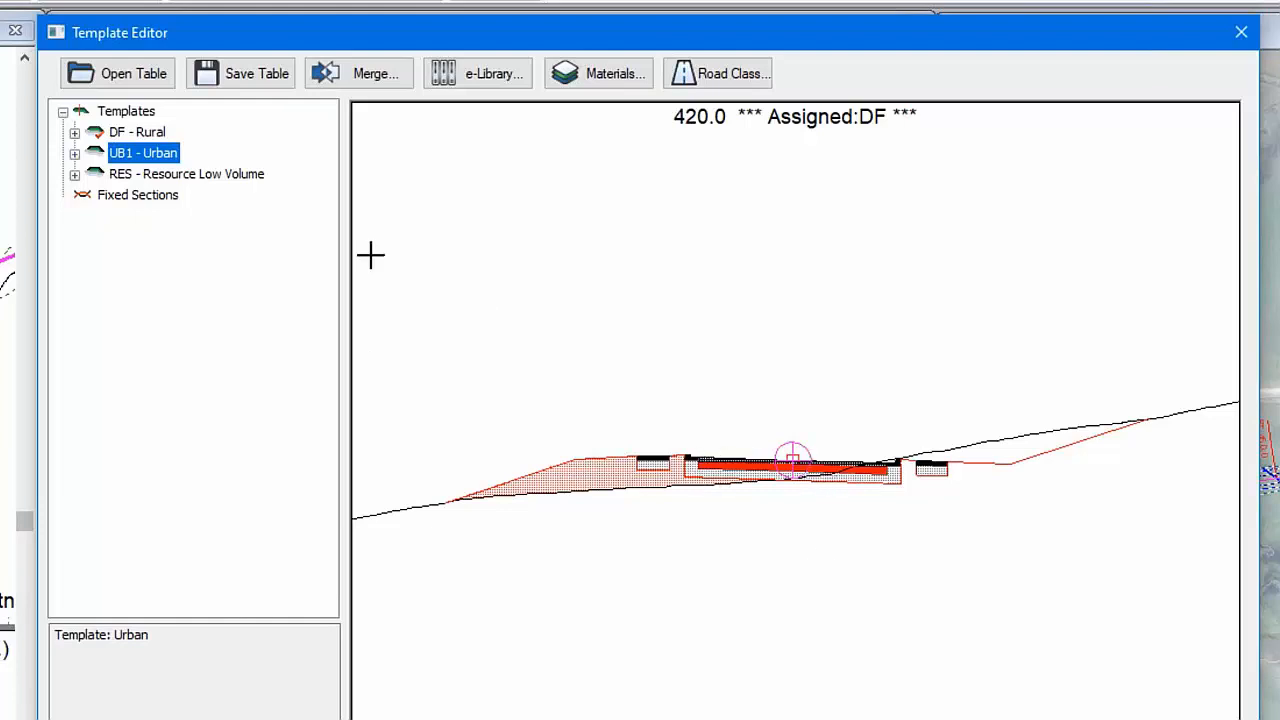
{"action": "left_click", "coordinate": [230, 176]}
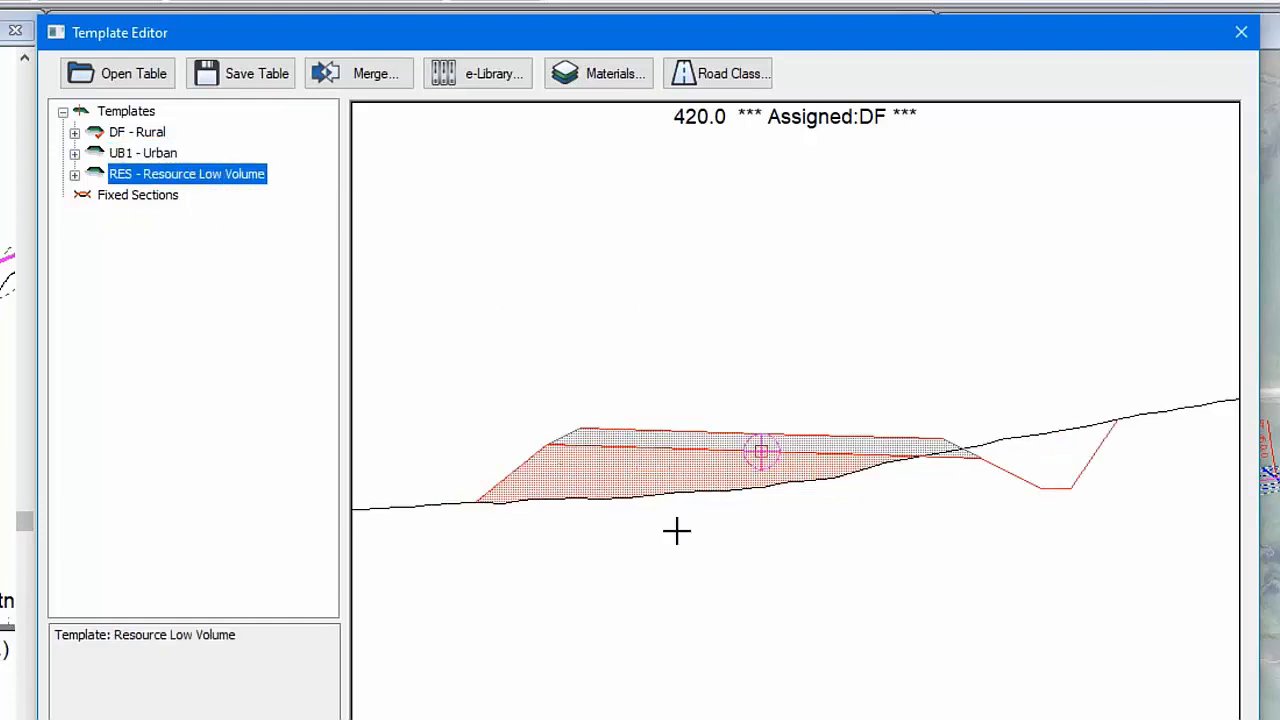
{"action": "mouse_move", "coordinate": [804, 494]}
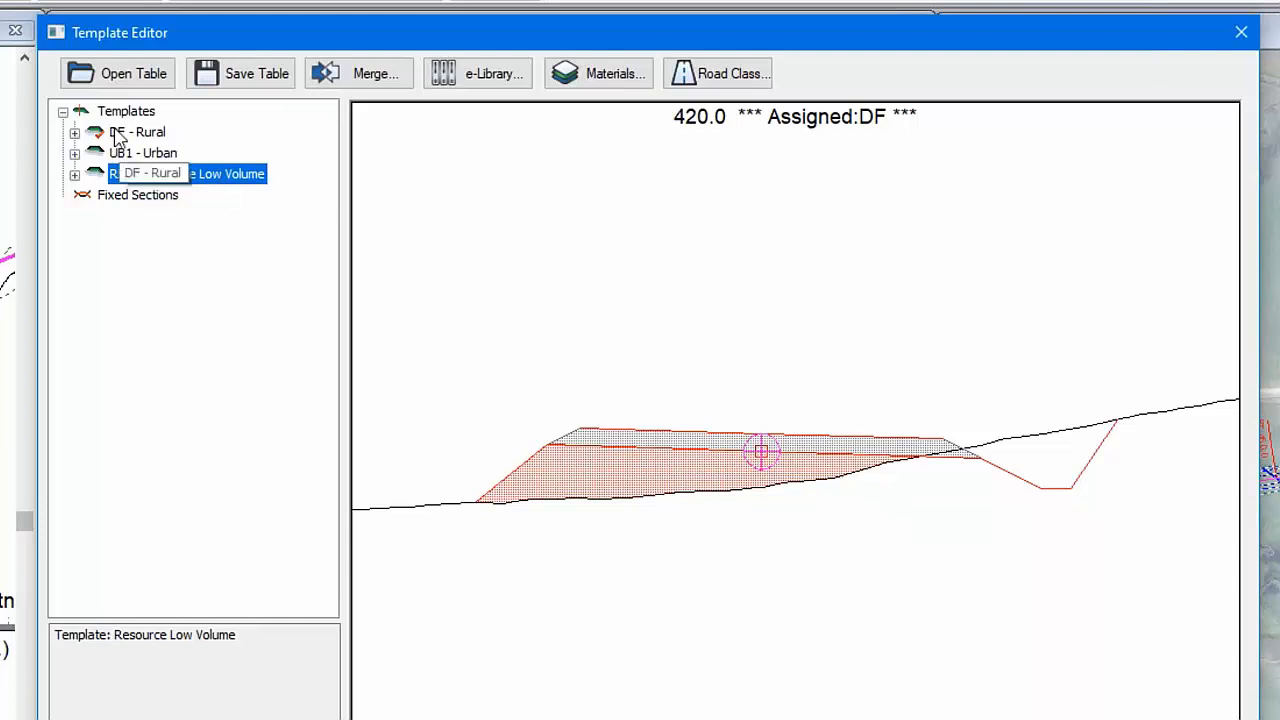
Step: Expand the DF - Rural template and examine where its left and right road, ditch and slope components sit in the section
{"action": "left_click", "coordinate": [74, 132]}
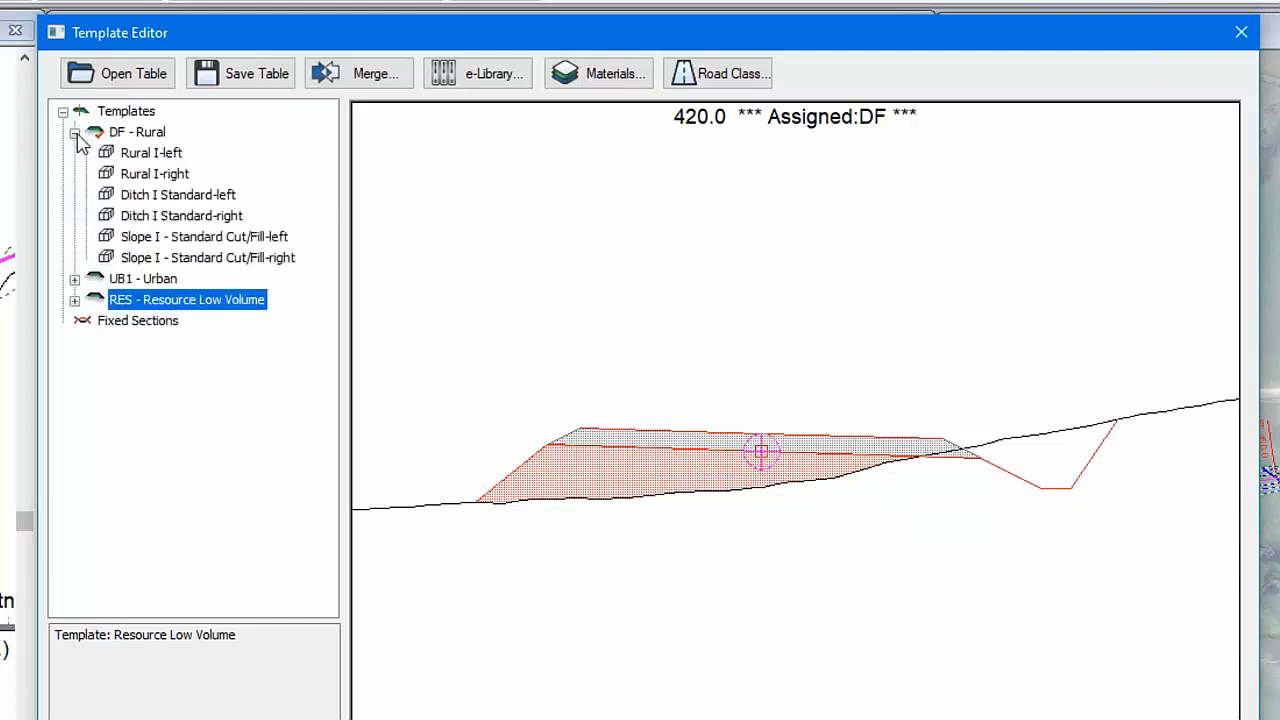
{"action": "left_click", "coordinate": [140, 155]}
{"action": "left_click", "coordinate": [138, 175]}
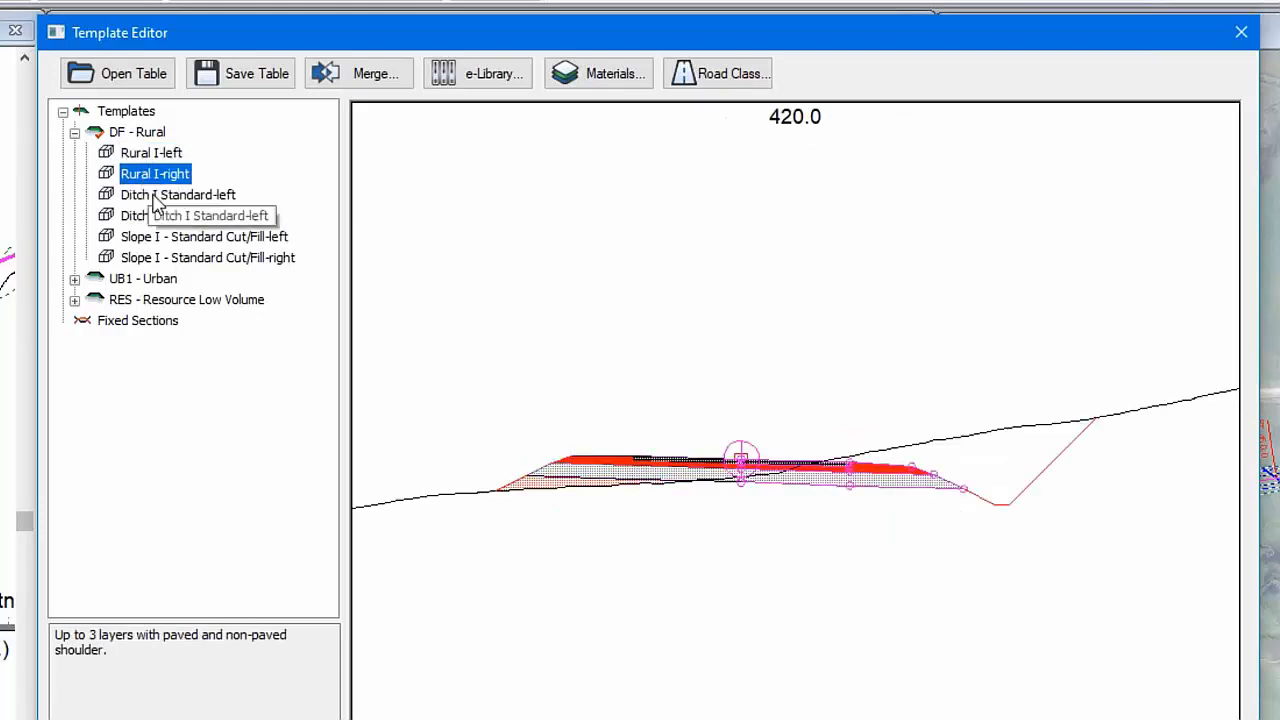
{"action": "left_click", "coordinate": [148, 197]}
{"action": "left_click", "coordinate": [155, 217]}
{"action": "left_click", "coordinate": [156, 237]}
{"action": "left_click", "coordinate": [160, 259]}
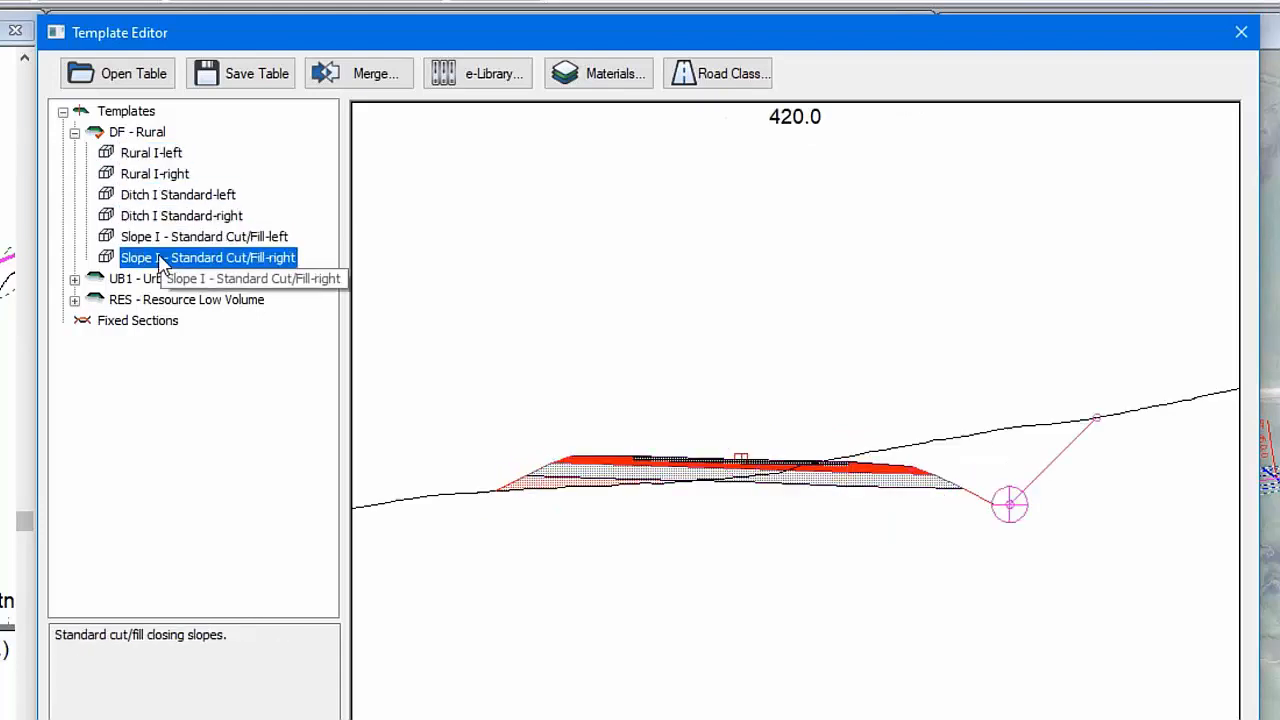
{"action": "left_click", "coordinate": [155, 153]}
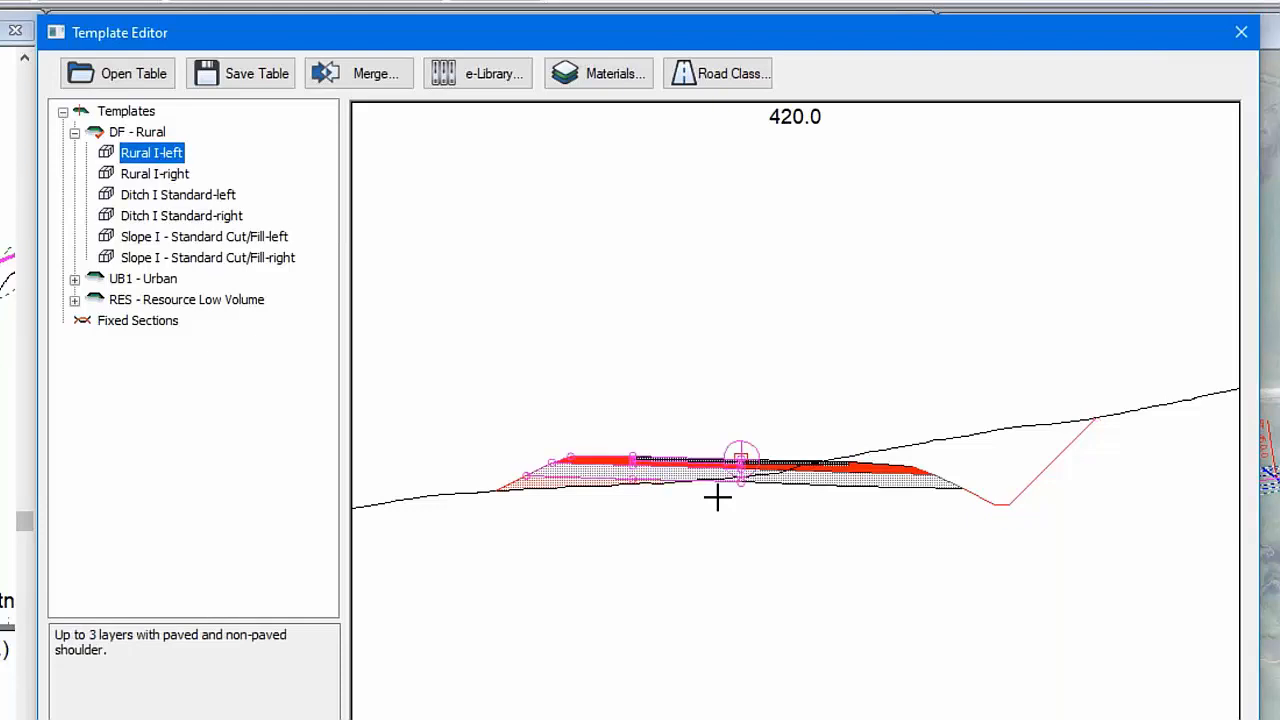
{"action": "left_click", "coordinate": [160, 216]}
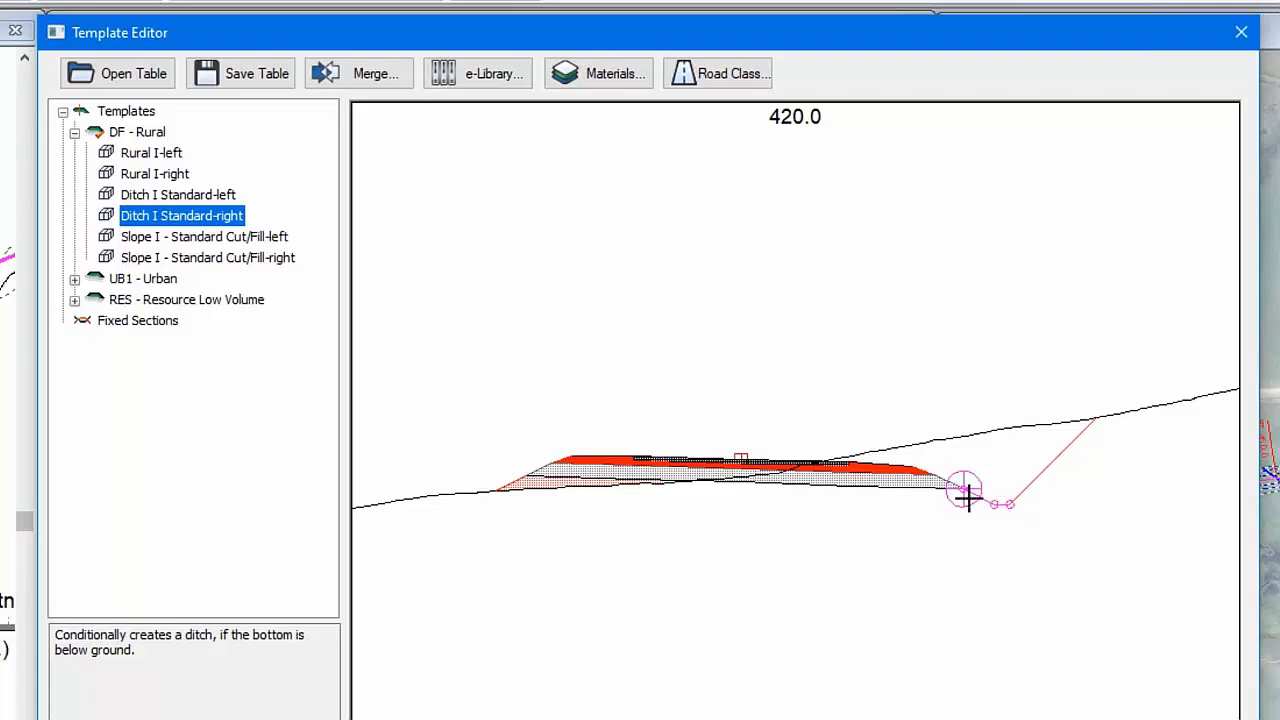
{"action": "left_click", "coordinate": [180, 257]}
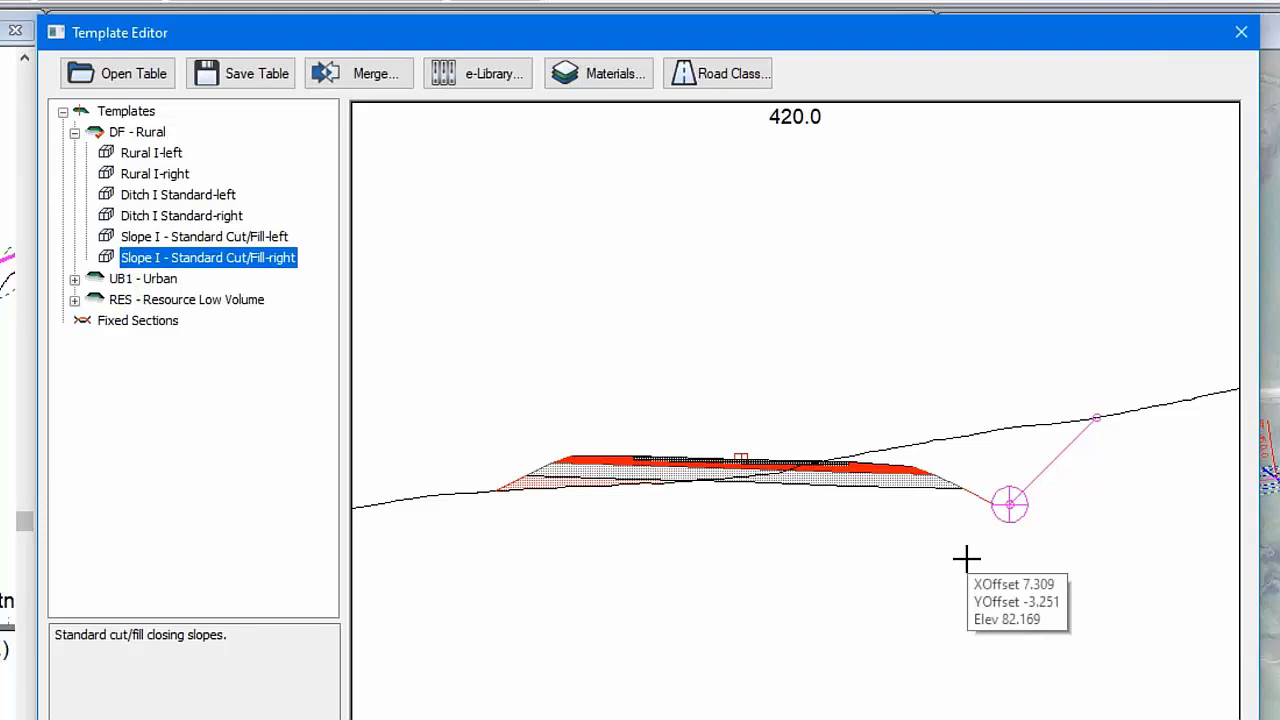
Step: Review the DF - Rural template's properties without changing them, and inspect its Rural I-left and Rural I-right components
{"action": "right_click", "coordinate": [131, 137]}
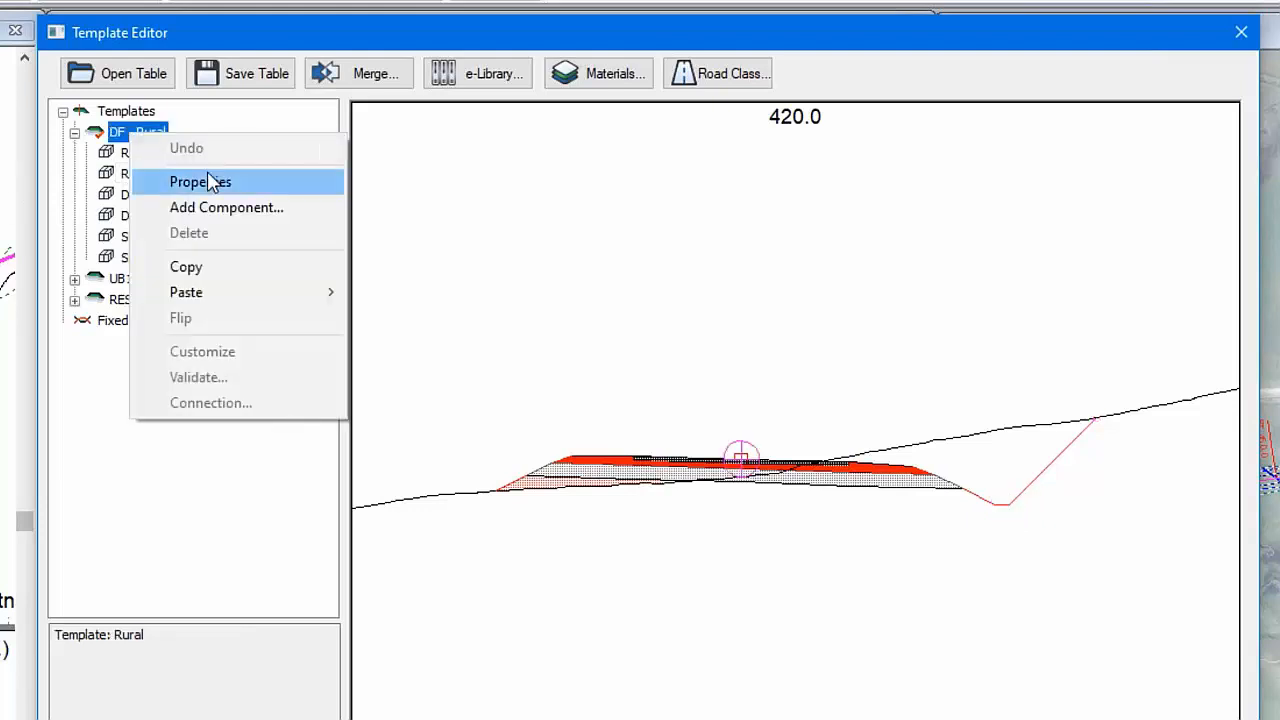
{"action": "left_click", "coordinate": [214, 181]}
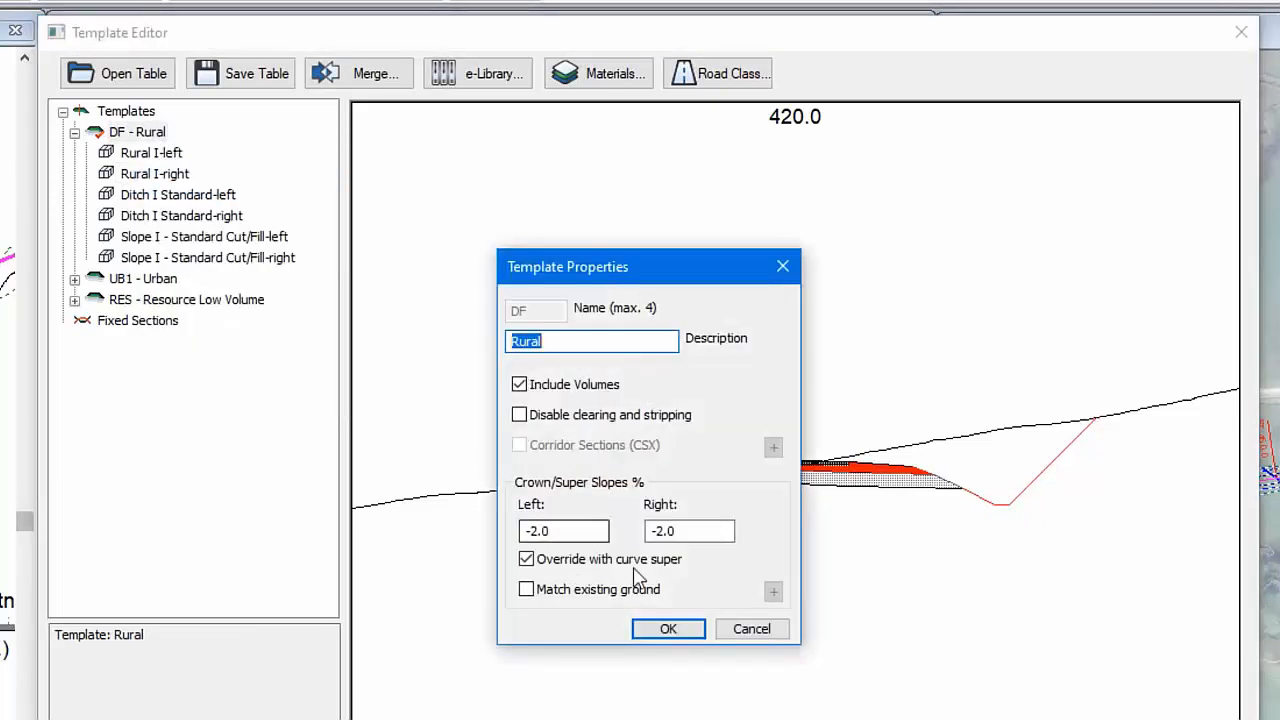
{"action": "left_click", "coordinate": [750, 630]}
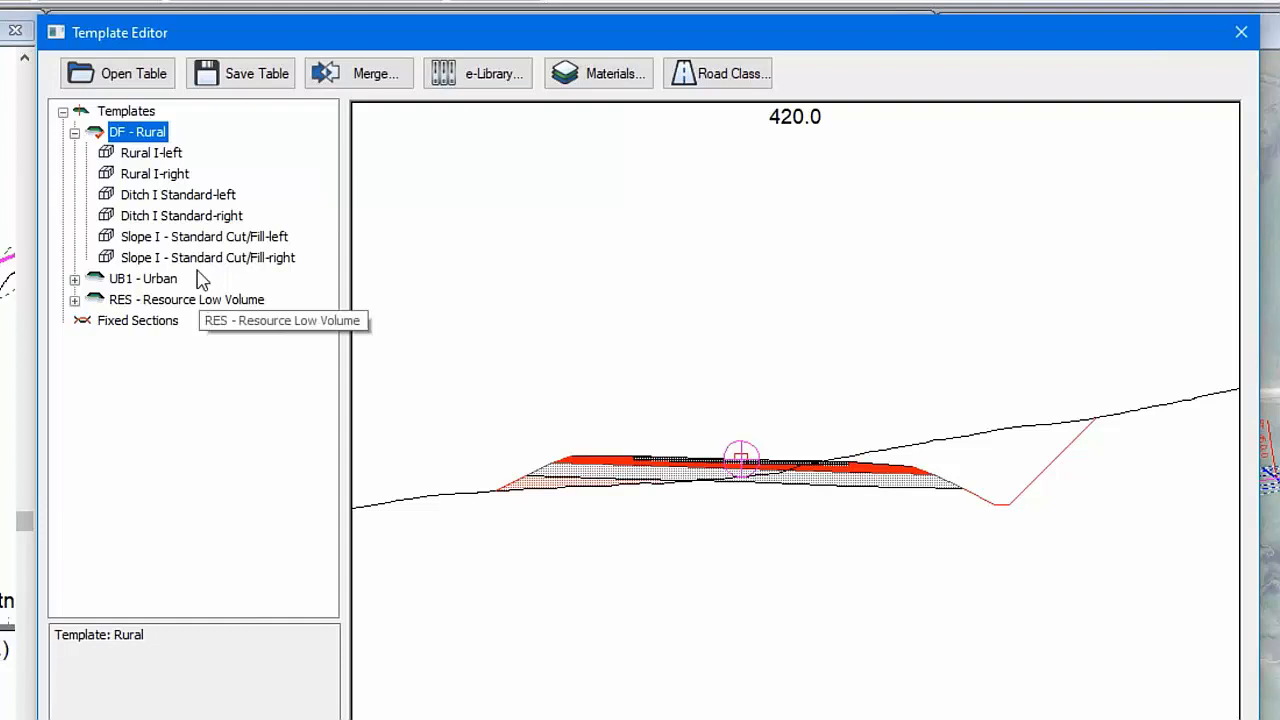
{"action": "left_click", "coordinate": [168, 156]}
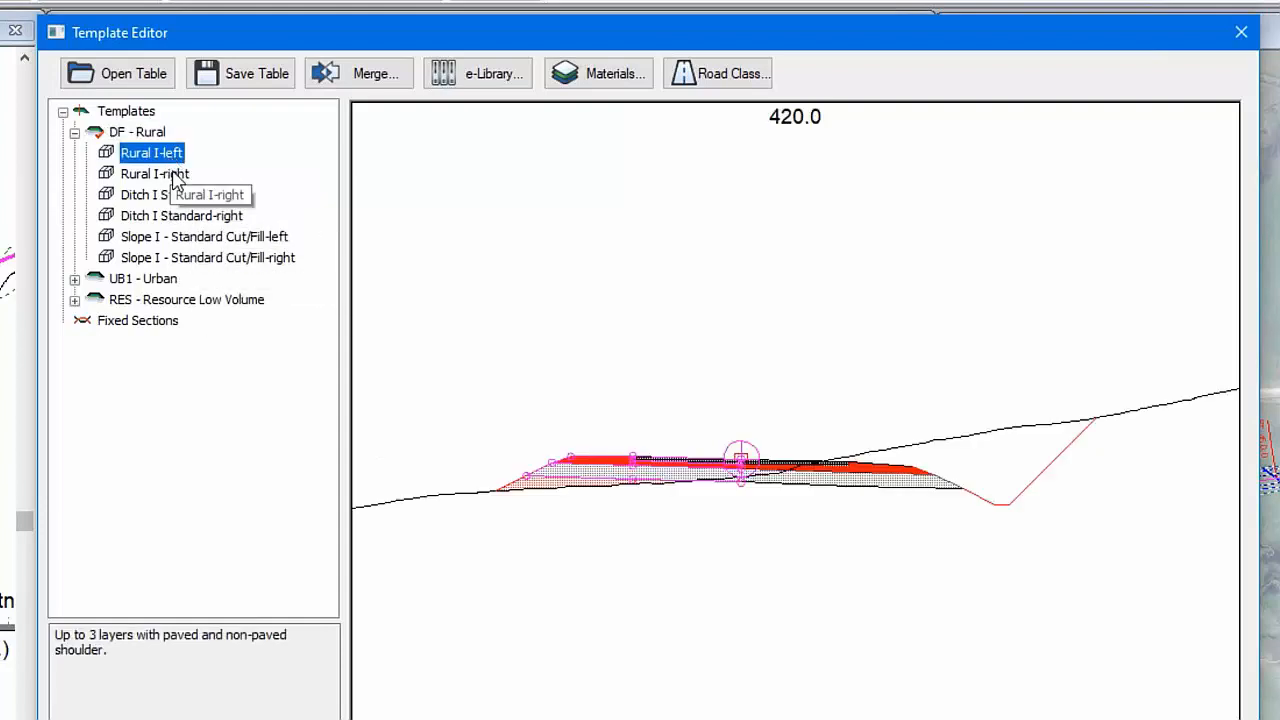
{"action": "left_click", "coordinate": [177, 176]}
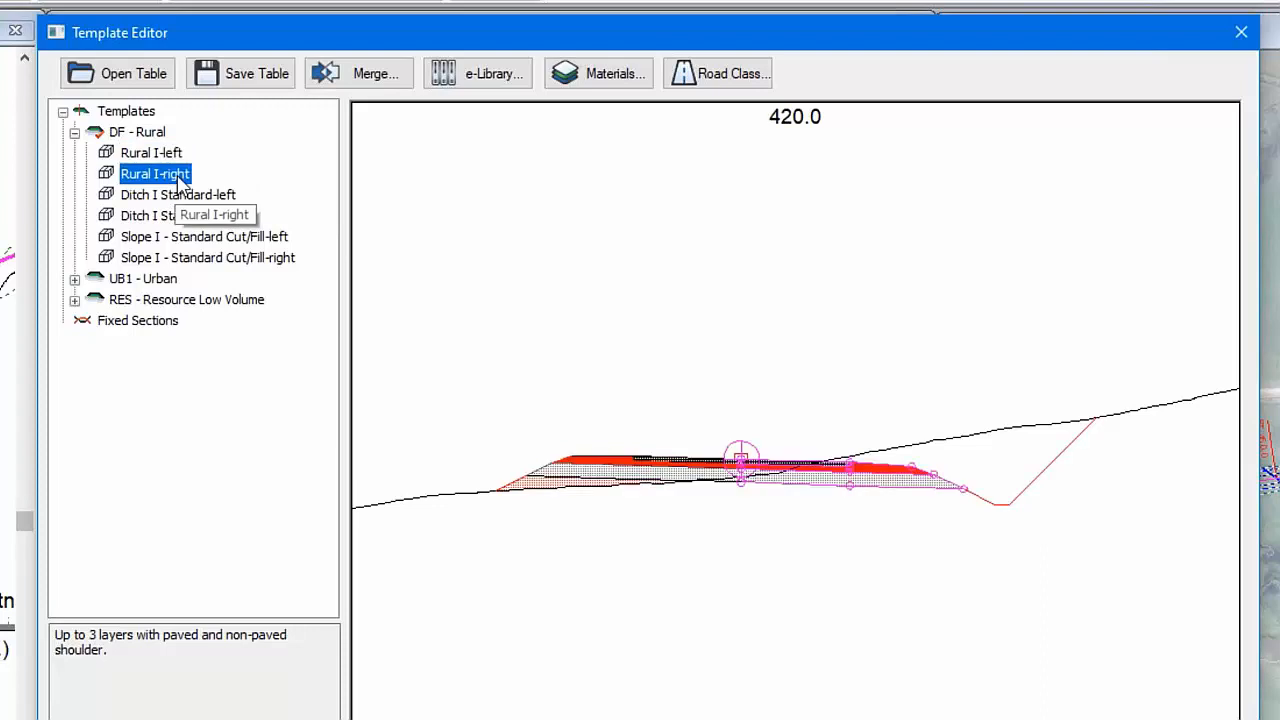
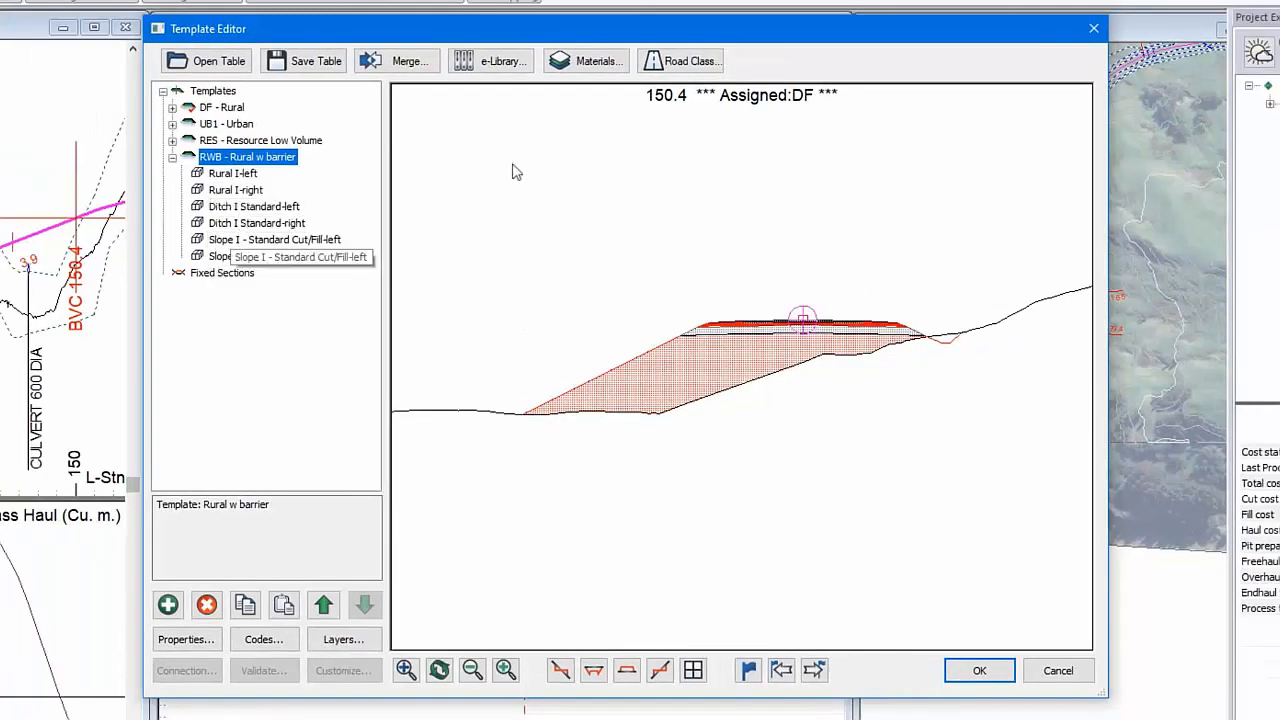
Step: Retrieve the Walls and Barriers component set from the e-Library and expand its folder in the template list
{"action": "left_click", "coordinate": [500, 69]}
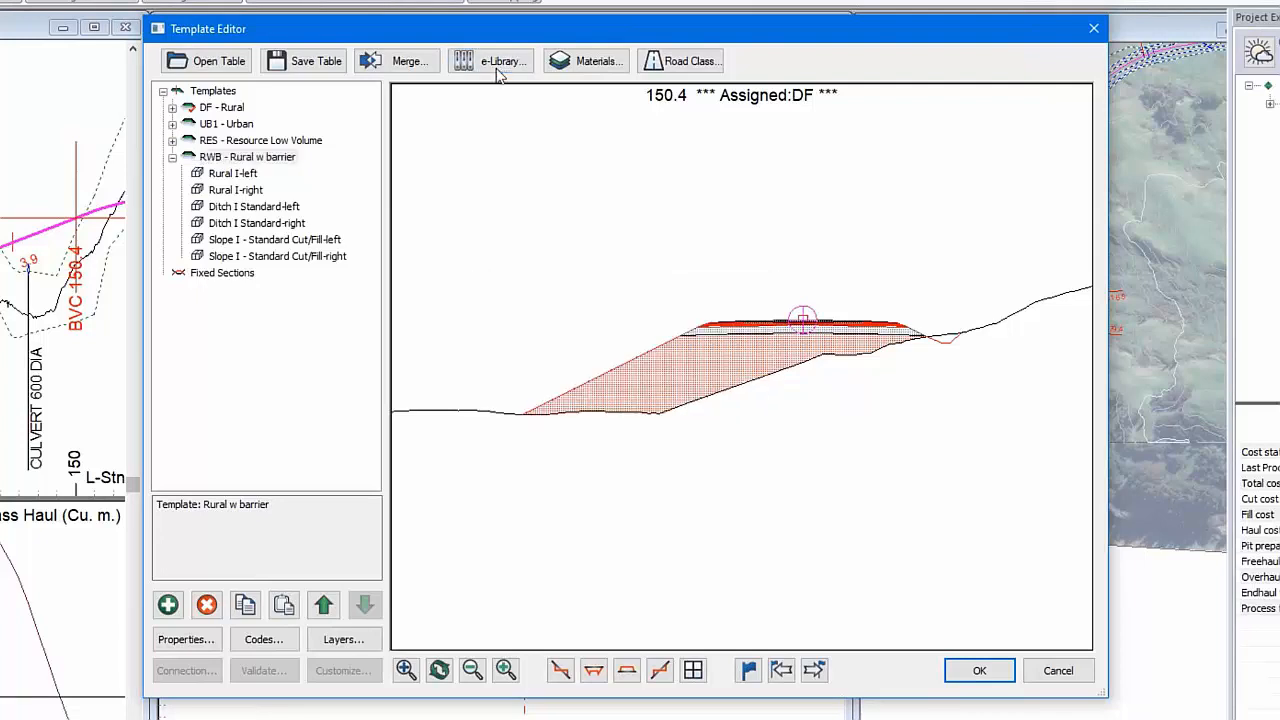
{"action": "left_click", "coordinate": [510, 271]}
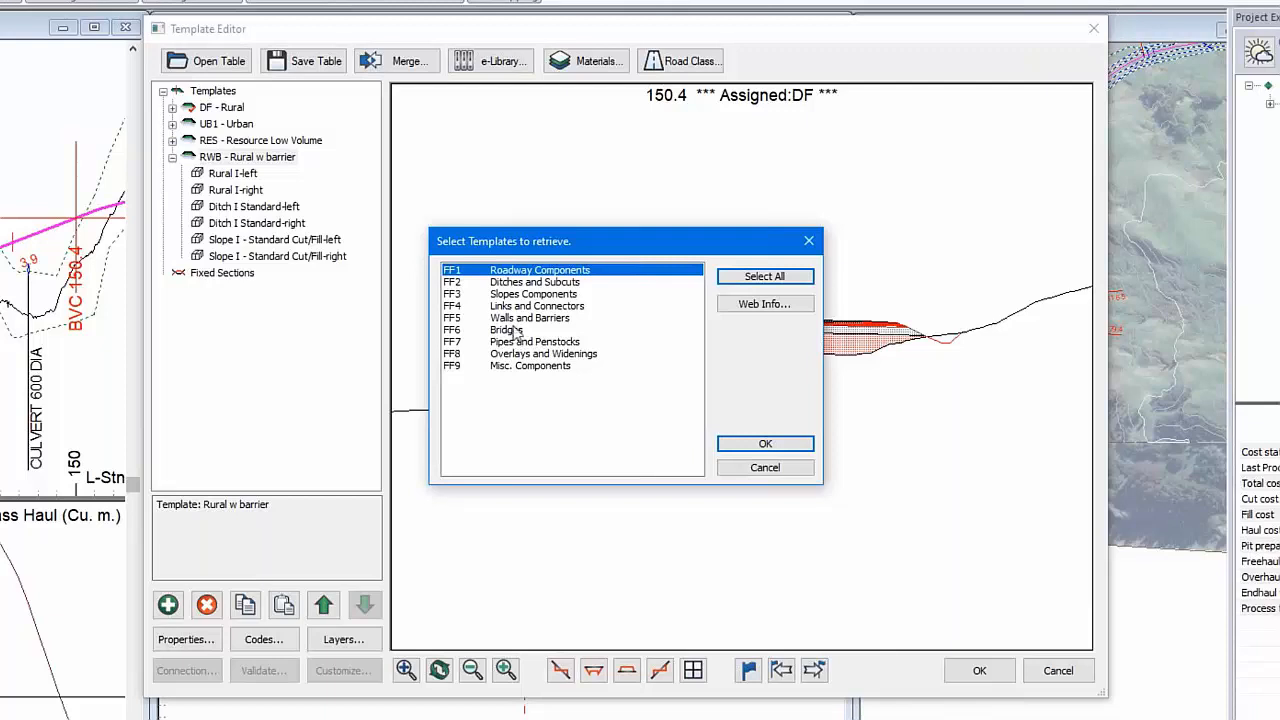
{"action": "left_click", "coordinate": [515, 318]}
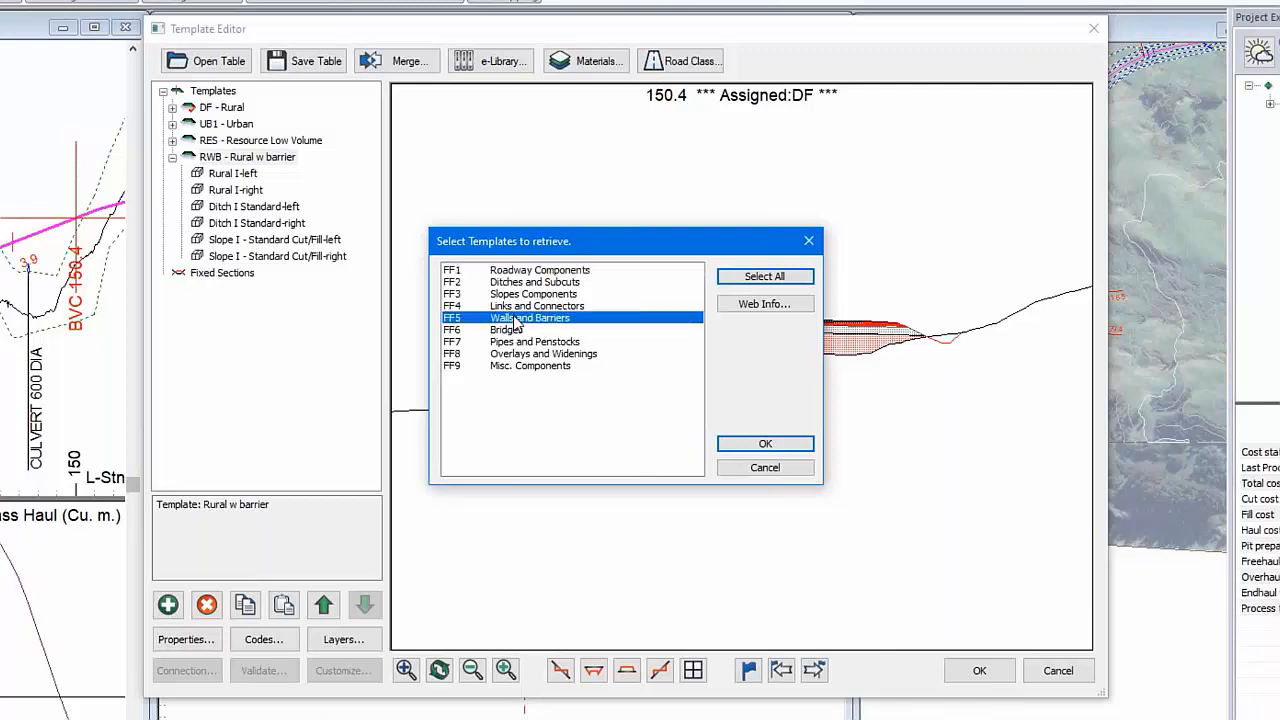
{"action": "left_click", "coordinate": [760, 444]}
{"action": "left_click", "coordinate": [173, 174]}
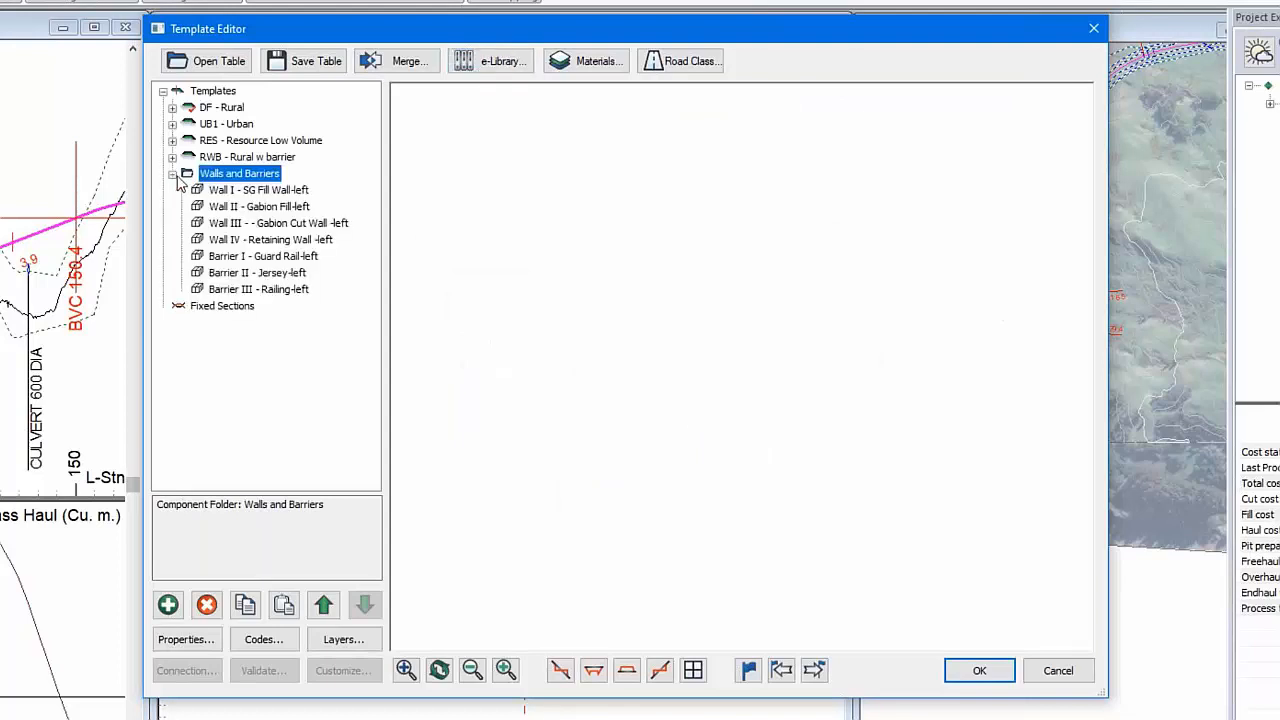
Step: Copy the Barrier II - Jersey-left component from Walls and Barriers into the RWB - Rural w barrier template as a new left-side component
{"action": "left_click", "coordinate": [279, 275]}
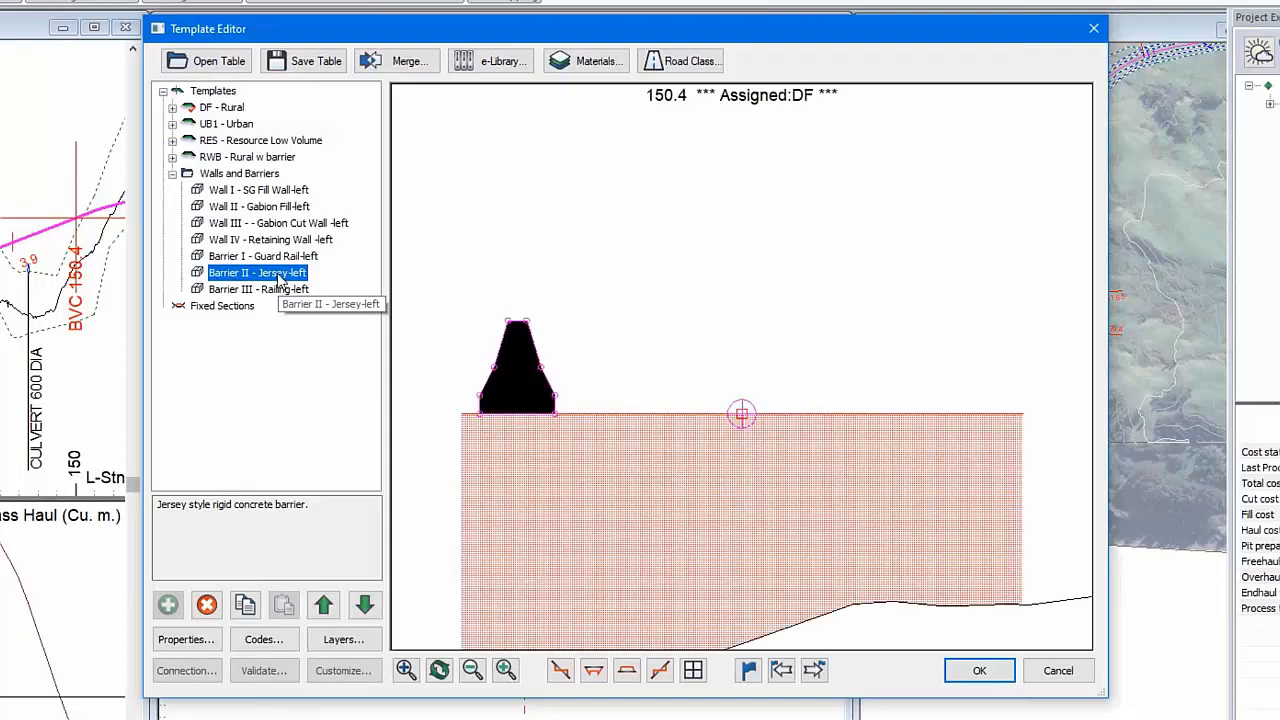
{"action": "right_click", "coordinate": [279, 277]}
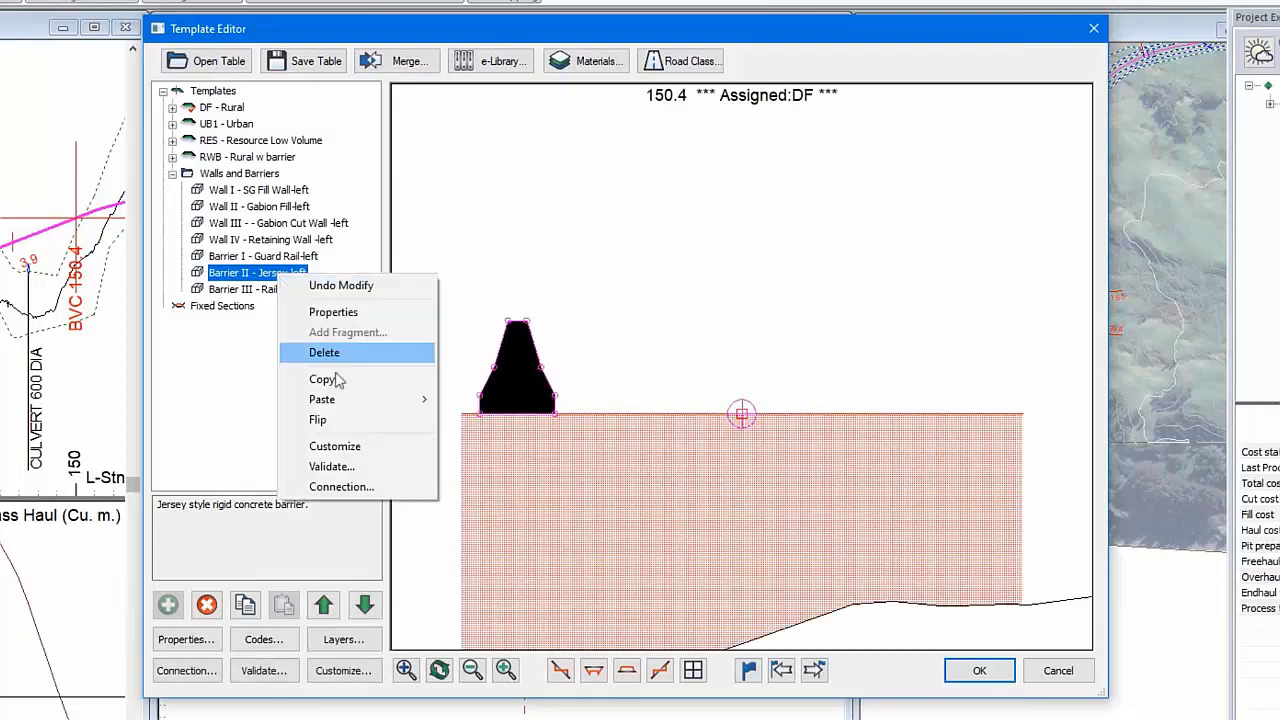
{"action": "key", "text": "Escape"}
{"action": "left_click", "coordinate": [226, 160]}
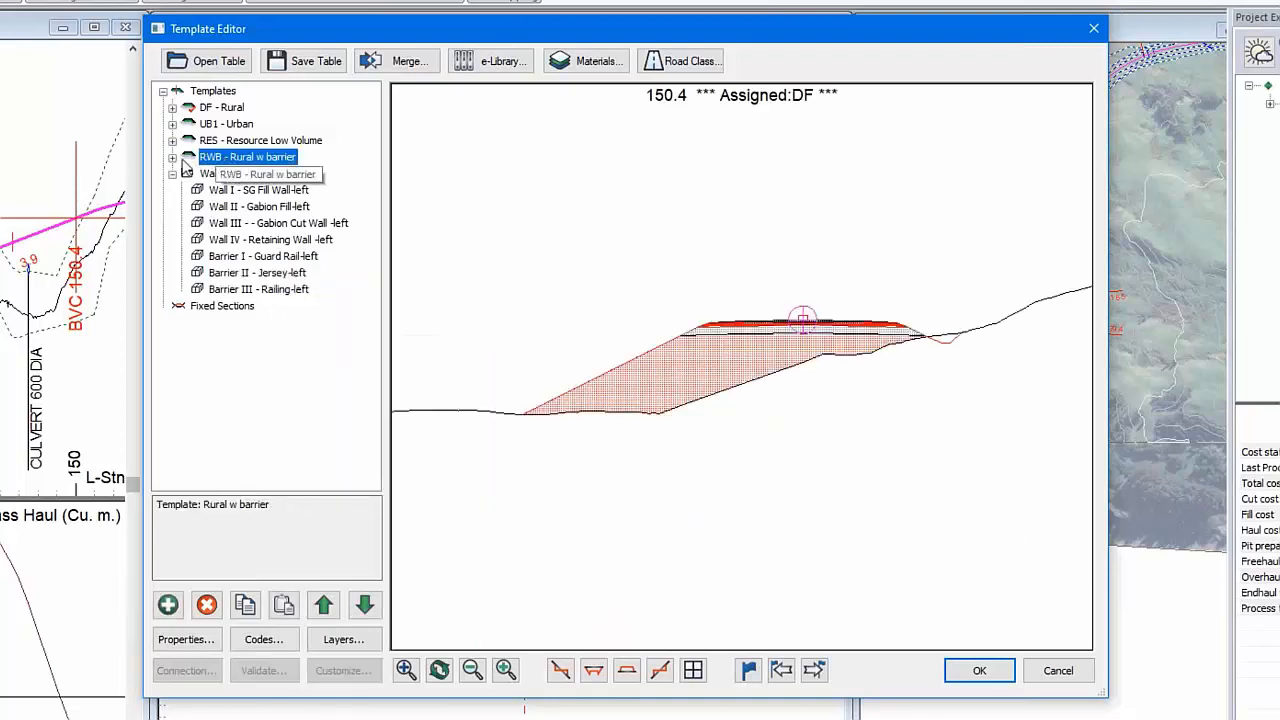
{"action": "left_click", "coordinate": [172, 157]}
{"action": "left_click", "coordinate": [236, 256]}
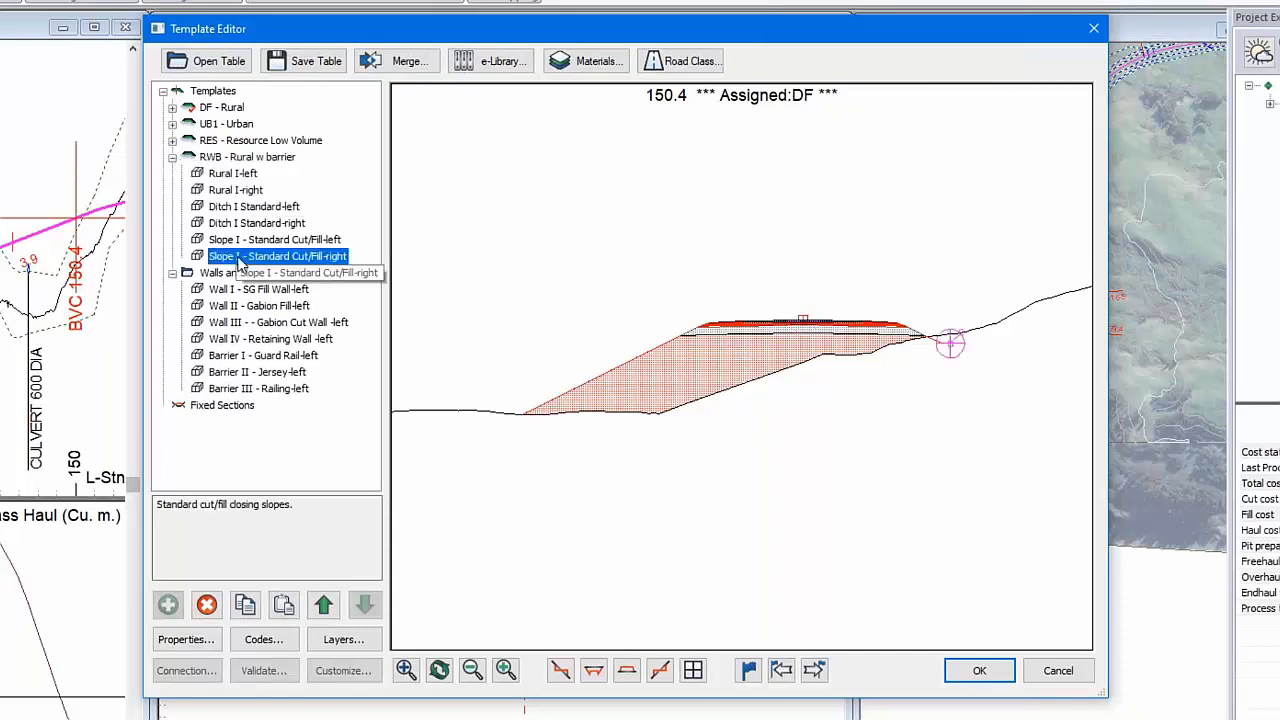
{"action": "right_click", "coordinate": [238, 257]}
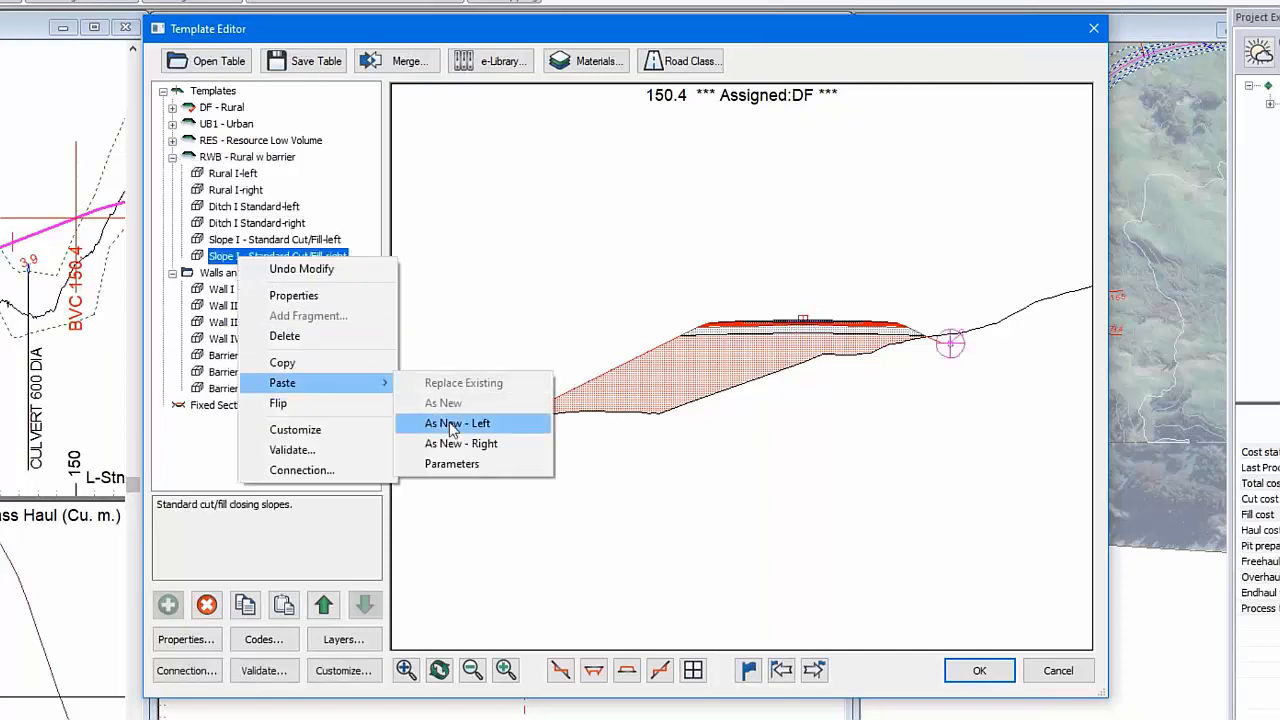
{"action": "left_click", "coordinate": [437, 421]}
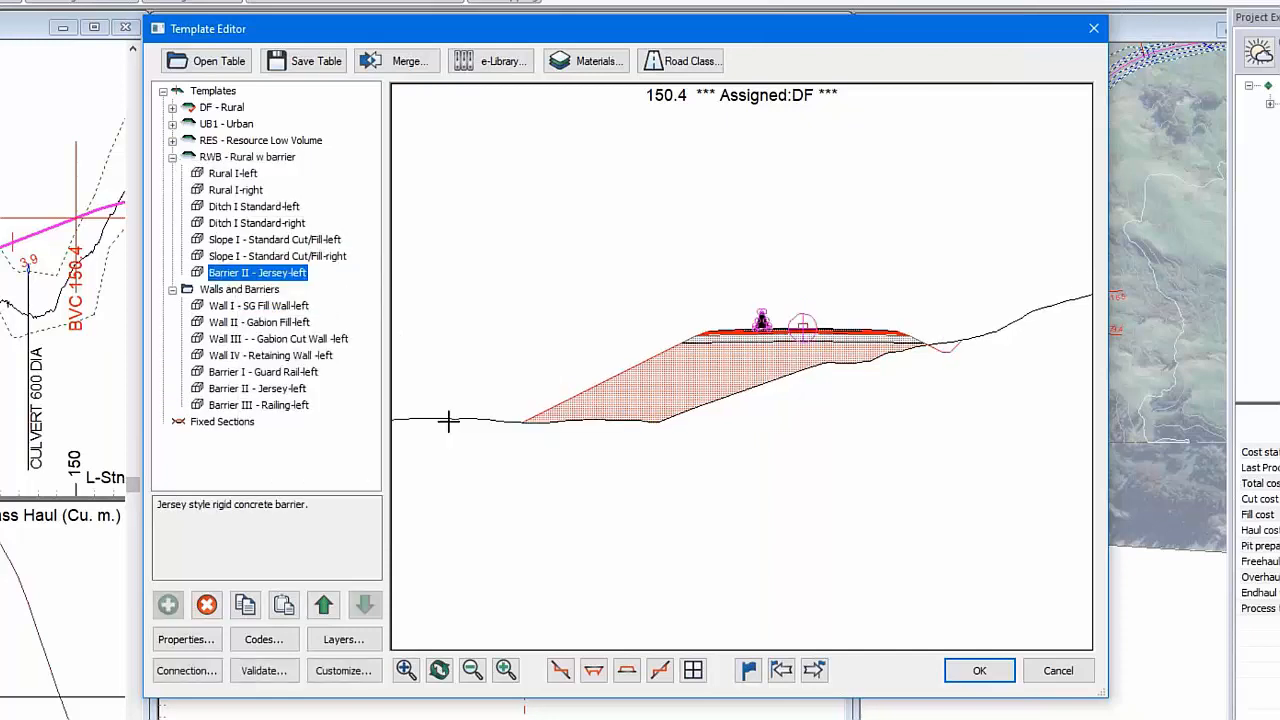
Step: Set the BarrierCL_Offset default of the RWB template's left Jersey barrier to 3 m
{"action": "double_click", "coordinate": [232, 279]}
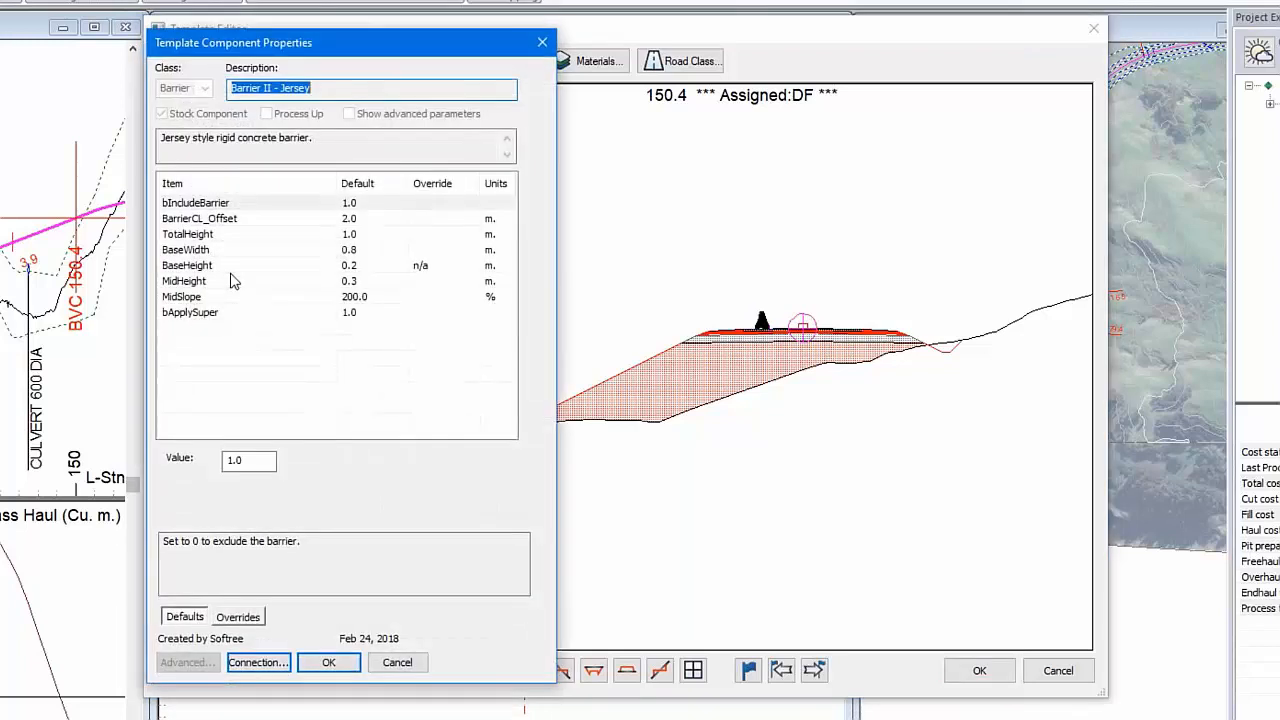
{"action": "left_click", "coordinate": [355, 223]}
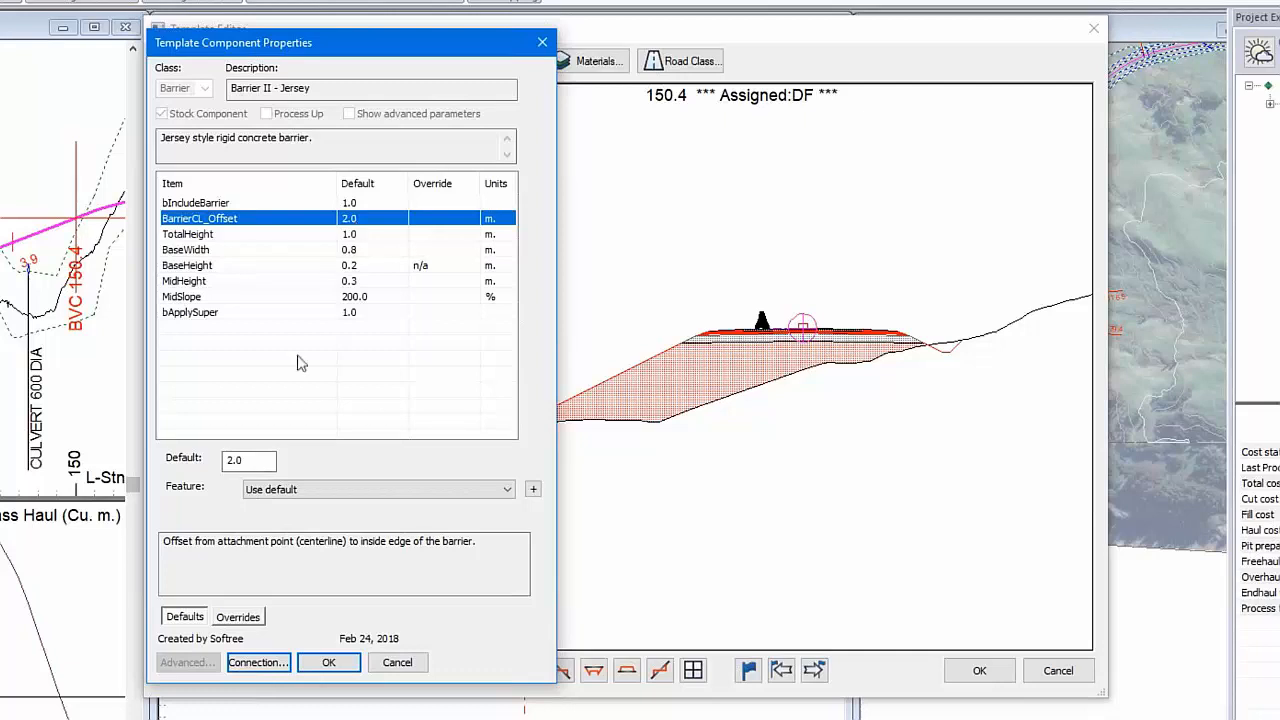
{"action": "double_click", "coordinate": [251, 460]}
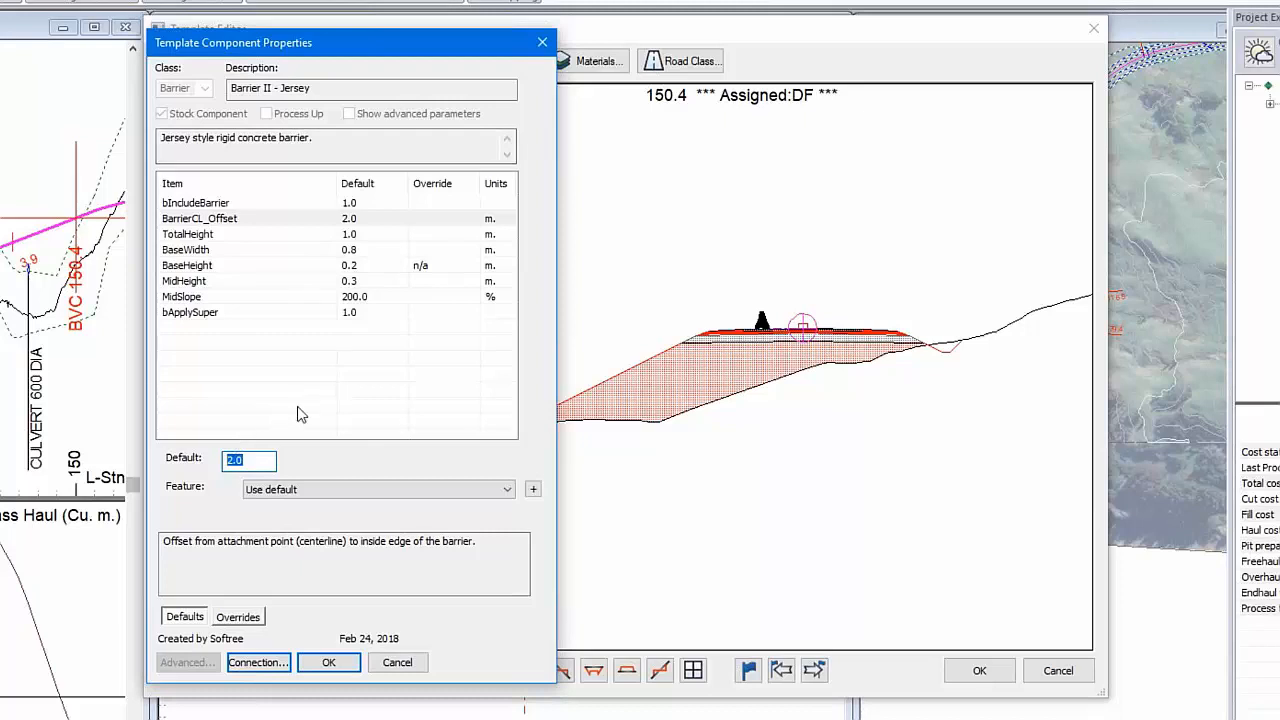
{"action": "type", "text": "3"}
{"action": "left_click", "coordinate": [328, 662]}
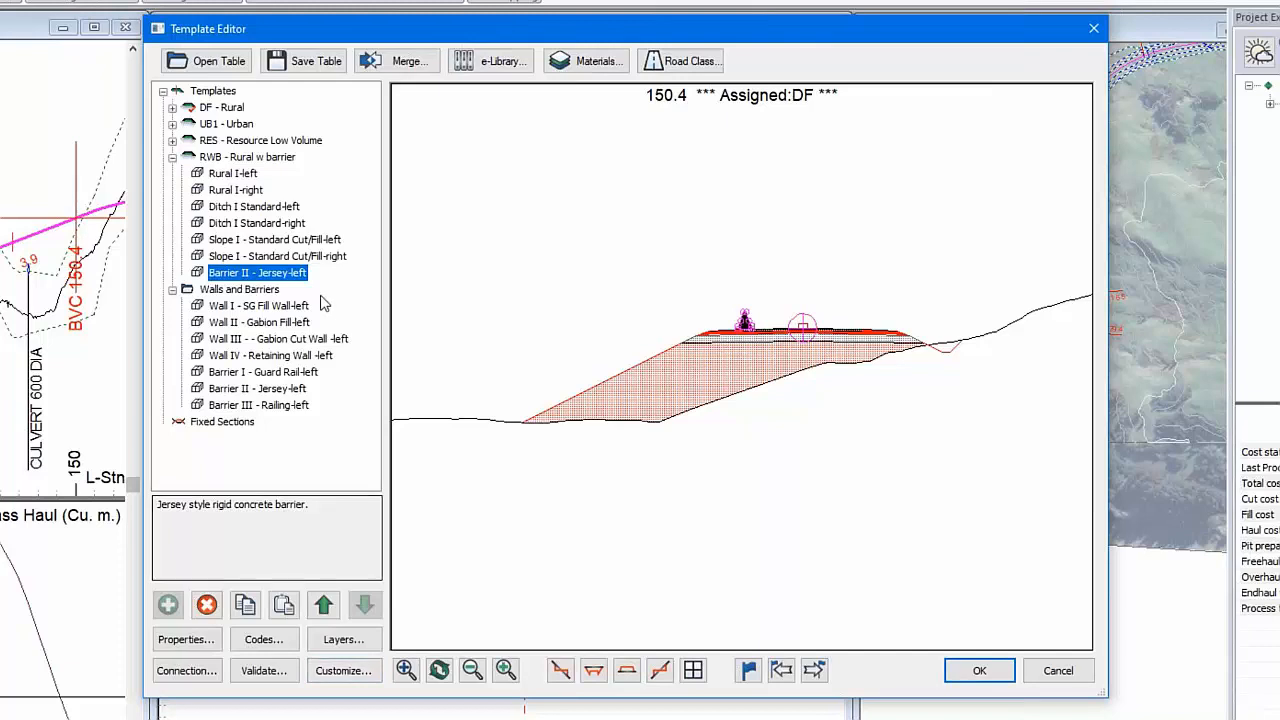
Step: Set the BarrierCL_Offset default of the RWB template's left Jersey barrier to 3.5 m
{"action": "double_click", "coordinate": [300, 274]}
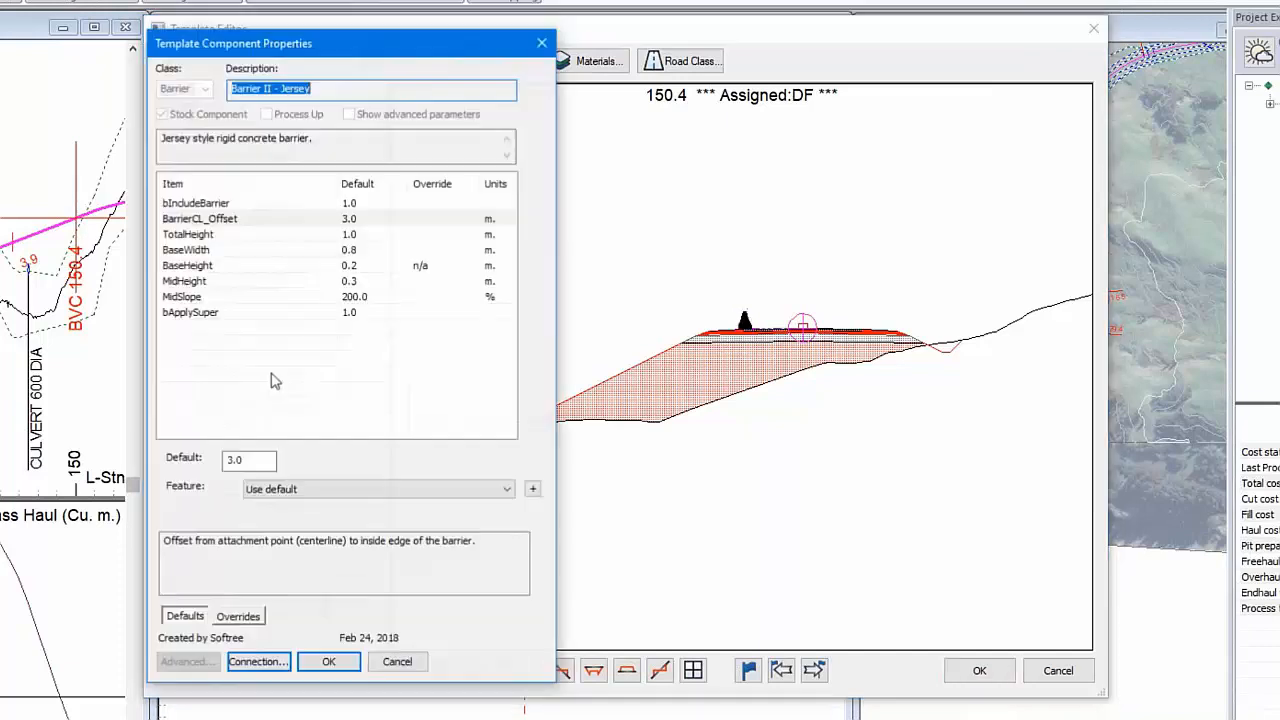
{"action": "double_click", "coordinate": [236, 461]}
{"action": "type", "text": "3.5"}
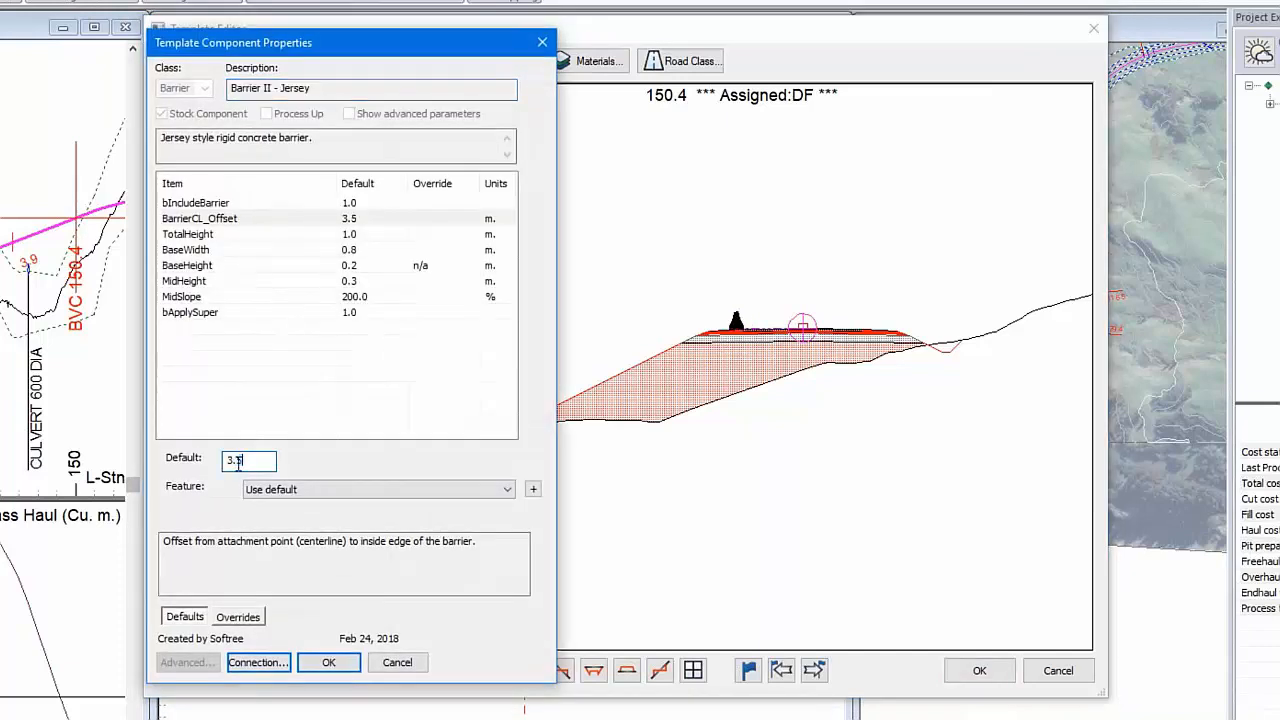
{"action": "left_click", "coordinate": [329, 663]}
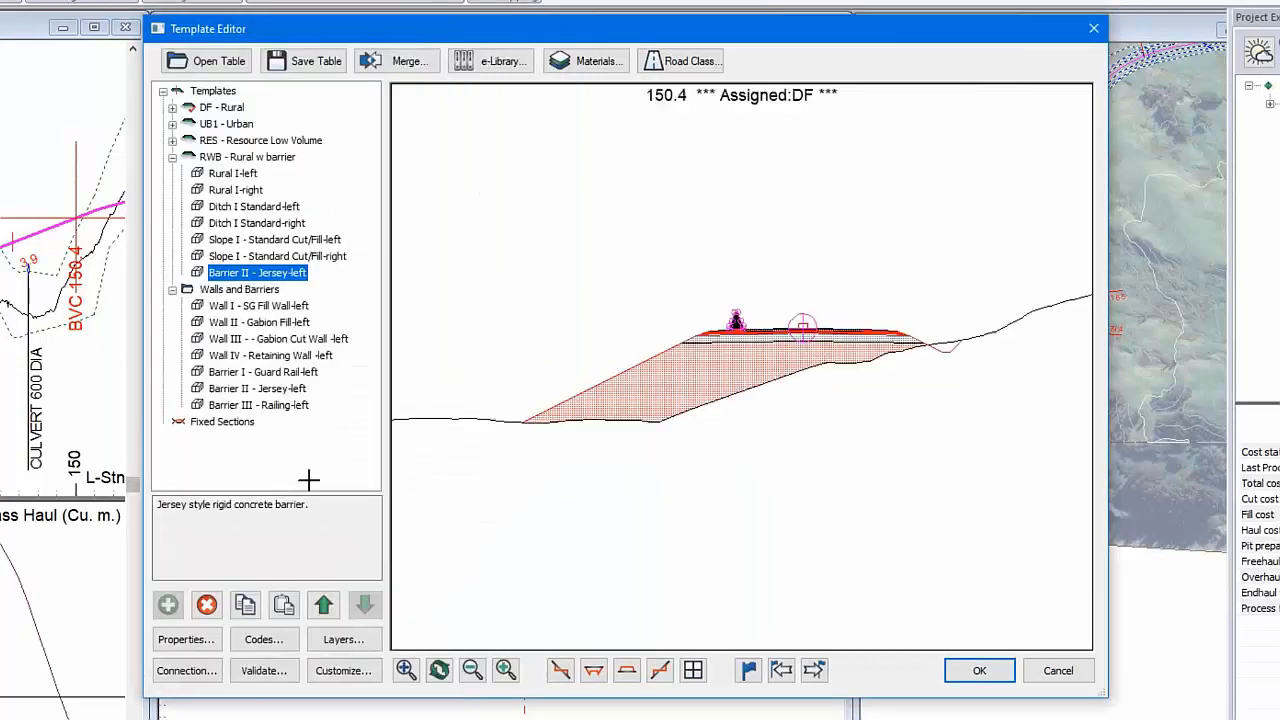
Step: Duplicate the left Jersey barrier as a new right-side component in the RWB - Rural w barrier template and preview the whole template
{"action": "right_click", "coordinate": [292, 277]}
{"action": "left_click", "coordinate": [355, 380]}
{"action": "right_click", "coordinate": [270, 270]}
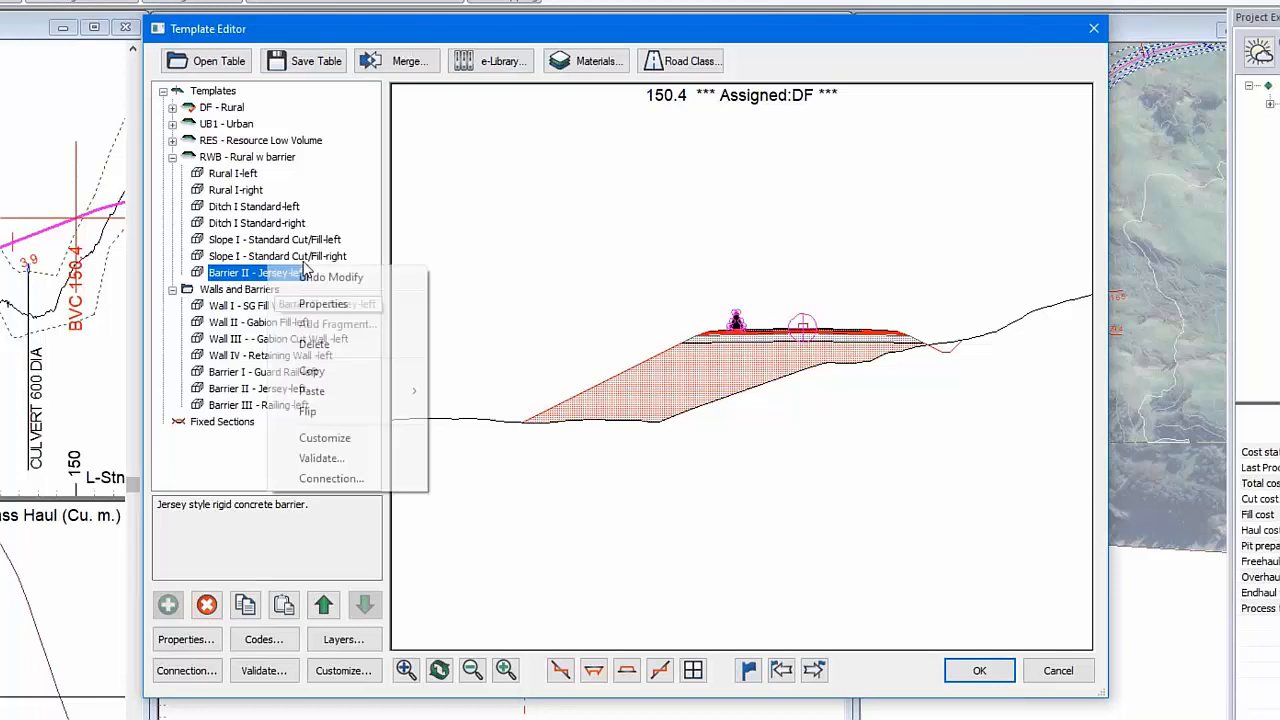
{"action": "mouse_move", "coordinate": [400, 391]}
{"action": "left_click", "coordinate": [505, 445]}
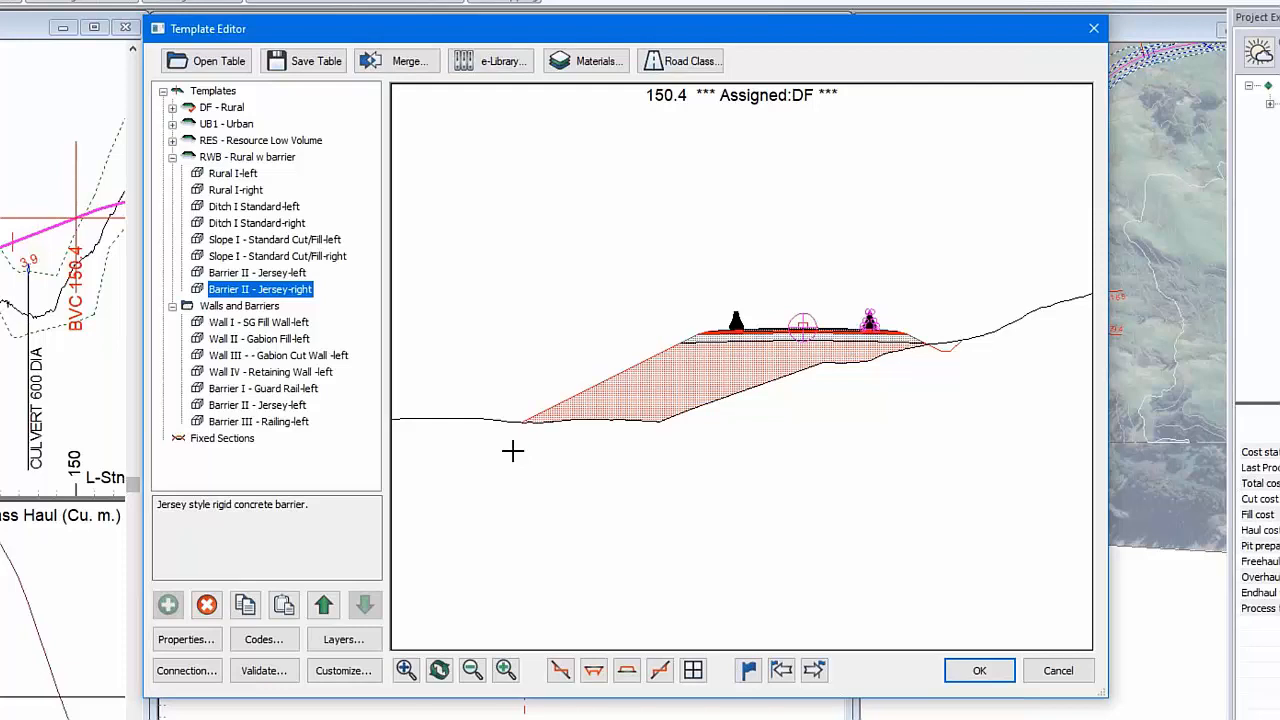
{"action": "left_click", "coordinate": [240, 157]}
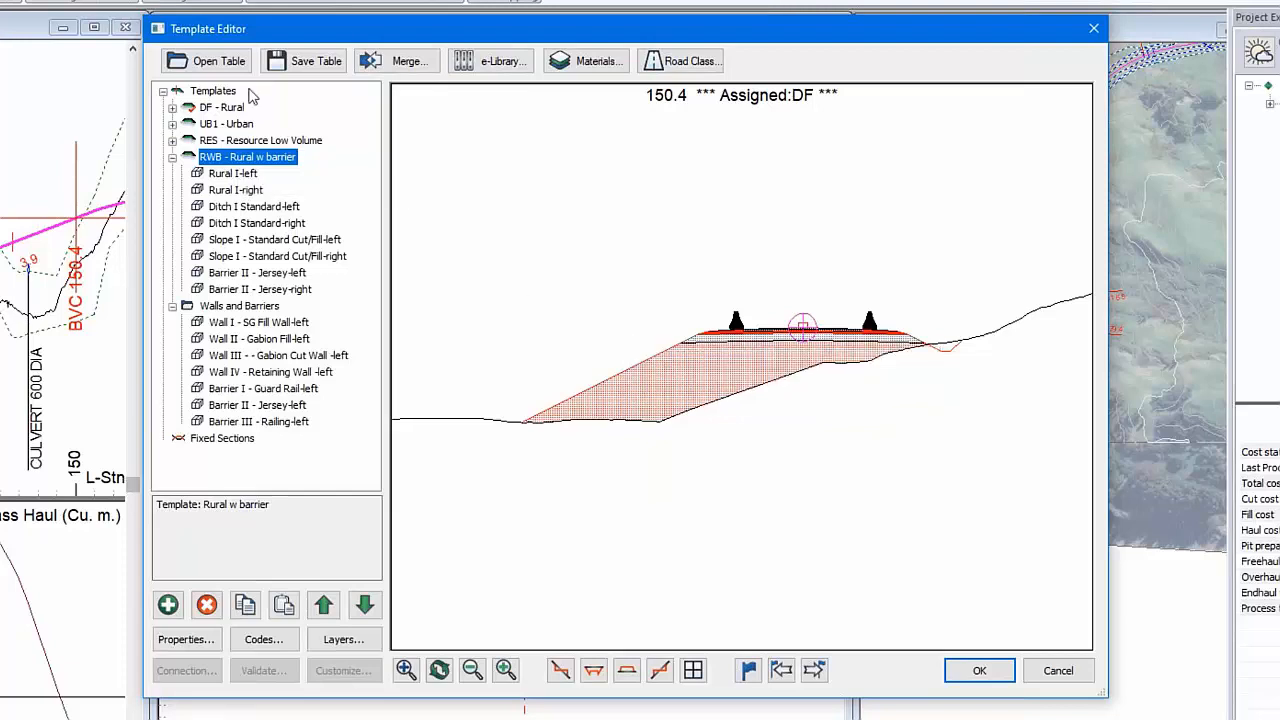
Step: Add a new template to the template list with the name MR and the description Mine Road
{"action": "left_click", "coordinate": [212, 91]}
{"action": "right_click", "coordinate": [227, 92]}
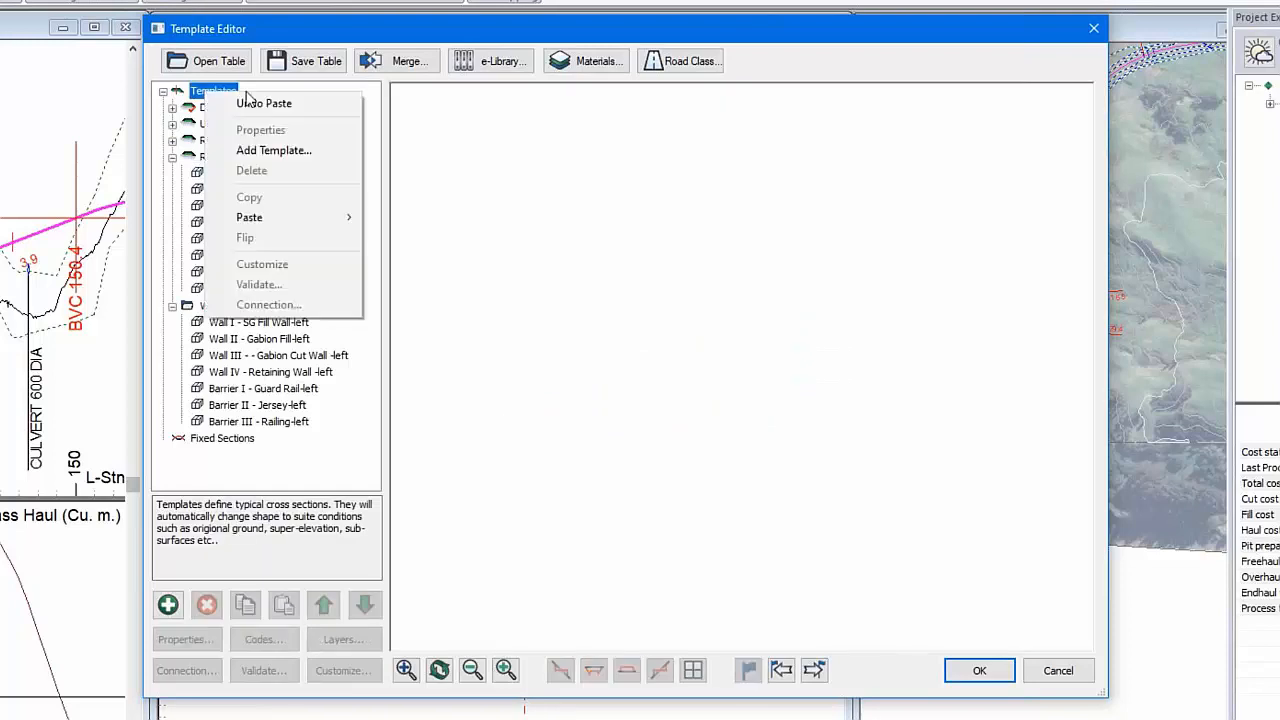
{"action": "left_click", "coordinate": [294, 152]}
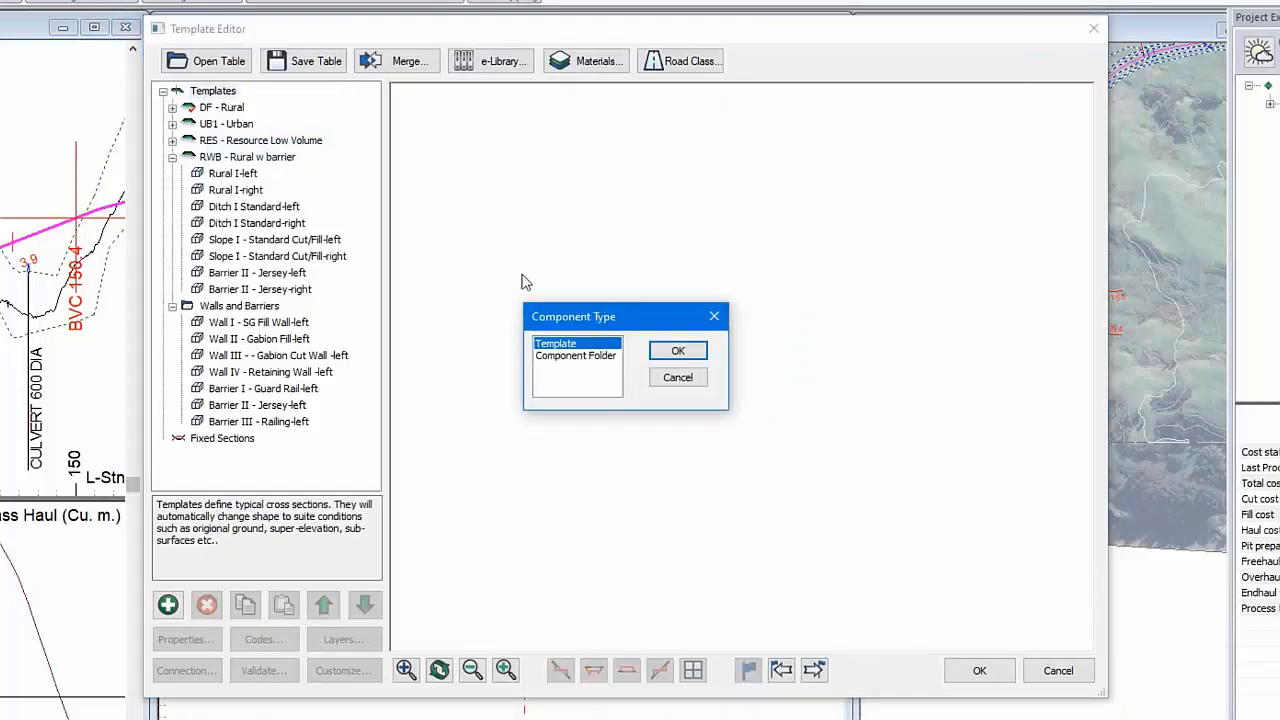
{"action": "left_click", "coordinate": [678, 351]}
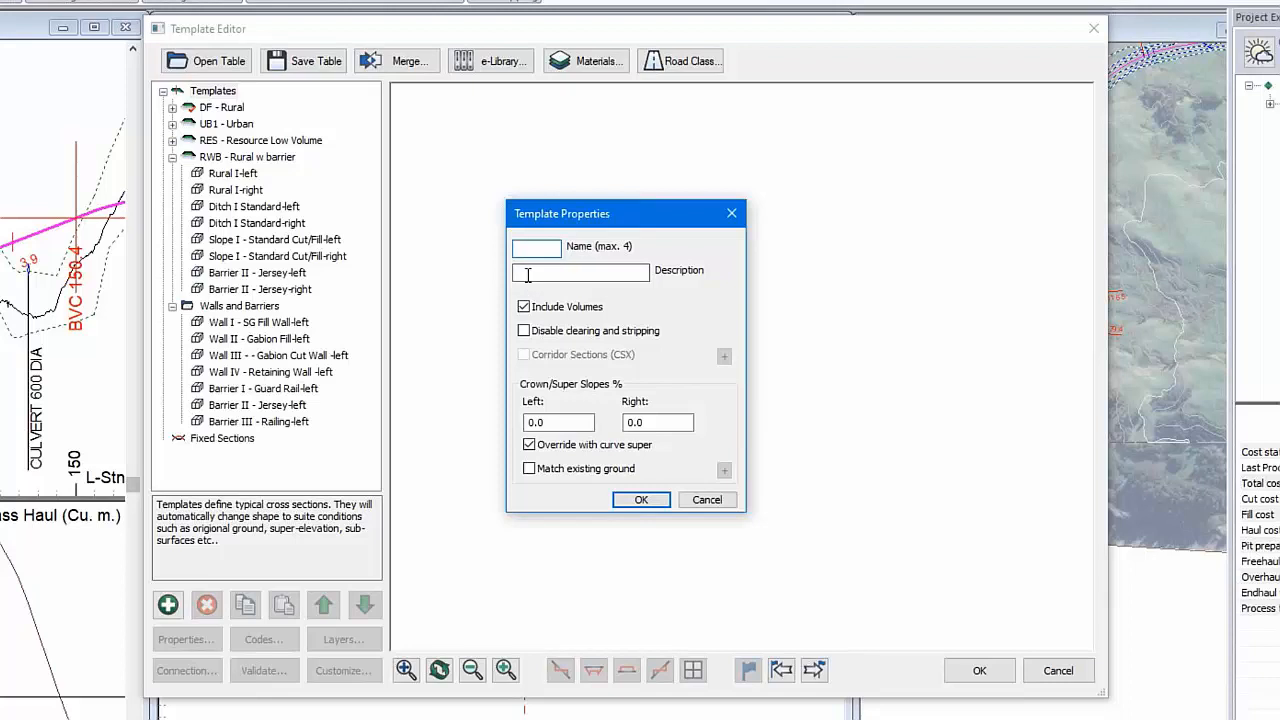
{"action": "left_click", "coordinate": [528, 274]}
{"action": "type", "text": "Mine Road"}
{"action": "left_click", "coordinate": [555, 249]}
Step: Set the Mine Road template's left and right crown/super slopes to -2% and create the template
{"action": "key", "text": "Tab"}
{"action": "key", "text": "Tab"}
{"action": "key", "text": "Tab"}
{"action": "key", "text": "Tab"}
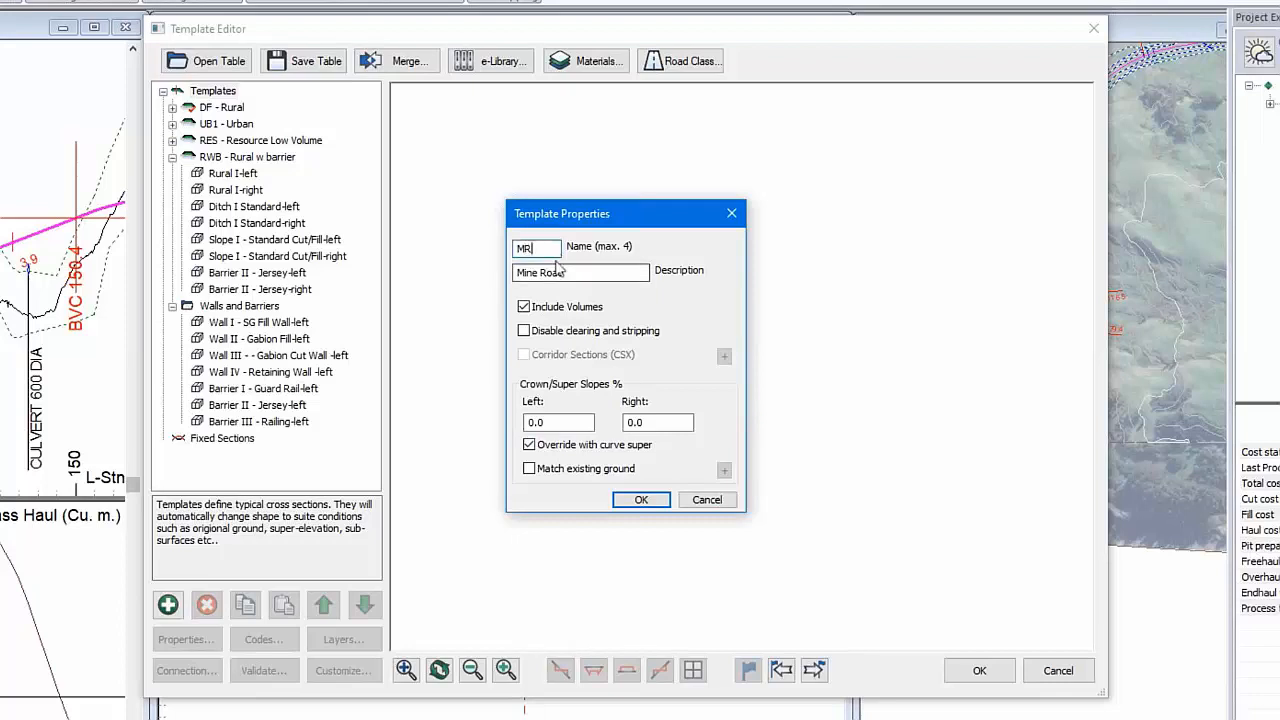
{"action": "type", "text": "-2"}
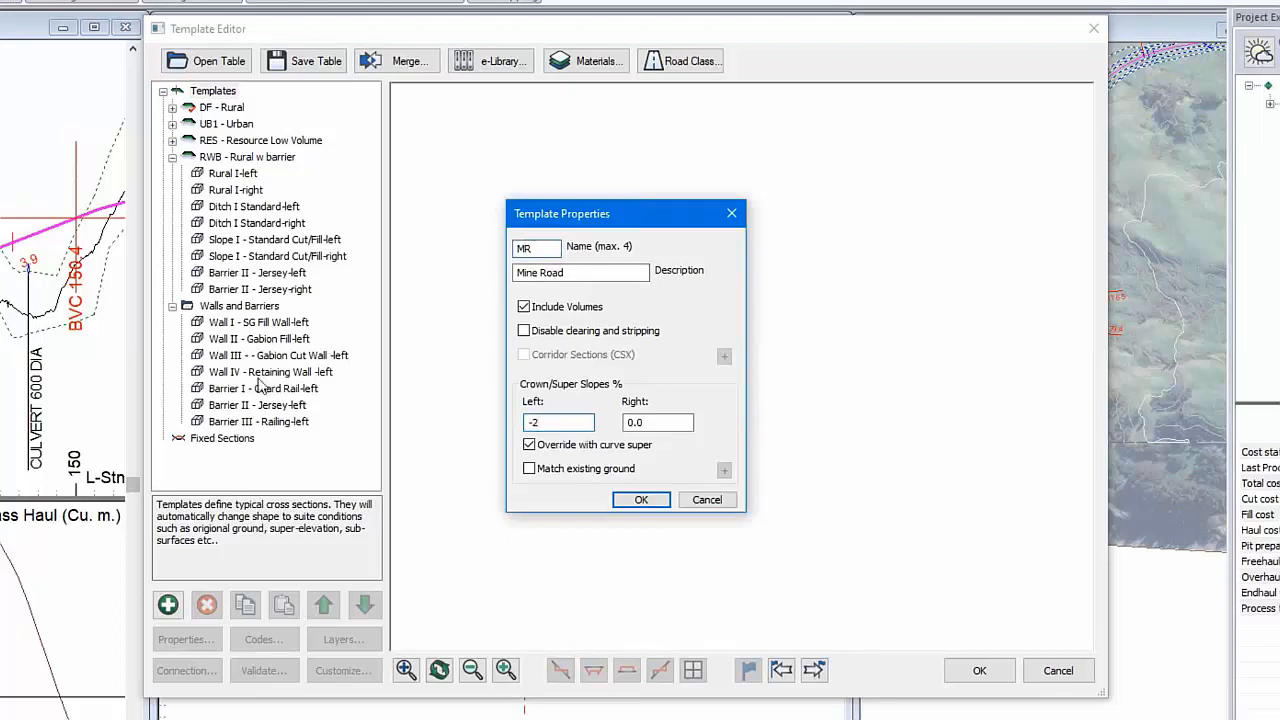
{"action": "double_click", "coordinate": [657, 424]}
{"action": "type", "text": "-2"}
{"action": "left_click", "coordinate": [635, 497]}
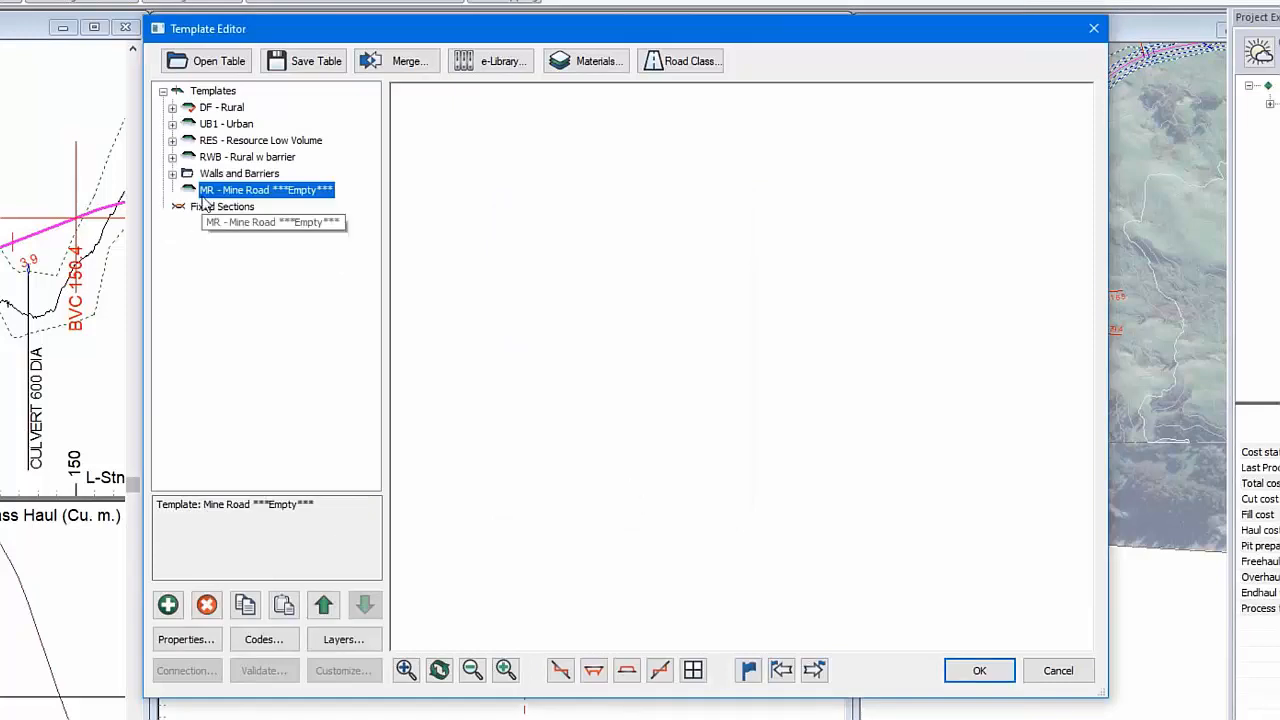
Step: Retrieve all component sets from Roadway Components through Misc. Components from the e-Library
{"action": "left_click", "coordinate": [490, 64]}
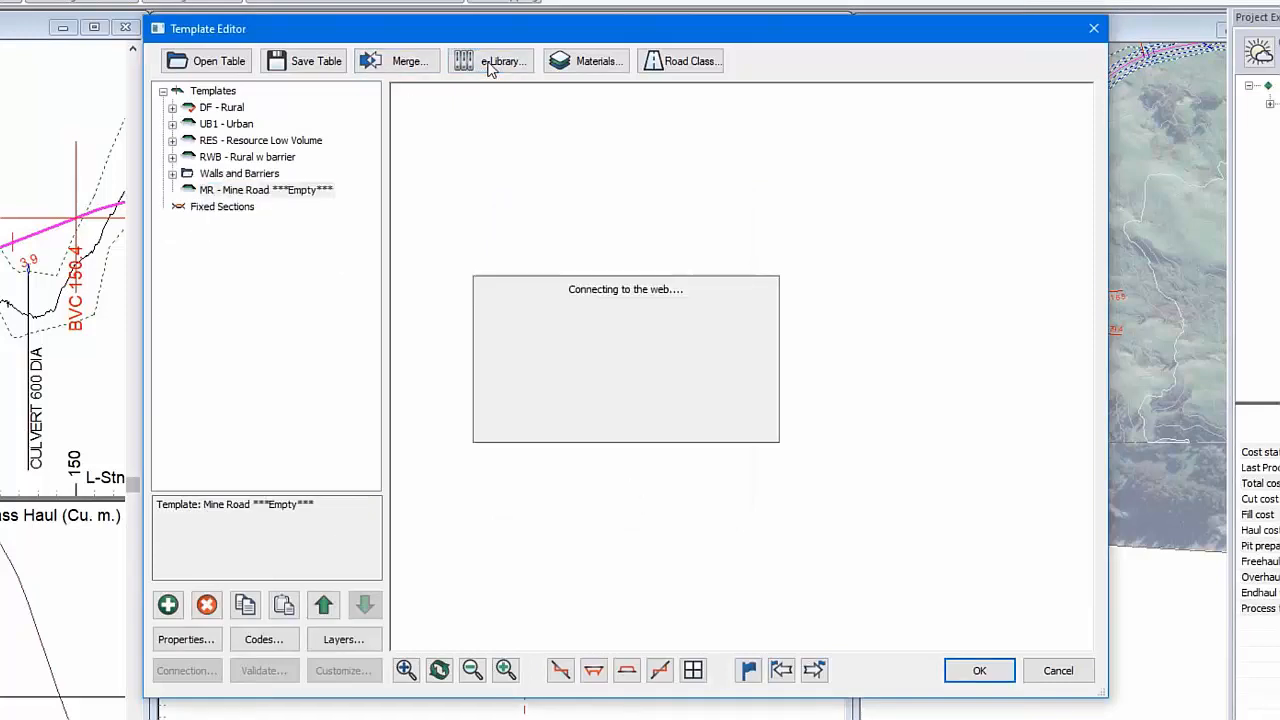
{"action": "left_click", "coordinate": [505, 275]}
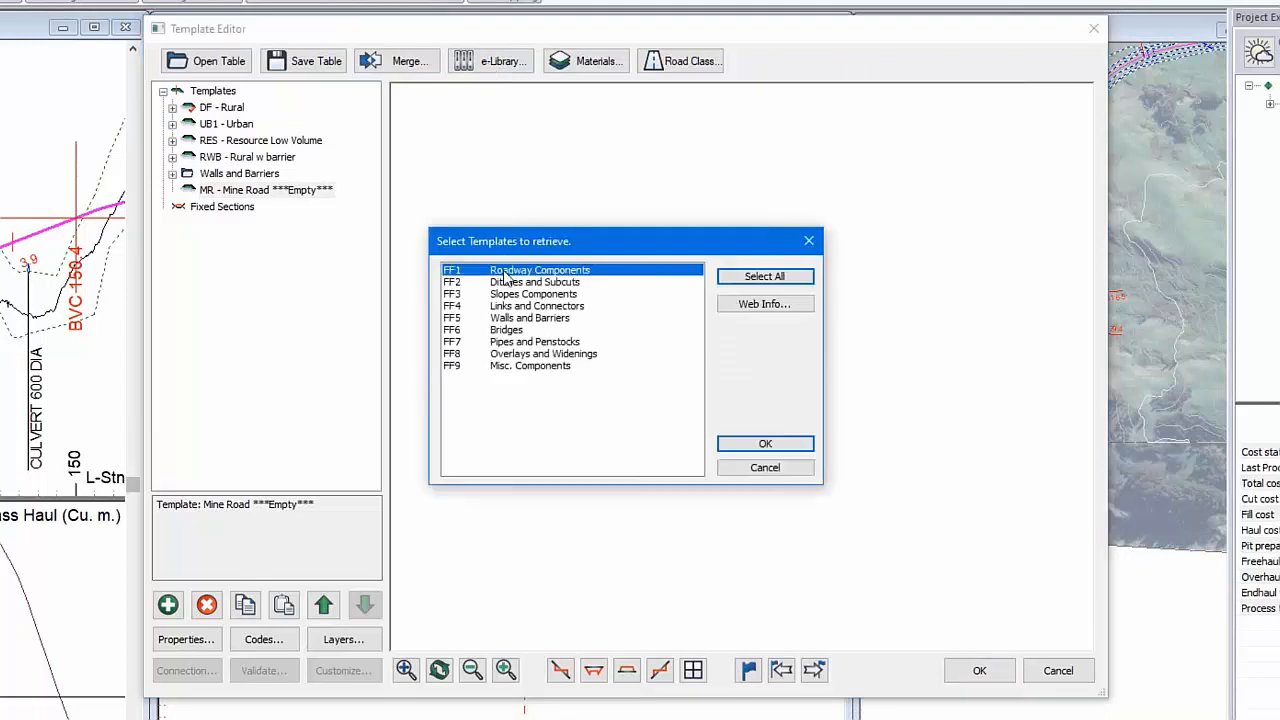
{"action": "left_click", "coordinate": [505, 367], "text": "shift"}
{"action": "left_click", "coordinate": [720, 440]}
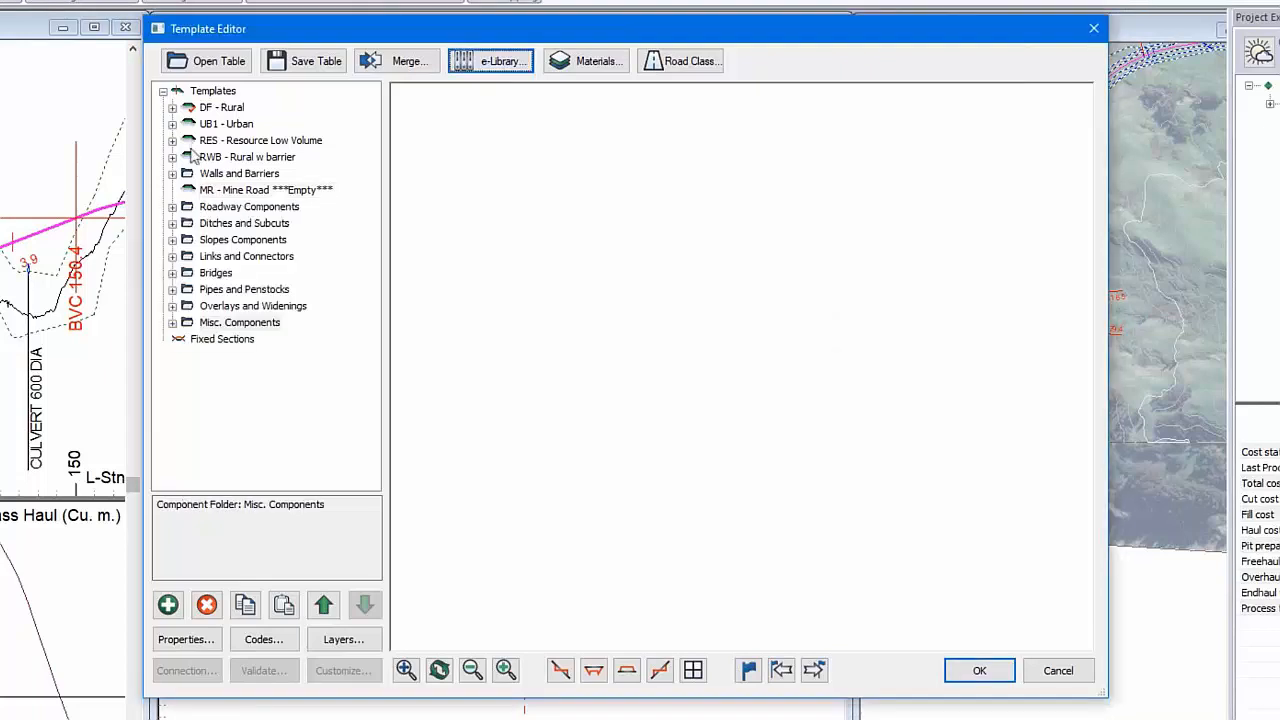
Step: Copy Mine Road with Safety Berm II-left from the Roadway Components folder into the MR - Mine Road template as a new component
{"action": "left_click", "coordinate": [173, 208]}
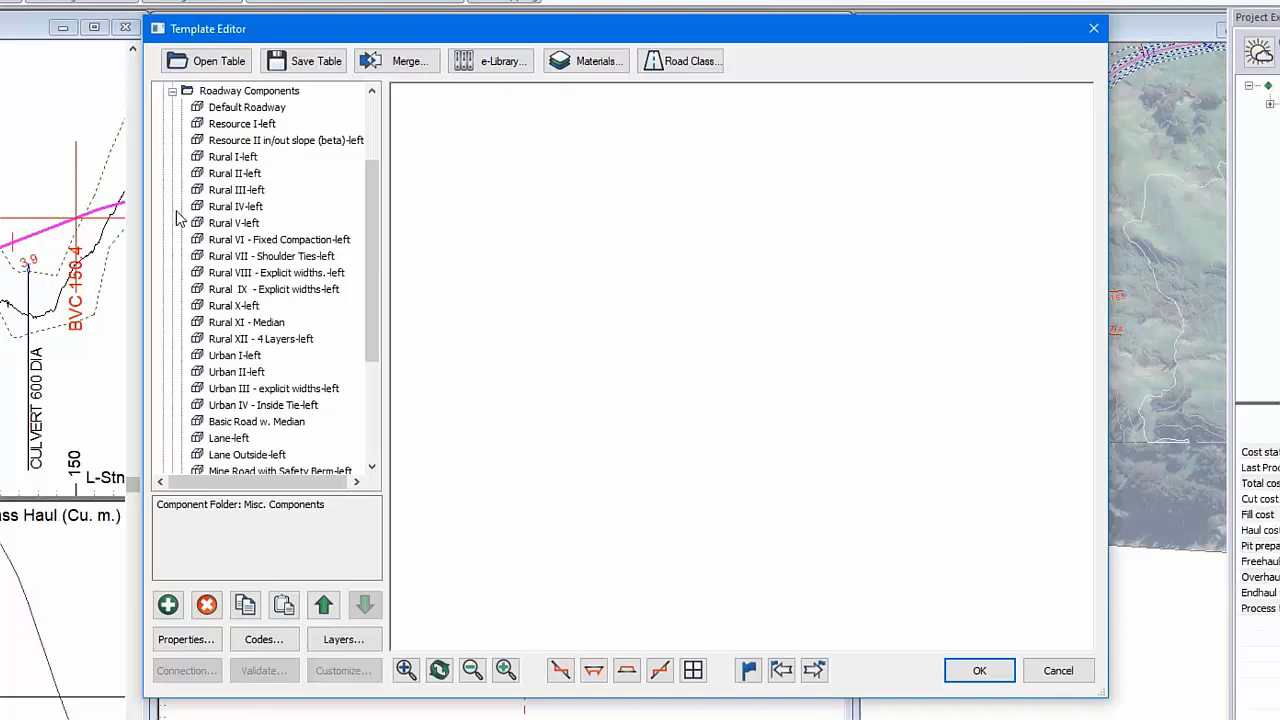
{"action": "scroll", "coordinate": [178, 218], "scroll_direction": "down", "scroll_amount": 3}
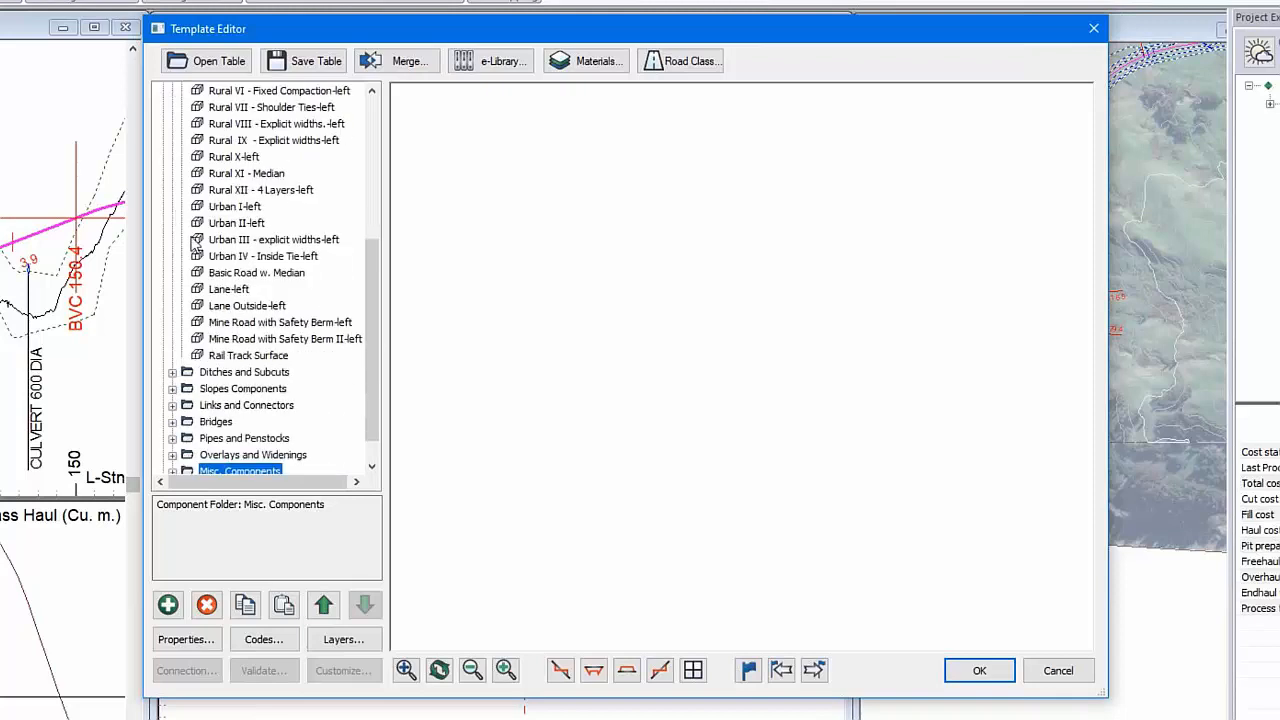
{"action": "left_click", "coordinate": [264, 339]}
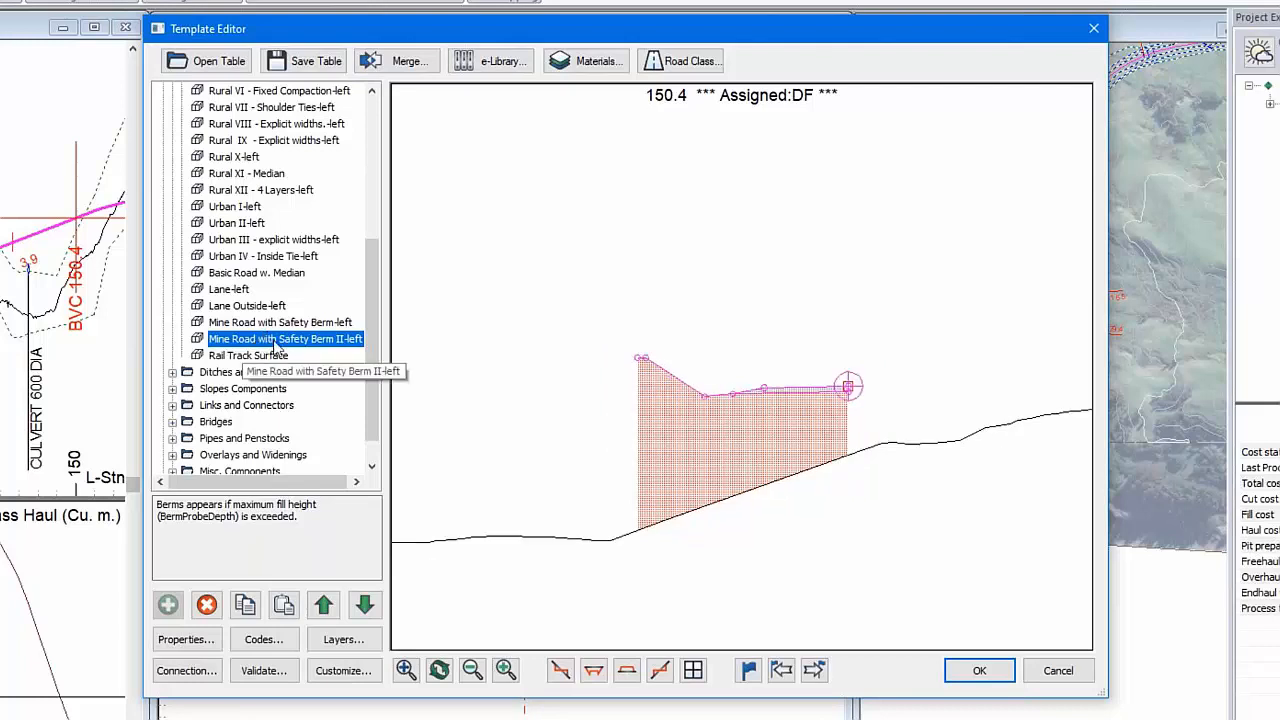
{"action": "right_click", "coordinate": [276, 340]}
{"action": "left_click", "coordinate": [360, 449]}
{"action": "scroll", "coordinate": [318, 270], "scroll_direction": "up", "scroll_amount": 6}
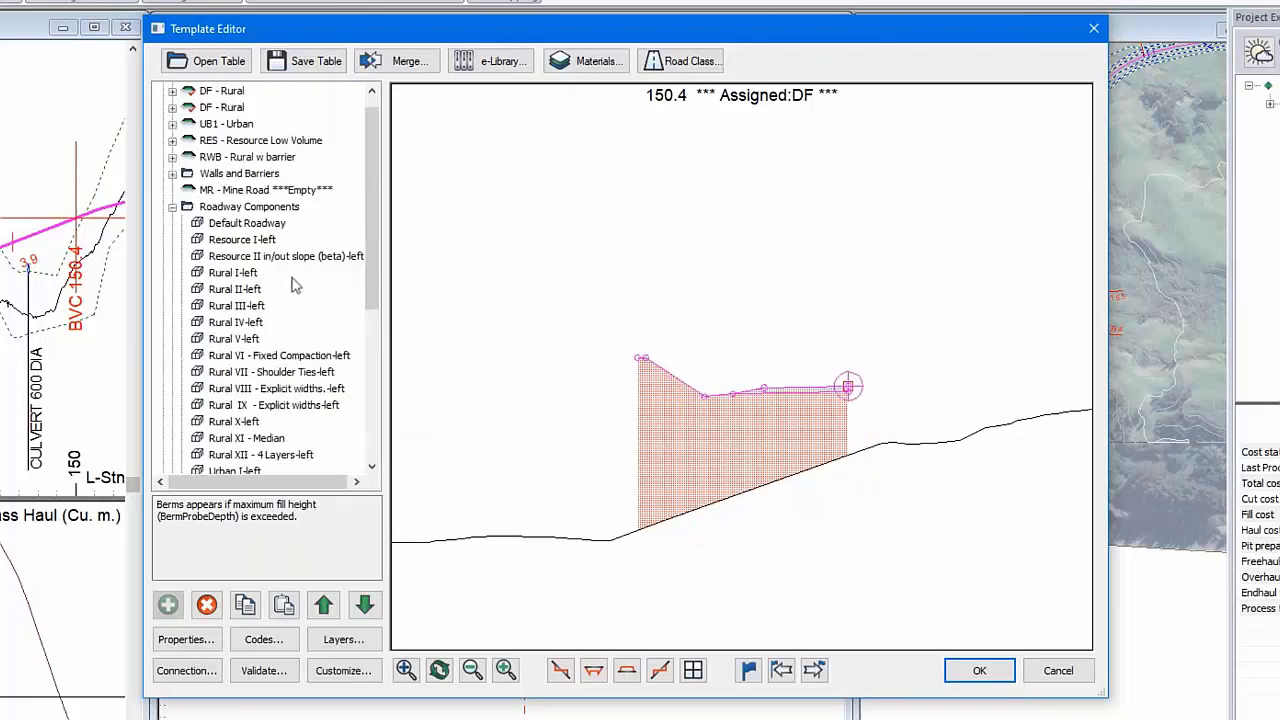
{"action": "right_click", "coordinate": [258, 195]}
{"action": "mouse_move", "coordinate": [345, 317]}
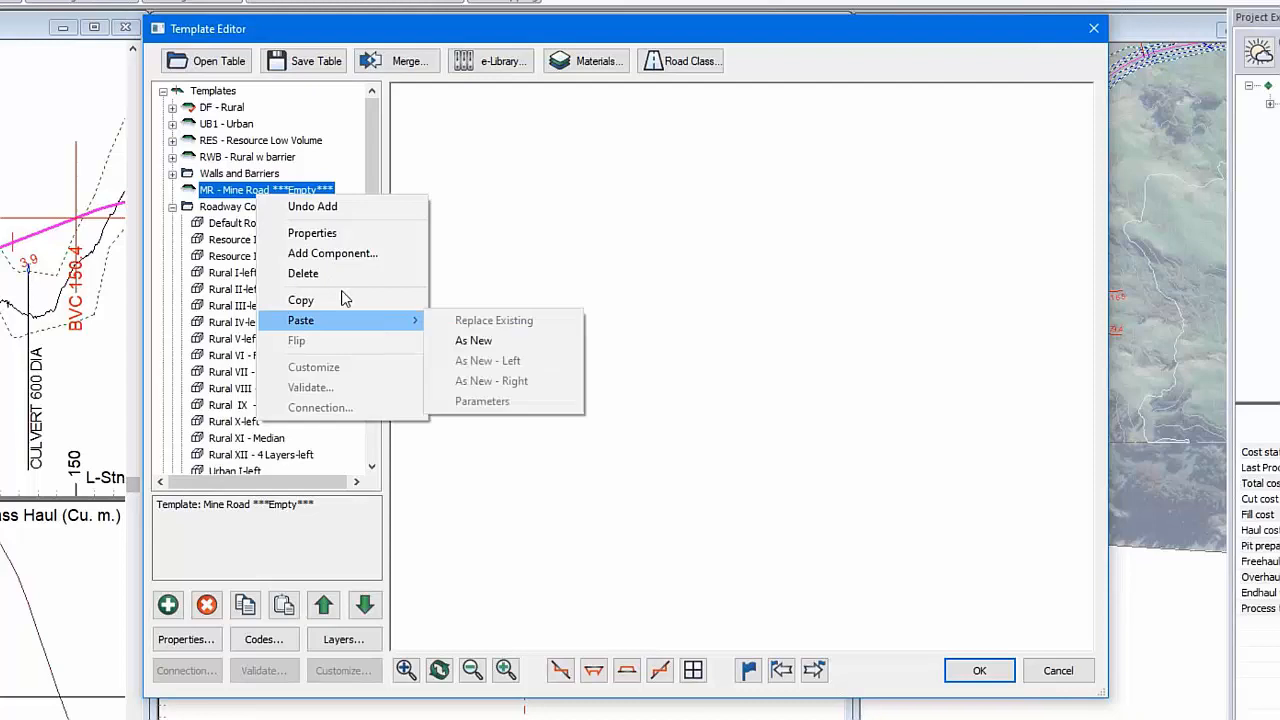
{"action": "left_click", "coordinate": [488, 339]}
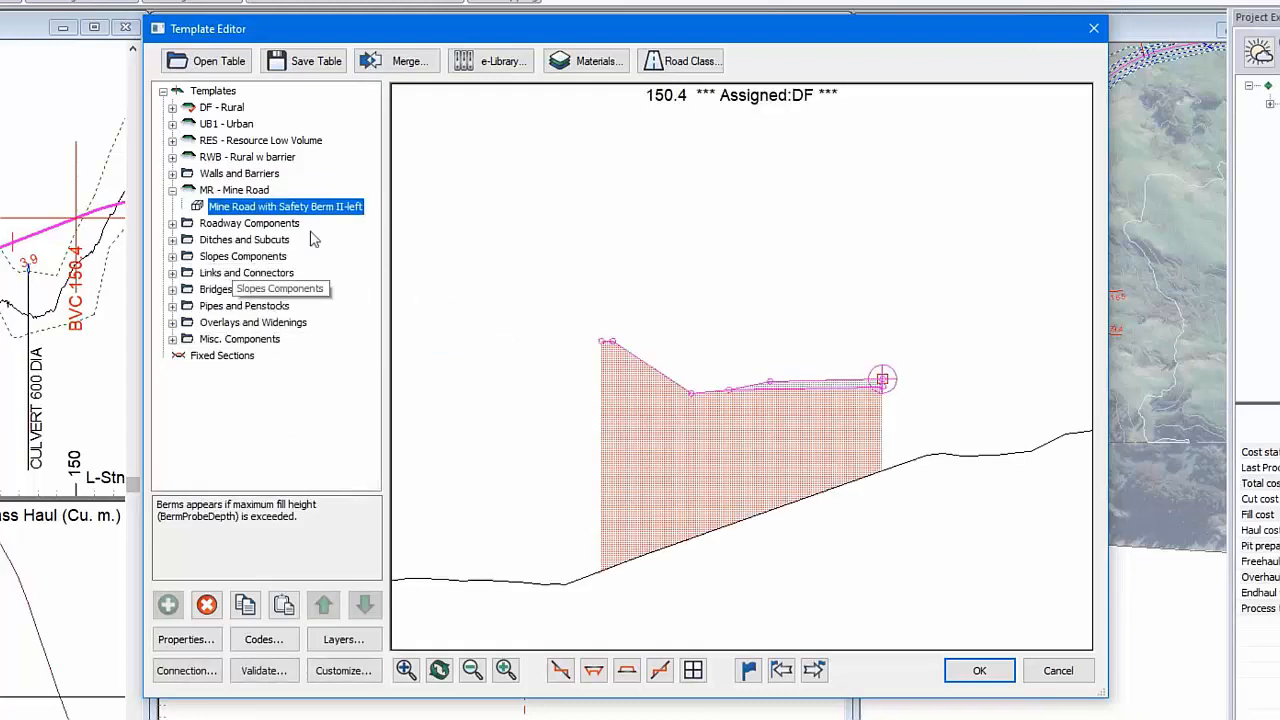
Step: Review the parameters of the Mine Road template's Safety Berm II-left component without changing them
{"action": "right_click", "coordinate": [282, 210]}
{"action": "left_click", "coordinate": [320, 247]}
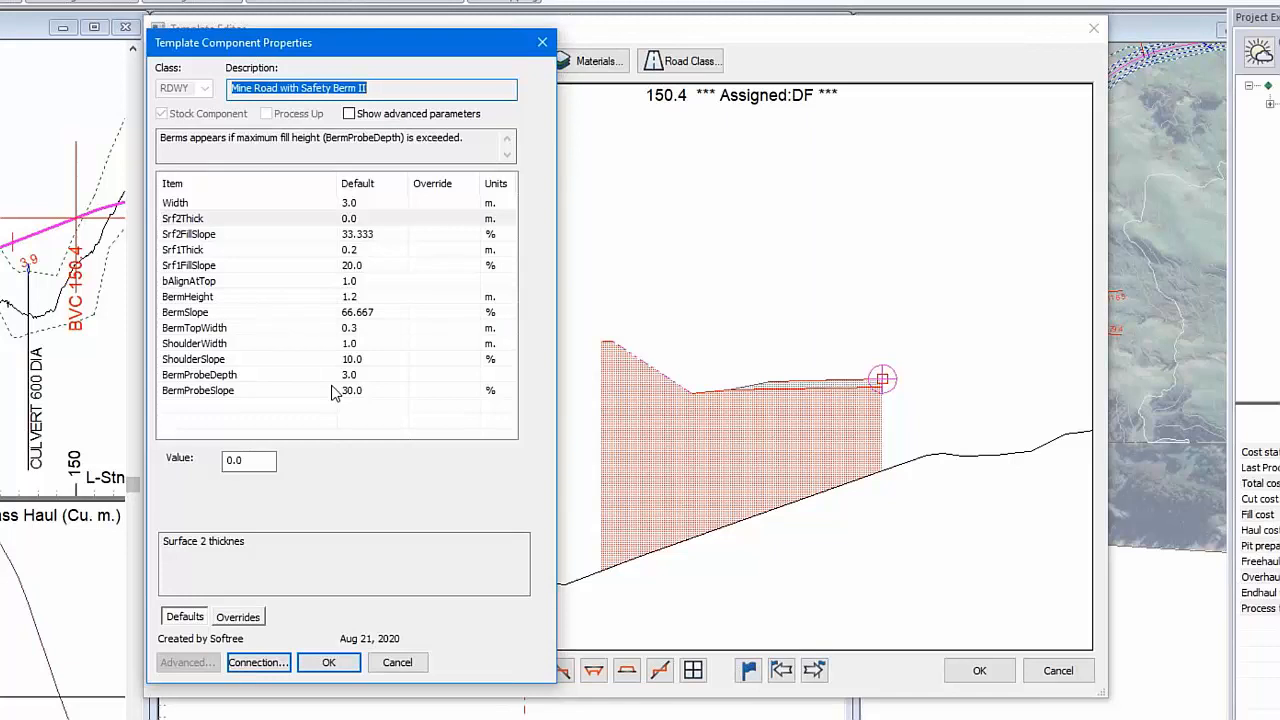
{"action": "left_click", "coordinate": [329, 662]}
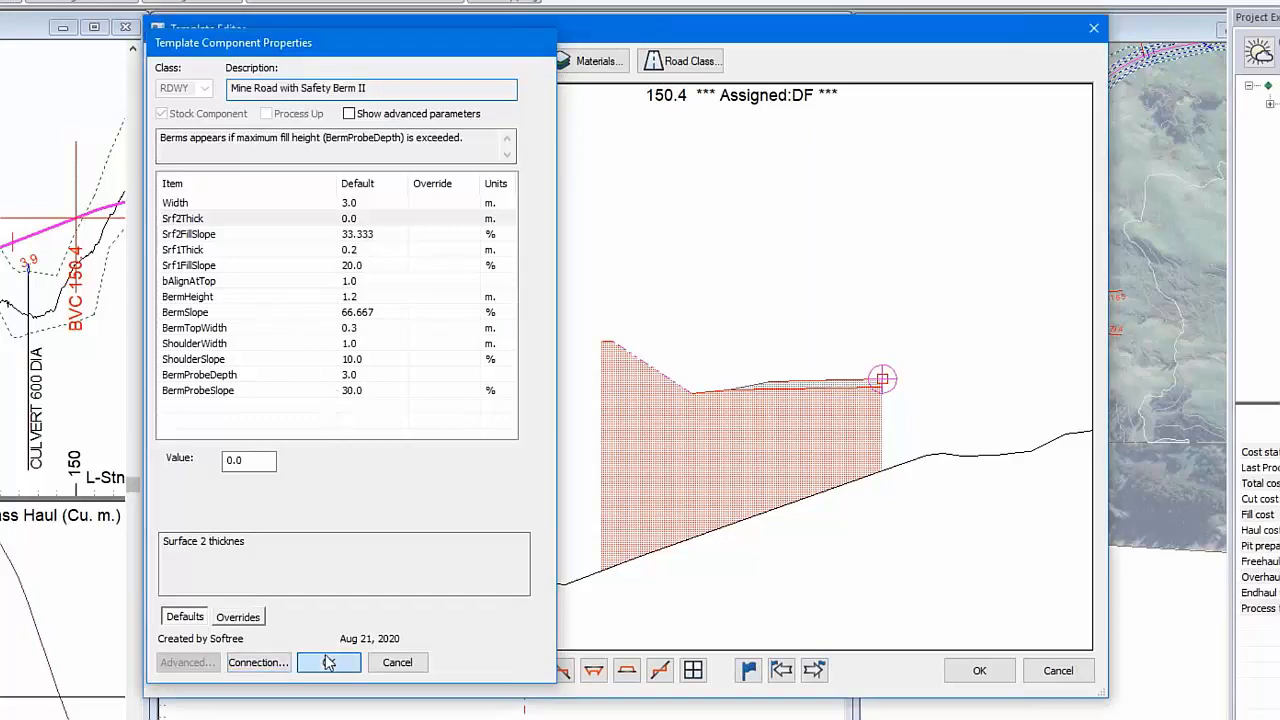
Step: Copy the Mine Road template's Safety Berm II-left component, paste it as a new right component, and check it at different road heights
{"action": "right_click", "coordinate": [250, 206]}
{"action": "left_click", "coordinate": [300, 309]}
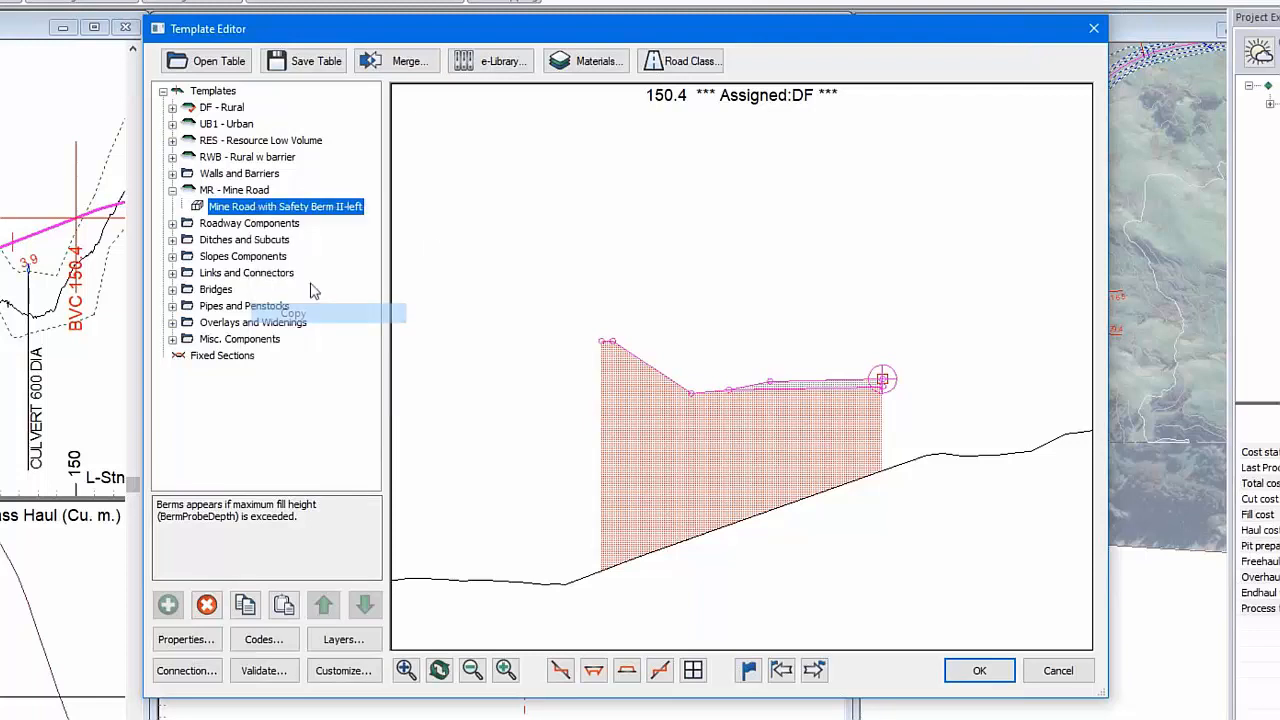
{"action": "right_click", "coordinate": [270, 213]}
{"action": "mouse_move", "coordinate": [335, 331]}
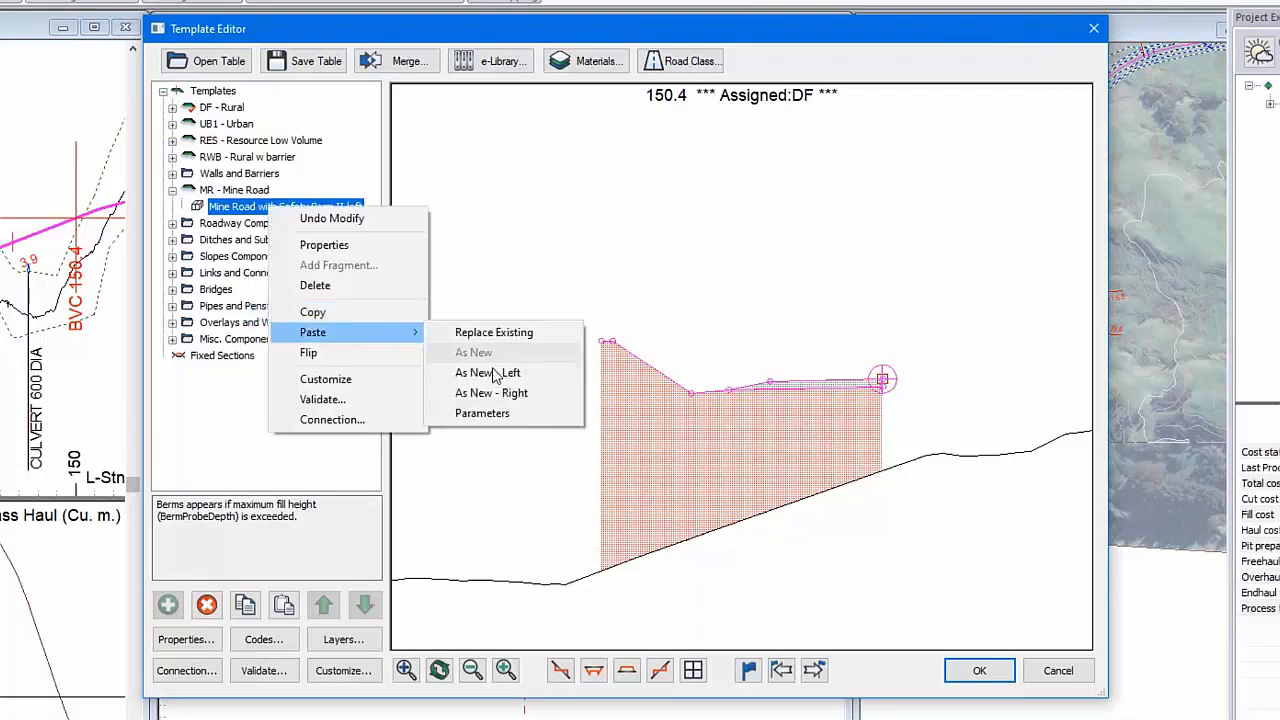
{"action": "left_click", "coordinate": [493, 393]}
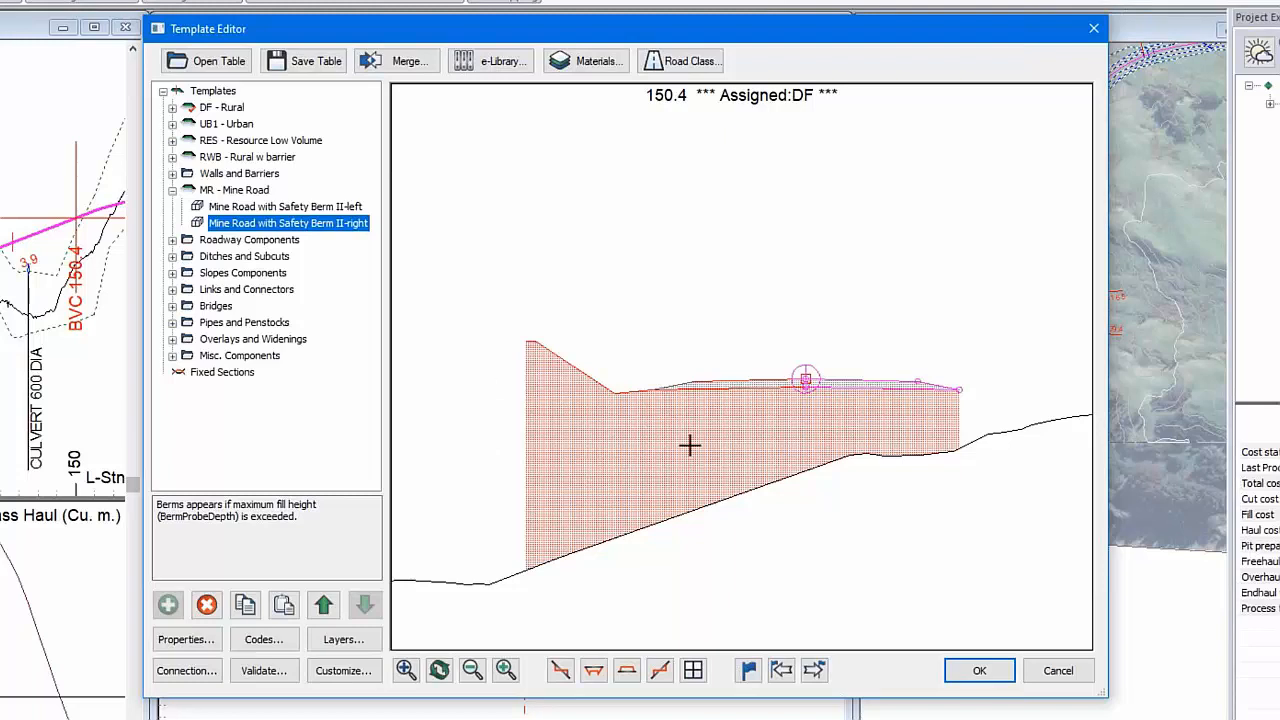
{"action": "mouse_move", "coordinate": [689, 446]}
{"action": "middle_mouse_down"}
{"action": "mouse_move", "coordinate": [785, 456]}
{"action": "mouse_move", "coordinate": [780, 317]}
{"action": "middle_mouse_up"}
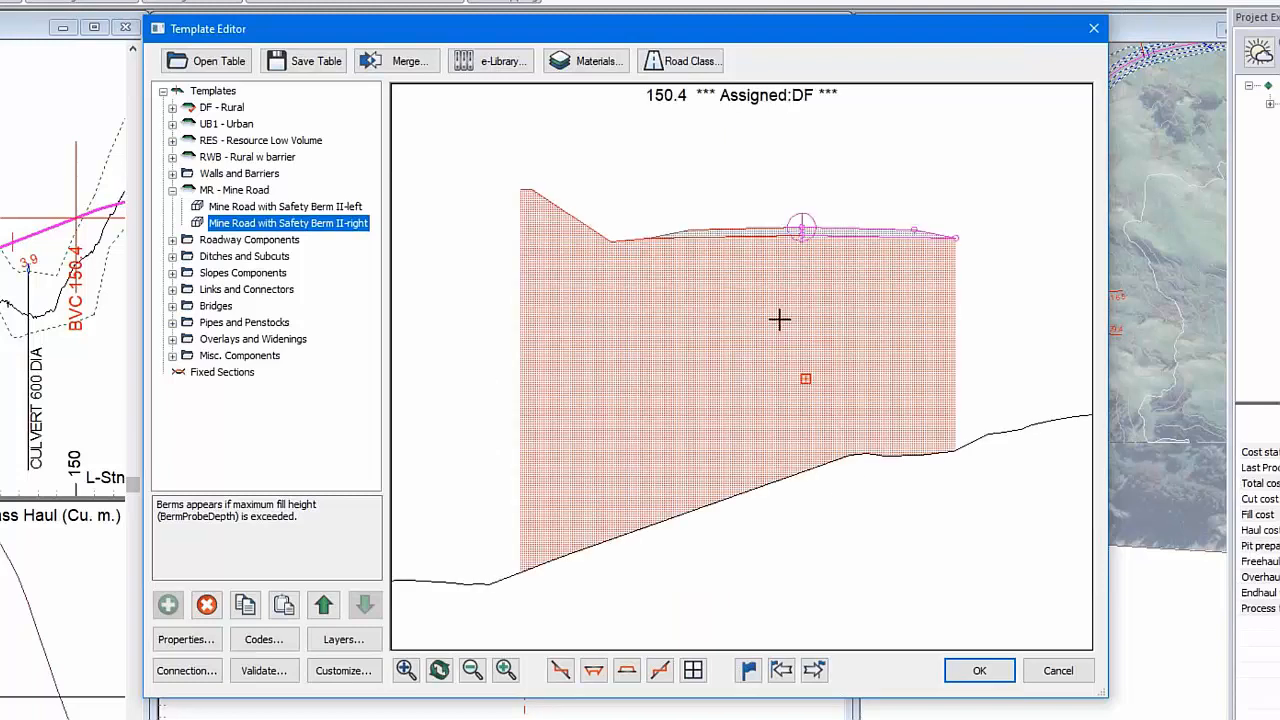
{"action": "scroll", "coordinate": [843, 330], "scroll_direction": "down", "scroll_amount": 2}
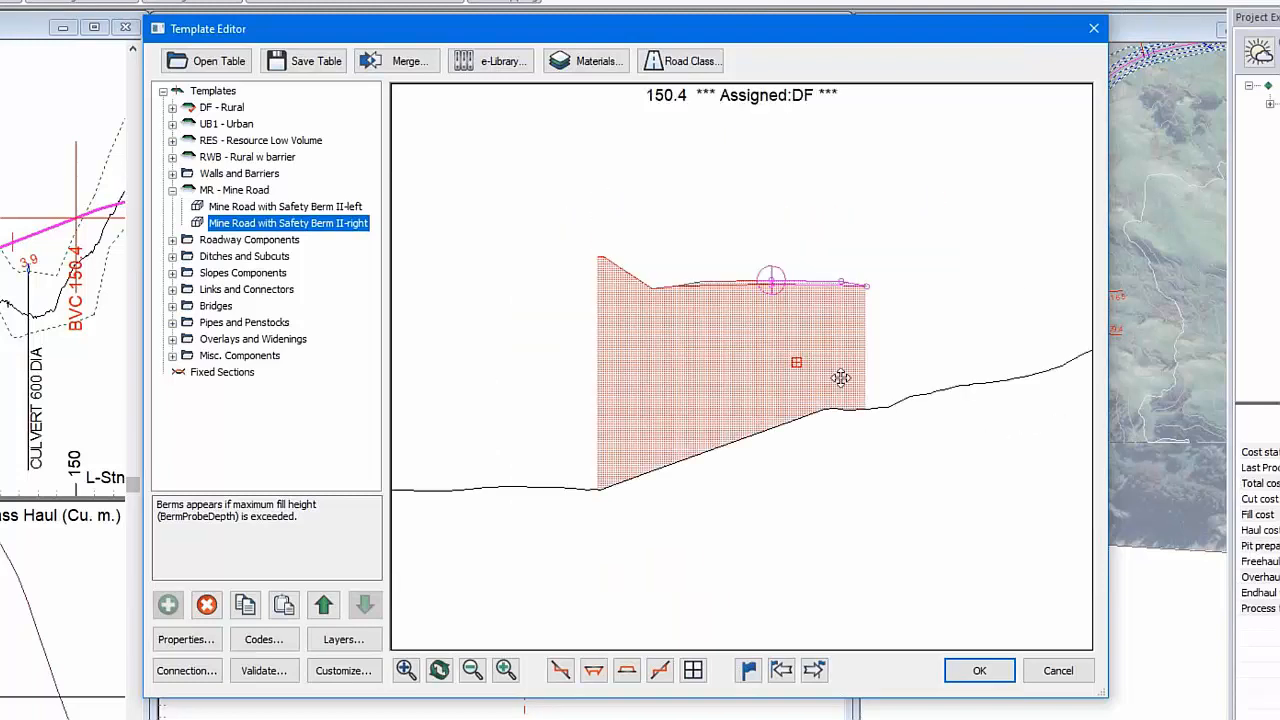
{"action": "middle_click_drag", "start_coordinate": [688, 372], "coordinate": [686, 324]}
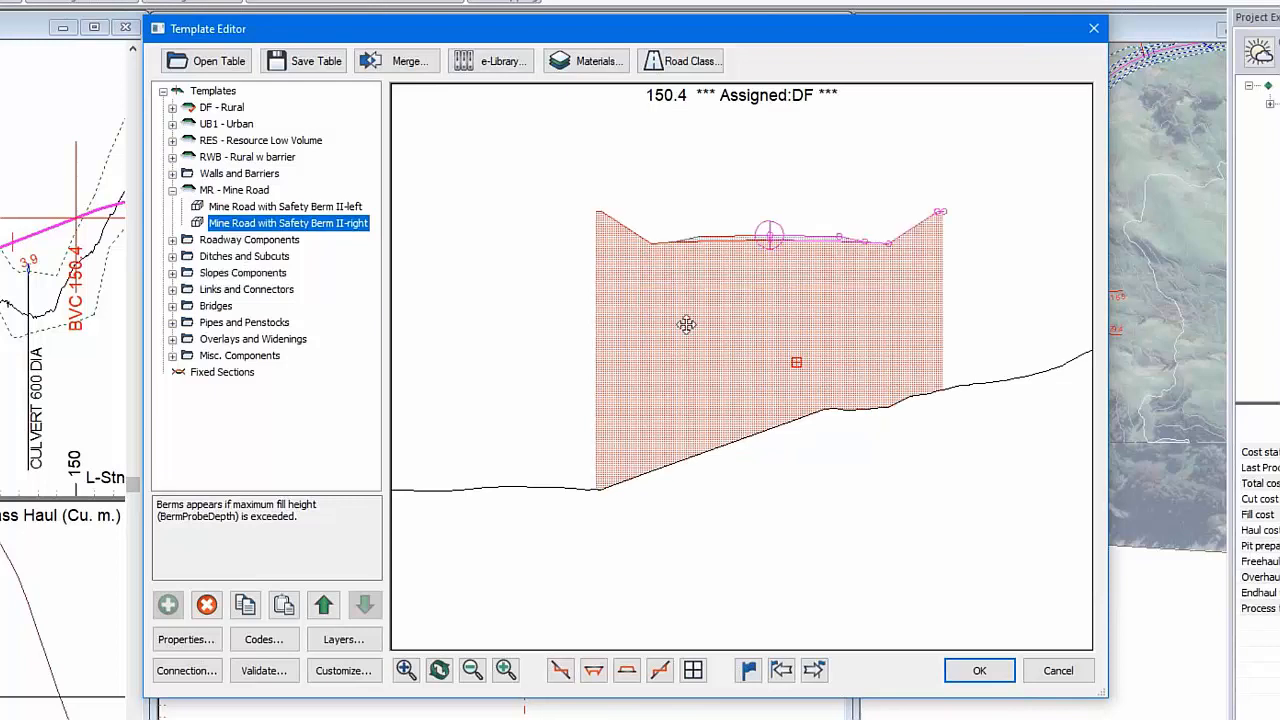
{"action": "left_click", "coordinate": [231, 258]}
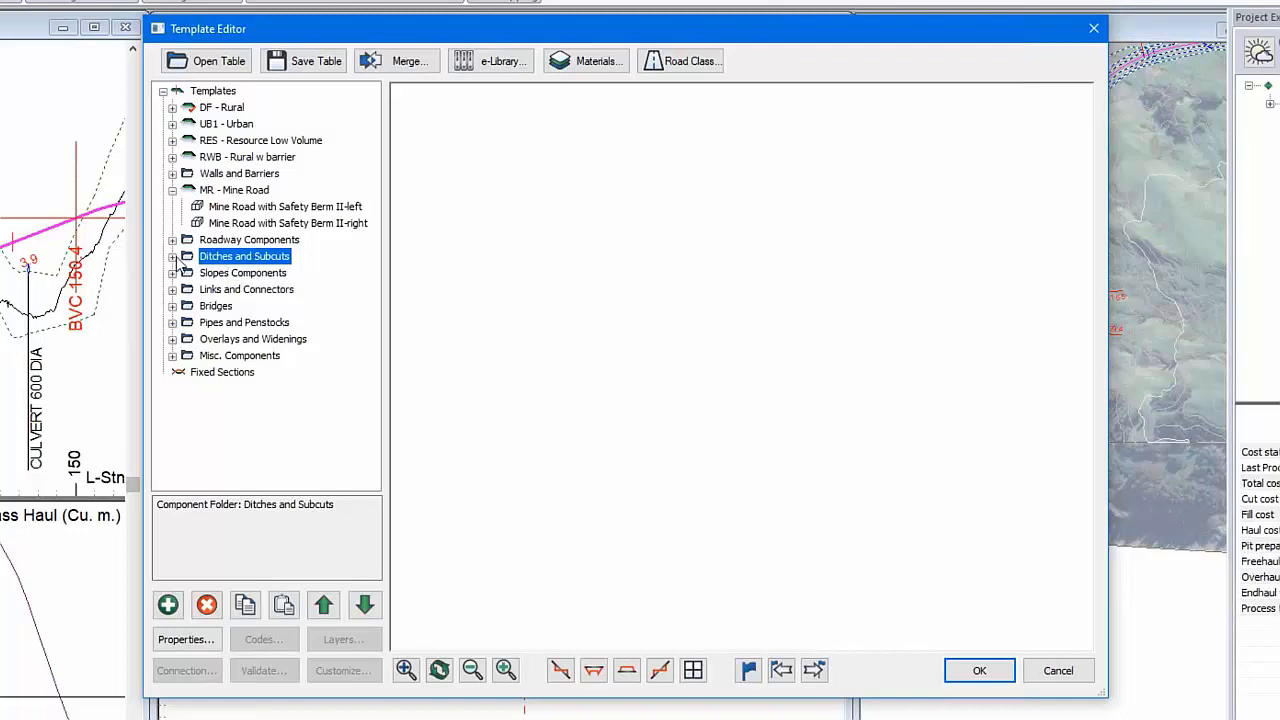
{"action": "double_click", "coordinate": [200, 262]}
{"action": "left_click", "coordinate": [245, 173]}
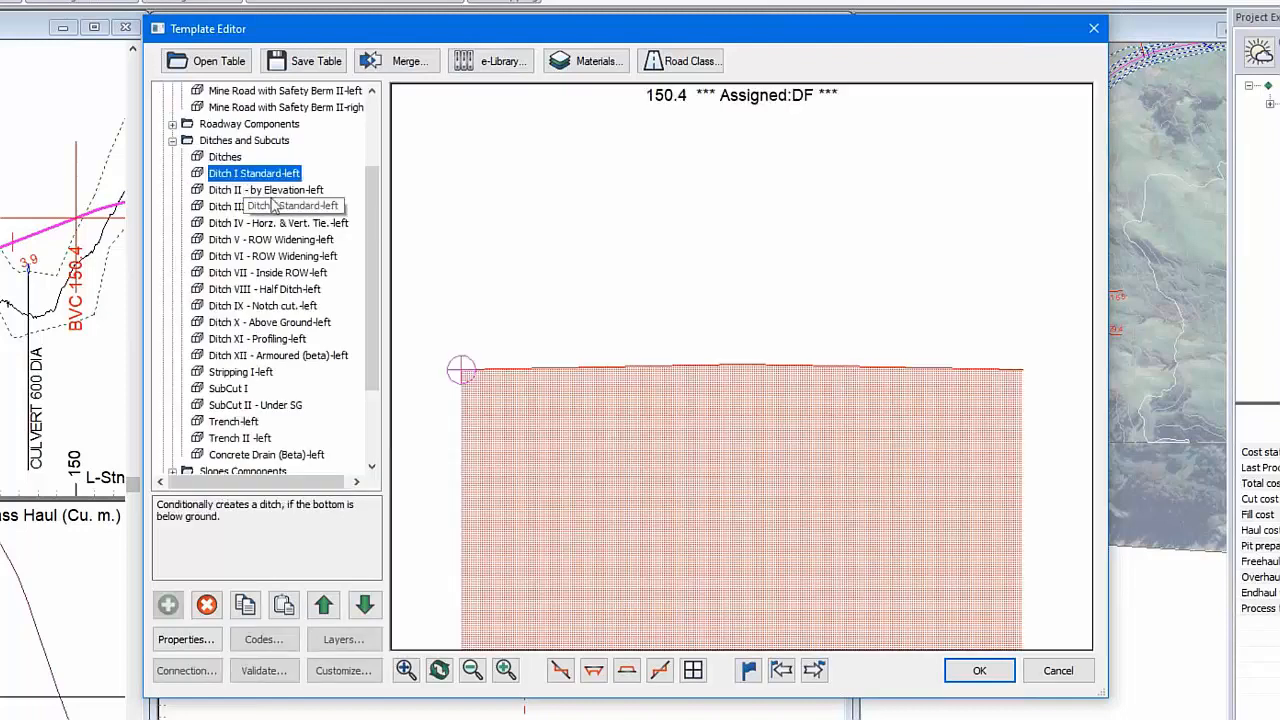
Step: Copy Ditch I Standard-left from the DF - Rural template and paste it into MR - Mine Road as a new left component
{"action": "scroll", "coordinate": [230, 262], "scroll_direction": "up", "scroll_amount": 3}
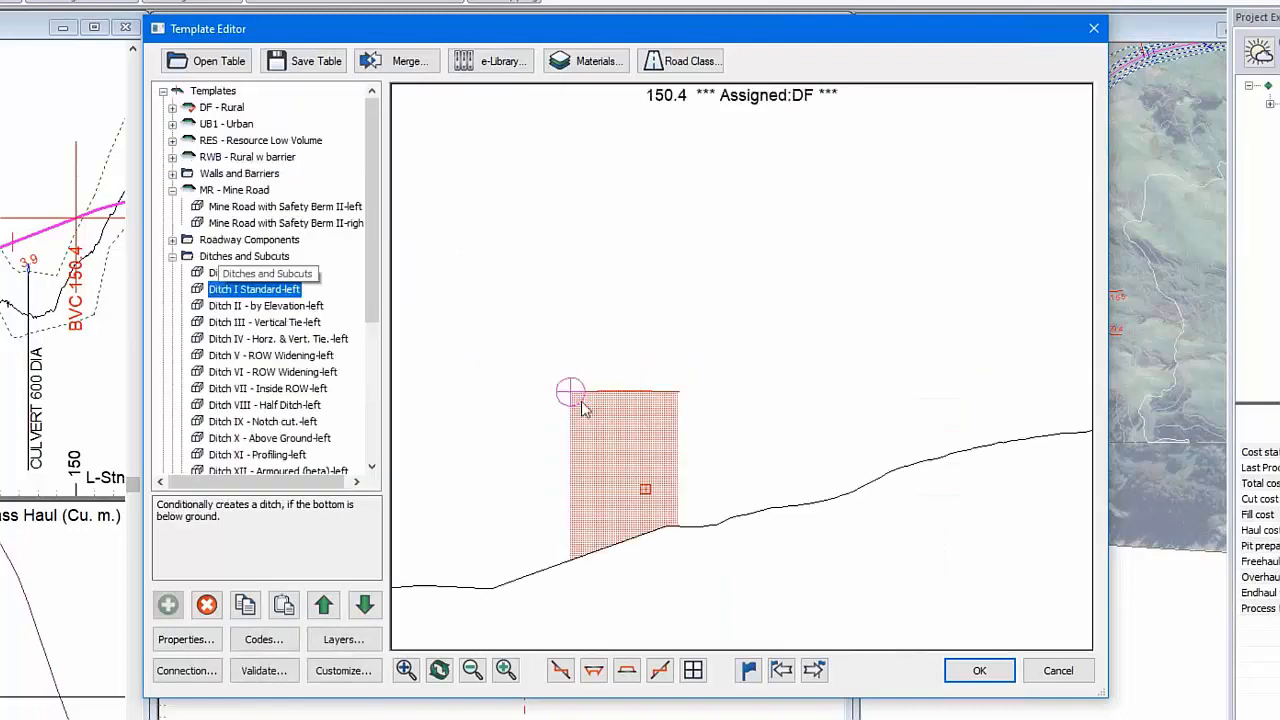
{"action": "left_click", "coordinate": [172, 108]}
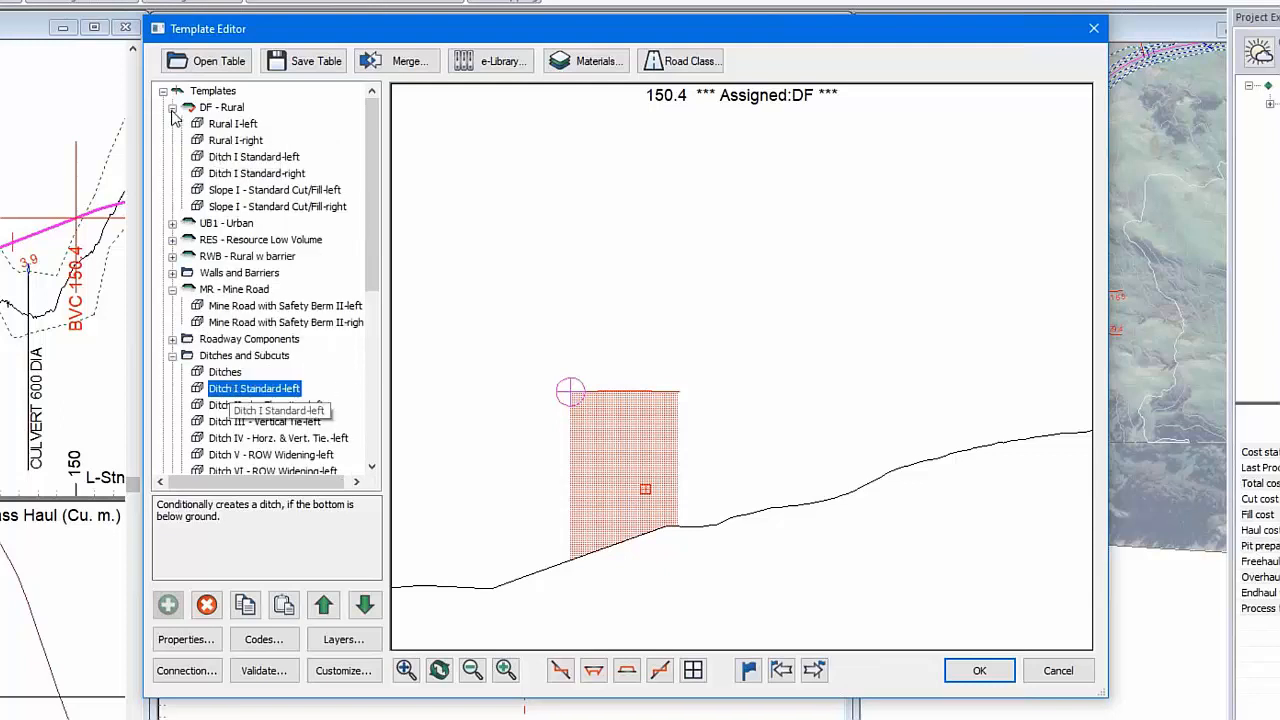
{"action": "left_click", "coordinate": [254, 156]}
{"action": "right_click", "coordinate": [228, 158]}
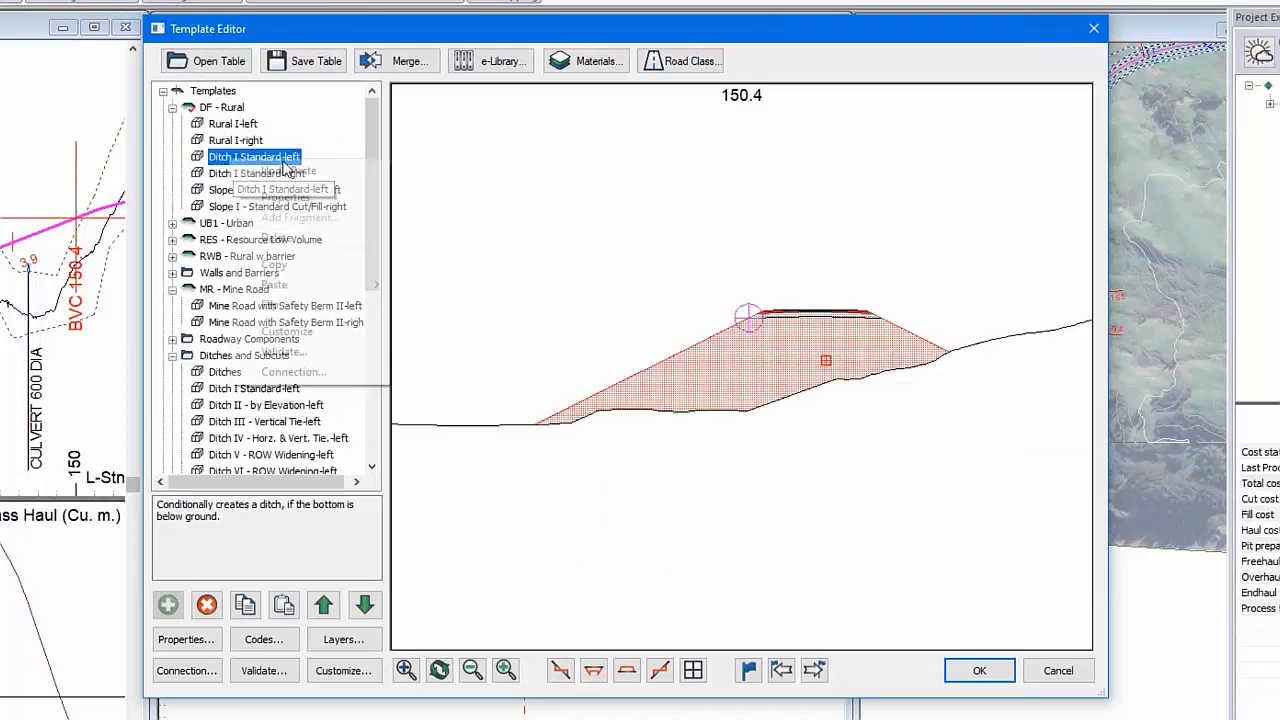
{"action": "left_click", "coordinate": [325, 266]}
{"action": "left_click", "coordinate": [262, 322]}
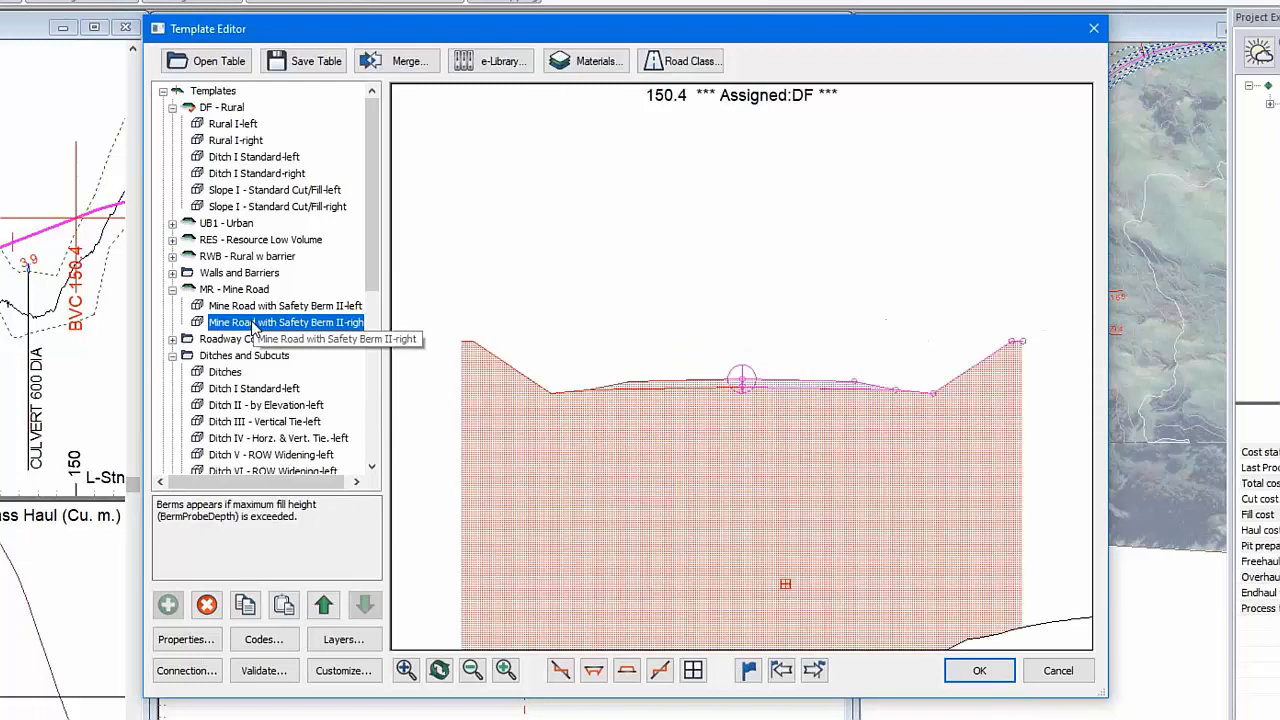
{"action": "right_click", "coordinate": [257, 324]}
{"action": "mouse_move", "coordinate": [330, 447]}
{"action": "left_click", "coordinate": [466, 487]}
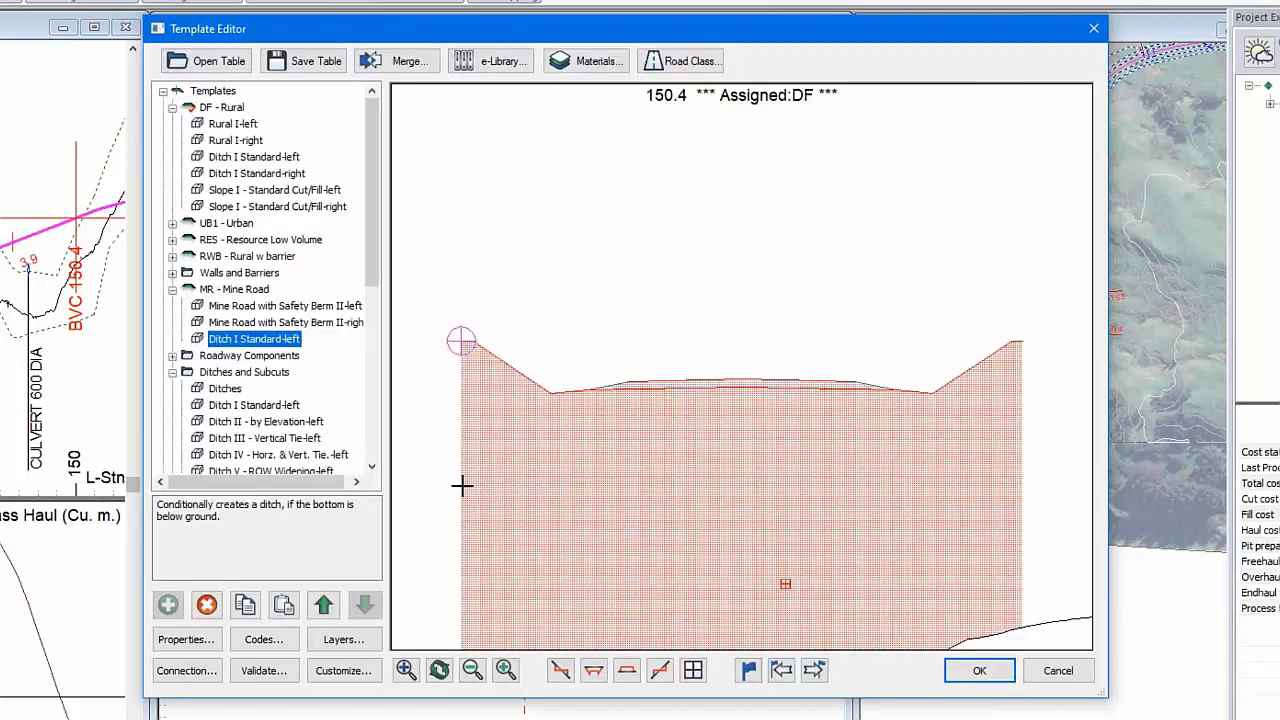
Step: Paste the copied Ditch I Standard into the MR - Mine Road template again as a new right component
{"action": "right_click", "coordinate": [257, 339]}
{"action": "mouse_move", "coordinate": [372, 462]}
{"action": "left_click", "coordinate": [475, 520]}
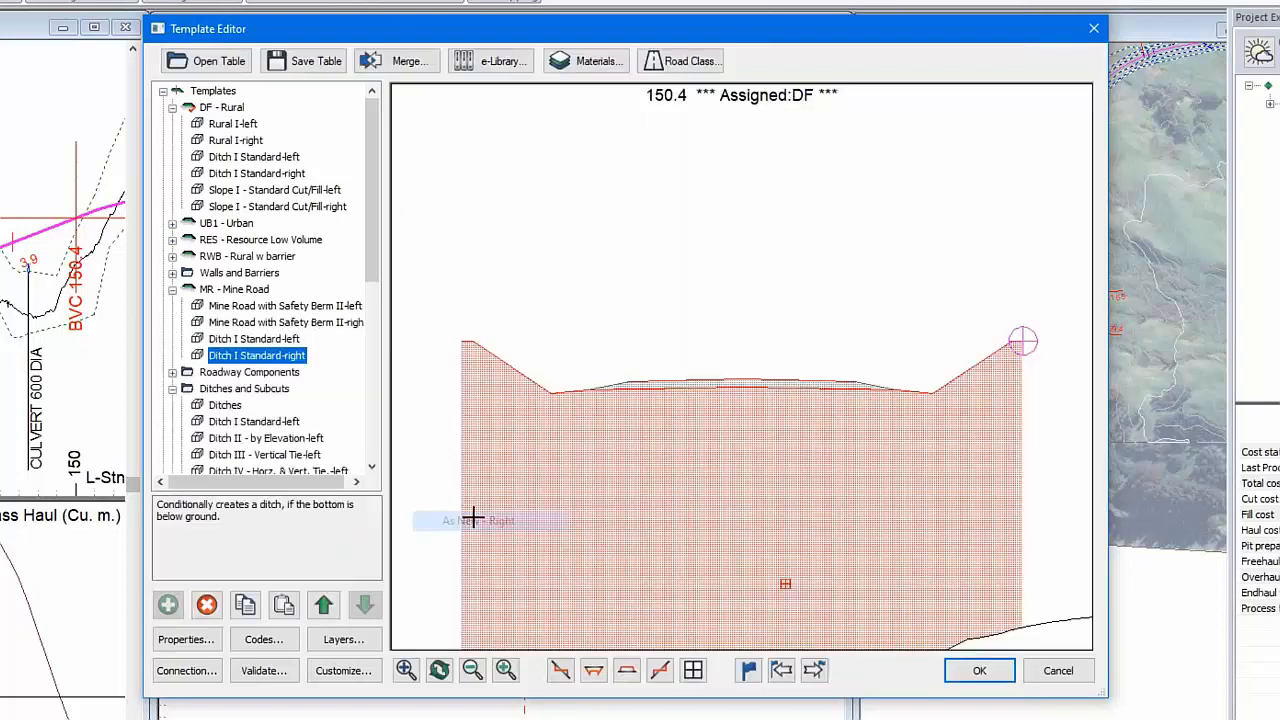
Step: Copy Slope VI - Benches-left from the Slopes Components folder into the MR - Mine Road template as a new left component
{"action": "scroll", "coordinate": [270, 370], "scroll_direction": "down", "scroll_amount": 5}
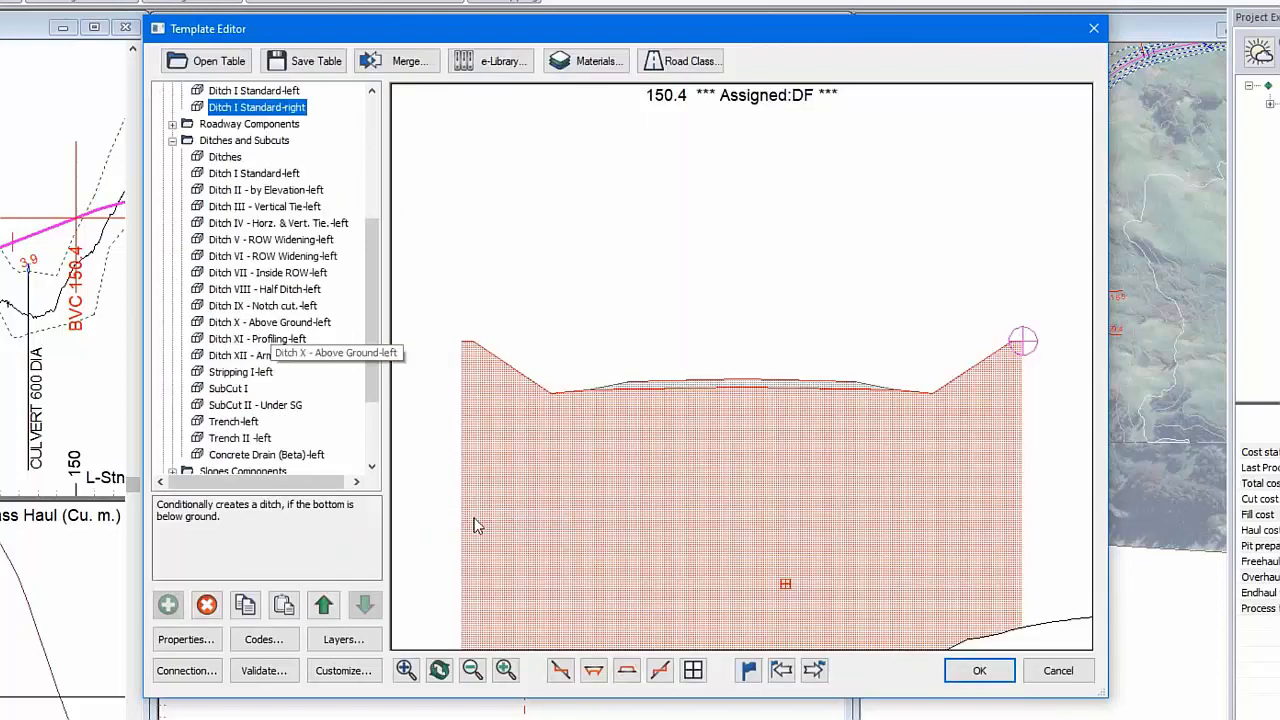
{"action": "scroll", "coordinate": [245, 393], "scroll_direction": "down", "scroll_amount": 3}
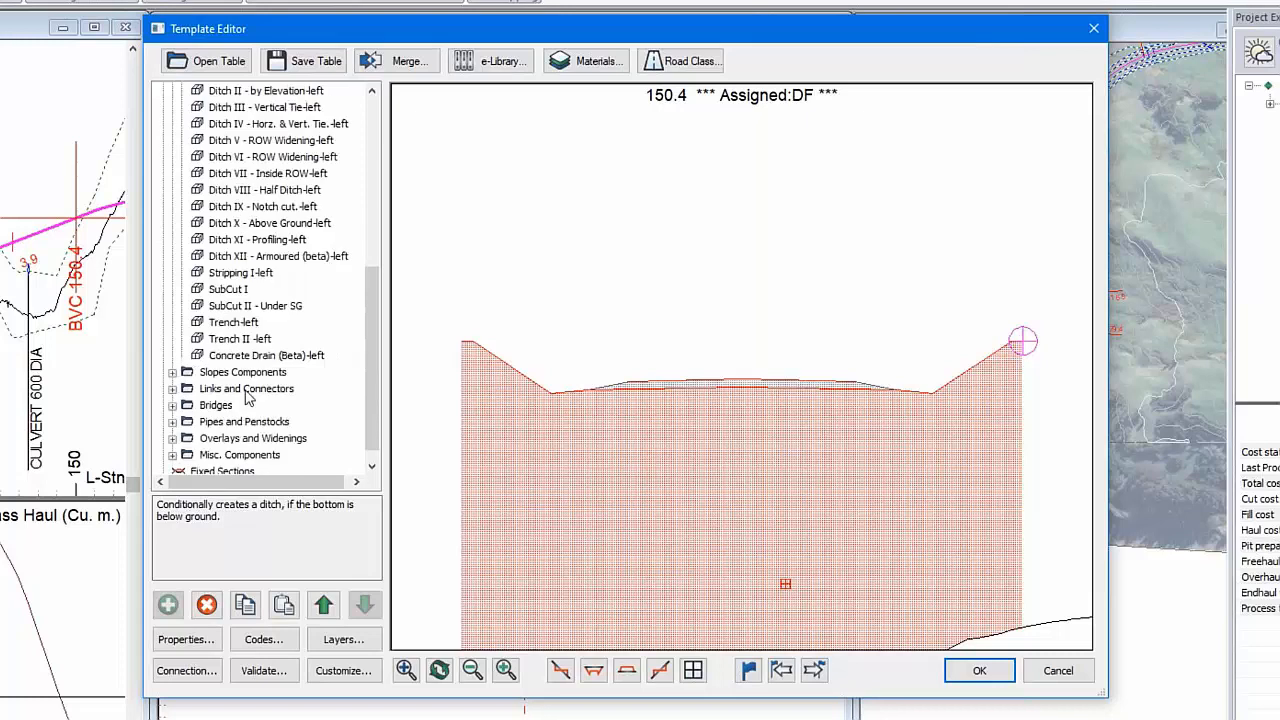
{"action": "left_click", "coordinate": [174, 362]}
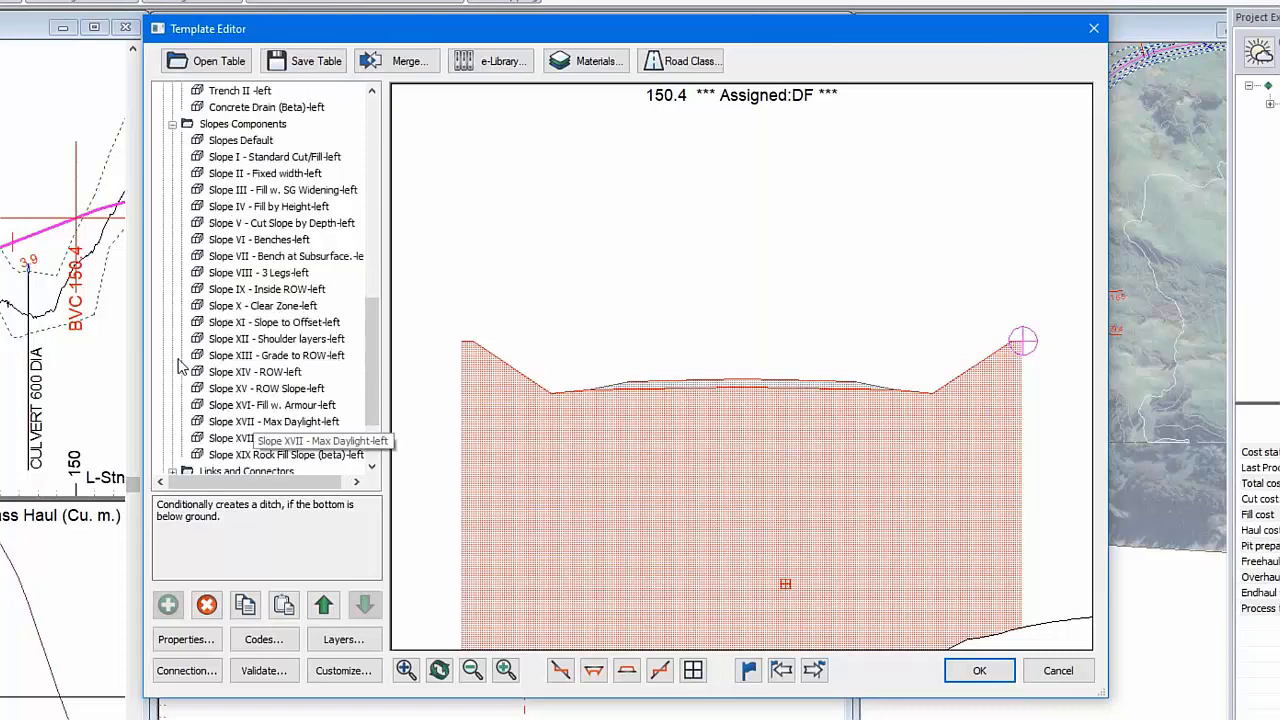
{"action": "left_click", "coordinate": [268, 240]}
{"action": "right_click", "coordinate": [270, 243]}
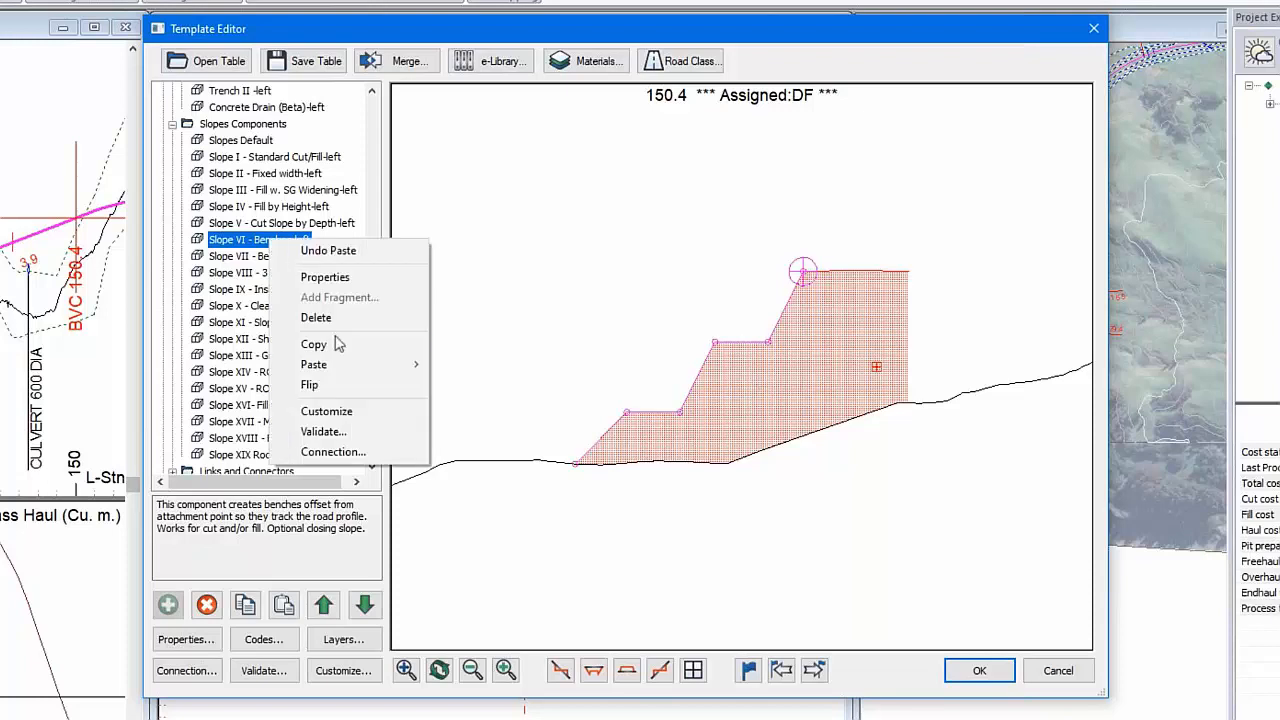
{"action": "left_click", "coordinate": [337, 343]}
{"action": "scroll", "coordinate": [338, 348], "scroll_direction": "up", "scroll_amount": 6}
{"action": "scroll", "coordinate": [338, 348], "scroll_direction": "up", "scroll_amount": 3}
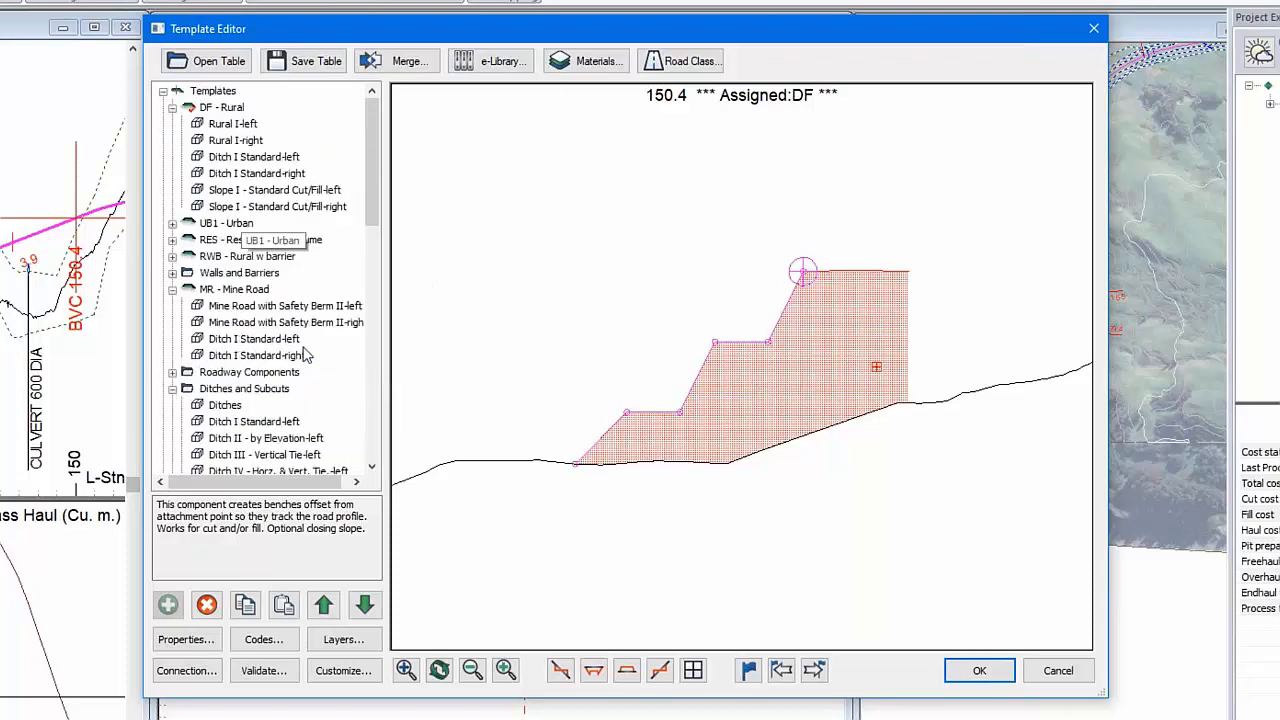
{"action": "left_click", "coordinate": [250, 355]}
{"action": "right_click", "coordinate": [246, 358]}
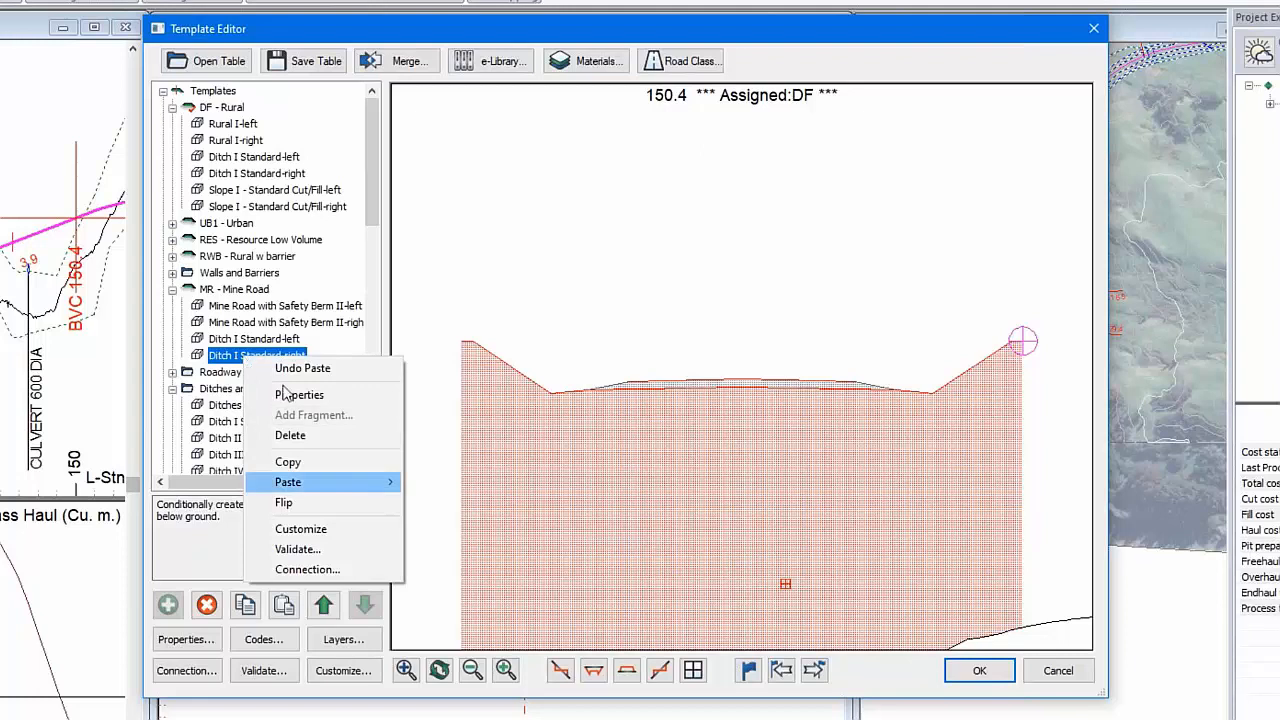
{"action": "mouse_move", "coordinate": [288, 482]}
{"action": "left_click", "coordinate": [455, 521]}
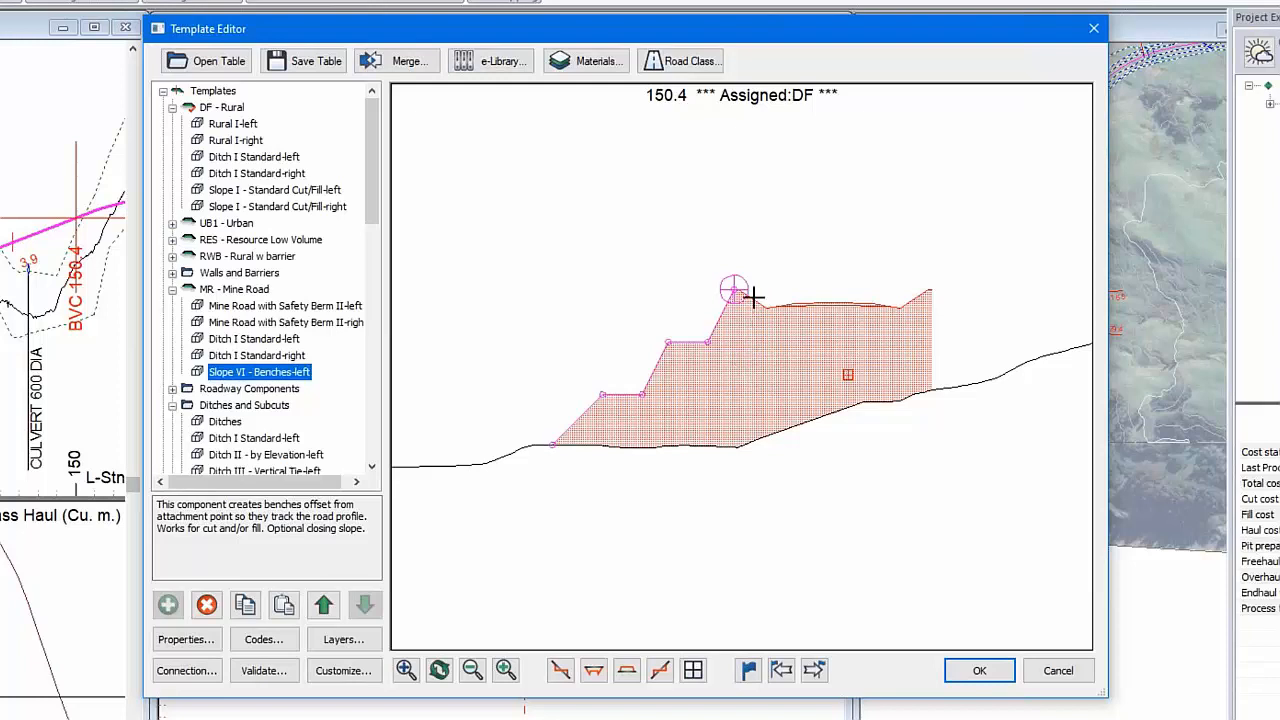
Step: Test the left benches in cut and fill, and set bApplyInFill to 0 for Mine Road's Slope VI - Benches-left
{"action": "left_click_drag", "start_coordinate": [753, 296], "coordinate": [764, 568]}
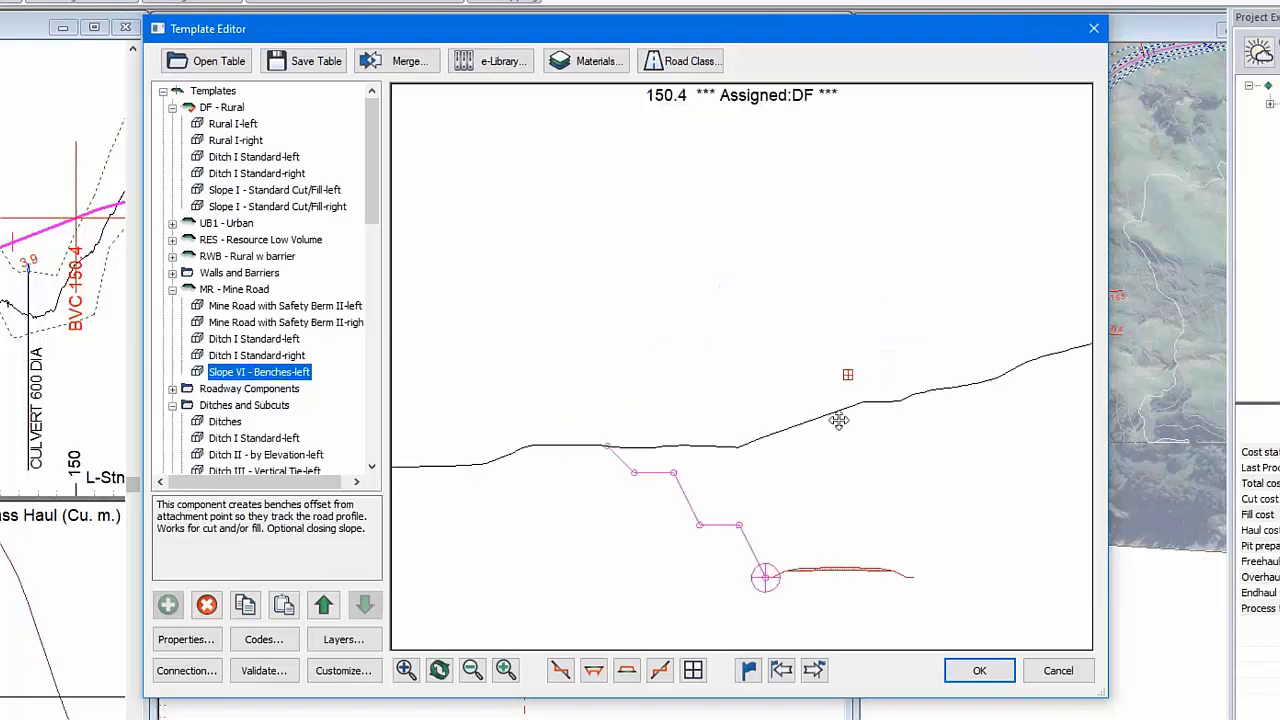
{"action": "left_click_drag", "start_coordinate": [838, 421], "coordinate": [829, 331]}
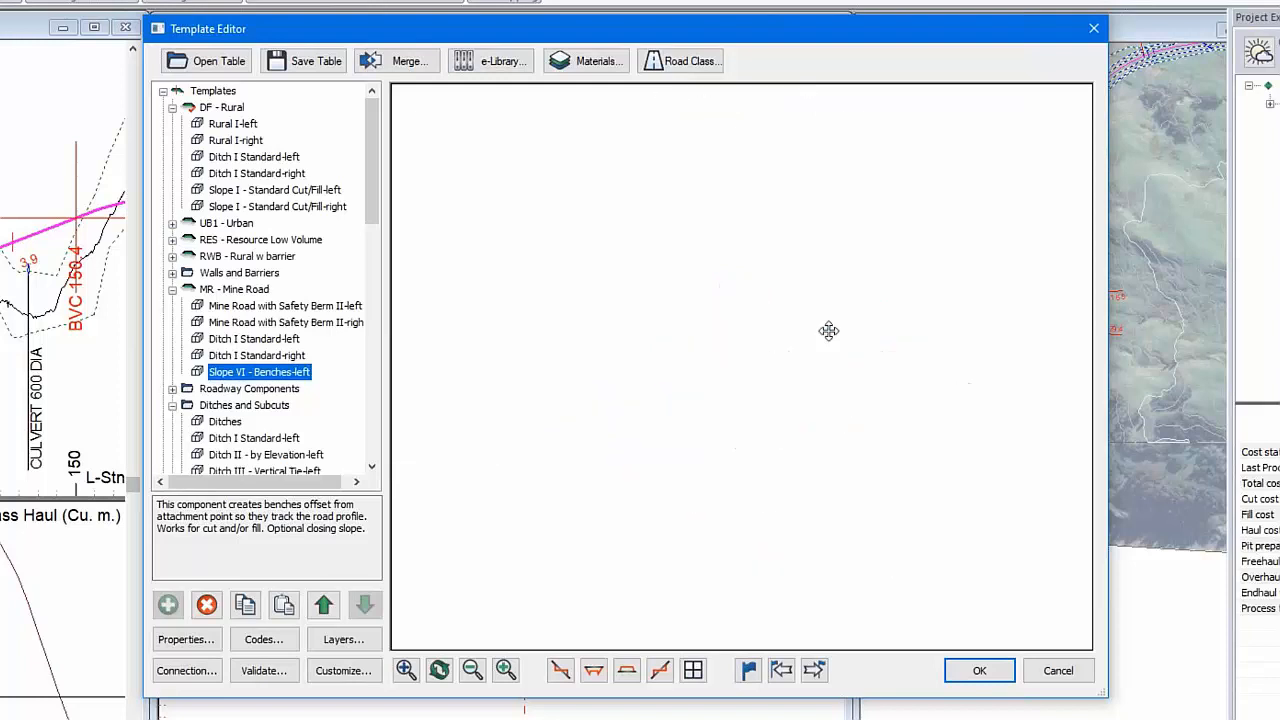
{"action": "double_click", "coordinate": [268, 373]}
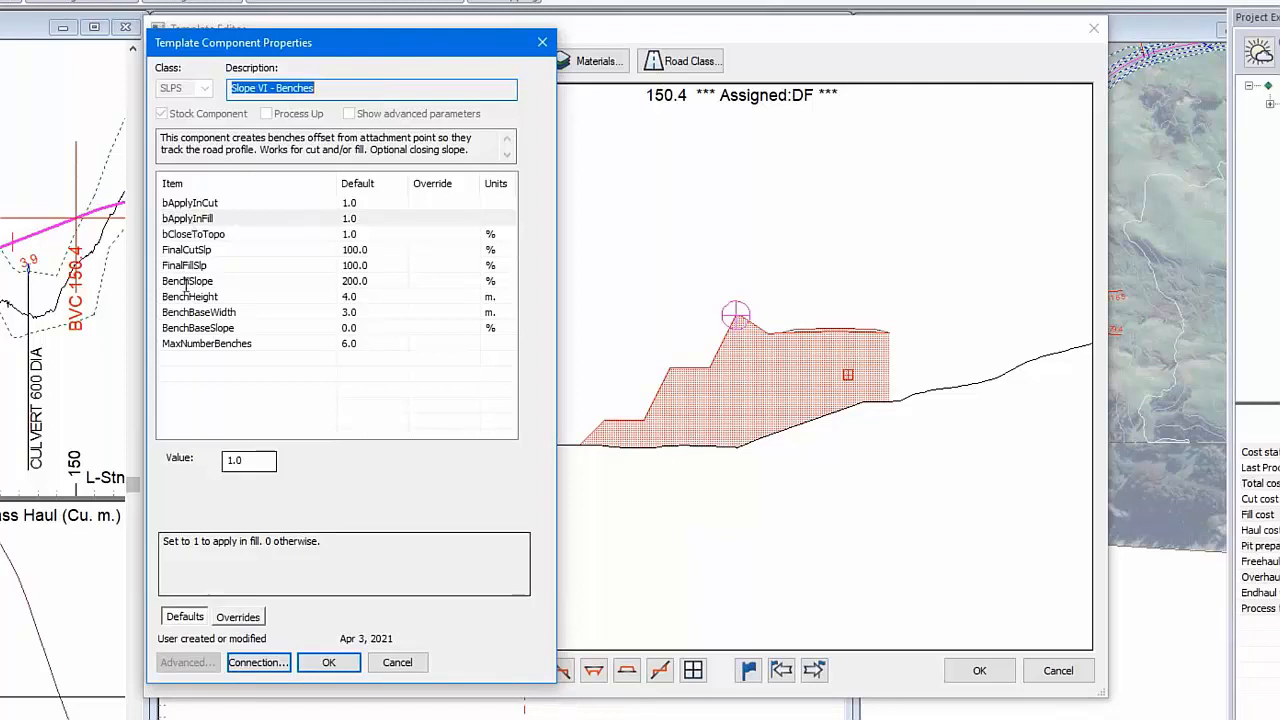
{"action": "left_click_drag", "start_coordinate": [165, 541], "coordinate": [371, 546]}
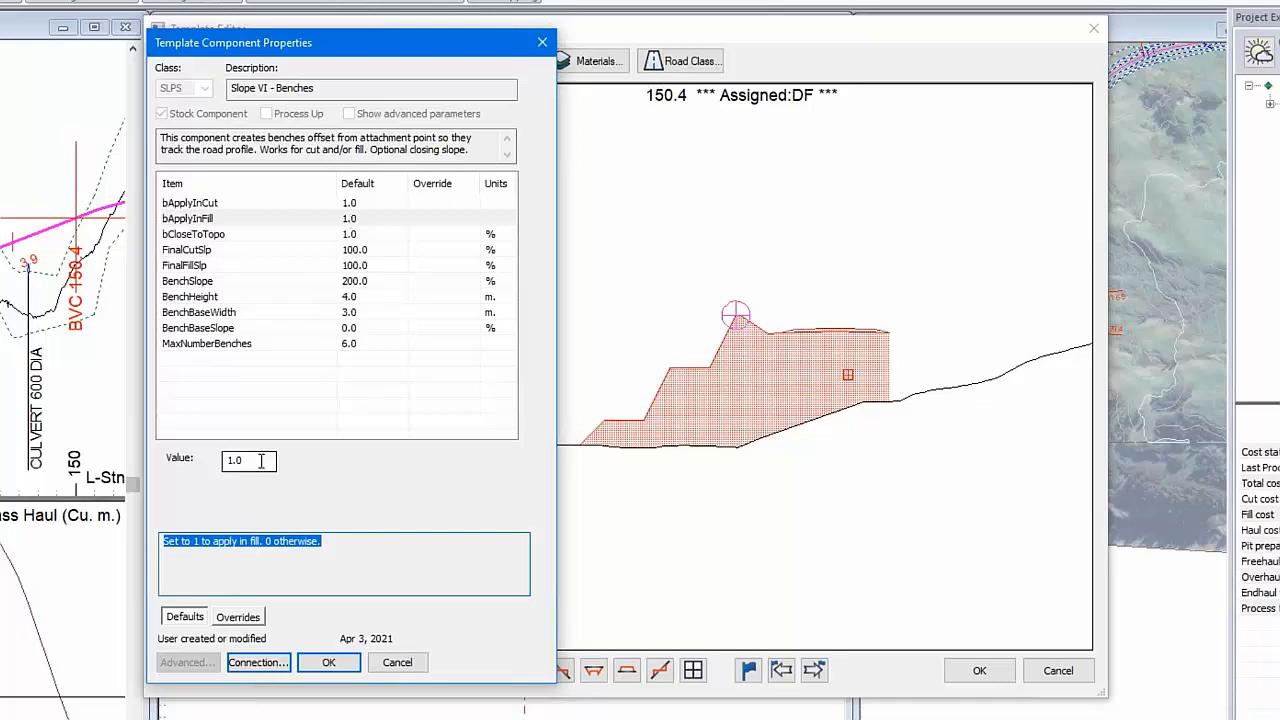
{"action": "left_click_drag", "start_coordinate": [262, 461], "coordinate": [128, 485]}
{"action": "type", "text": "0"}
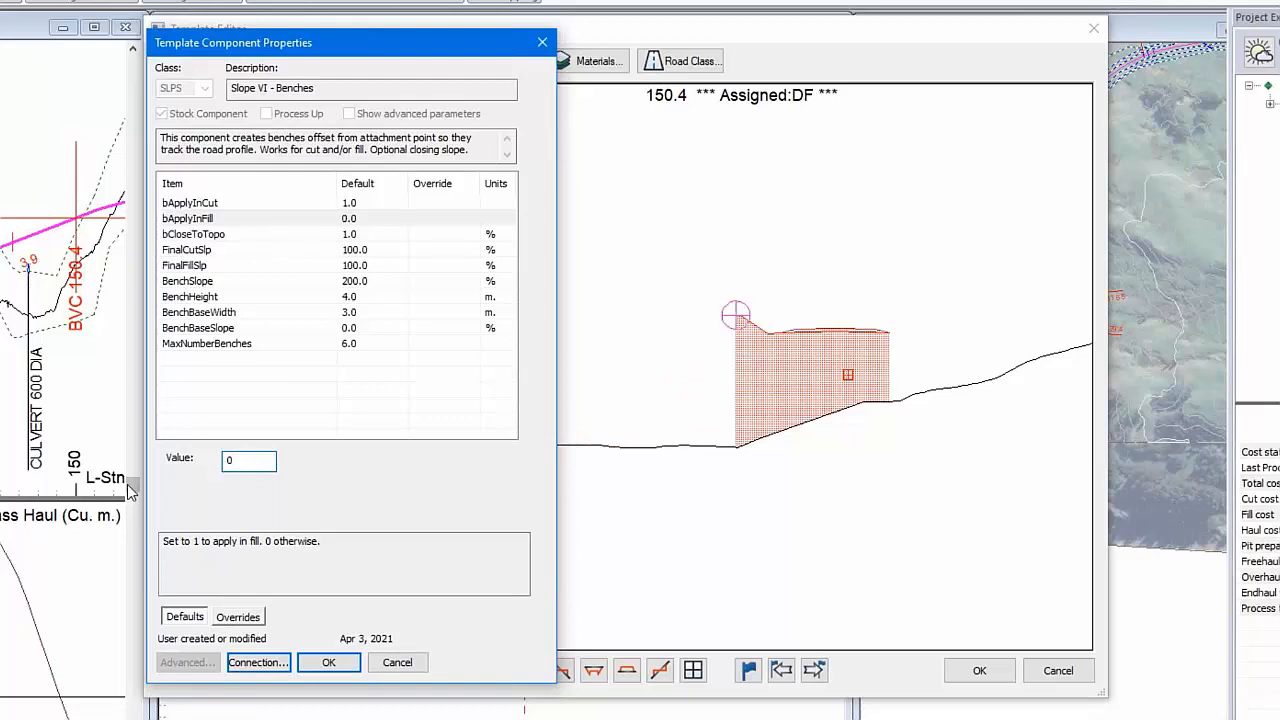
{"action": "left_click", "coordinate": [329, 662]}
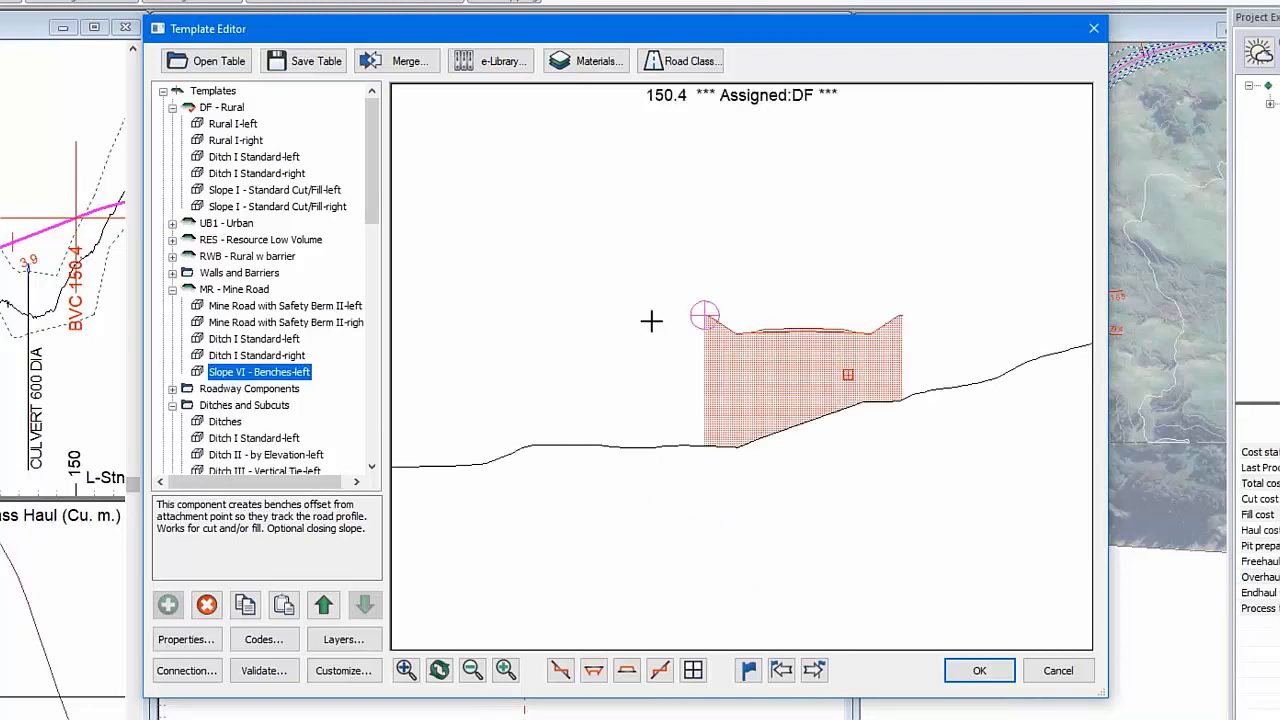
Step: Copy the Mine Road template's Slope VI - Benches-left and paste it as a new right component
{"action": "right_click", "coordinate": [282, 375]}
{"action": "left_click", "coordinate": [297, 378]}
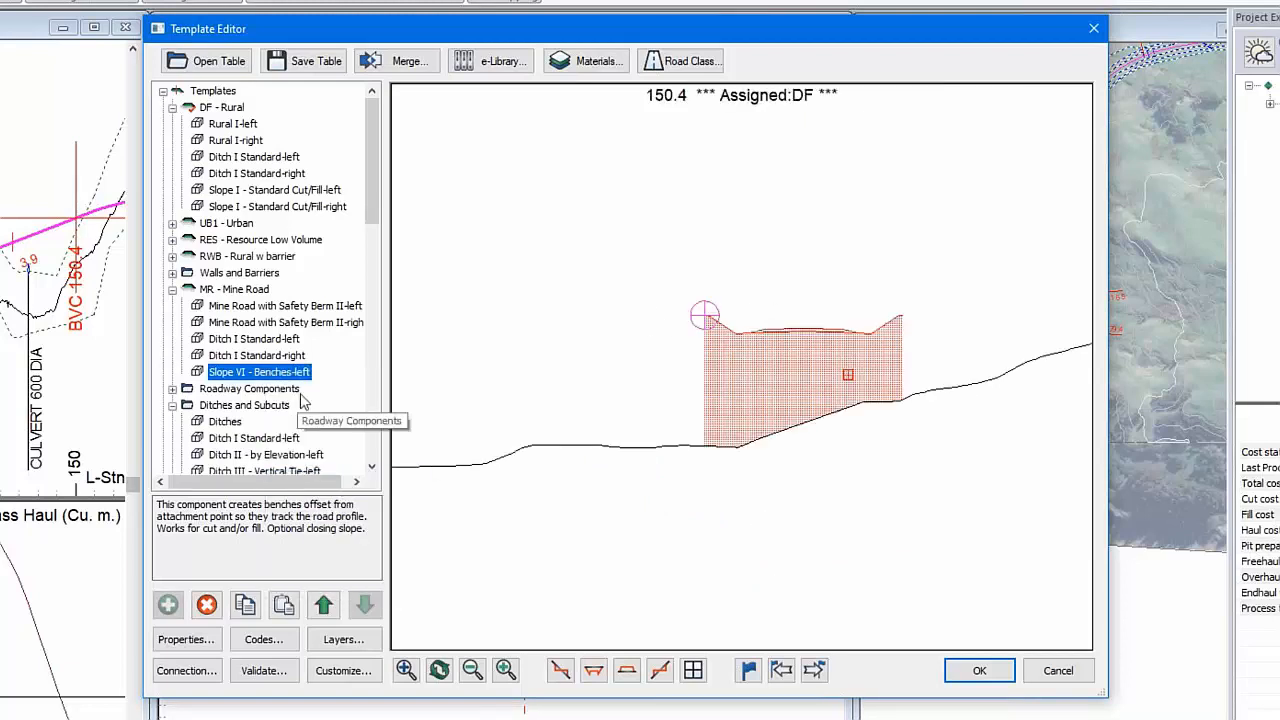
{"action": "right_click", "coordinate": [295, 378]}
{"action": "mouse_move", "coordinate": [335, 500]}
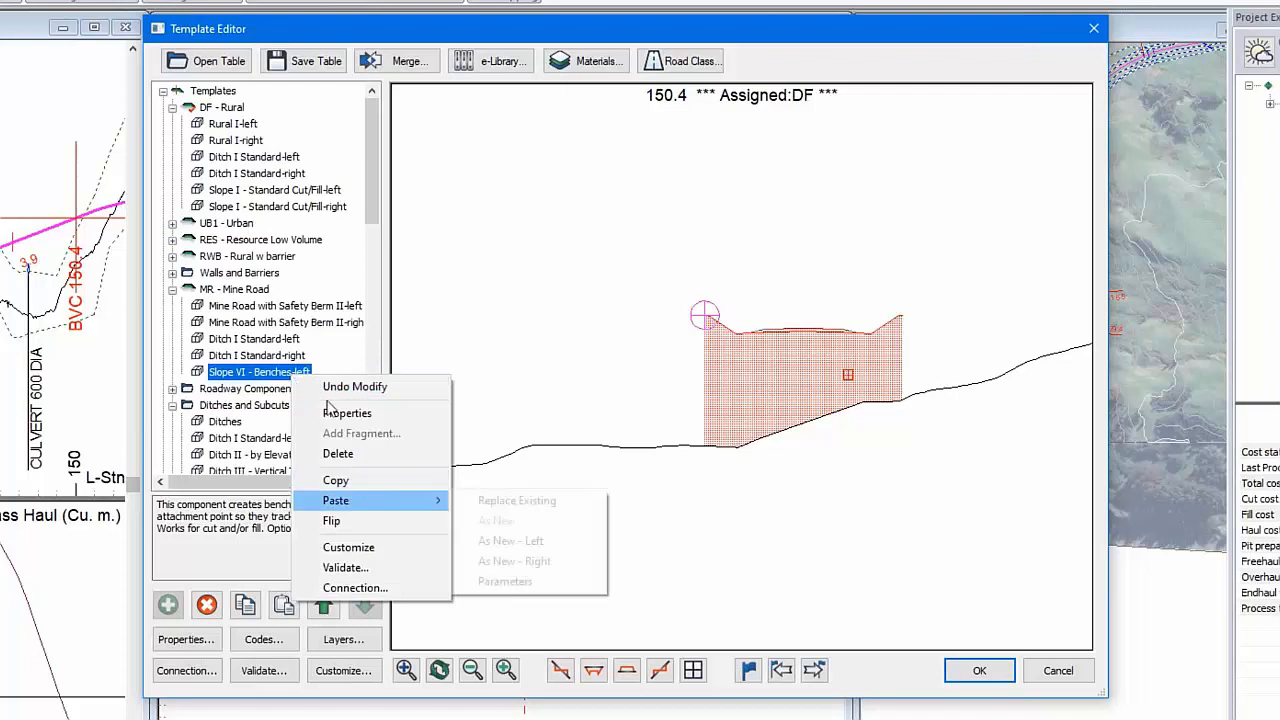
{"action": "left_click", "coordinate": [540, 560]}
Step: Copy Slope I - Standard Cut/Fill-left from the Slopes Components folder into the MR - Mine Road template as a new left component
{"action": "scroll", "coordinate": [290, 380], "scroll_direction": "down", "scroll_amount": 4}
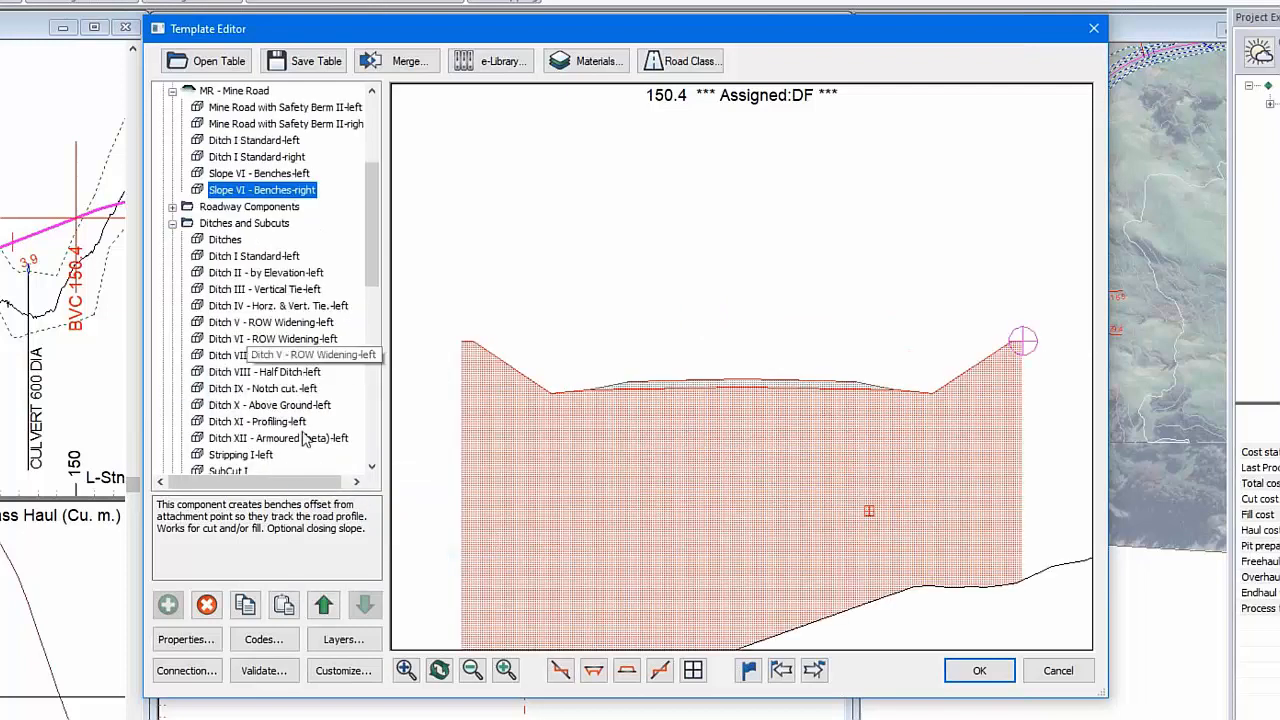
{"action": "scroll", "coordinate": [277, 424], "scroll_direction": "down", "scroll_amount": 3}
{"action": "scroll", "coordinate": [277, 424], "scroll_direction": "down", "scroll_amount": 6}
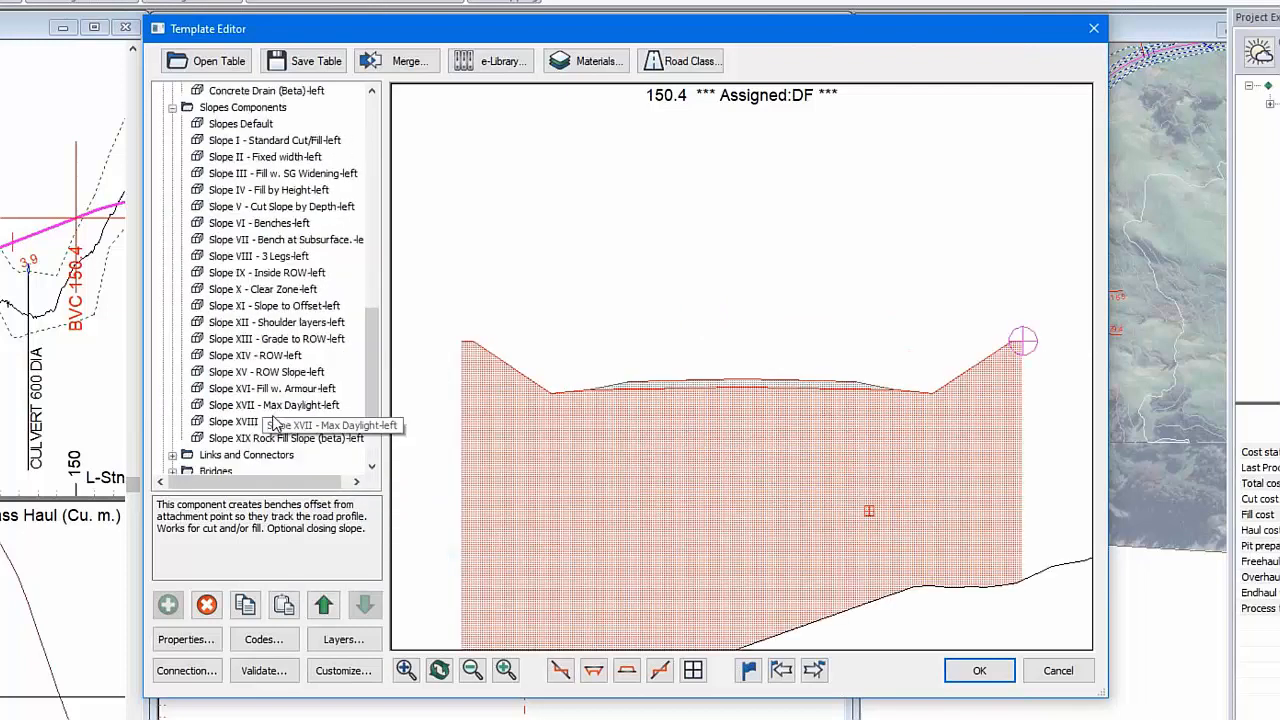
{"action": "left_click", "coordinate": [252, 142]}
{"action": "right_click", "coordinate": [322, 143]}
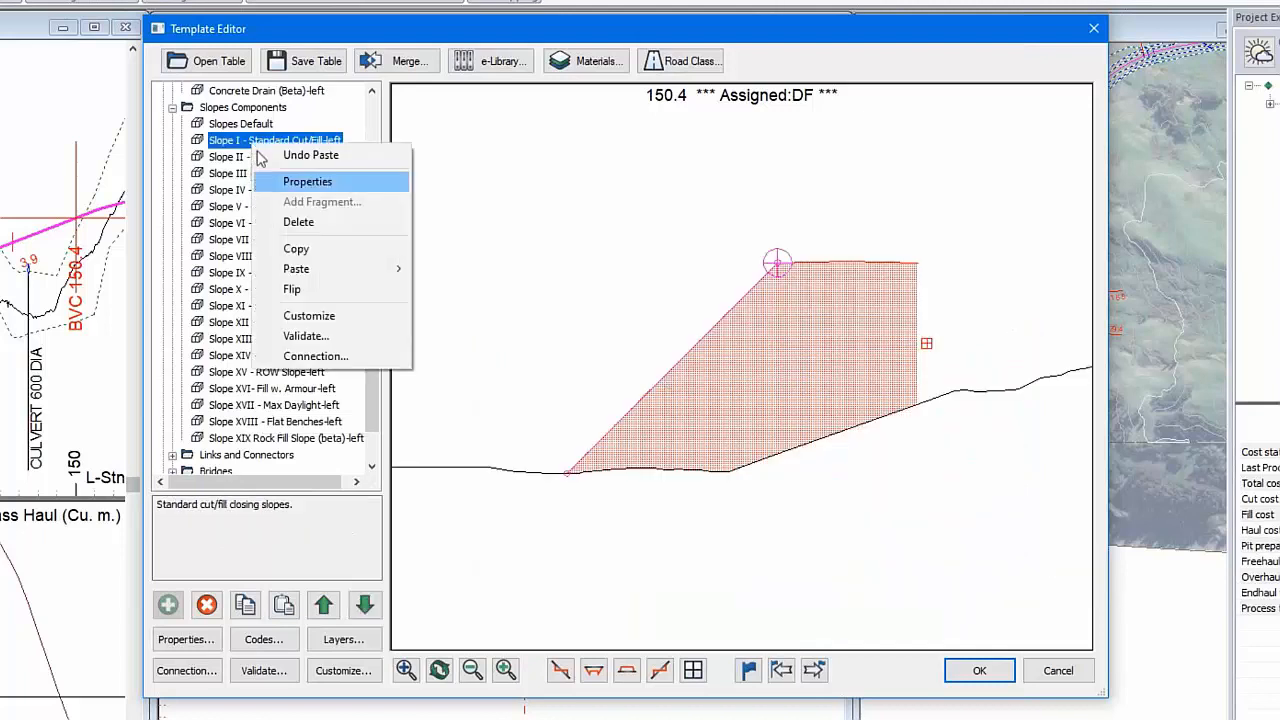
{"action": "left_click", "coordinate": [330, 252]}
{"action": "scroll", "coordinate": [265, 300], "scroll_direction": "up", "scroll_amount": 12}
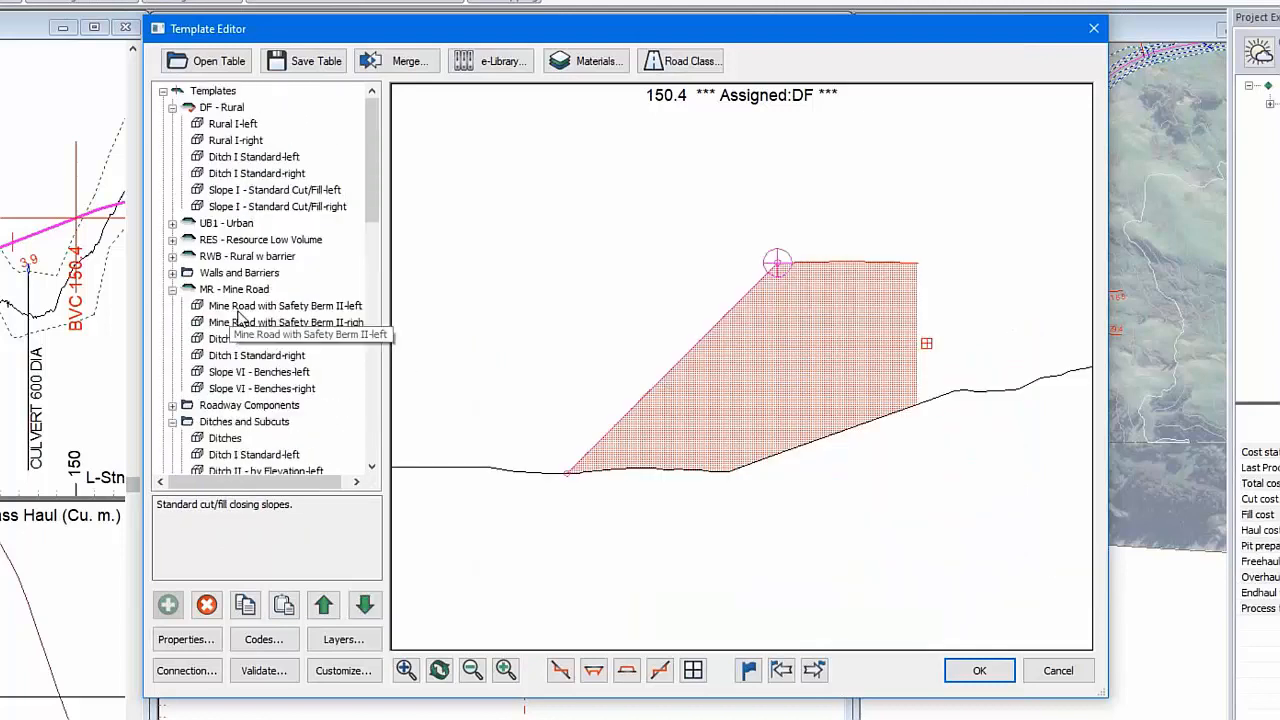
{"action": "left_click", "coordinate": [245, 388]}
{"action": "right_click", "coordinate": [240, 390]}
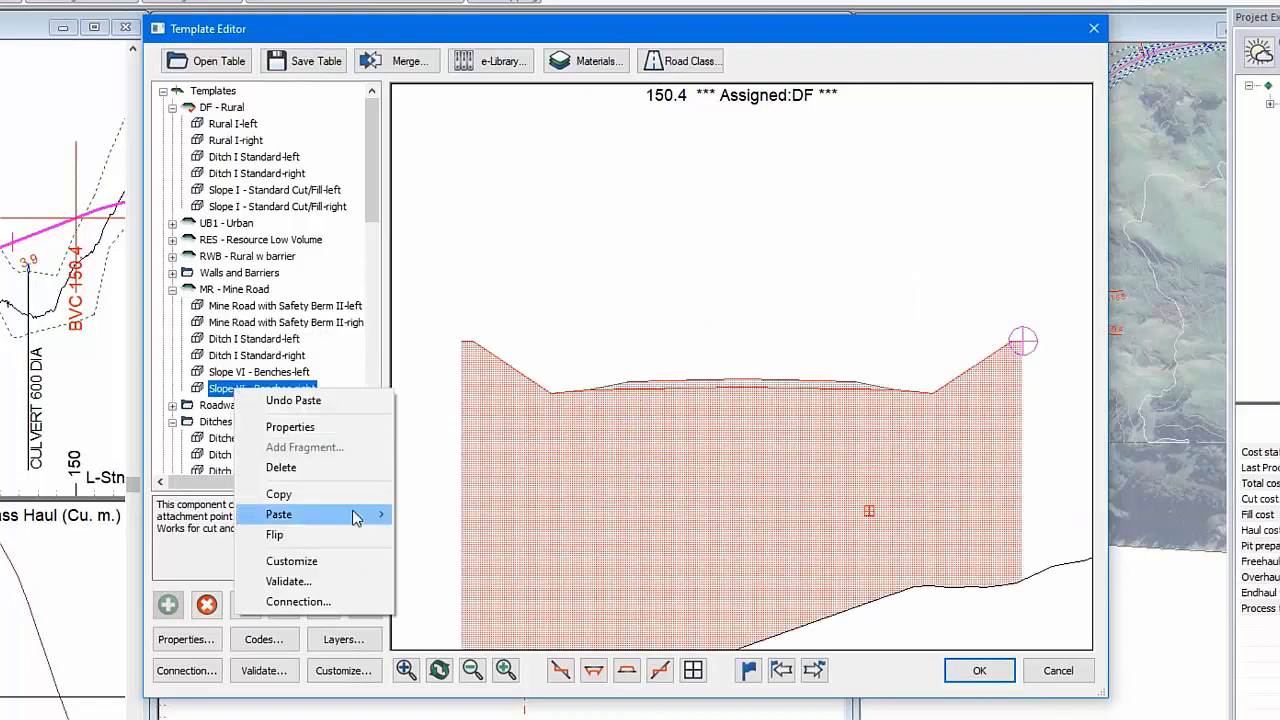
{"action": "mouse_move", "coordinate": [355, 517]}
{"action": "left_click", "coordinate": [500, 556]}
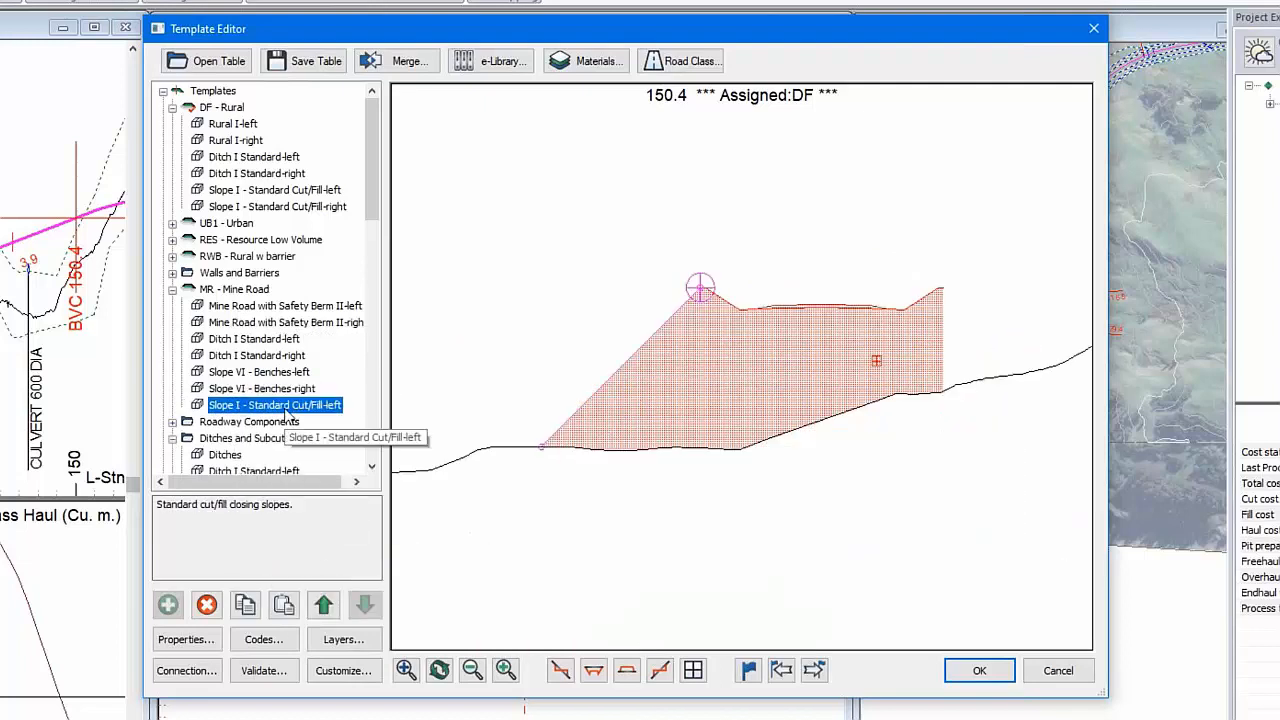
Step: Paste the copied Slope I - Standard Cut/Fill-left into MR - Mine Road as a new right component and check the section preview
{"action": "right_click", "coordinate": [287, 406]}
{"action": "mouse_move", "coordinate": [423, 535]}
{"action": "left_click", "coordinate": [530, 594]}
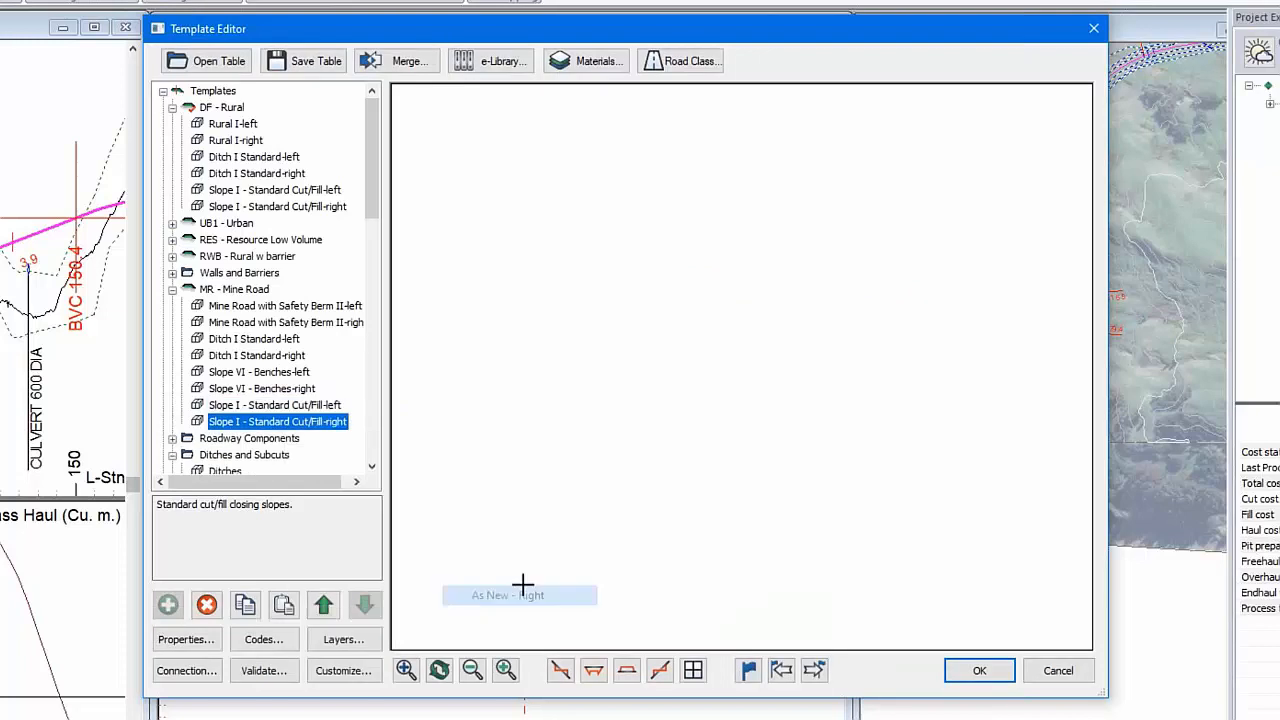
{"action": "left_click_drag", "start_coordinate": [693, 397], "coordinate": [669, 437]}
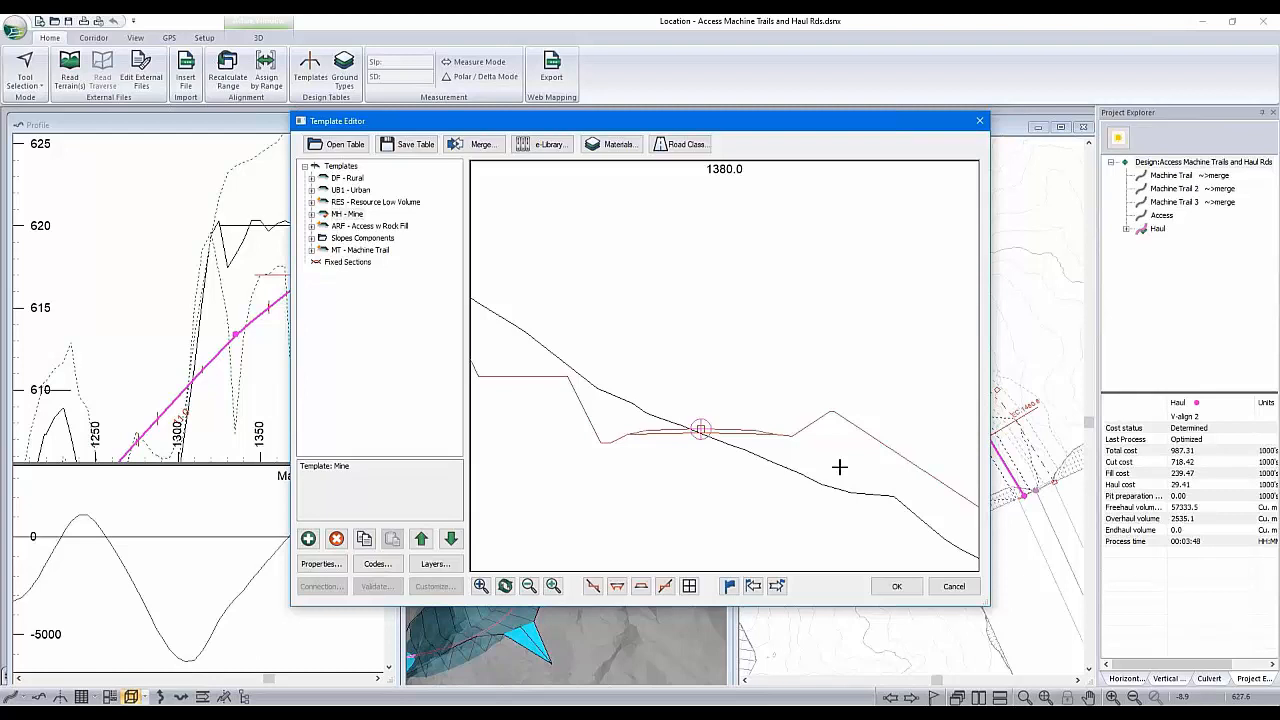
Step: Hatch the SG fill area and the SG cut area of the Mine template's section at station 1380.0
{"action": "scroll", "coordinate": [774, 453], "scroll_direction": "down", "scroll_amount": 1}
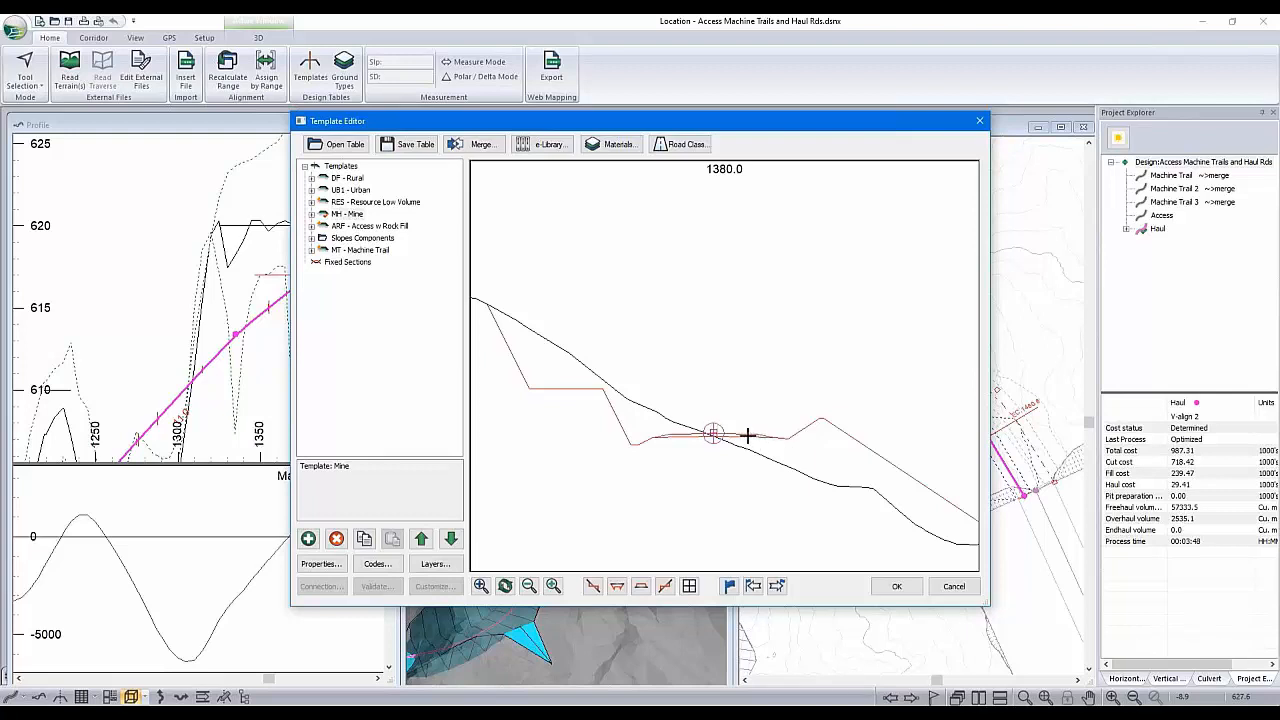
{"action": "right_click", "coordinate": [825, 470]}
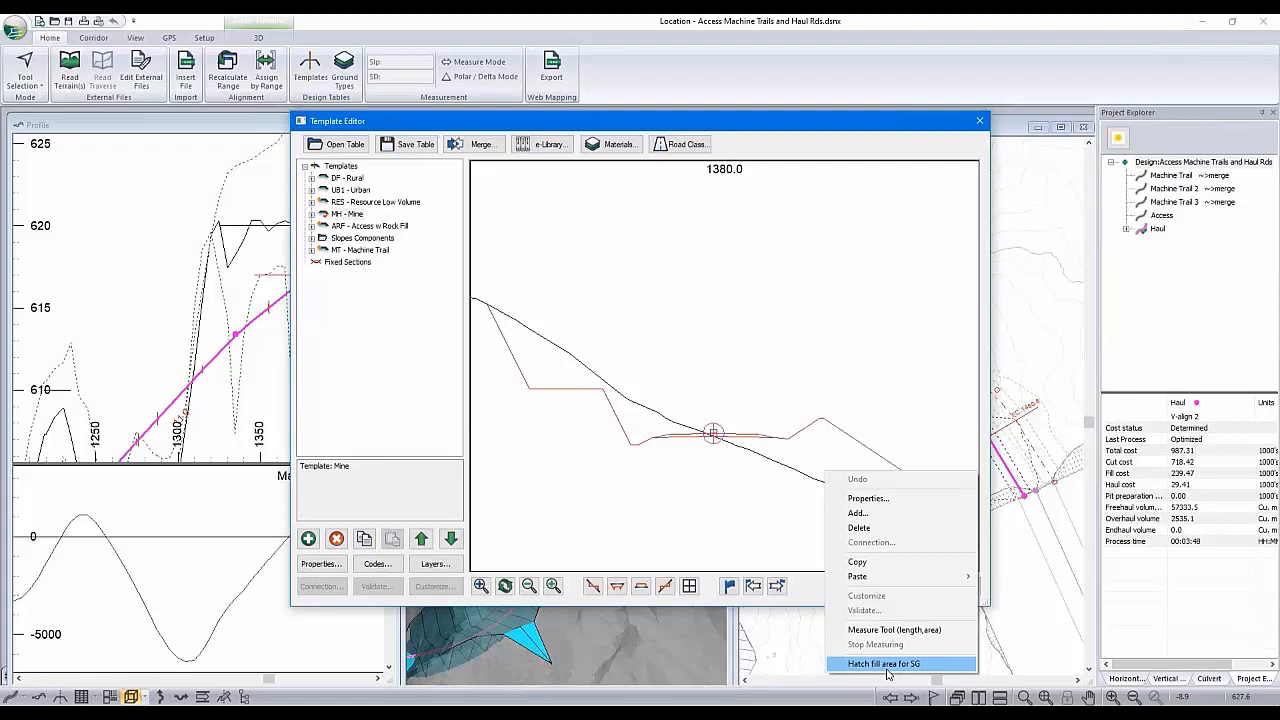
{"action": "left_click", "coordinate": [884, 664]}
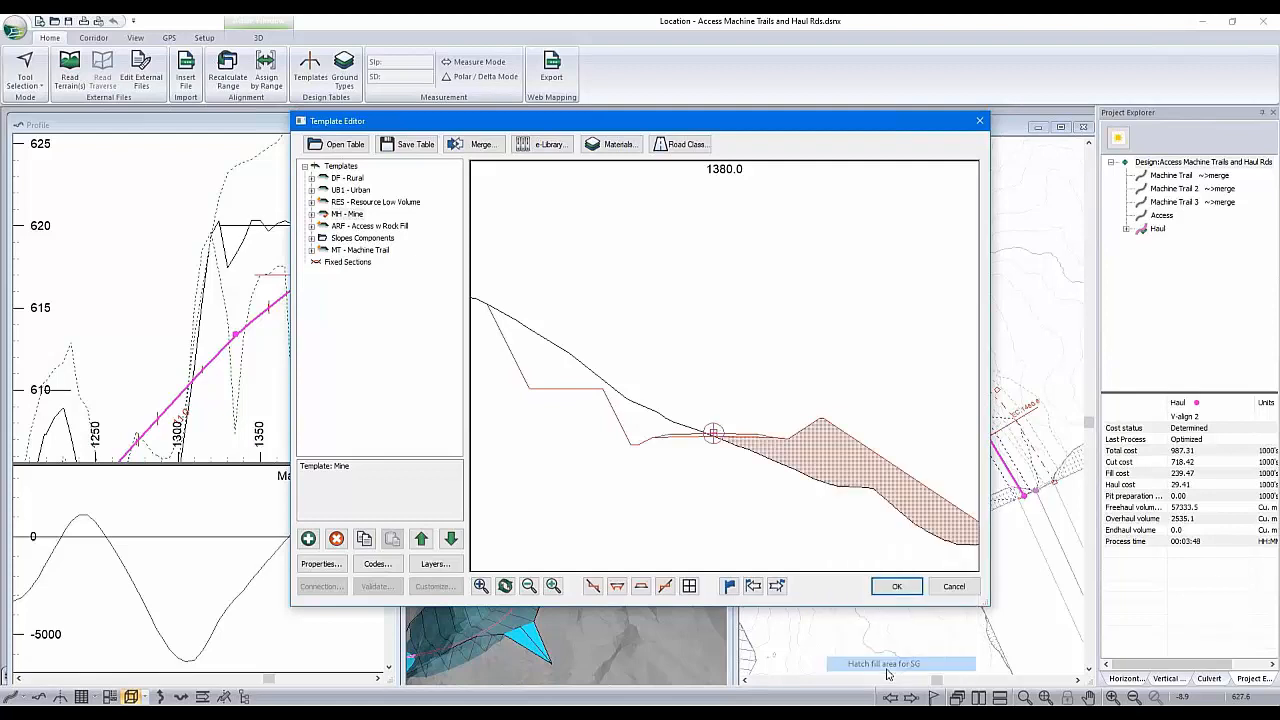
{"action": "right_click", "coordinate": [634, 418]}
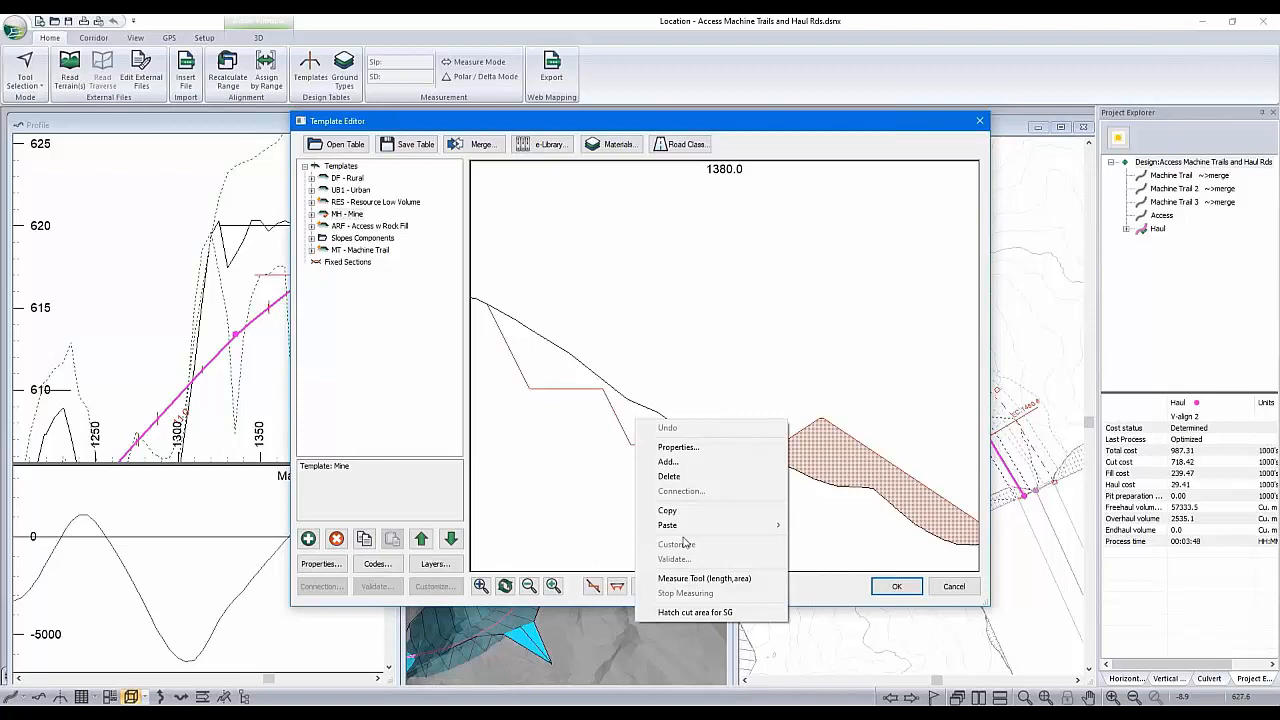
{"action": "left_click", "coordinate": [692, 613]}
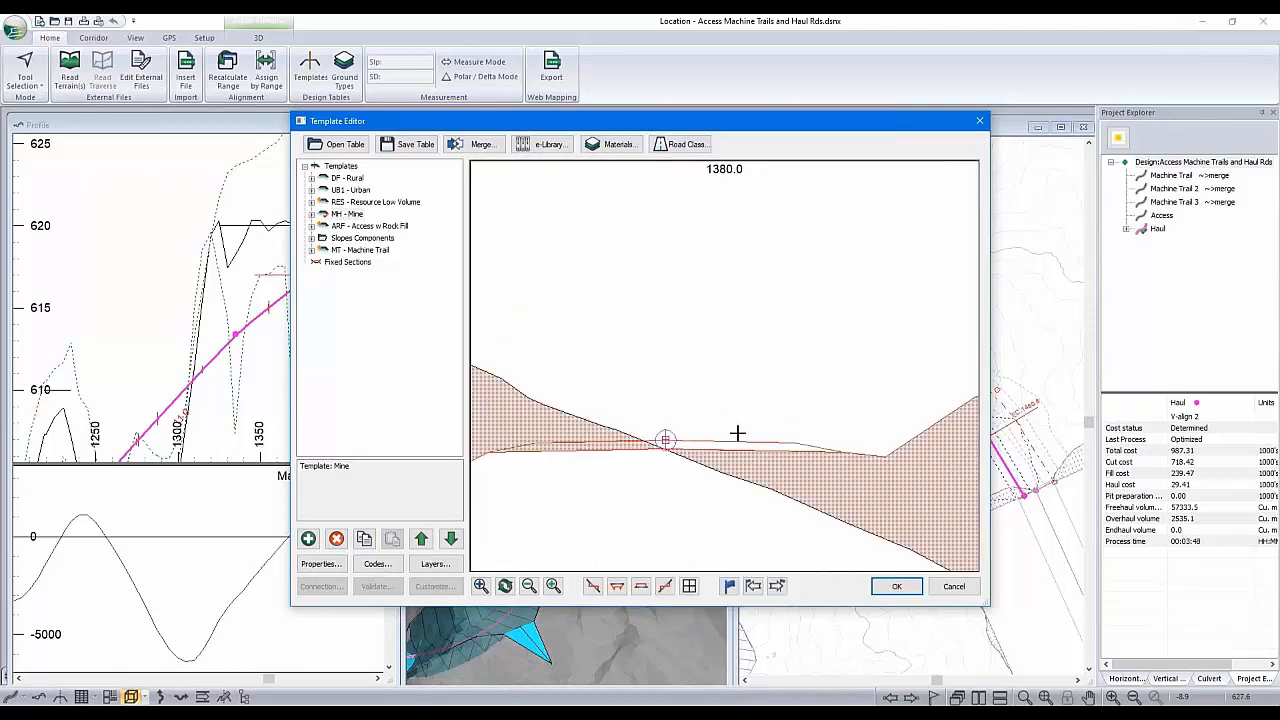
Step: Hatch the Srf1 fill area above the subgrade and read its area
{"action": "right_click", "coordinate": [732, 461]}
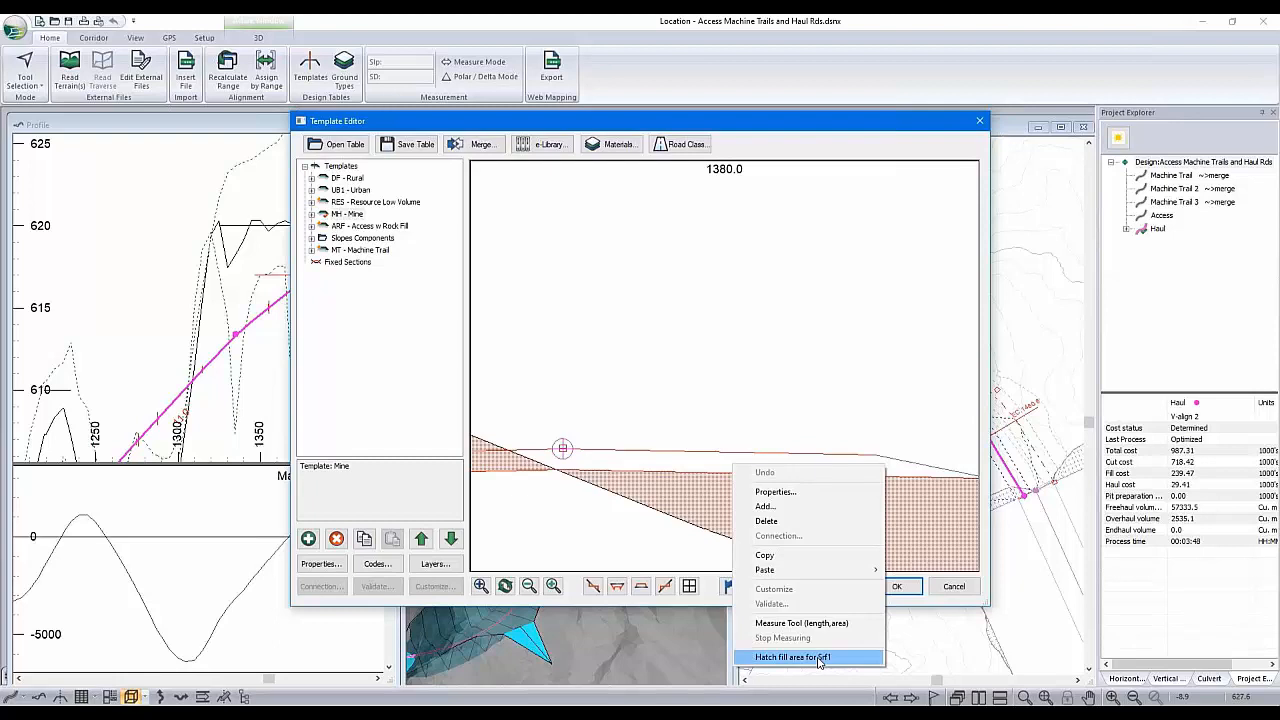
{"action": "left_click", "coordinate": [818, 658]}
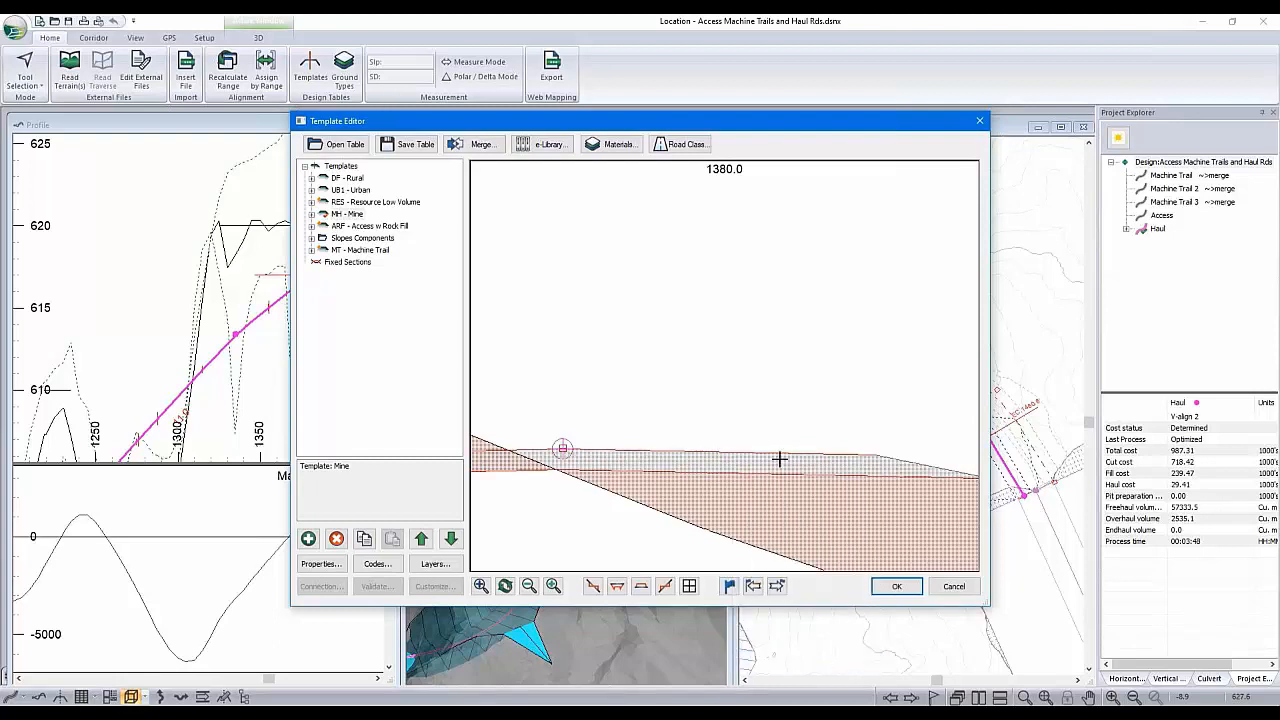
{"action": "mouse_move", "coordinate": [777, 464]}
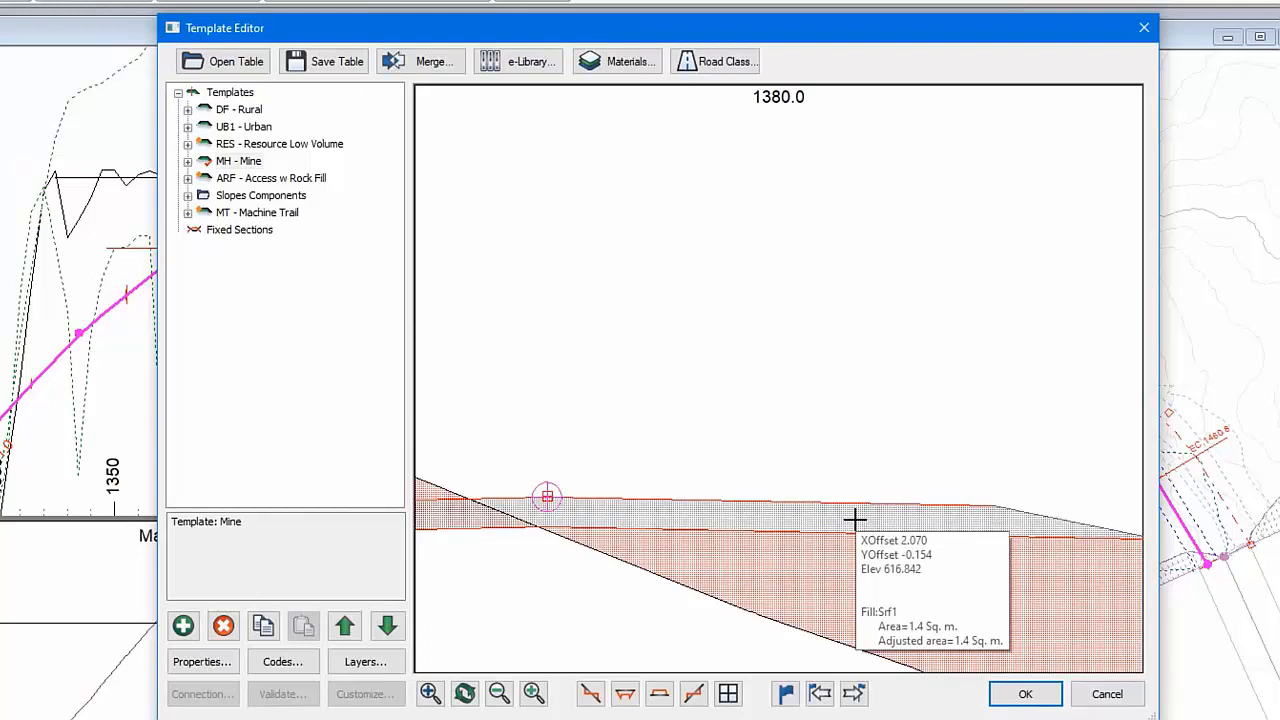
Step: Inspect the offsets and codes of the safety berm and cut bench points, and close the Template Editor without saving changes
{"action": "scroll", "coordinate": [823, 498], "scroll_direction": "down", "scroll_amount": 6}
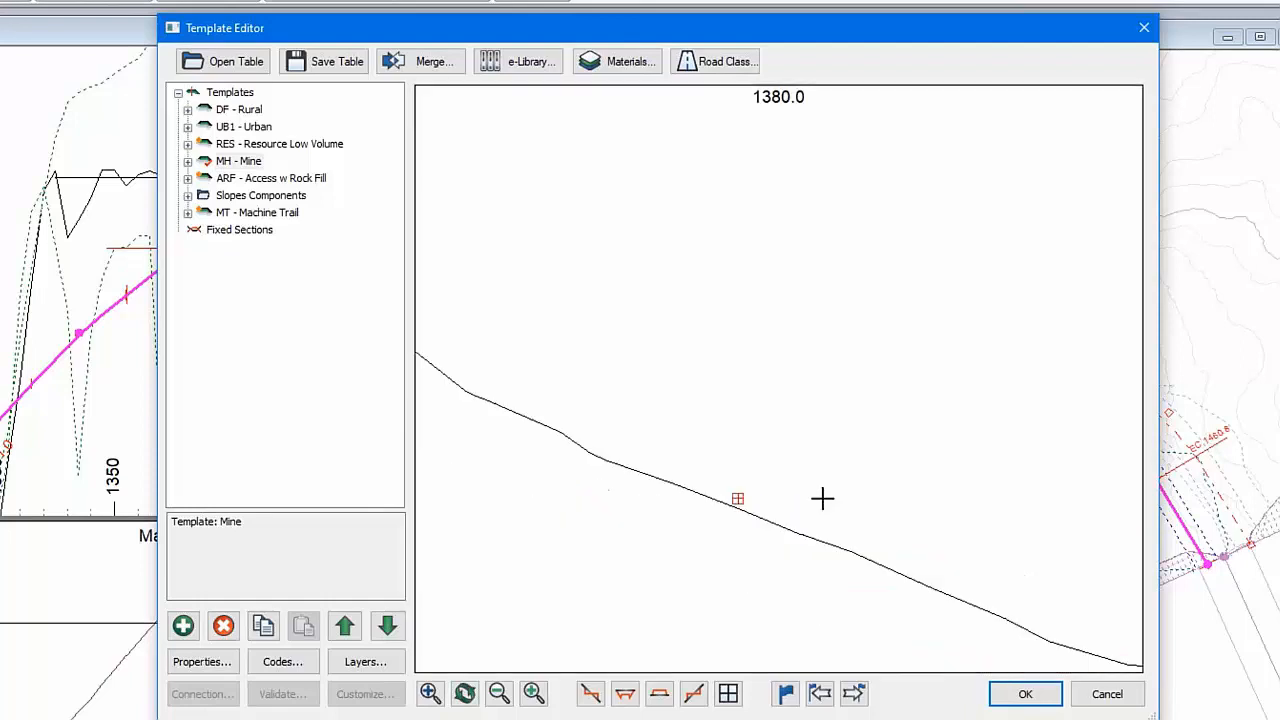
{"action": "middle_click_drag", "start_coordinate": [925, 497], "coordinate": [780, 514]}
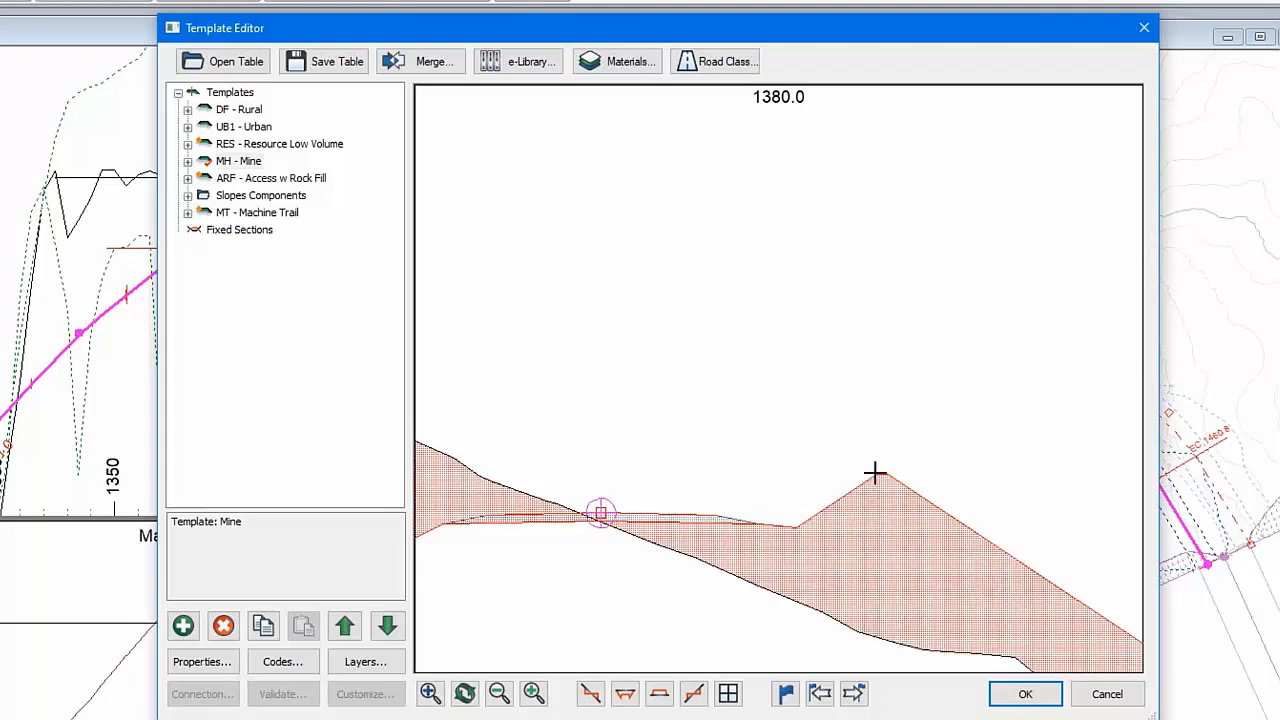
{"action": "mouse_move", "coordinate": [874, 472]}
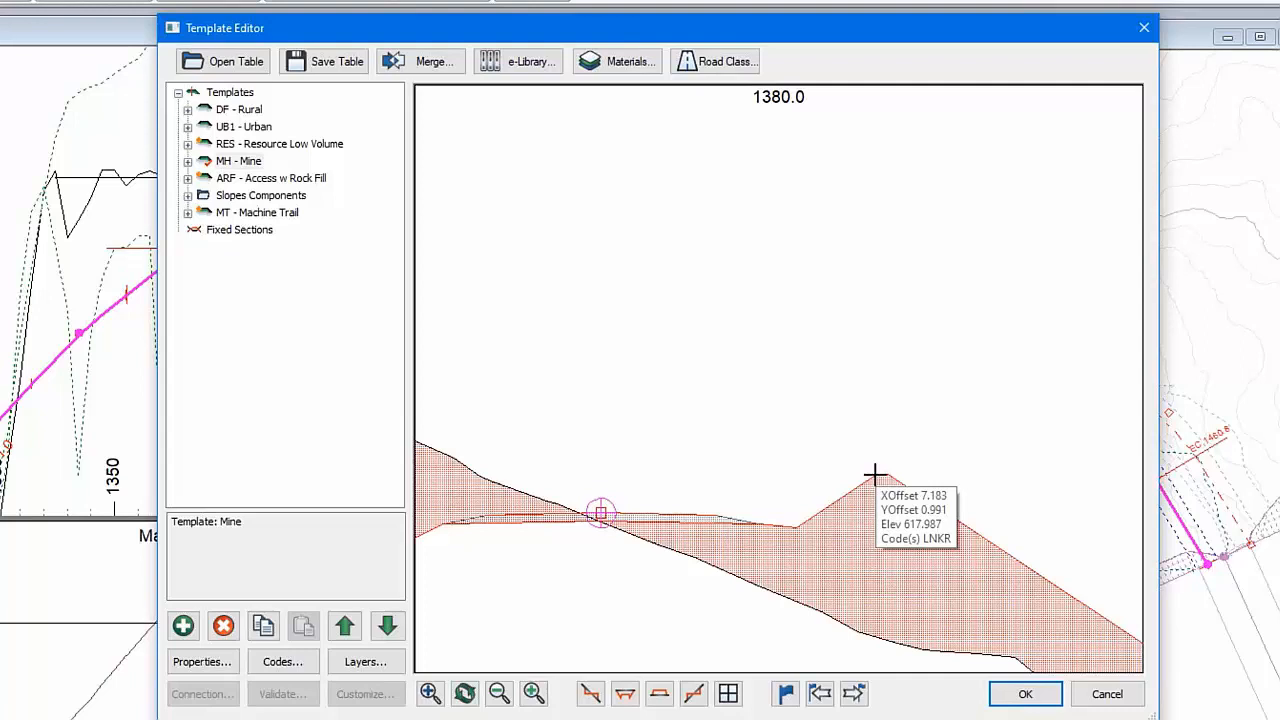
{"action": "mouse_move", "coordinate": [672, 452]}
{"action": "middle_mouse_down"}
{"action": "mouse_move", "coordinate": [994, 463]}
{"action": "mouse_move", "coordinate": [1085, 490]}
{"action": "middle_mouse_up"}
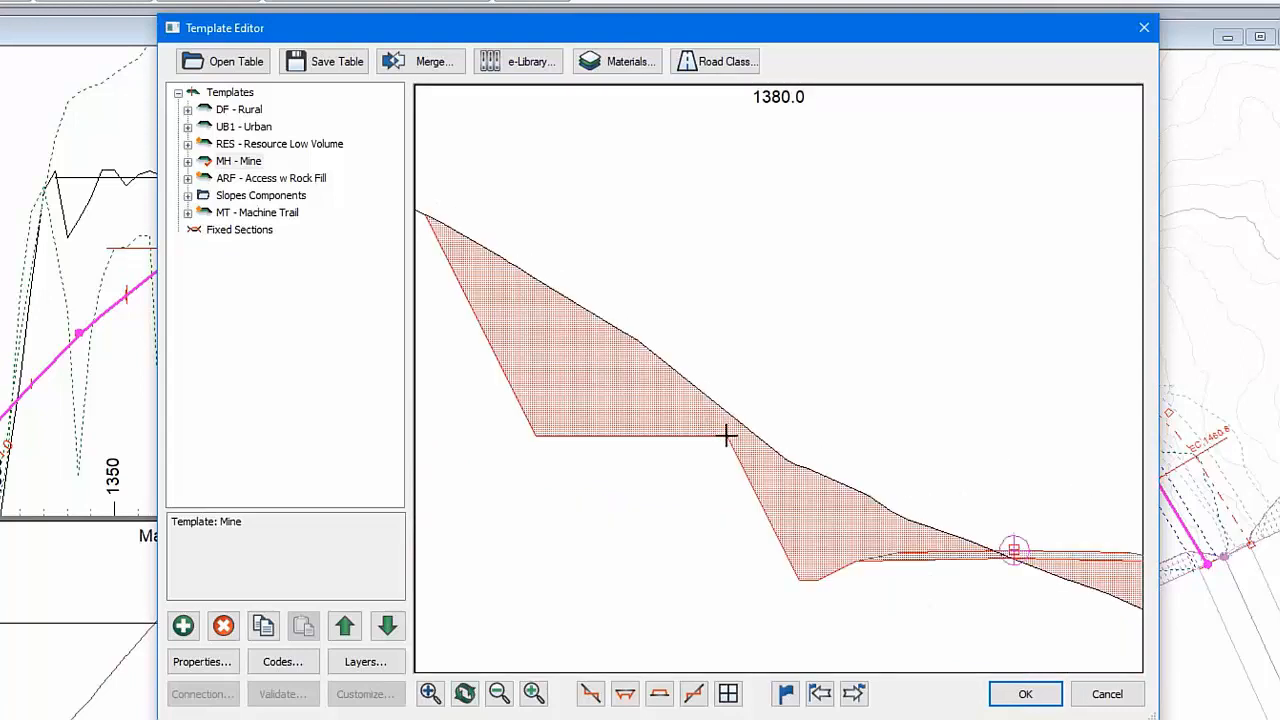
{"action": "mouse_move", "coordinate": [727, 436]}
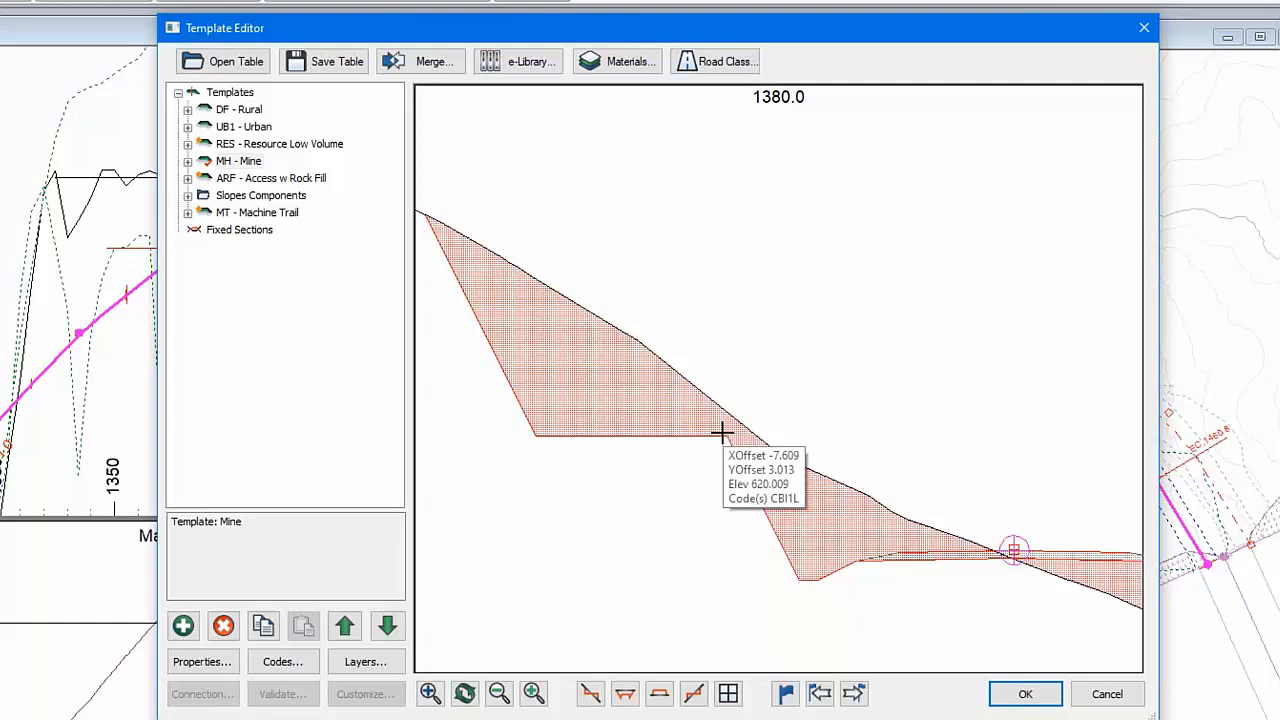
{"action": "middle_click_drag", "start_coordinate": [953, 487], "coordinate": [772, 409]}
{"action": "middle_click_drag", "start_coordinate": [985, 507], "coordinate": [888, 507]}
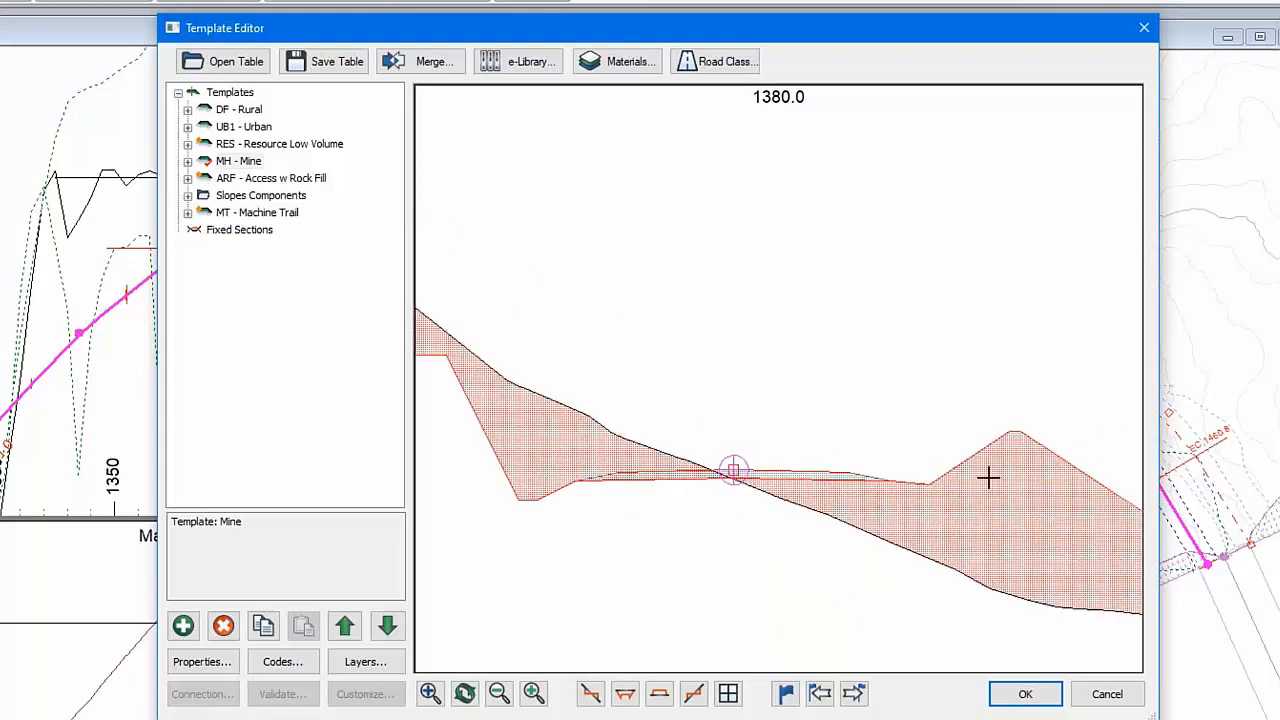
{"action": "middle_click_drag", "start_coordinate": [652, 471], "coordinate": [780, 503]}
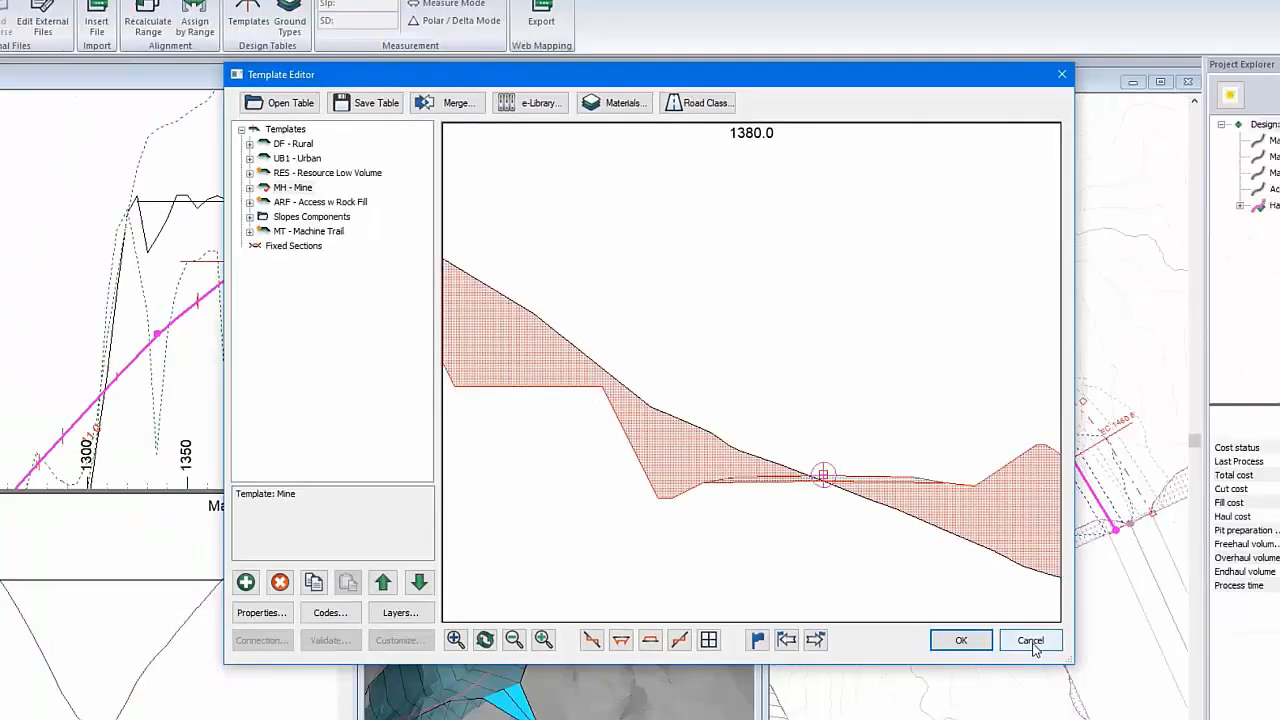
{"action": "left_click", "coordinate": [1107, 694]}
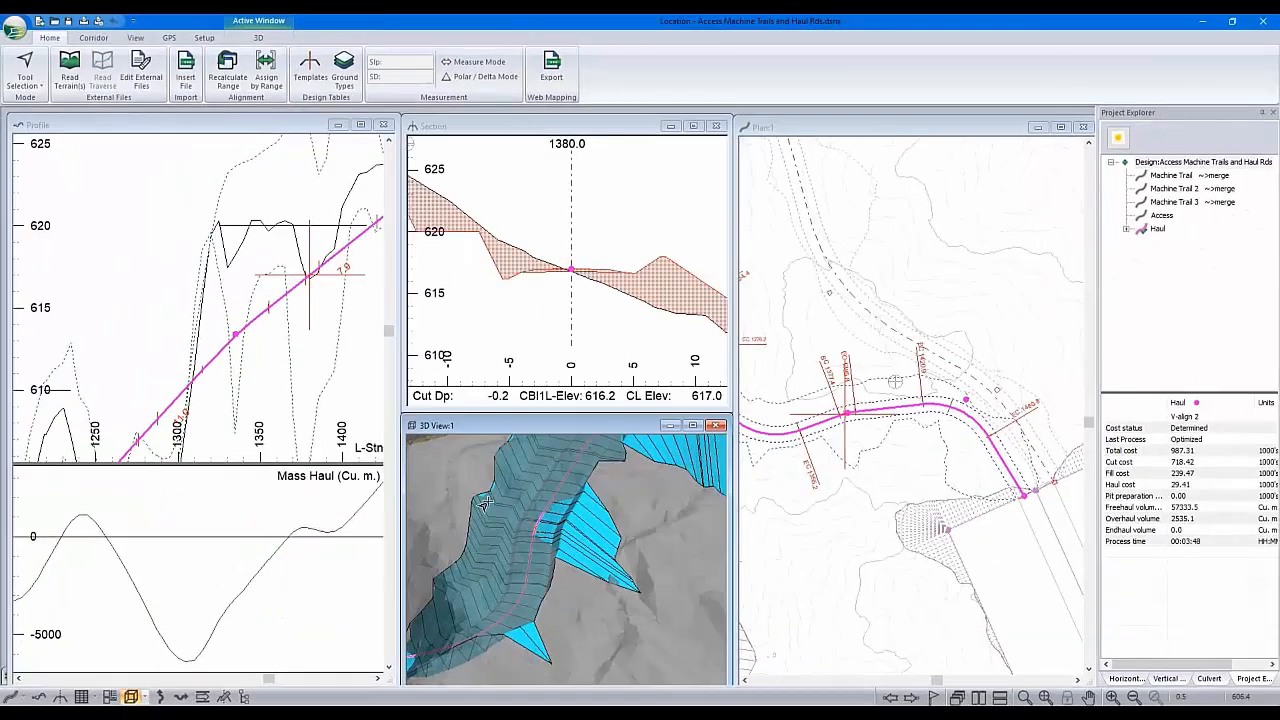
Step: Add a corridor surface with Haul as its source to the 3D view's reference terrains and surfaces
{"action": "mouse_move", "coordinate": [656, 480]}
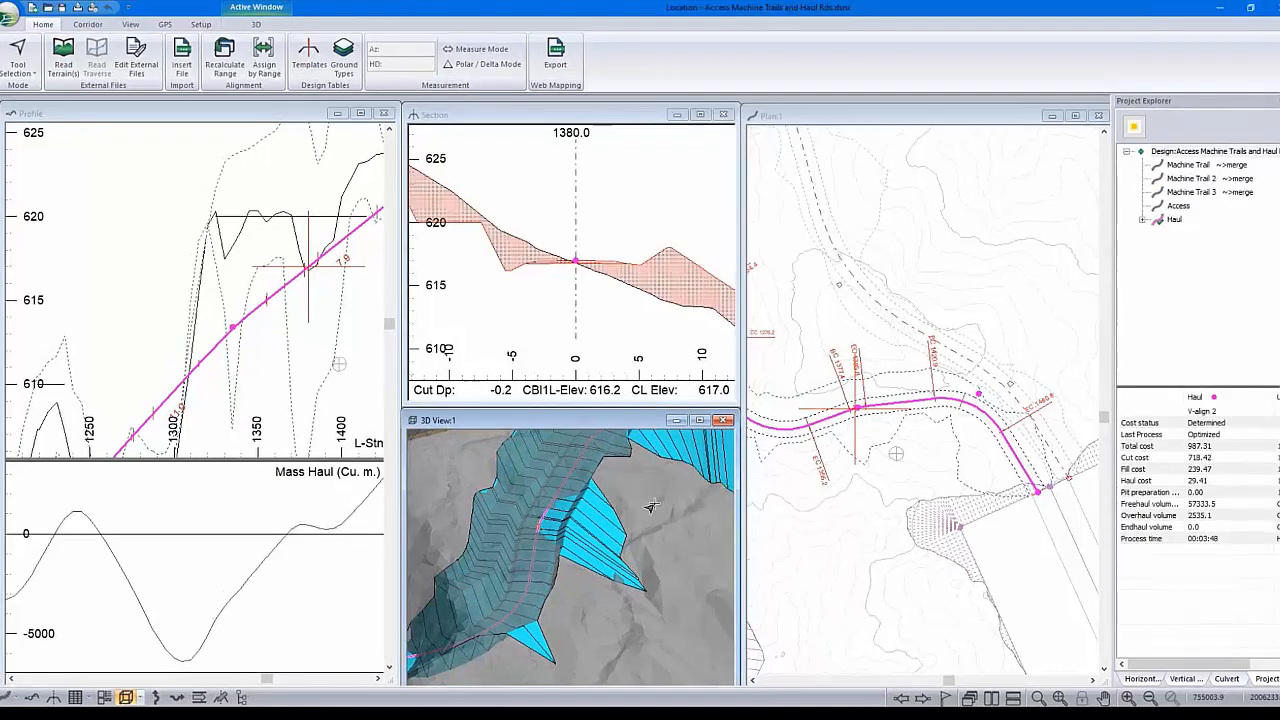
{"action": "left_click", "coordinate": [468, 537]}
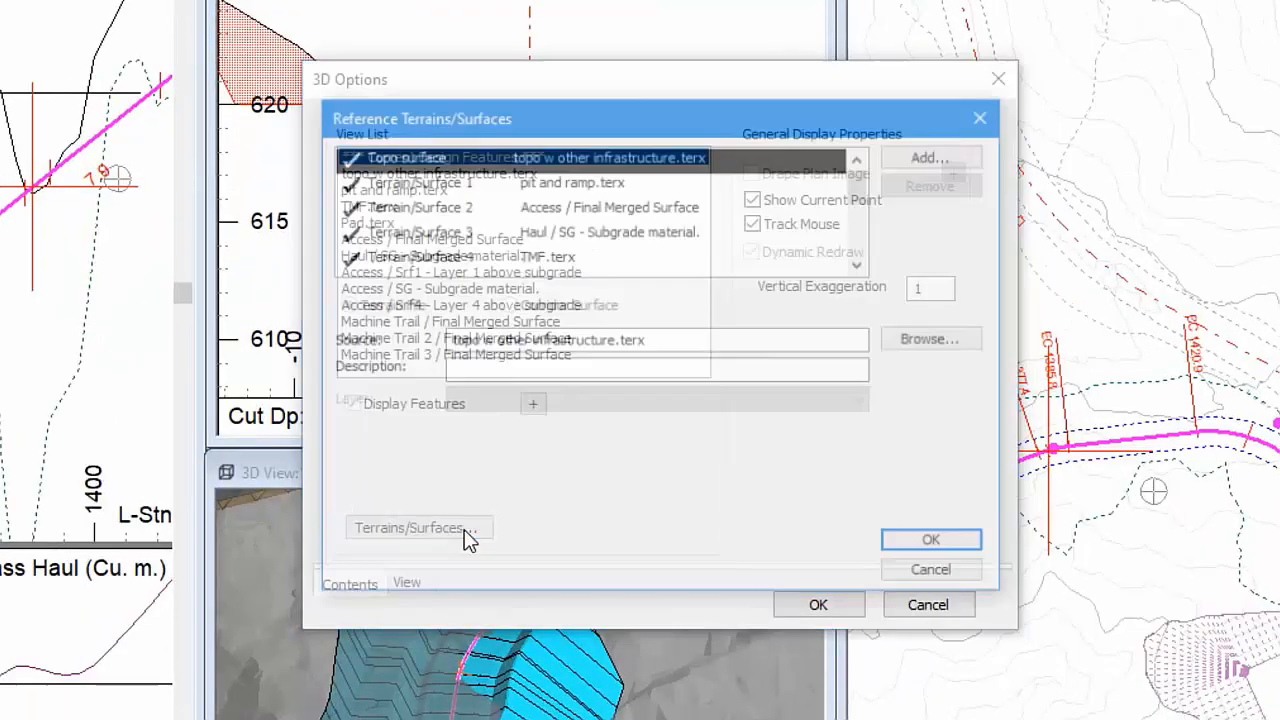
{"action": "left_click_drag", "start_coordinate": [863, 182], "coordinate": [864, 272]}
{"action": "left_click", "coordinate": [928, 158]}
{"action": "left_click", "coordinate": [617, 423]}
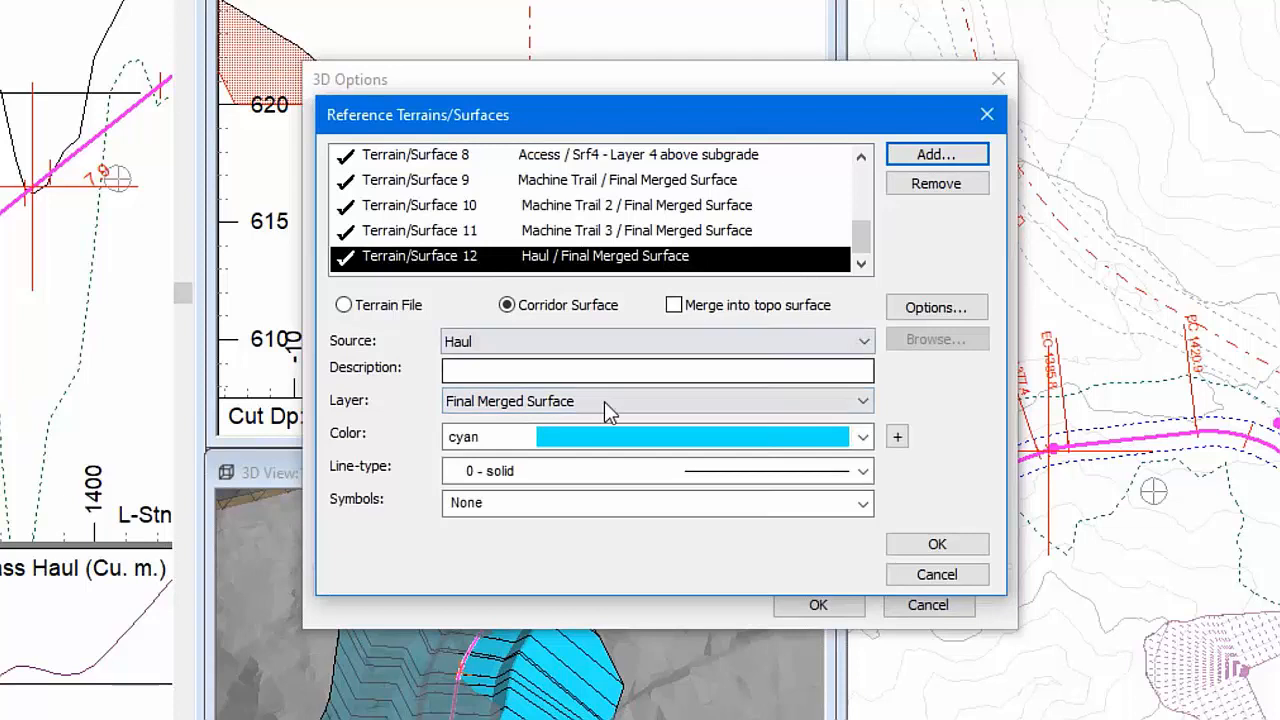
Step: Set the new Haul surface's layer to Srf1 - Layer 1 above subgrade, color it 80% gray, and apply the 3D options
{"action": "left_click", "coordinate": [604, 401]}
{"action": "left_click", "coordinate": [557, 458]}
{"action": "left_click", "coordinate": [654, 438]}
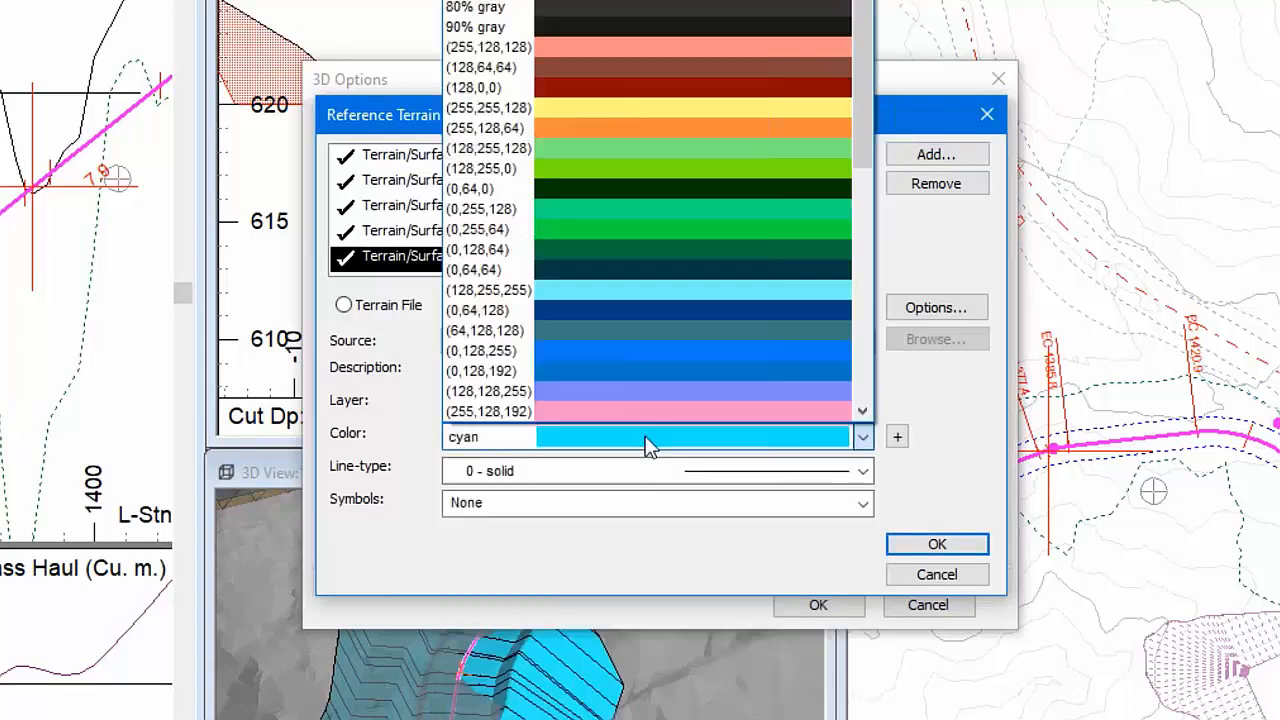
{"action": "left_click", "coordinate": [585, 8]}
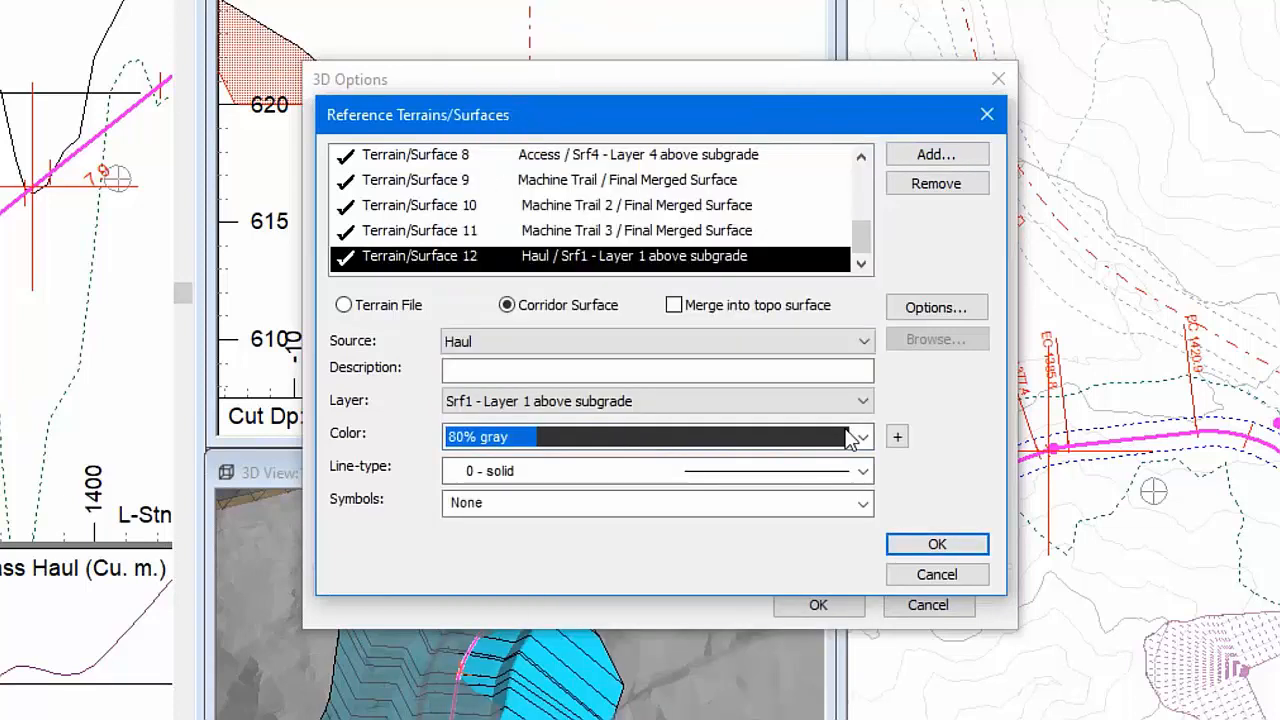
{"action": "left_click", "coordinate": [937, 544]}
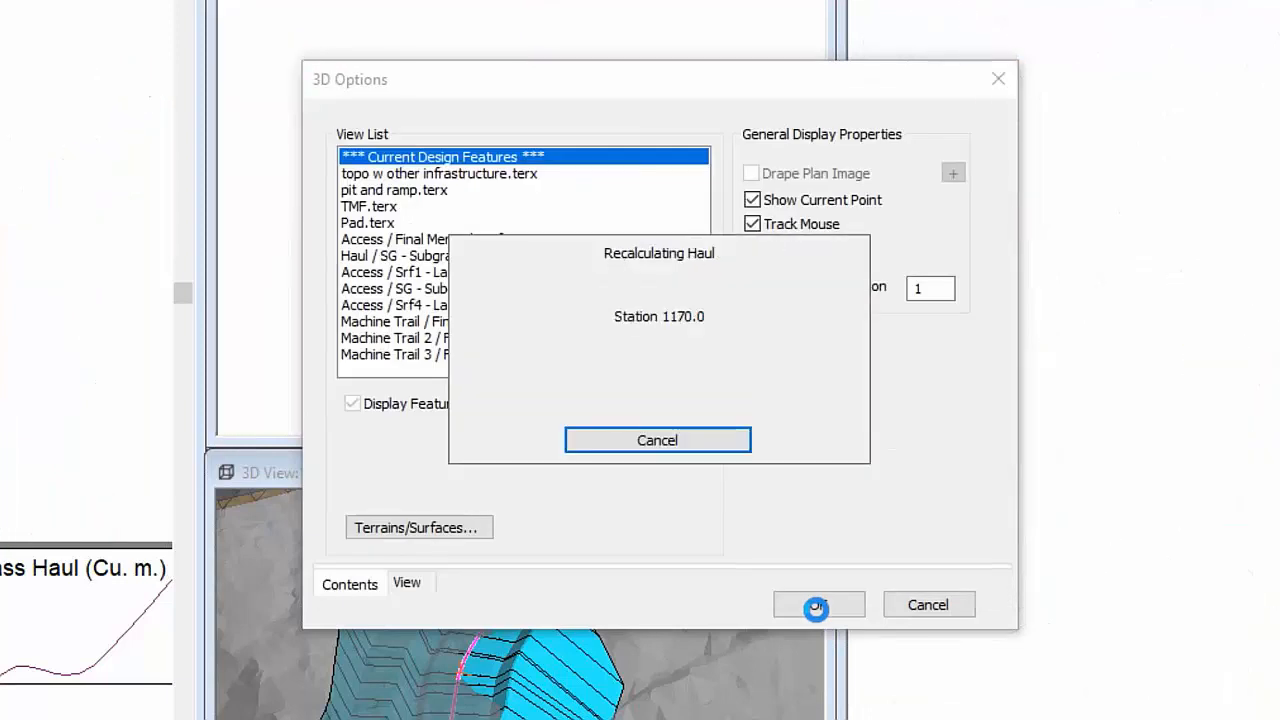
{"action": "left_click", "coordinate": [816, 609]}
Step: Switch the plan window's shading type to Material Layers and add the Srf1 - Layer 1 above subgrade surface
{"action": "mouse_move", "coordinate": [551, 418]}
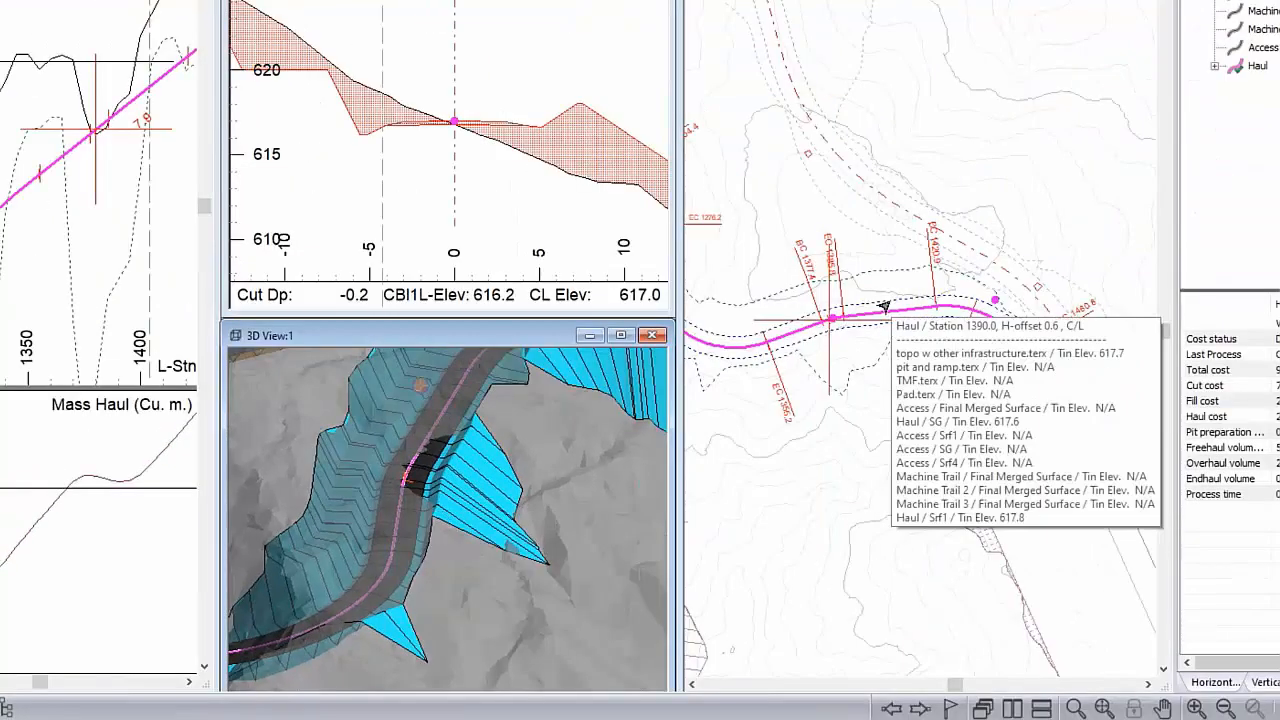
{"action": "right_click", "coordinate": [1240, 145]}
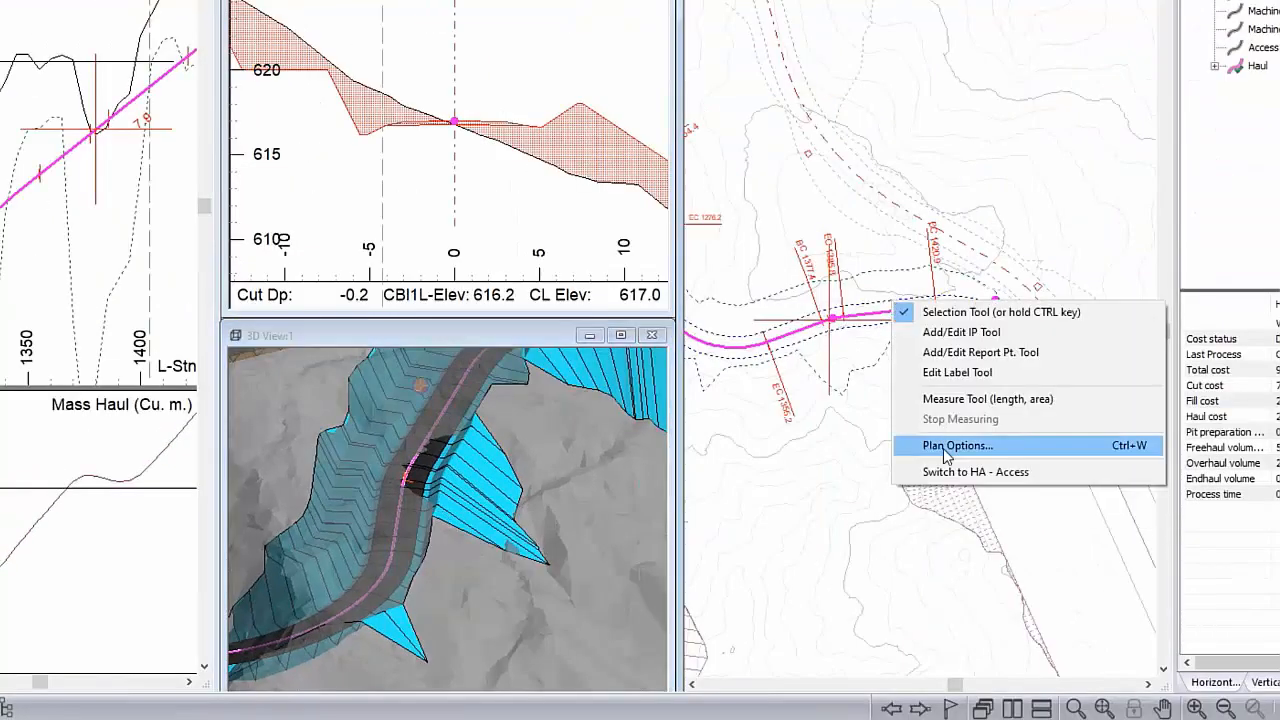
{"action": "left_click", "coordinate": [947, 447]}
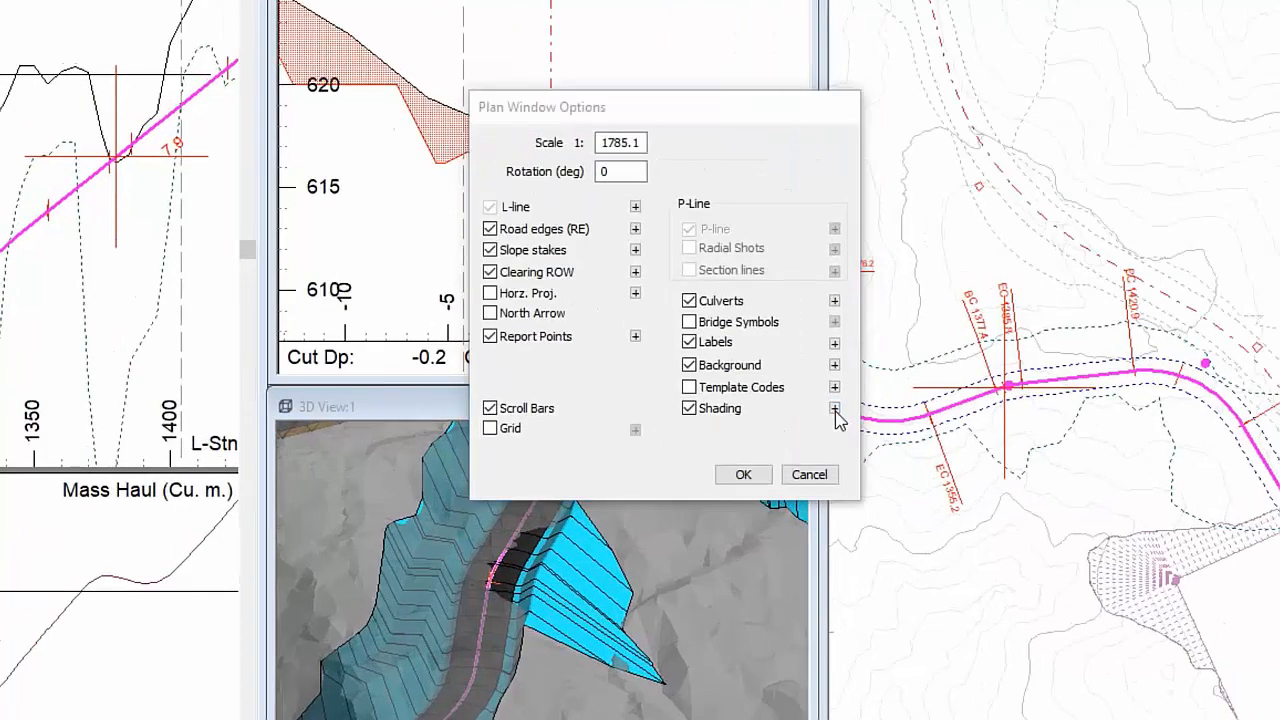
{"action": "left_click", "coordinate": [694, 341]}
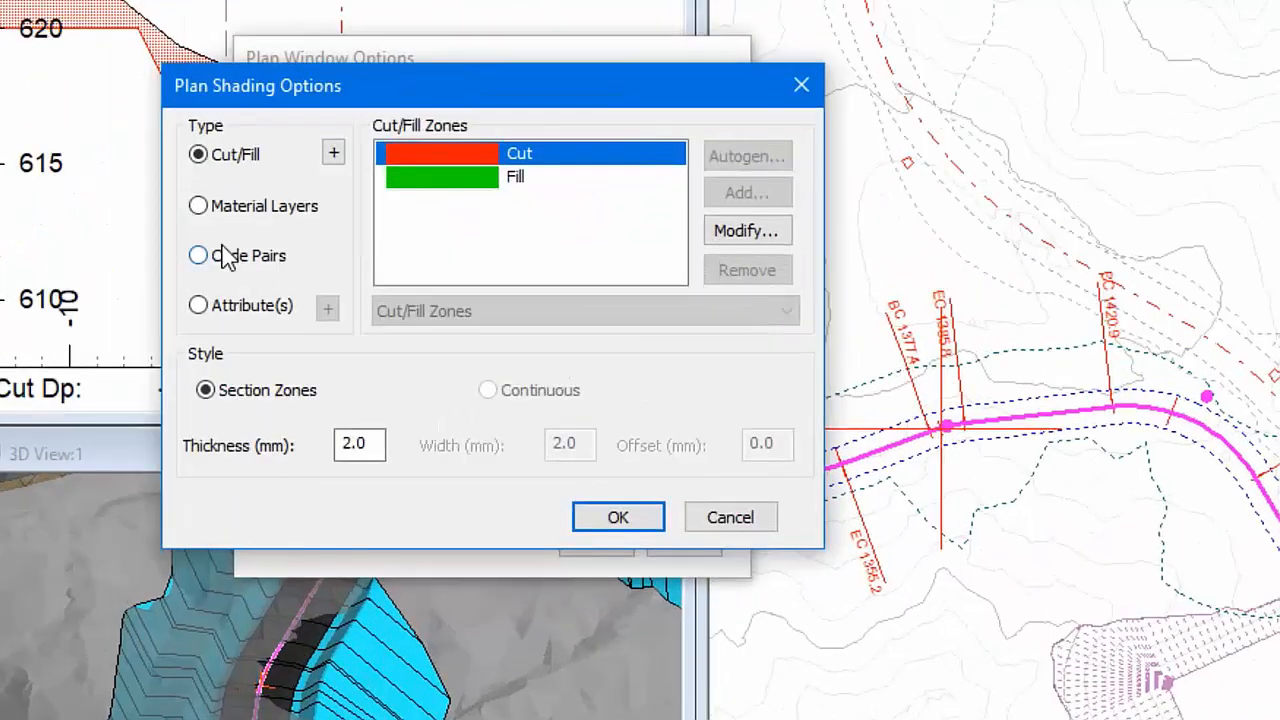
{"action": "left_click", "coordinate": [176, 204]}
{"action": "left_click", "coordinate": [736, 191]}
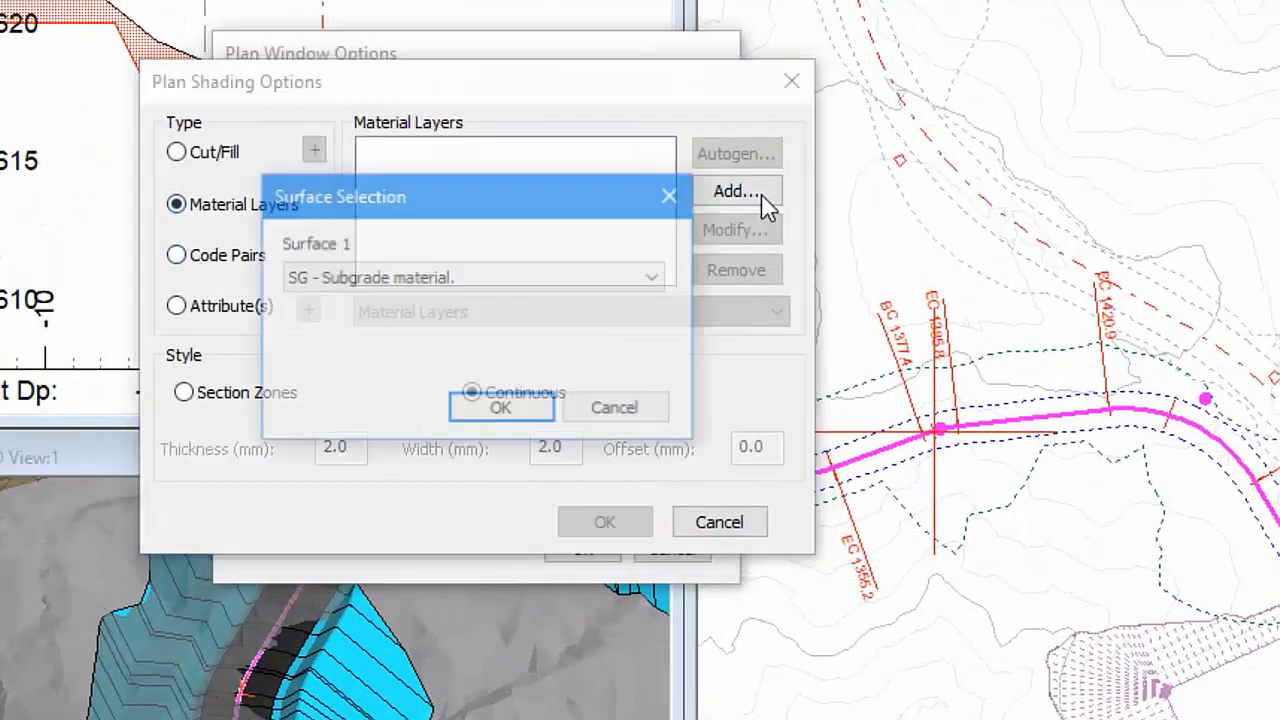
{"action": "left_click", "coordinate": [508, 285]}
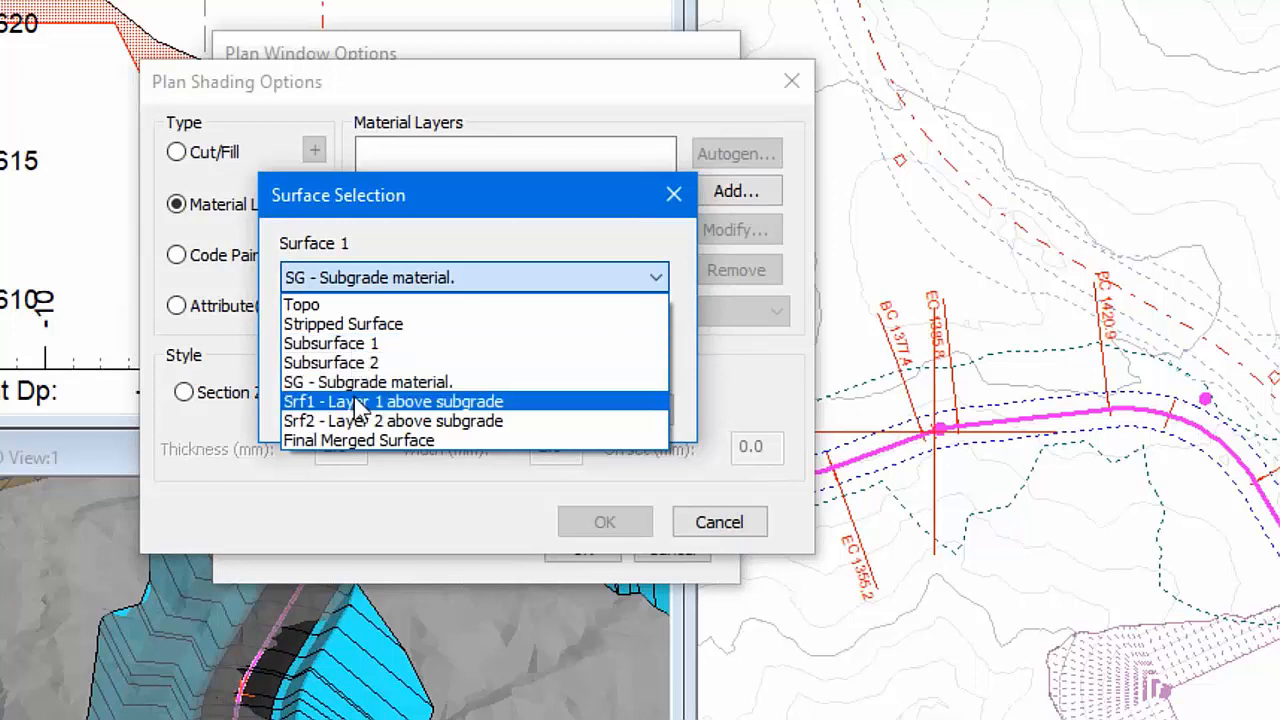
{"action": "left_click", "coordinate": [429, 409]}
{"action": "left_click", "coordinate": [502, 410]}
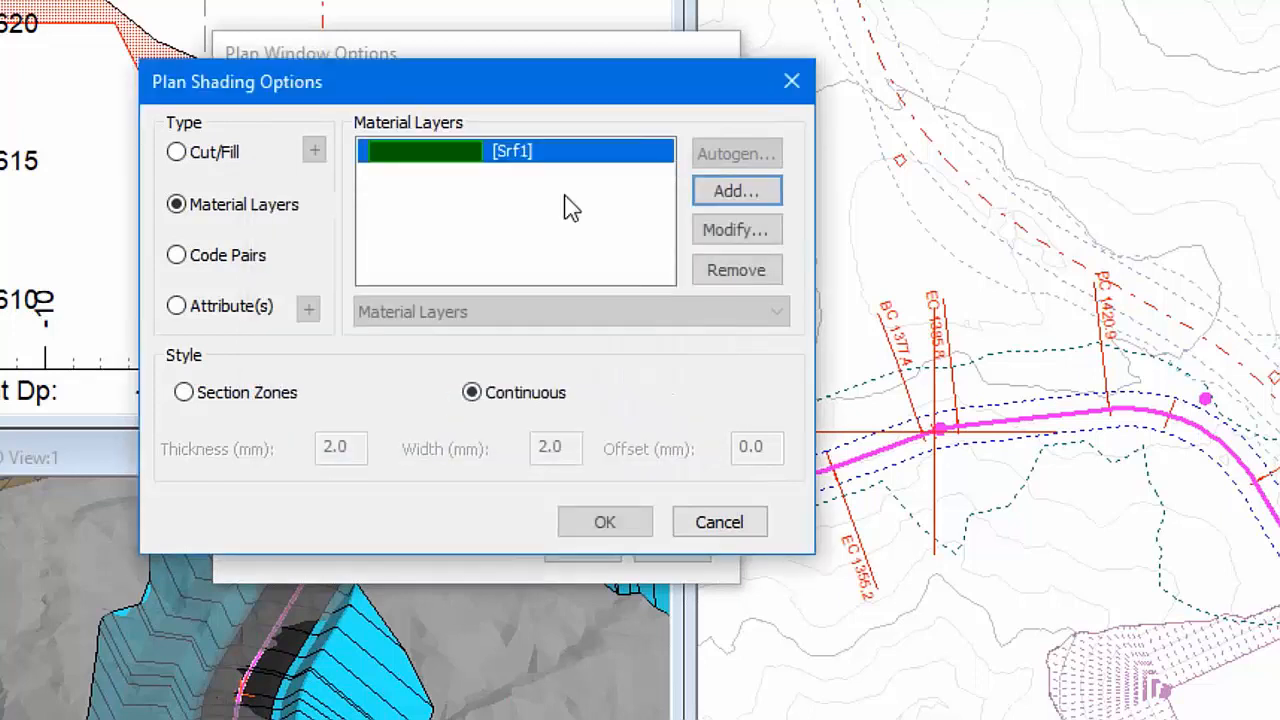
Step: Set the Srf1 shading's line/border color to 80% gray and apply the plan window options
{"action": "left_click", "coordinate": [735, 230]}
{"action": "left_click", "coordinate": [551, 328]}
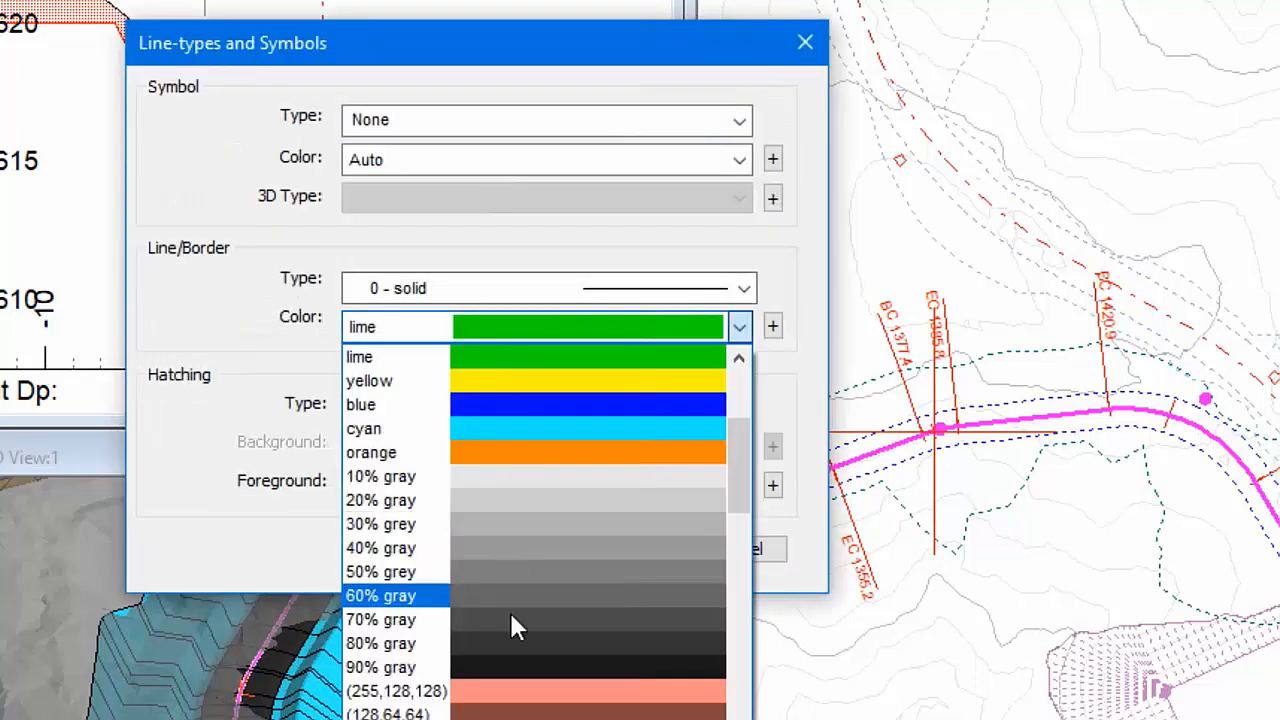
{"action": "left_click", "coordinate": [511, 643]}
{"action": "left_click", "coordinate": [655, 548]}
{"action": "left_click", "coordinate": [606, 528]}
{"action": "left_click", "coordinate": [584, 545]}
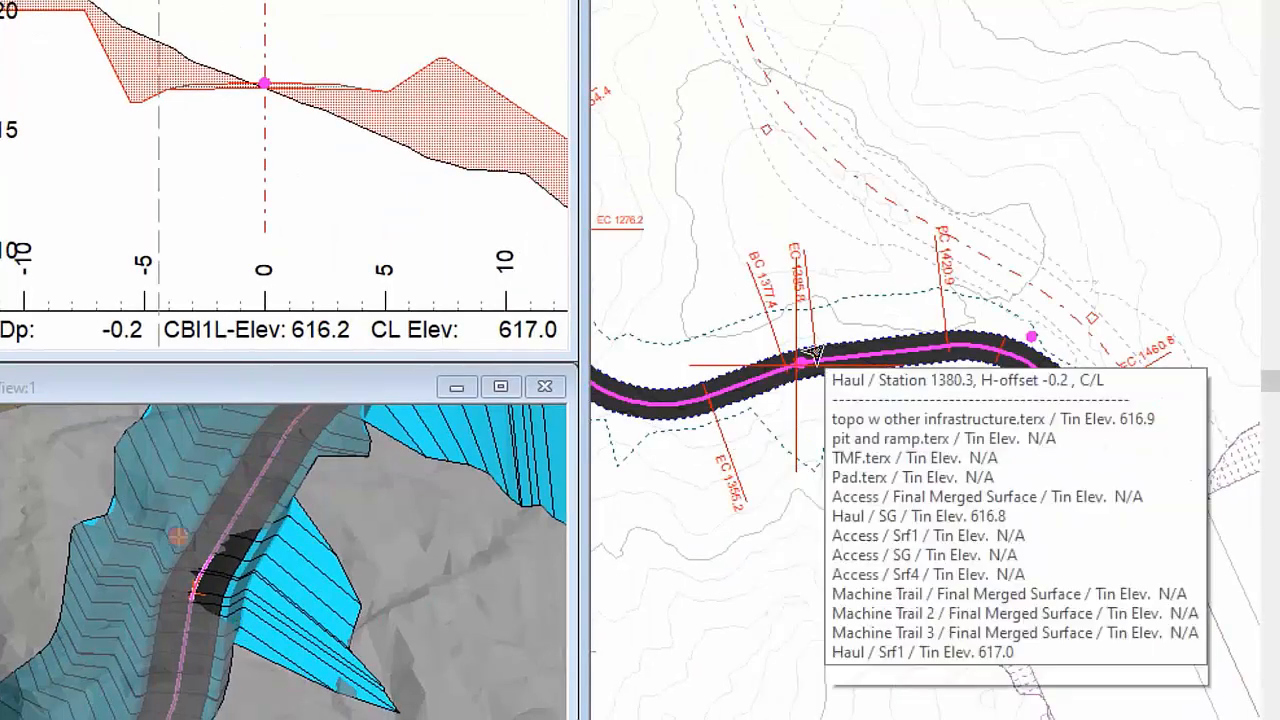
Step: Turn on template codes in the plan window options and open their code settings
{"action": "right_click", "coordinate": [818, 345]}
{"action": "left_click", "coordinate": [930, 540]}
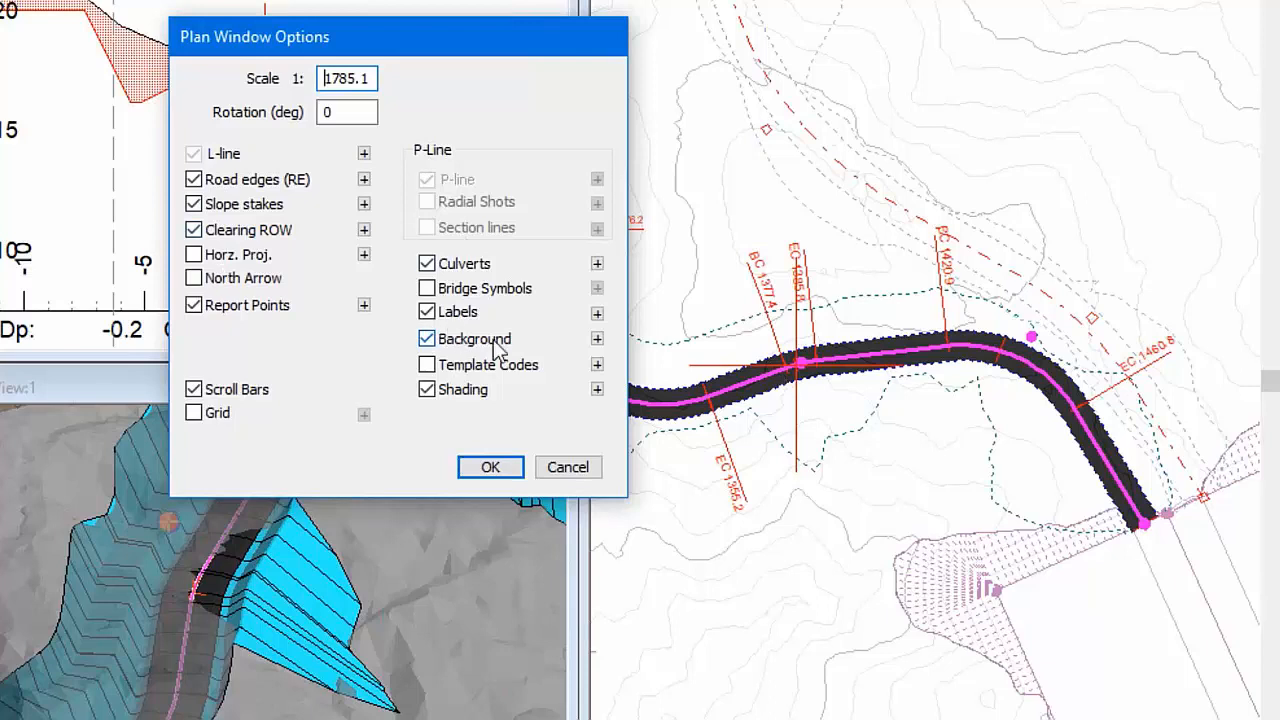
{"action": "left_click", "coordinate": [428, 365]}
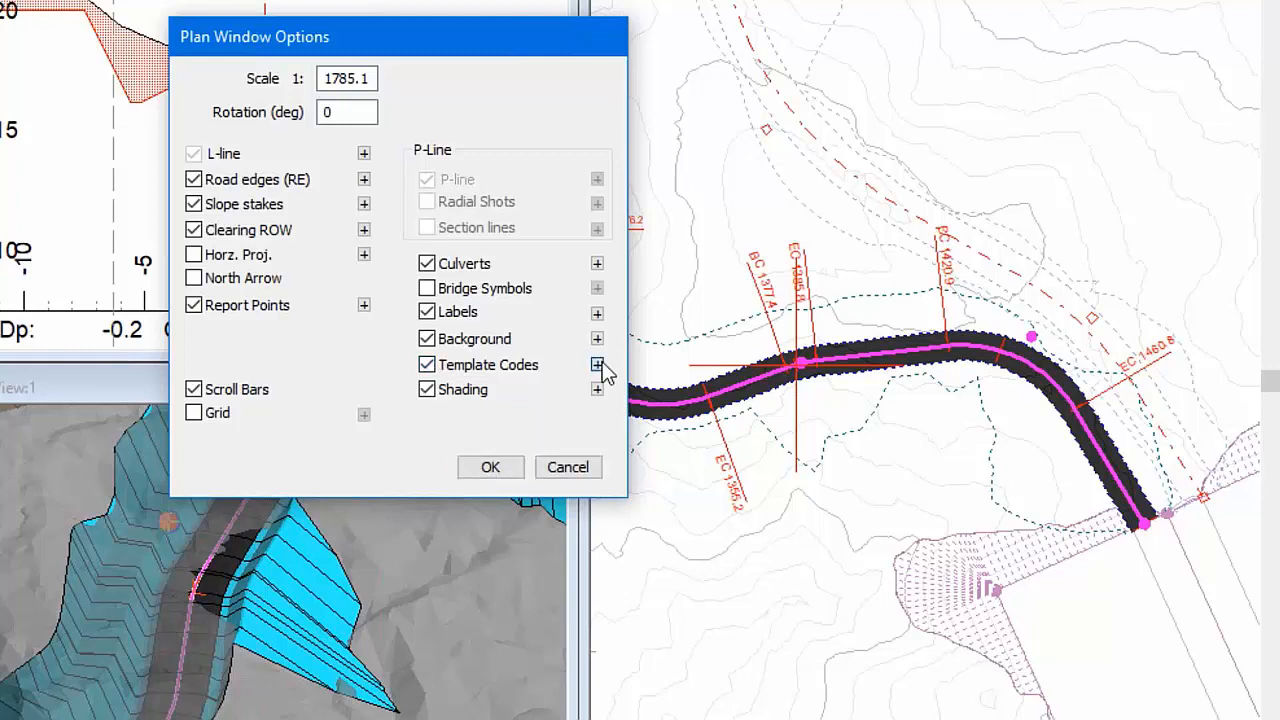
{"action": "left_click", "coordinate": [597, 366]}
Step: Add template codes CBI1L through CBO6R, plus LNKL and LNKR, to the plan window's code list
{"action": "left_click", "coordinate": [148, 310]}
{"action": "left_click", "coordinate": [311, 166]}
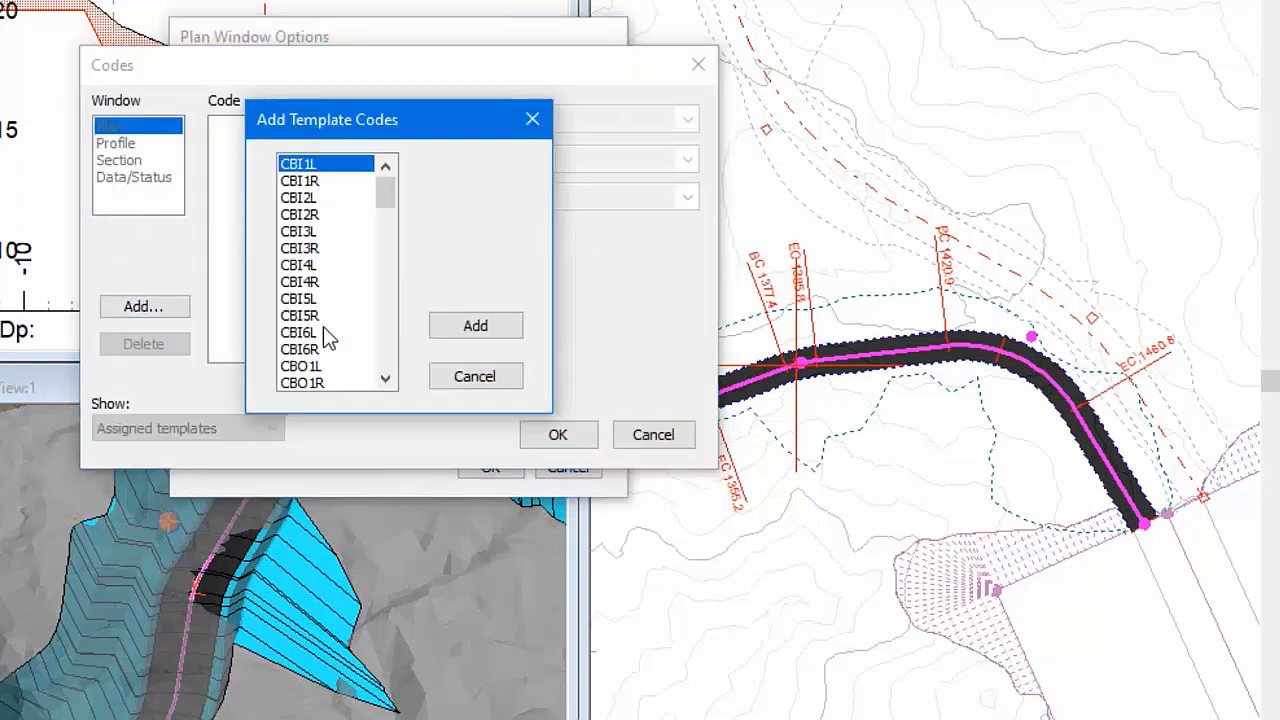
{"action": "left_click", "coordinate": [344, 345], "text": "shift"}
{"action": "scroll", "coordinate": [344, 332], "scroll_direction": "down", "scroll_amount": 2}
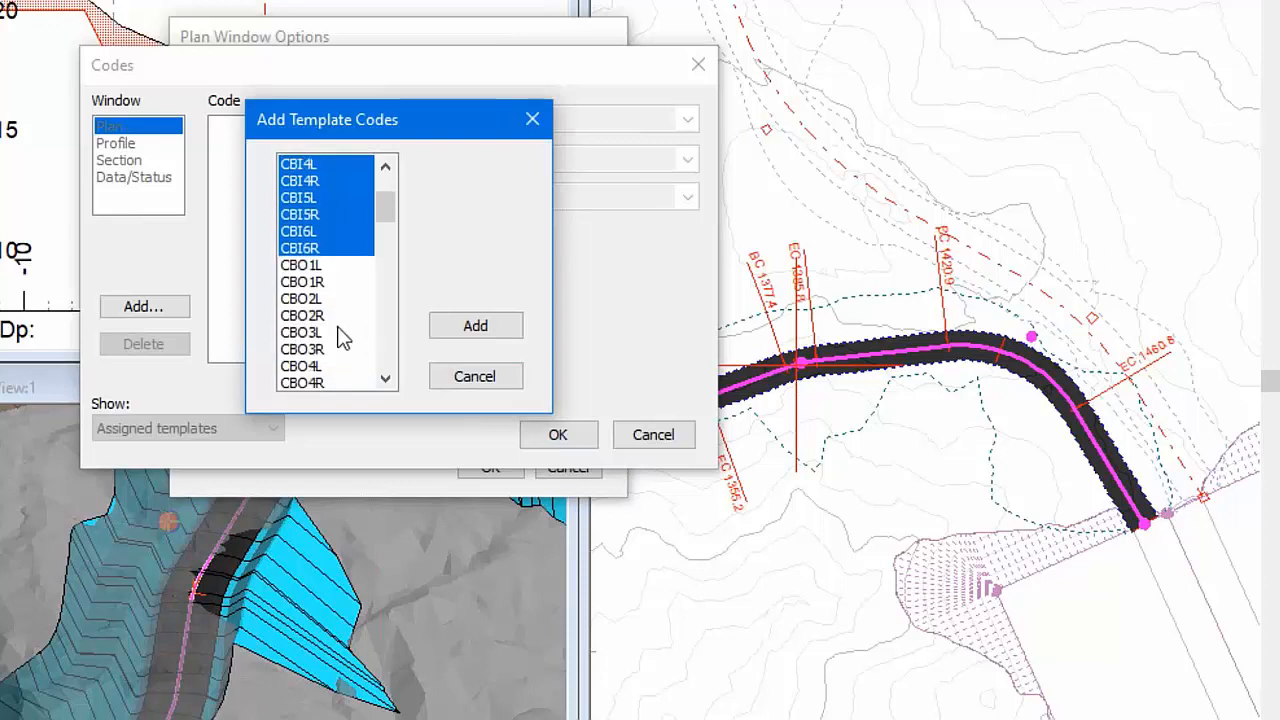
{"action": "scroll", "coordinate": [322, 266], "scroll_direction": "up", "scroll_amount": 2}
{"action": "left_click", "coordinate": [320, 265]}
{"action": "scroll", "coordinate": [320, 265], "scroll_direction": "down", "scroll_amount": 3}
{"action": "scroll", "coordinate": [320, 268], "scroll_direction": "down", "scroll_amount": 2}
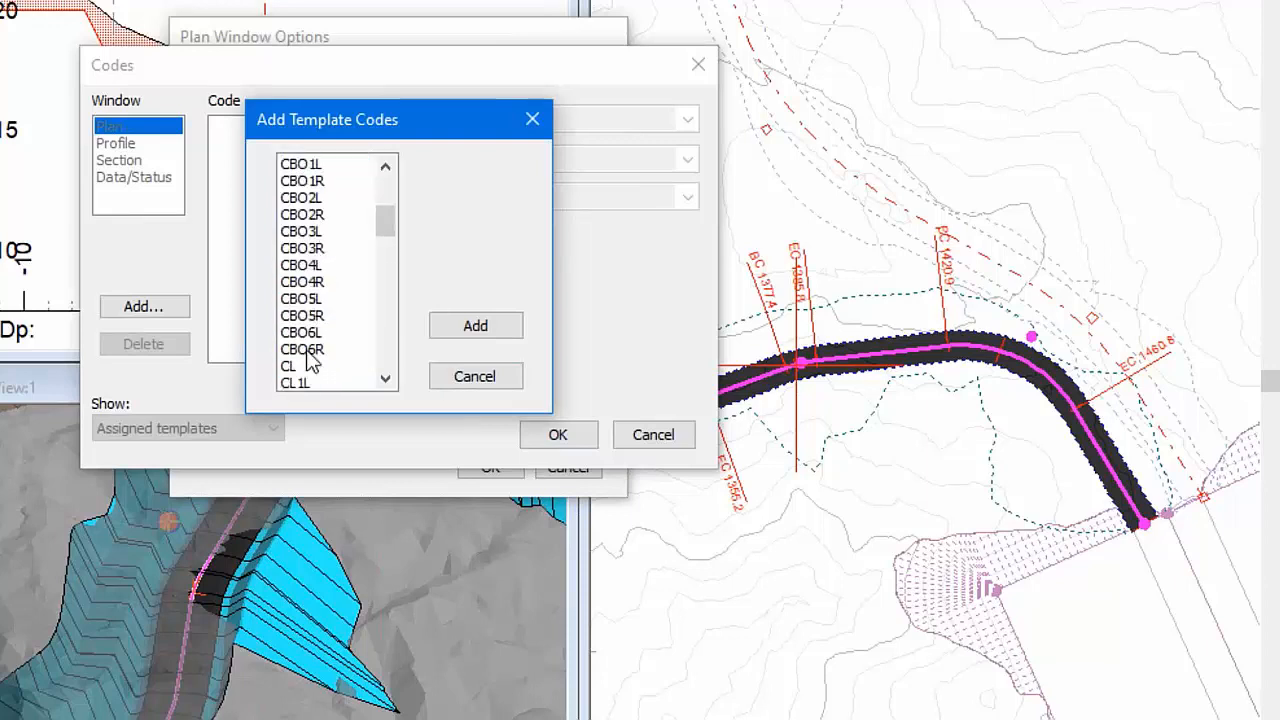
{"action": "left_click", "coordinate": [307, 350], "text": "shift"}
{"action": "scroll", "coordinate": [327, 339], "scroll_direction": "down", "scroll_amount": 12}
{"action": "scroll", "coordinate": [323, 345], "scroll_direction": "down", "scroll_amount": 5}
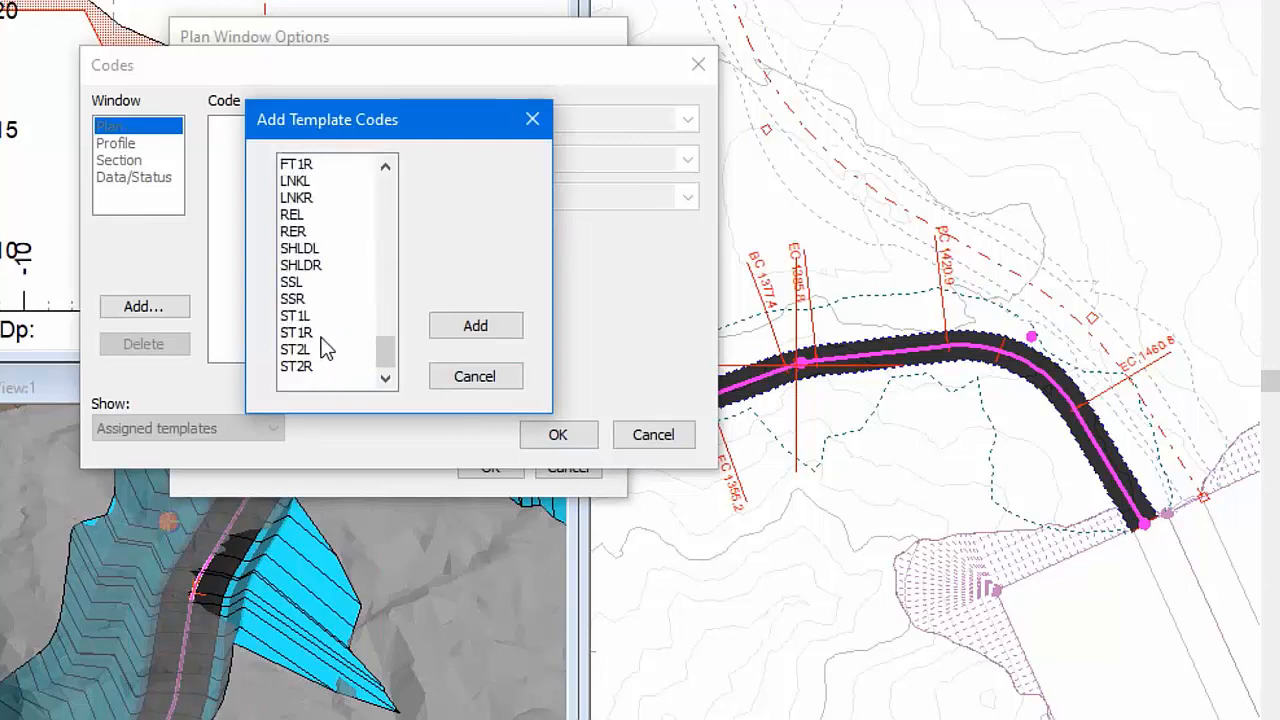
{"action": "left_click", "coordinate": [300, 181]}
{"action": "left_click", "coordinate": [300, 197], "text": "shift"}
{"action": "left_click", "coordinate": [475, 325]}
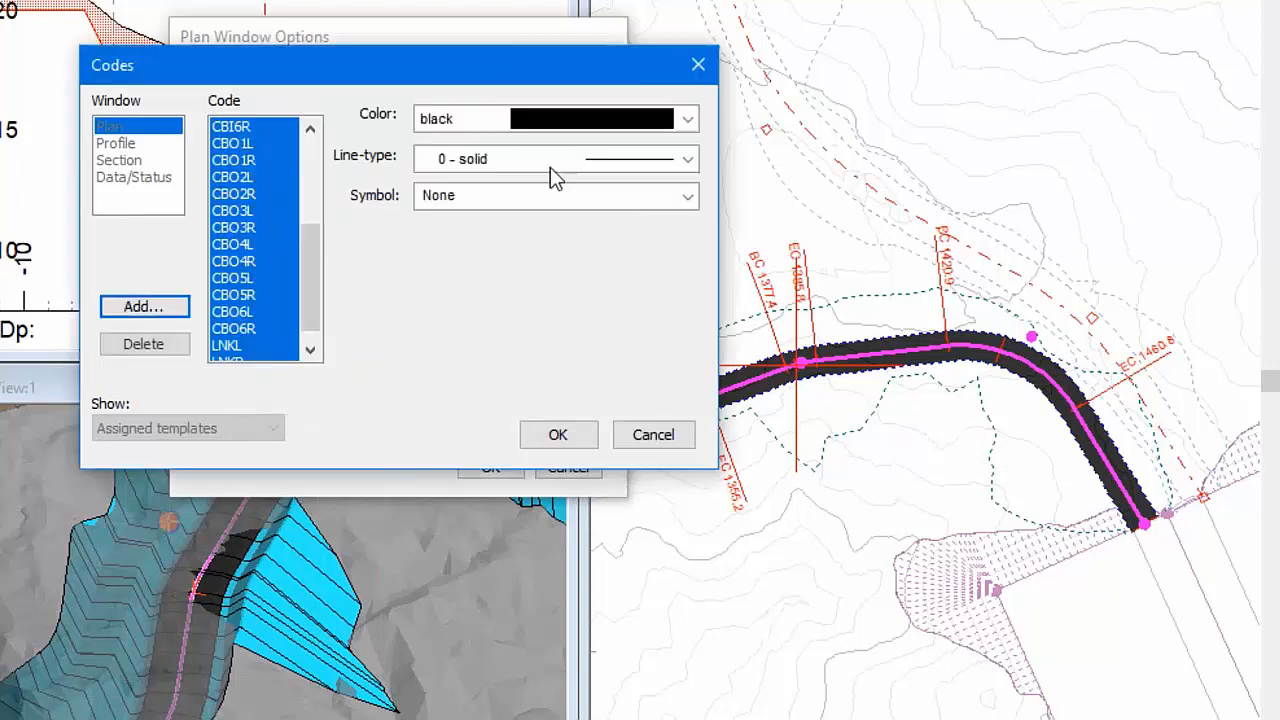
Step: Give the added template codes line-type 5 - thick (medium) and the color orange, and apply the plan window options
{"action": "left_click", "coordinate": [551, 163]}
{"action": "left_click", "coordinate": [596, 305]}
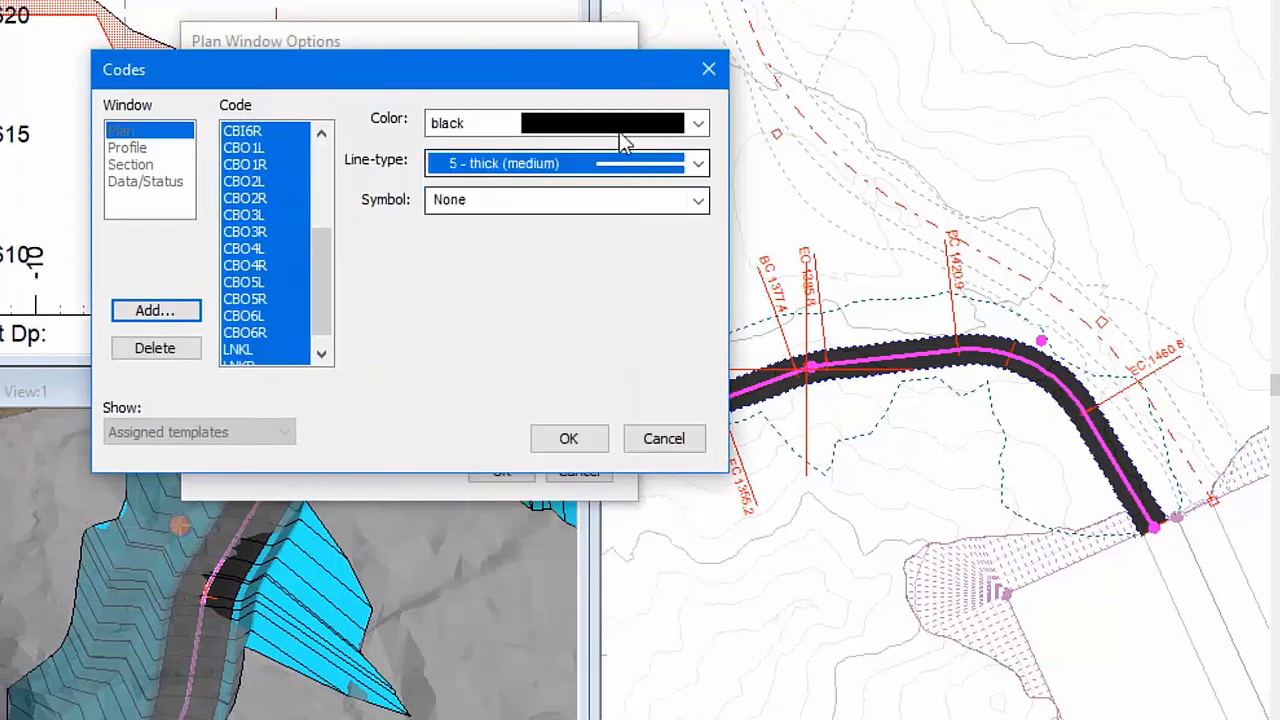
{"action": "left_click", "coordinate": [619, 127]}
{"action": "left_click", "coordinate": [589, 423]}
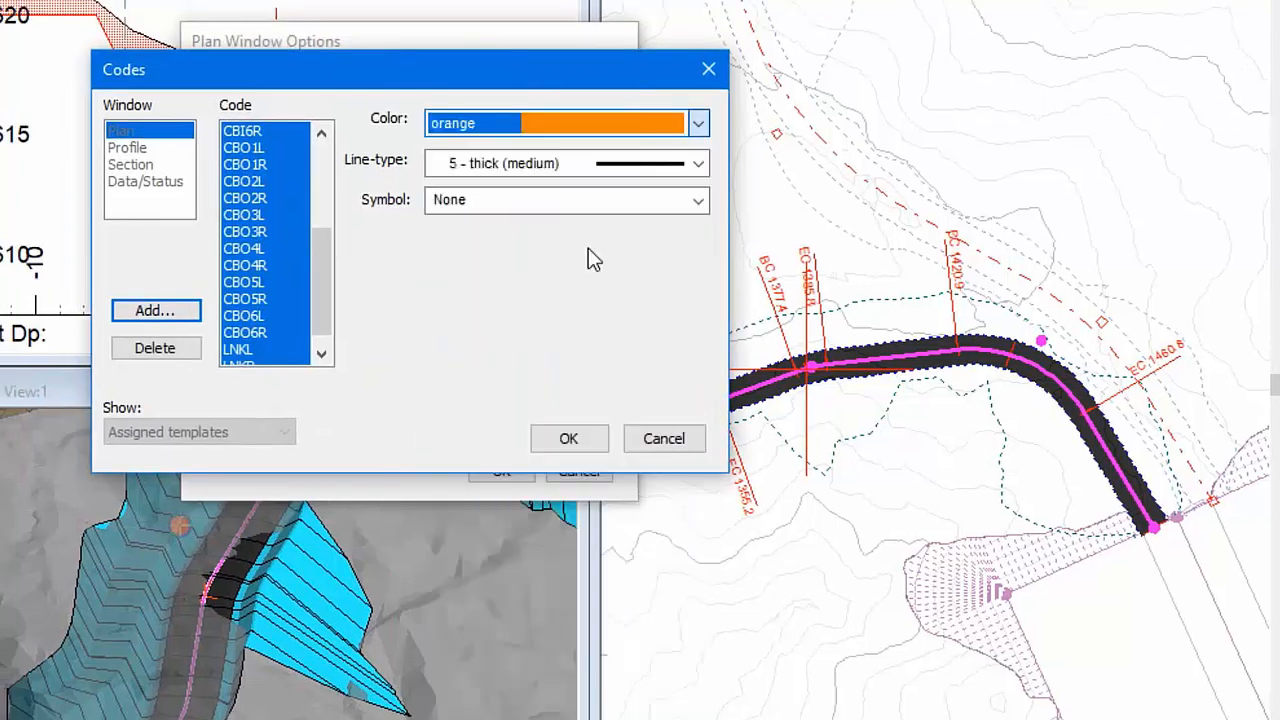
{"action": "left_click", "coordinate": [568, 438]}
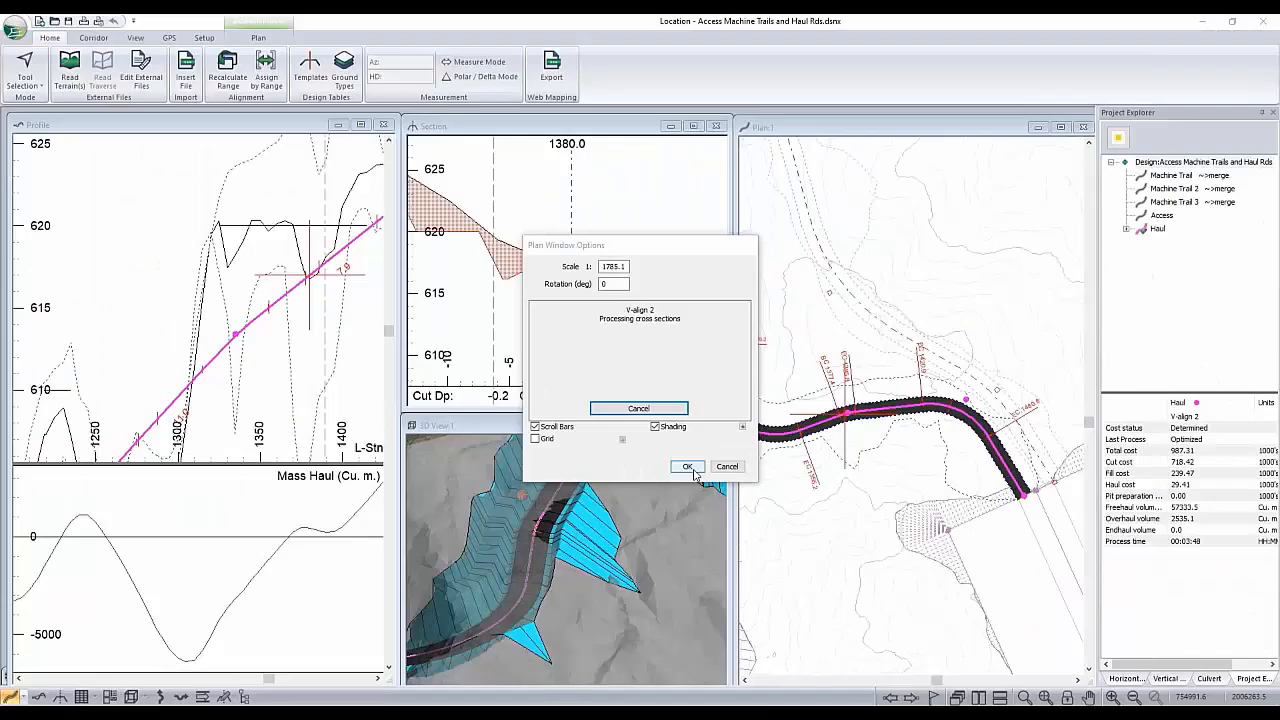
{"action": "left_click", "coordinate": [505, 472]}
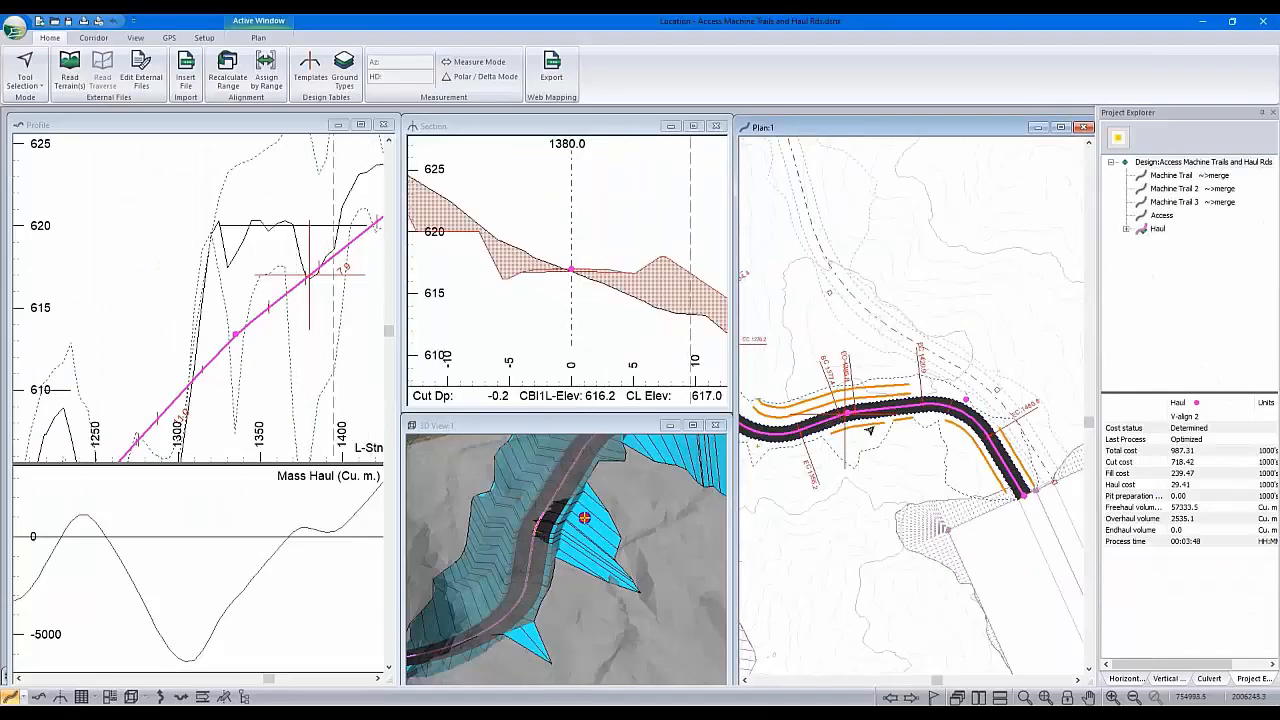
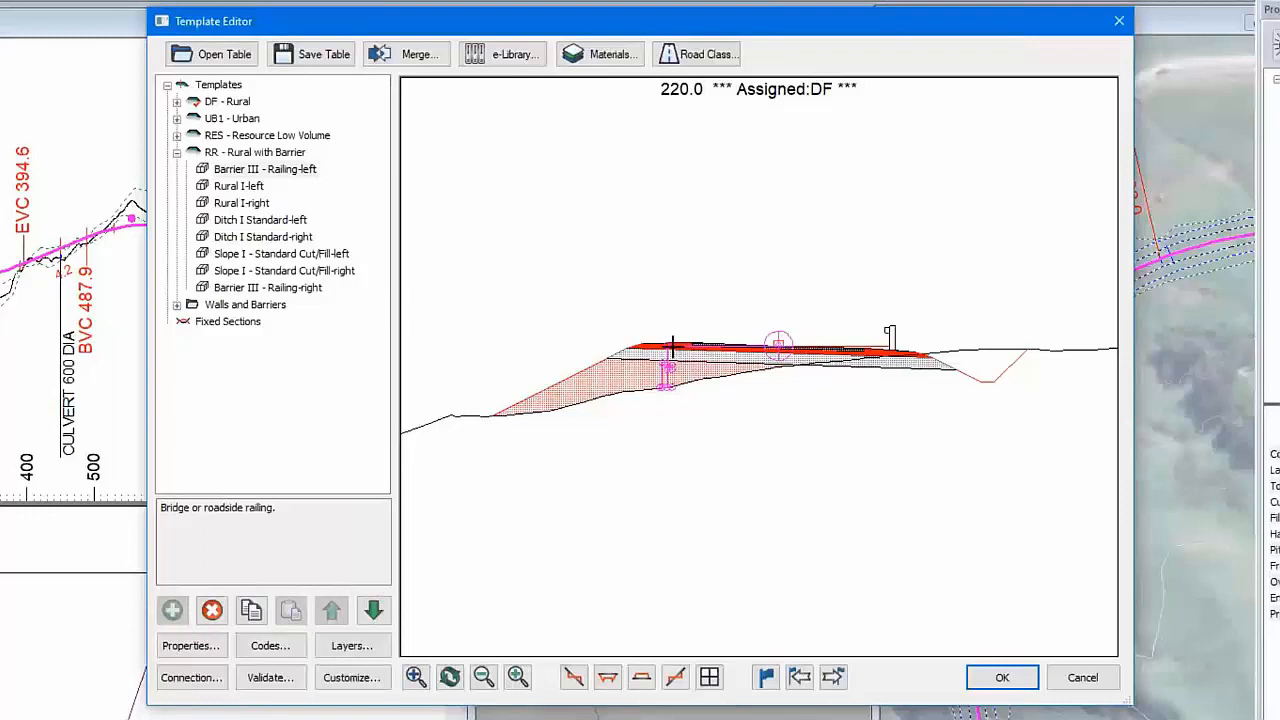
Step: Move Barrier III - Railing-left down the RR - Rural with Barrier template, below the slope components and just above Railing-right
{"action": "left_click", "coordinate": [374, 612]}
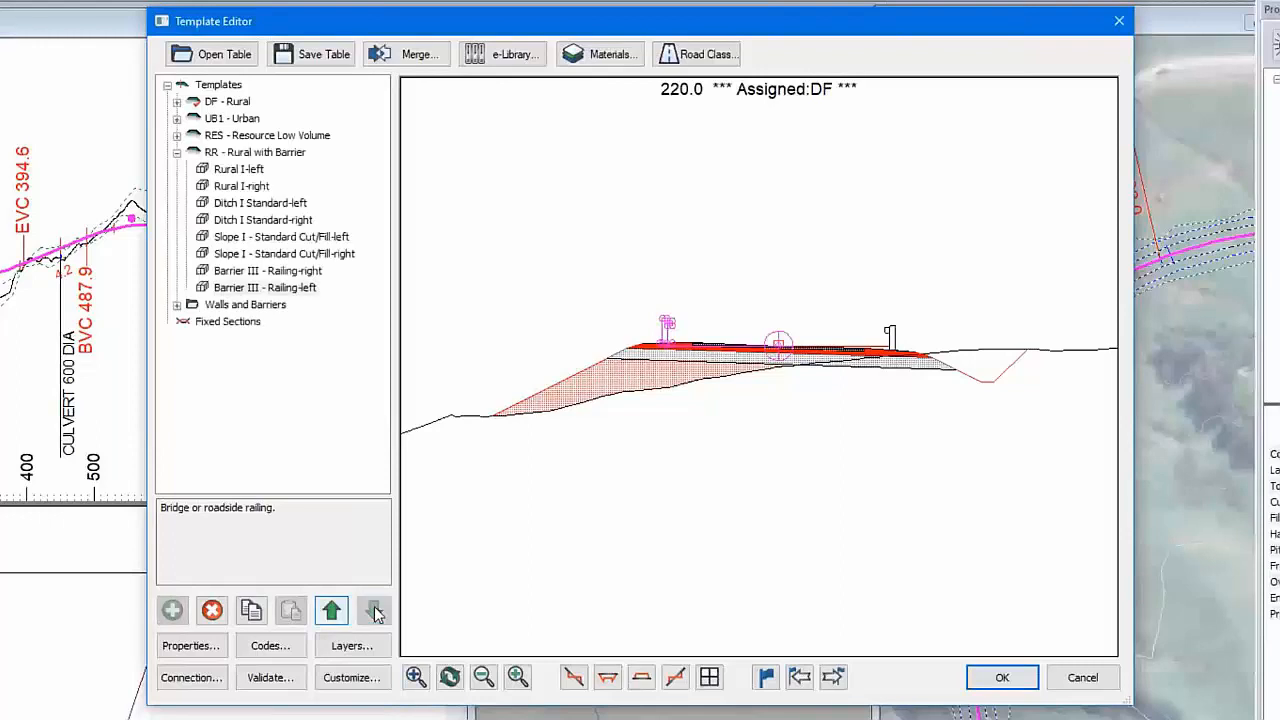
{"action": "left_click", "coordinate": [260, 273]}
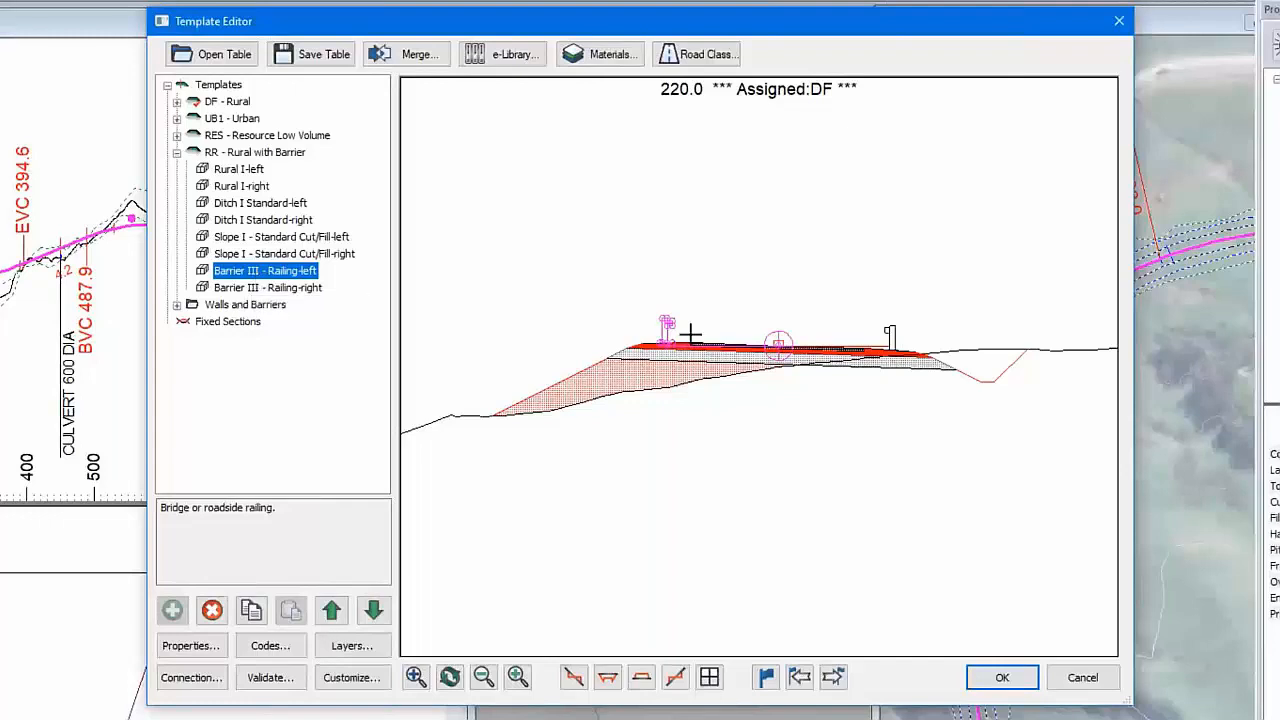
Step: Examine the connection settings of Barrier III - Railing-left and its BarrierCL_Offset parameter without changing them
{"action": "mouse_move", "coordinate": [690, 333]}
{"action": "left_click", "coordinate": [191, 677]}
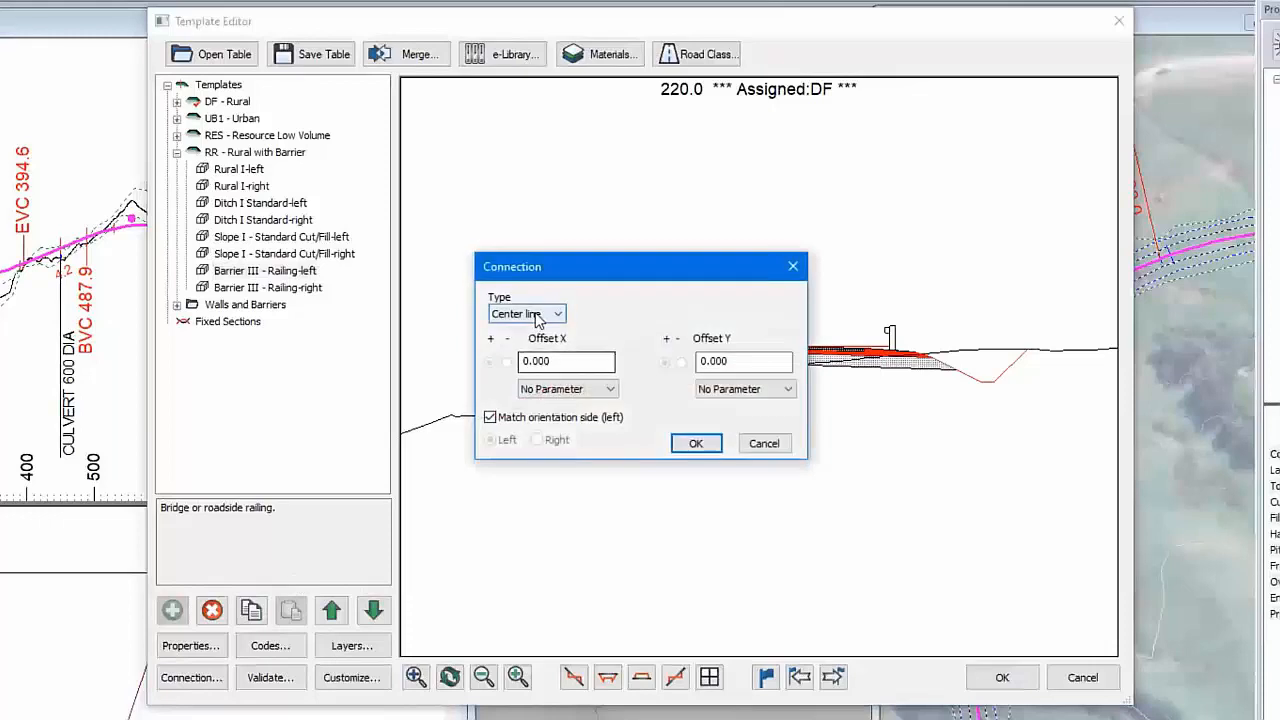
{"action": "left_click", "coordinate": [763, 443]}
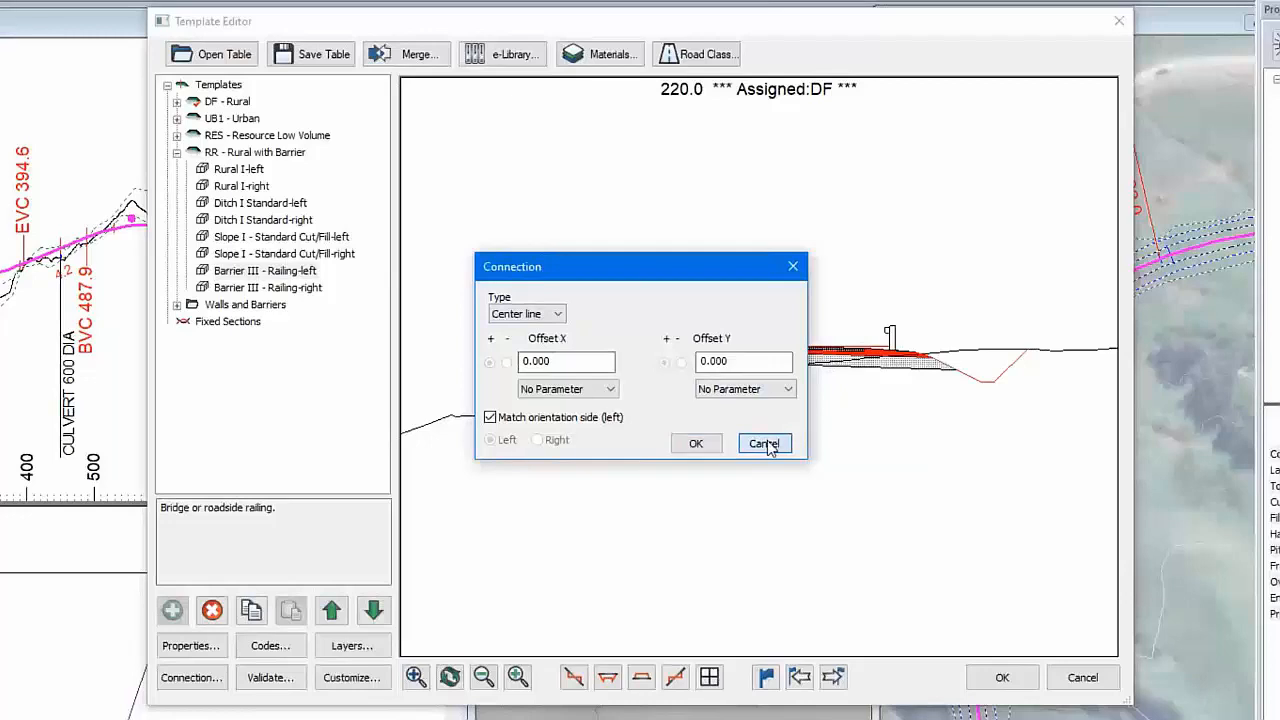
{"action": "double_click", "coordinate": [262, 273]}
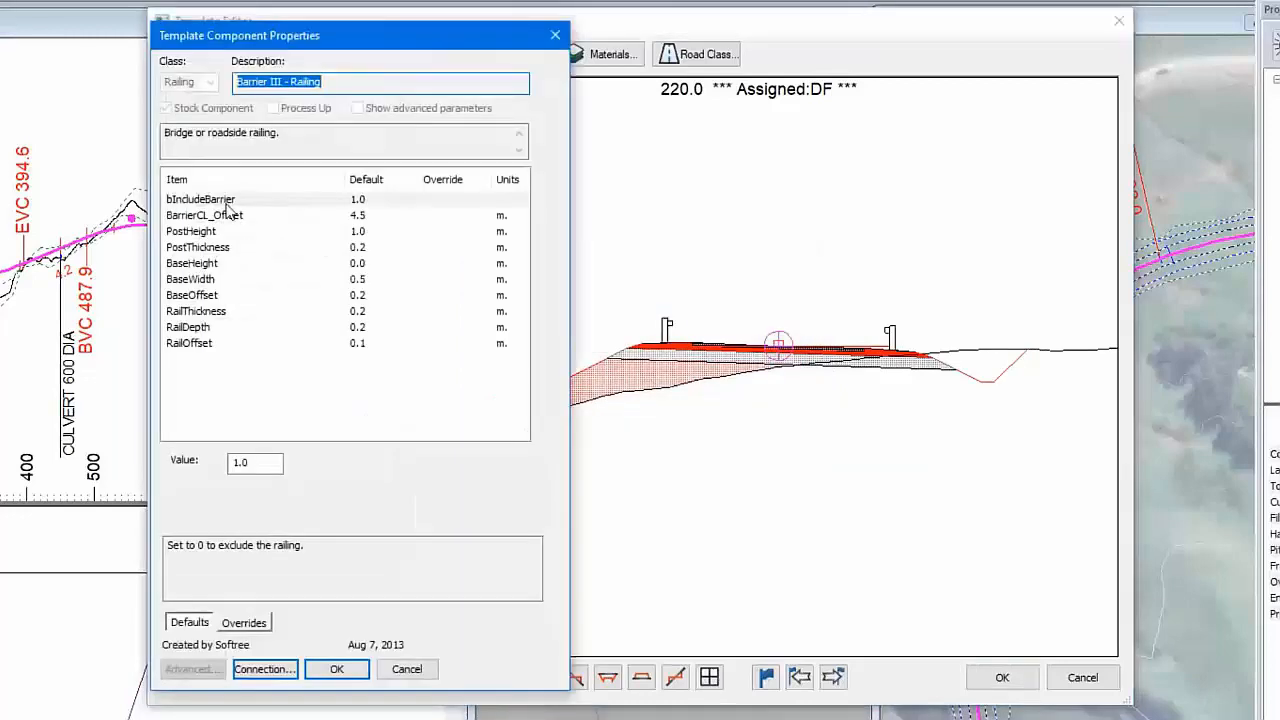
{"action": "left_click", "coordinate": [360, 215]}
{"action": "left_click", "coordinate": [408, 669]}
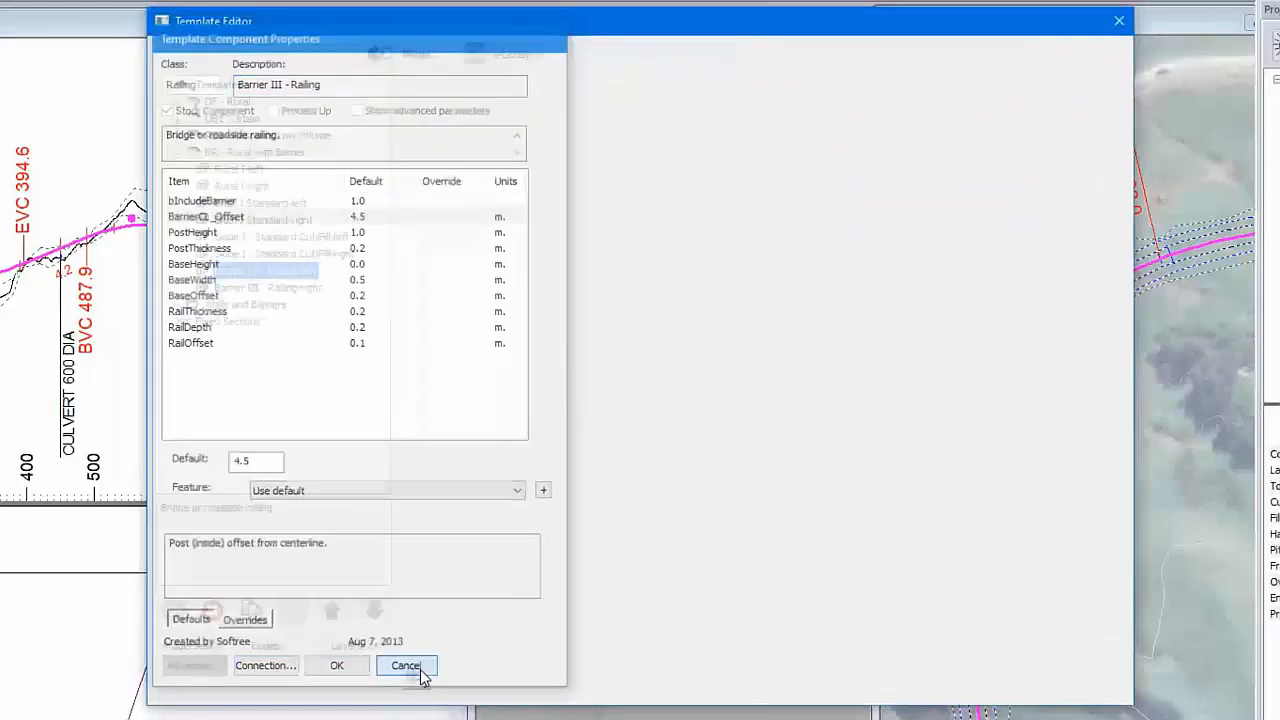
Step: Set the connection type of Barrier III - Railing-left to Outside
{"action": "left_click", "coordinate": [191, 677]}
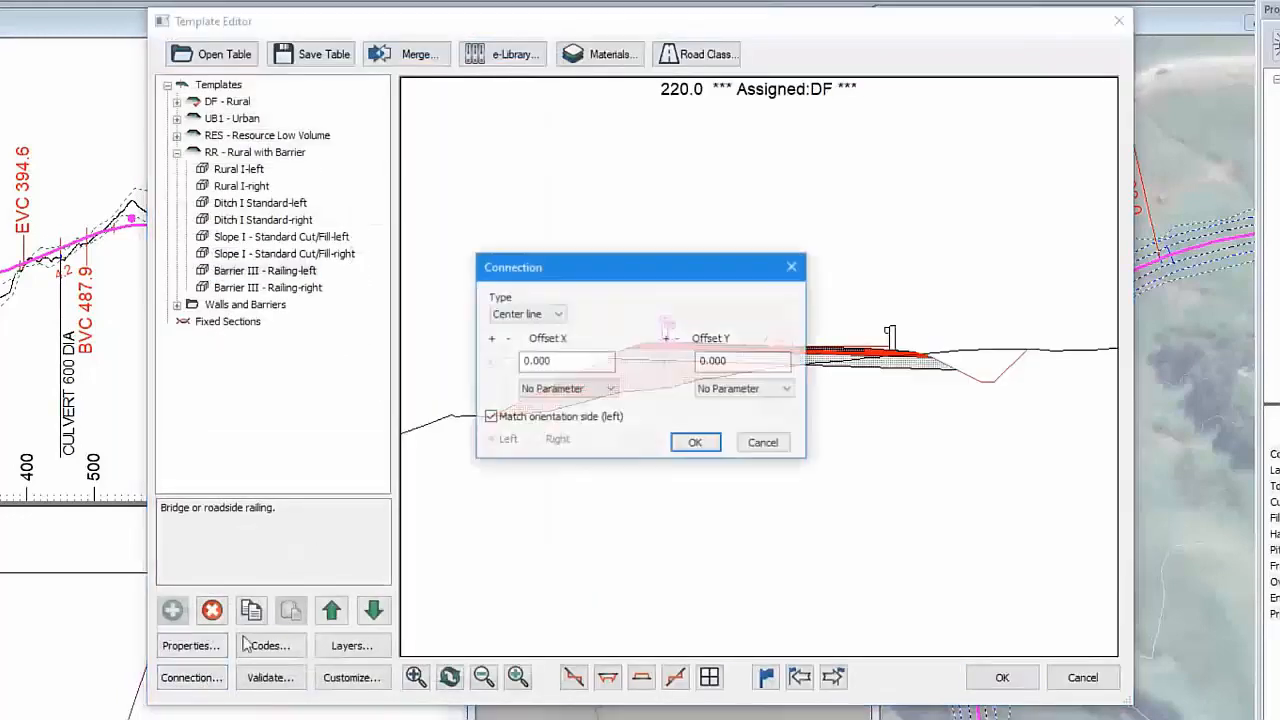
{"action": "left_click", "coordinate": [533, 314]}
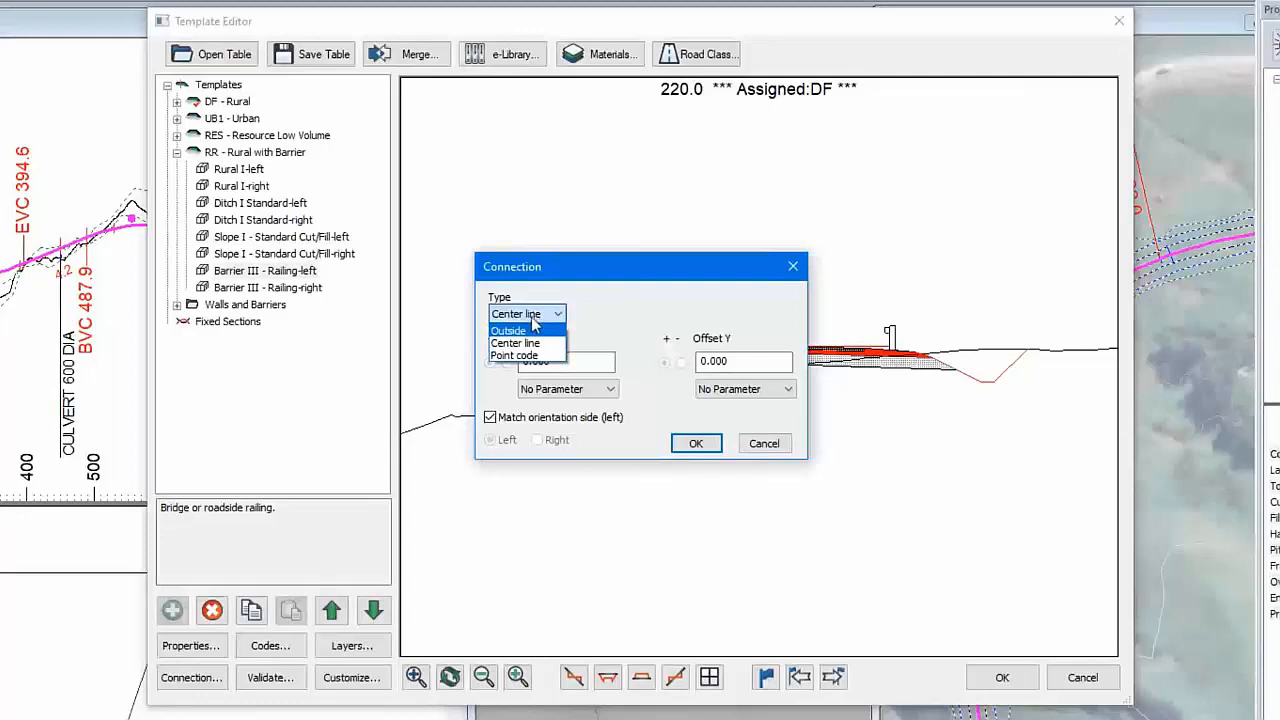
{"action": "left_click", "coordinate": [532, 331]}
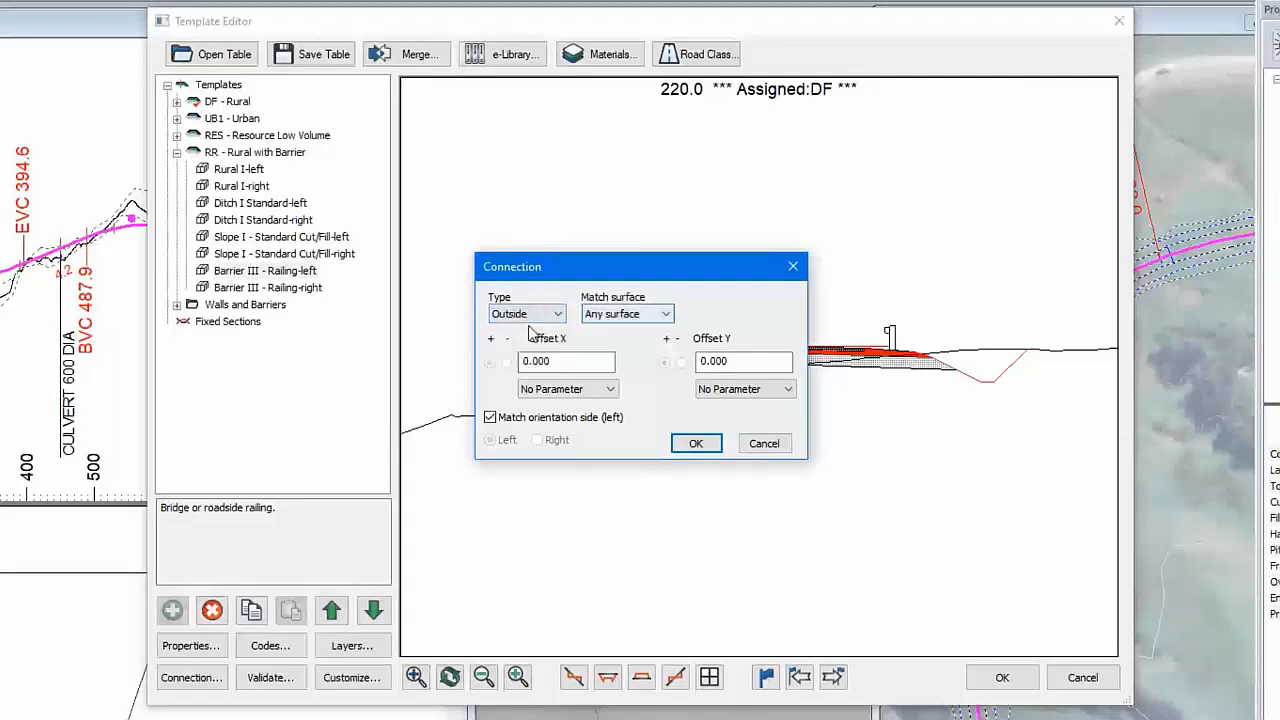
{"action": "left_click", "coordinate": [692, 443]}
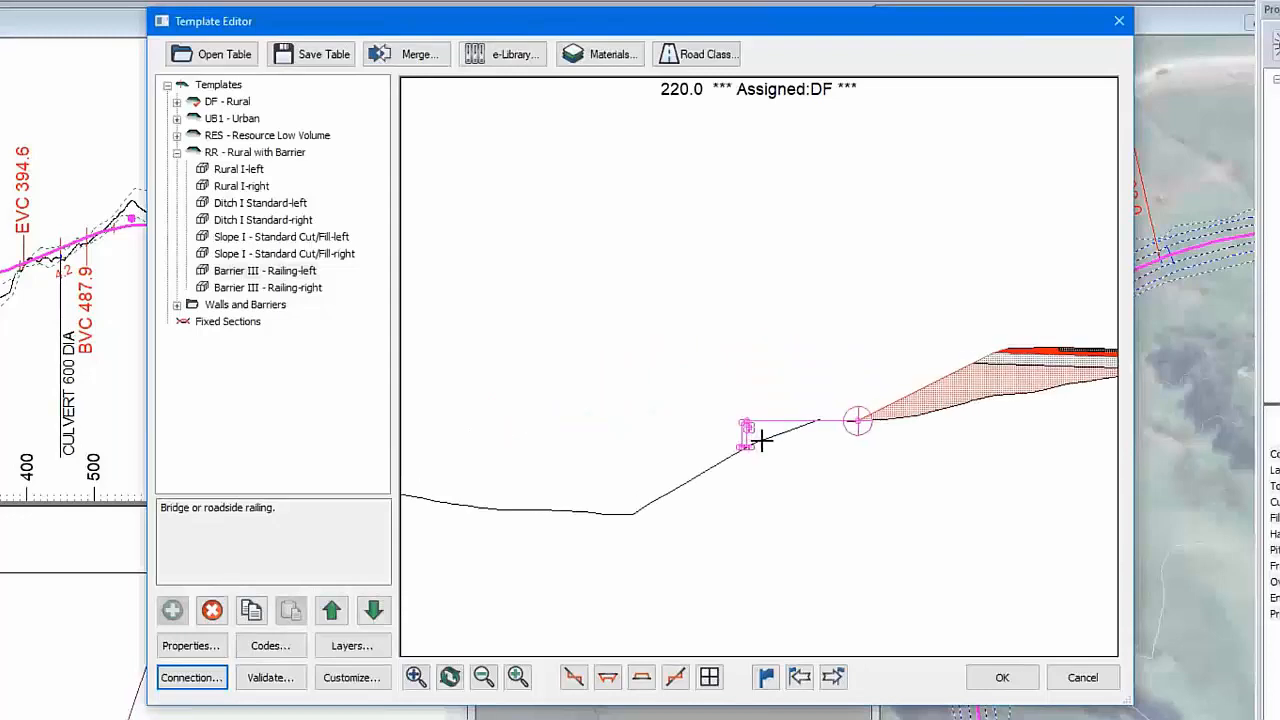
Step: Connect Barrier III - Railing-left by point code, using code ST2
{"action": "left_click", "coordinate": [209, 676]}
{"action": "left_click", "coordinate": [556, 314]}
{"action": "left_click", "coordinate": [541, 357]}
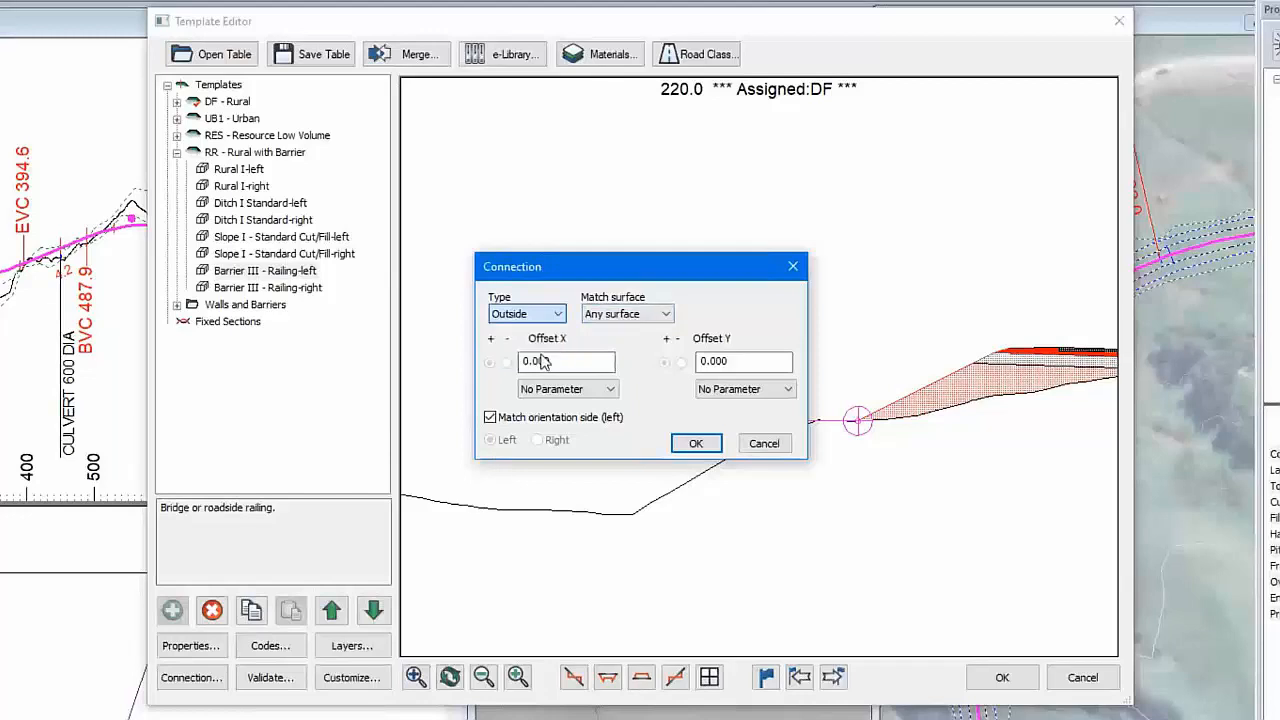
{"action": "left_click", "coordinate": [607, 314]}
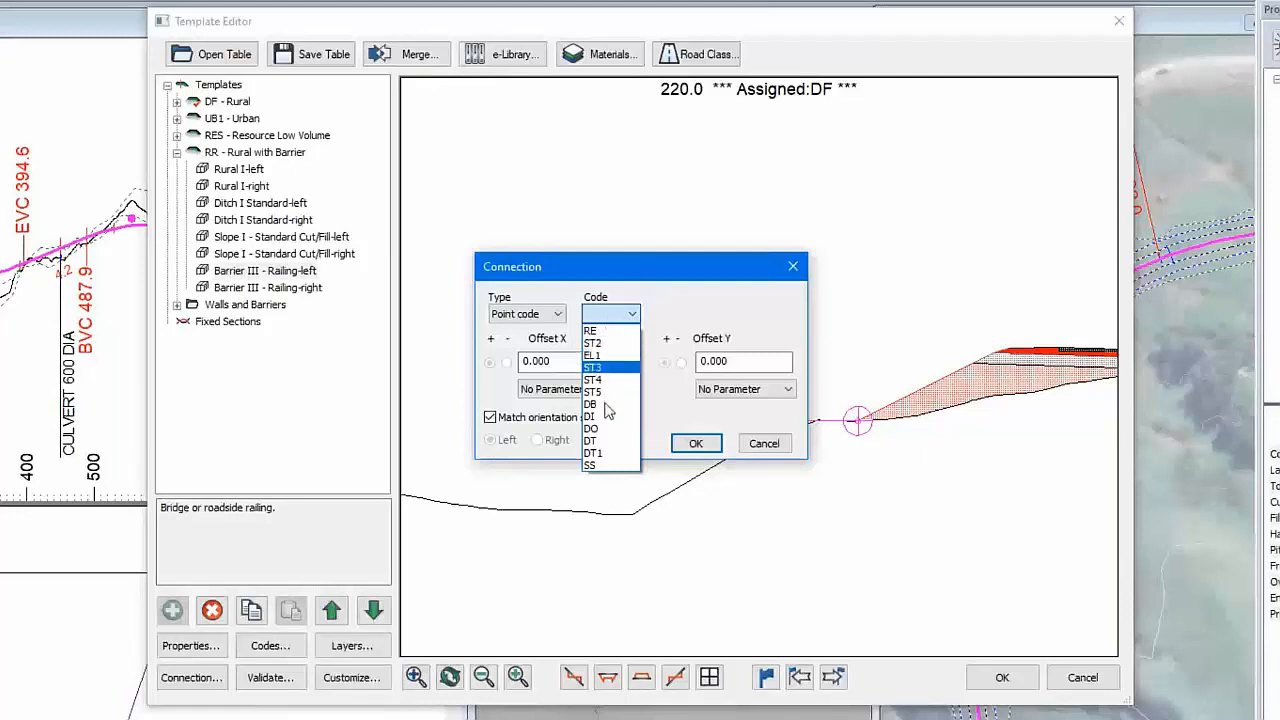
{"action": "left_click", "coordinate": [606, 344]}
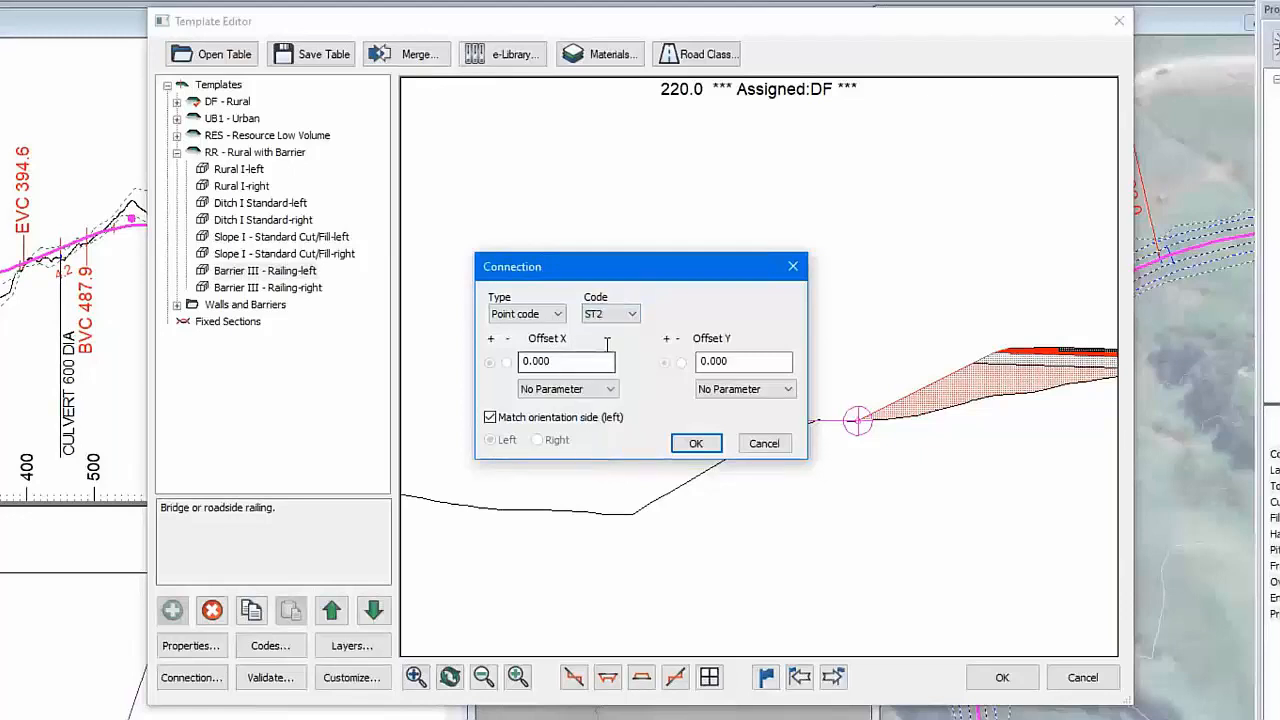
{"action": "left_click", "coordinate": [696, 444]}
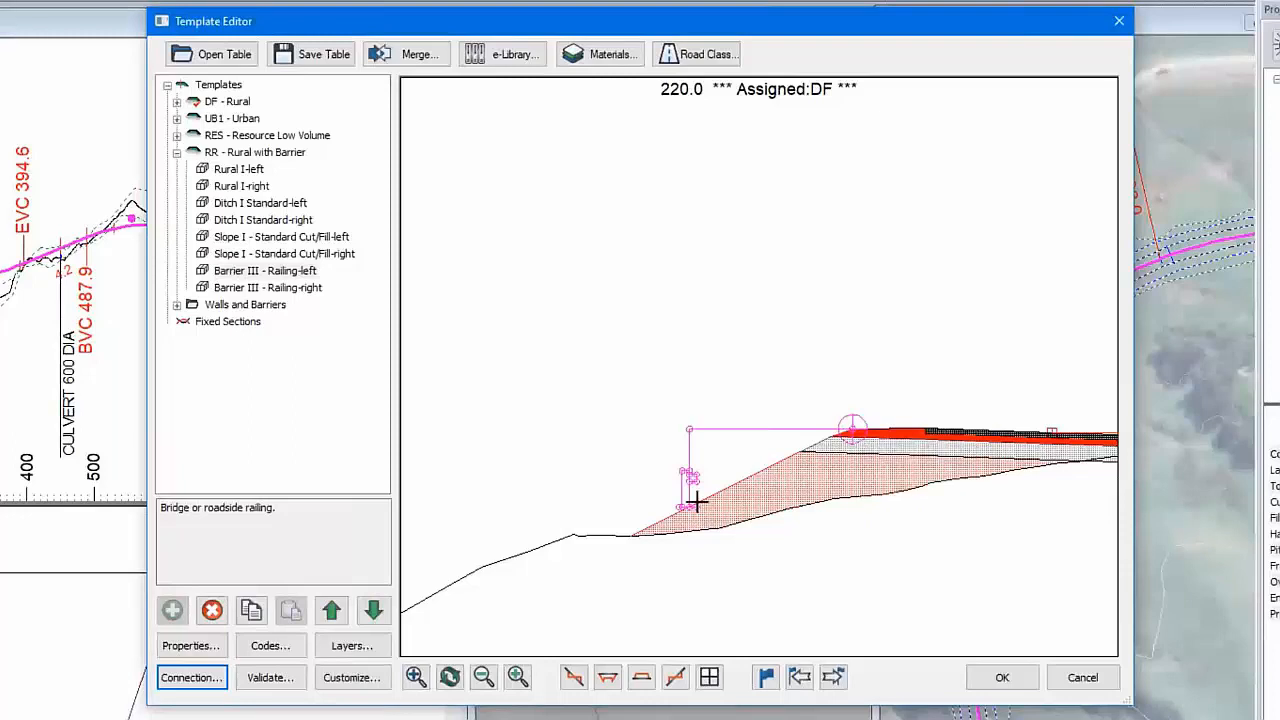
{"action": "mouse_move", "coordinate": [696, 503]}
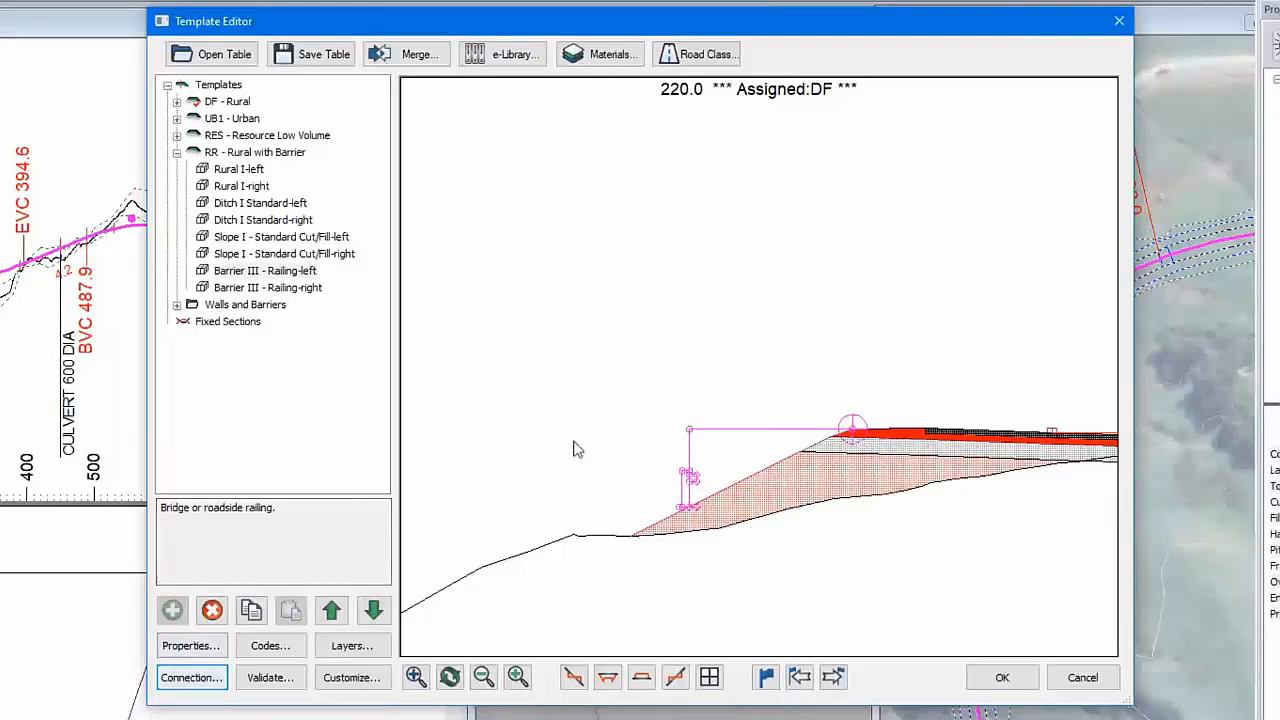
Step: Move Barrier III - Railing-left up to the top of the template's components and back down to just above Railing-right
{"action": "left_click", "coordinate": [237, 273]}
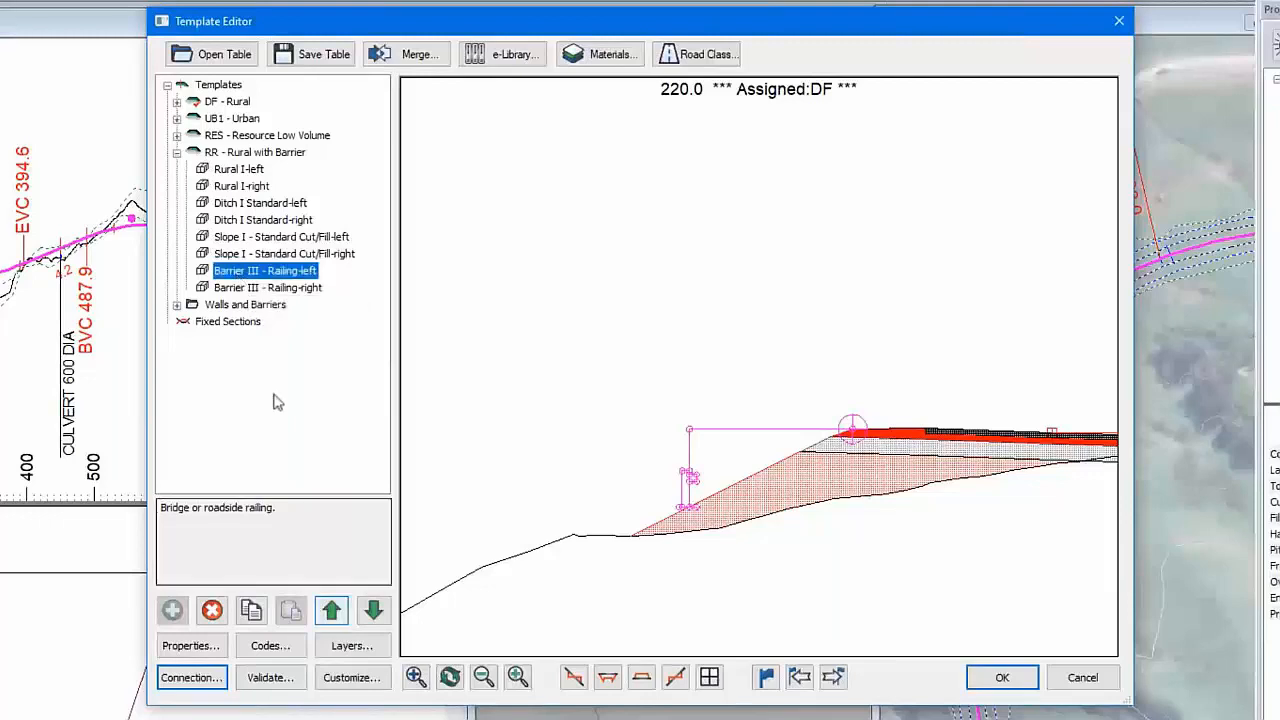
{"action": "left_click", "coordinate": [332, 611]}
{"action": "left_click", "coordinate": [342, 616]}
{"action": "left_click", "coordinate": [342, 616]}
{"action": "left_click", "coordinate": [342, 616]}
{"action": "left_click", "coordinate": [342, 616]}
{"action": "left_click", "coordinate": [342, 616]}
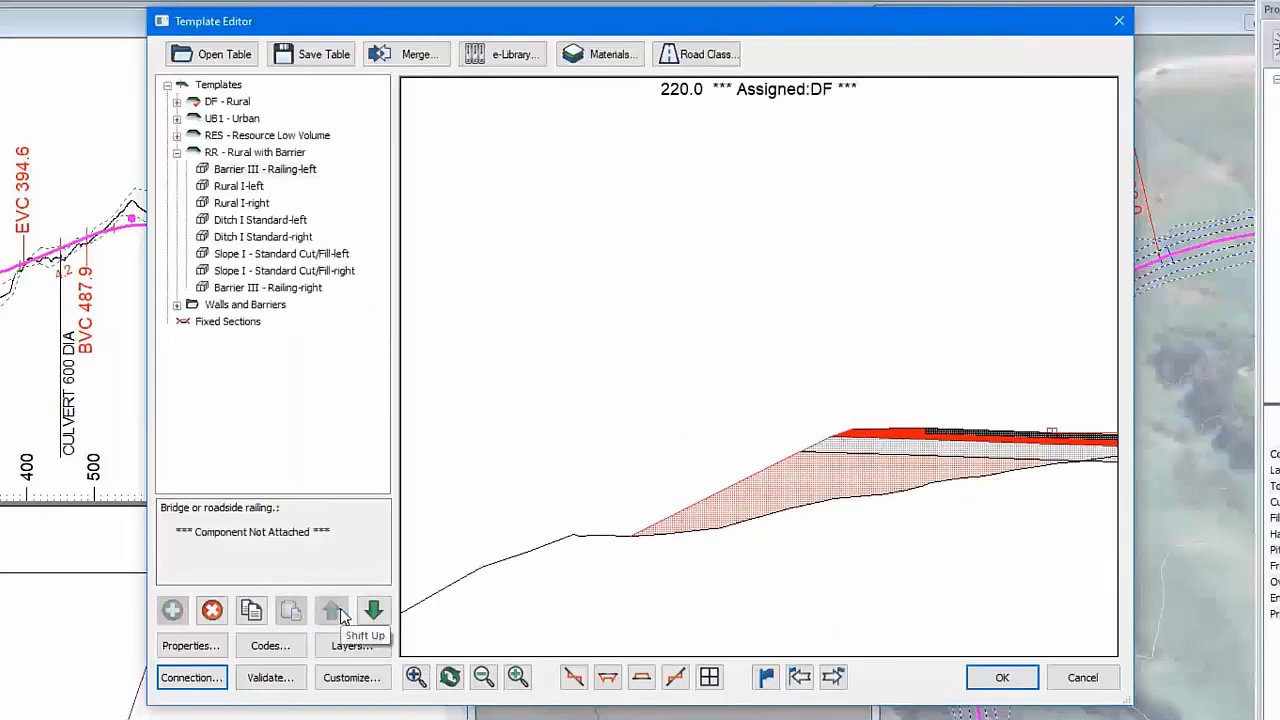
{"action": "left_click", "coordinate": [372, 611]}
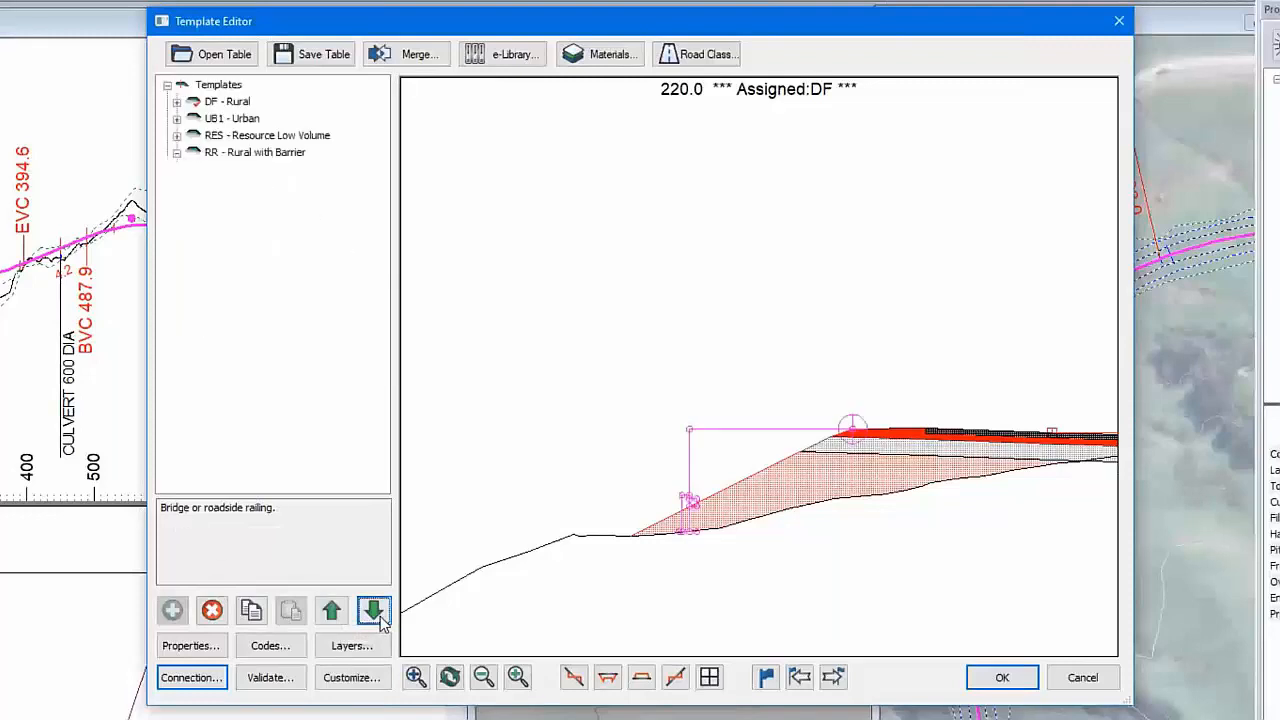
{"action": "left_click", "coordinate": [379, 620]}
{"action": "left_click", "coordinate": [292, 273]}
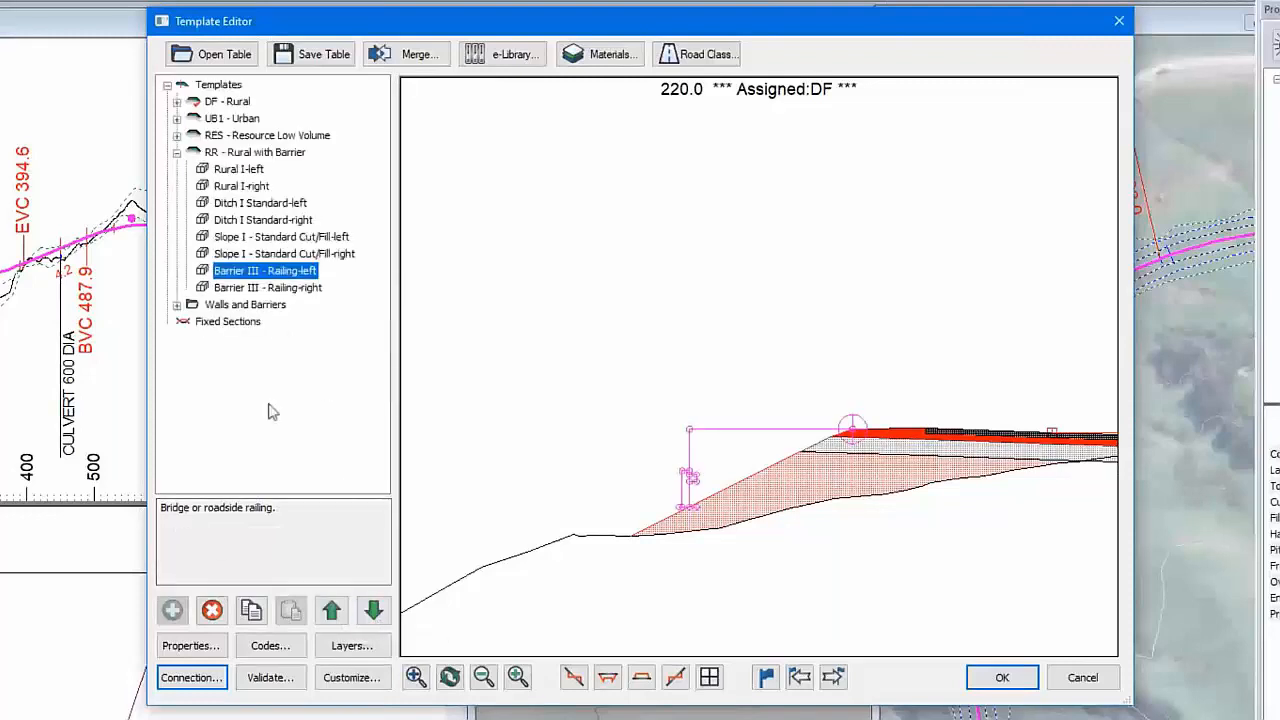
Step: Set the connection type of Barrier III - Railing-left back to Center line
{"action": "left_click", "coordinate": [215, 682]}
{"action": "left_click", "coordinate": [605, 314]}
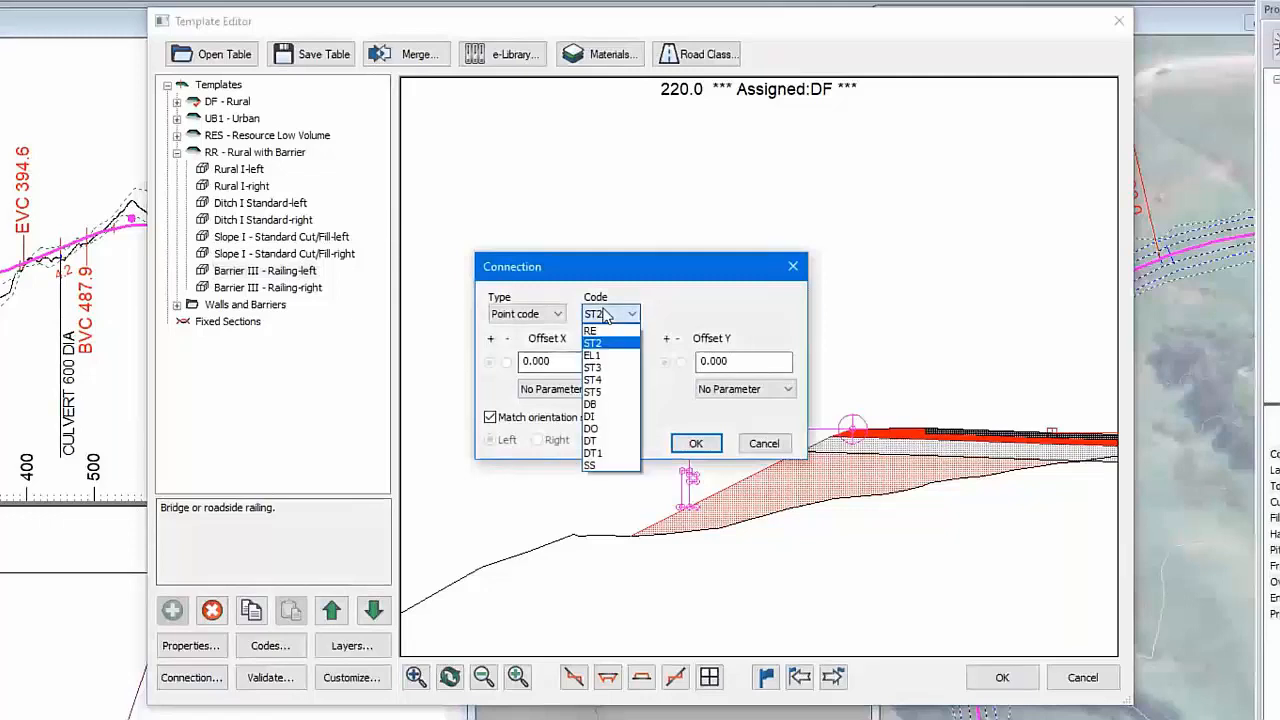
{"action": "left_click", "coordinate": [522, 316]}
{"action": "left_click", "coordinate": [522, 316]}
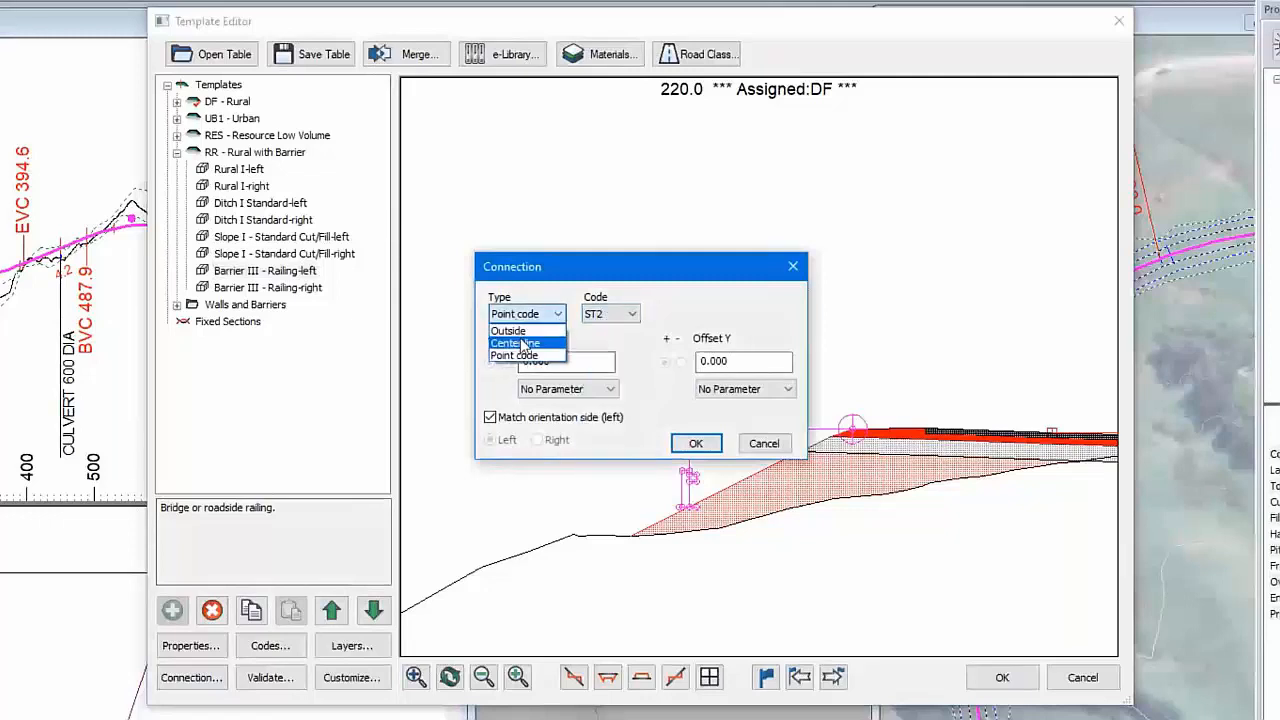
{"action": "left_click", "coordinate": [522, 330]}
{"action": "left_click", "coordinate": [524, 314]}
{"action": "left_click", "coordinate": [543, 333]}
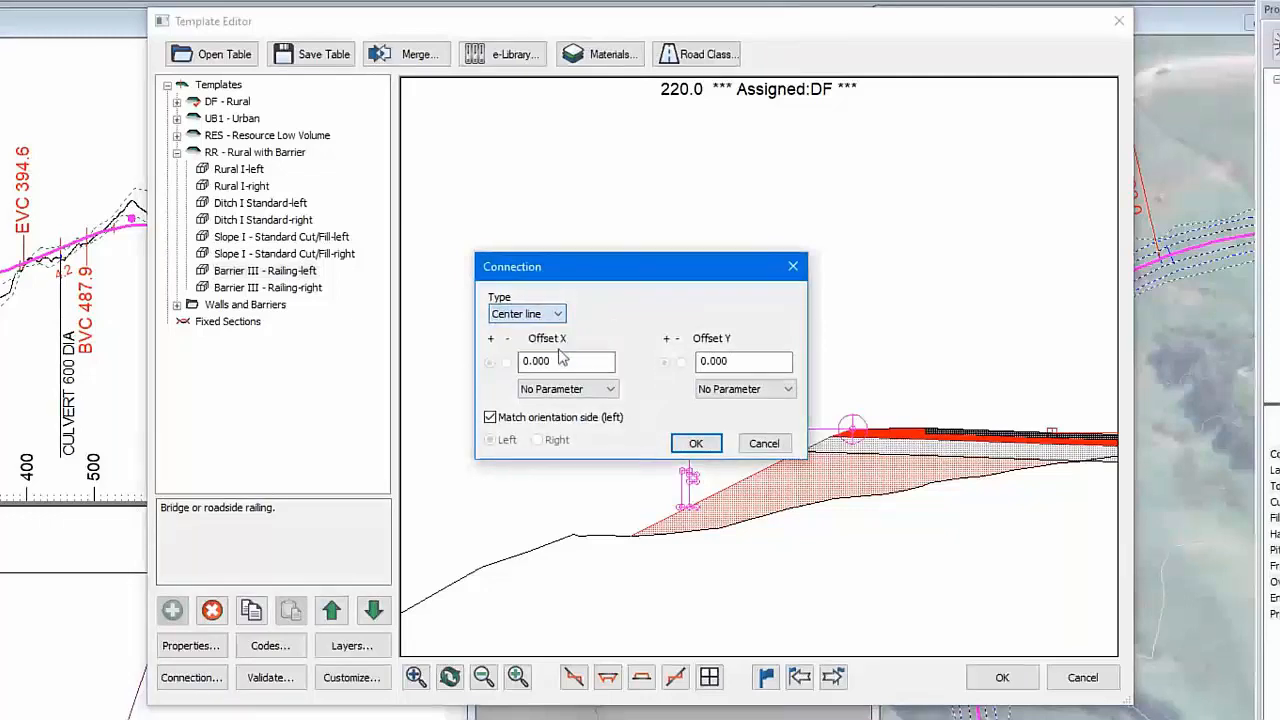
{"action": "left_click", "coordinate": [697, 445]}
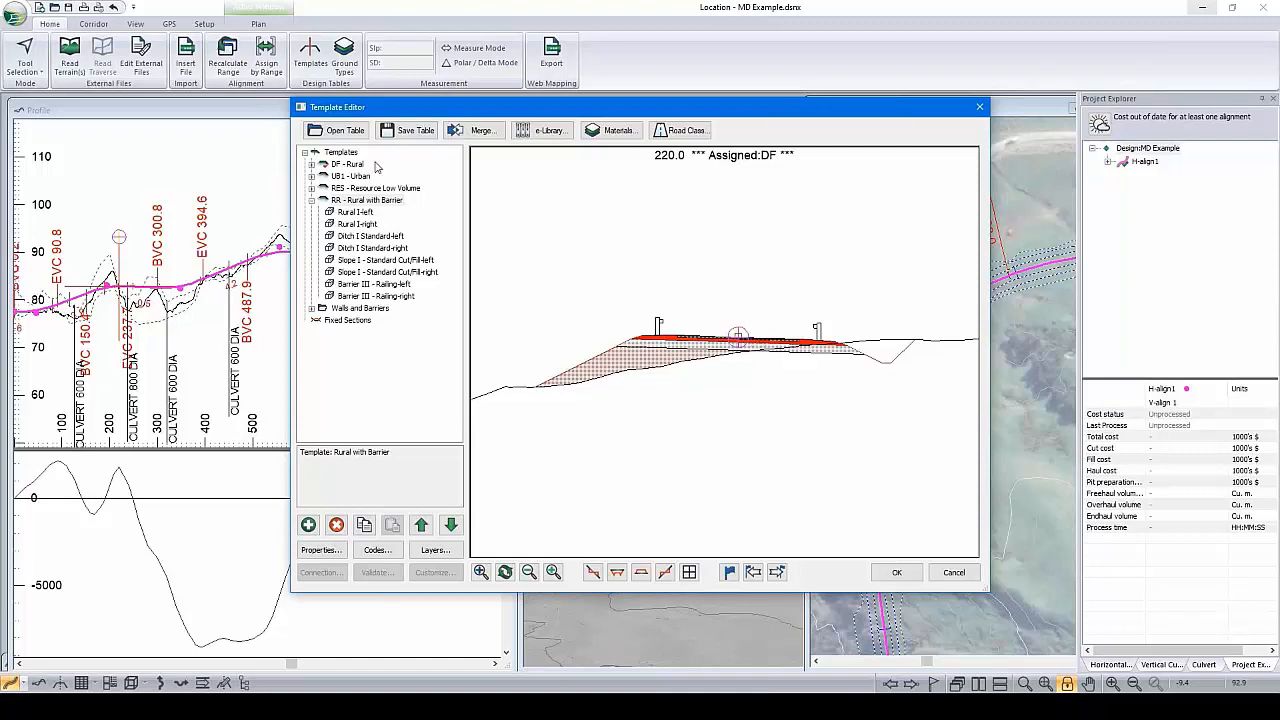
Step: Accept the template edits with RR - Rural with Barrier selected and recalculate the alignment
{"action": "left_click", "coordinate": [355, 201]}
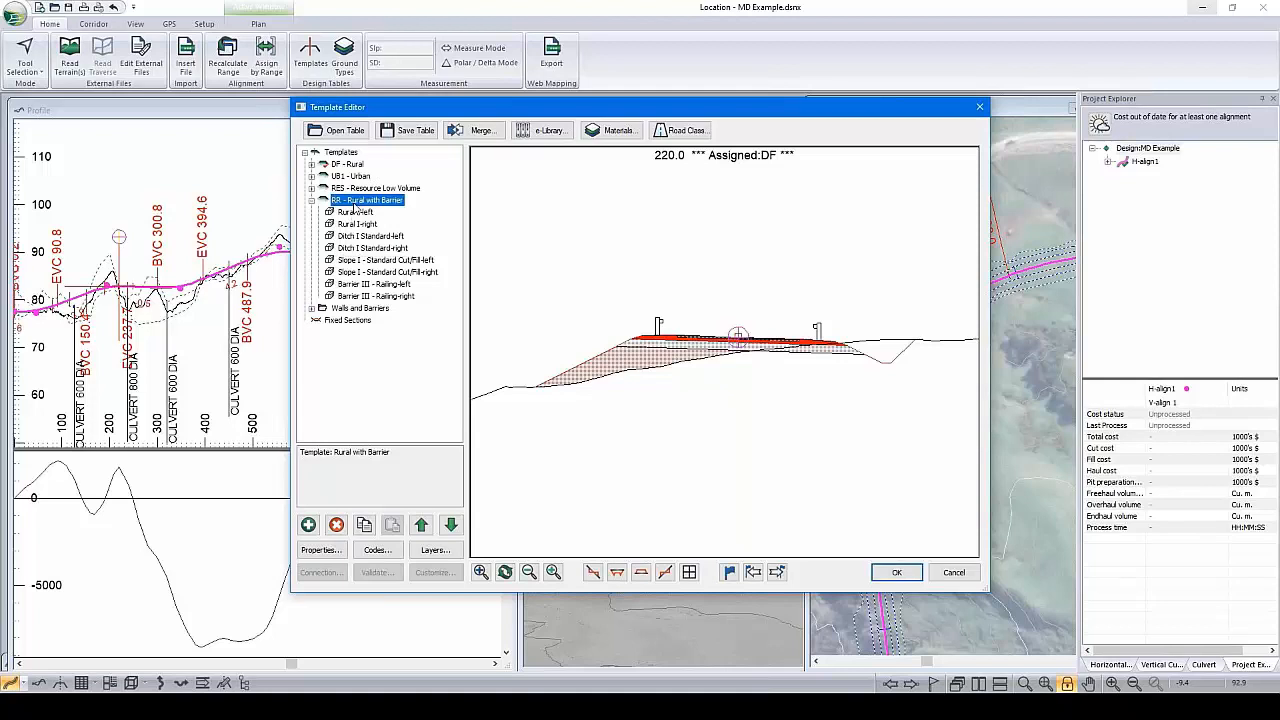
{"action": "left_click", "coordinate": [897, 572]}
{"action": "left_click", "coordinate": [687, 399]}
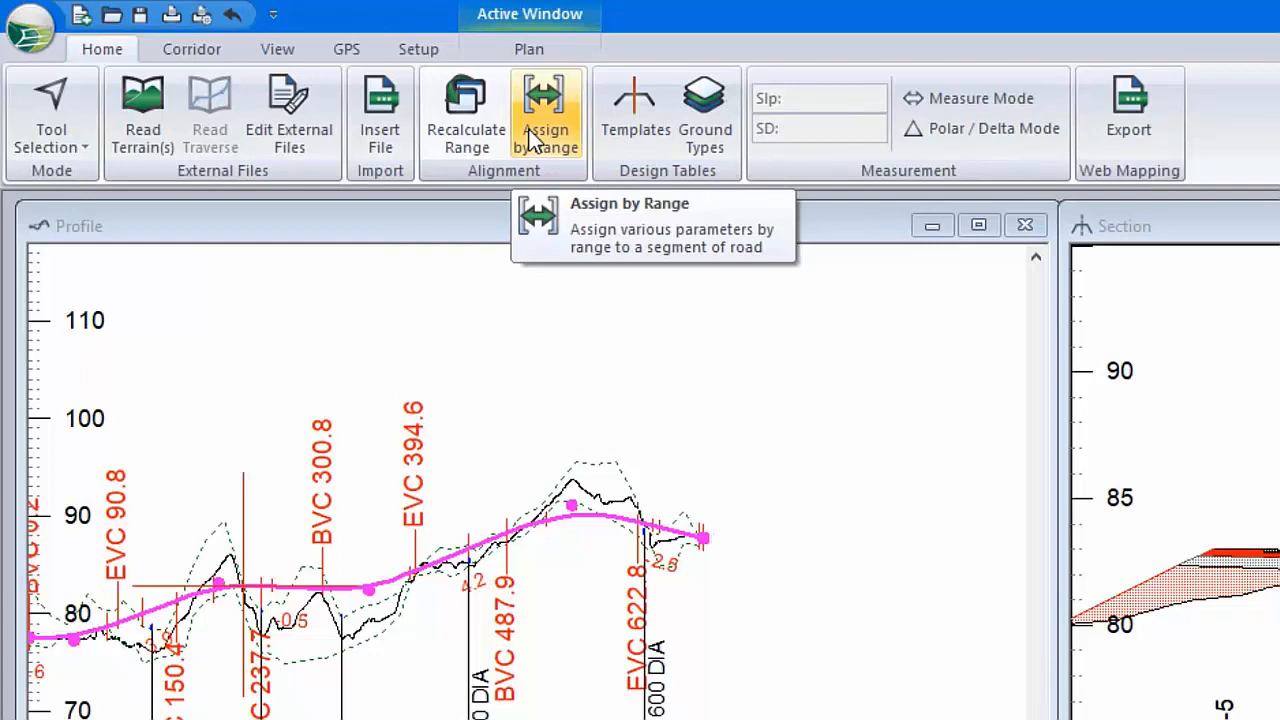
Step: Assign the RR Rural with Barrier template by range to the left side only, from station 220 to 390
{"action": "left_click", "coordinate": [531, 137]}
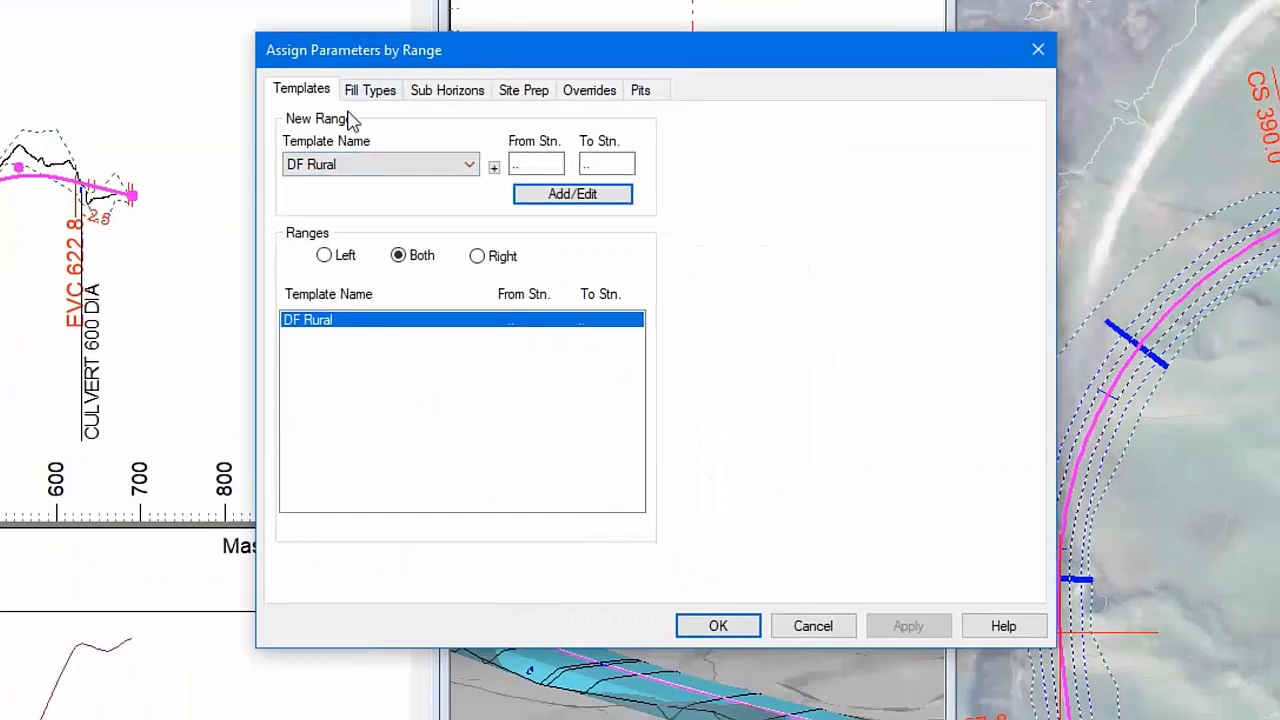
{"action": "left_click", "coordinate": [350, 168]}
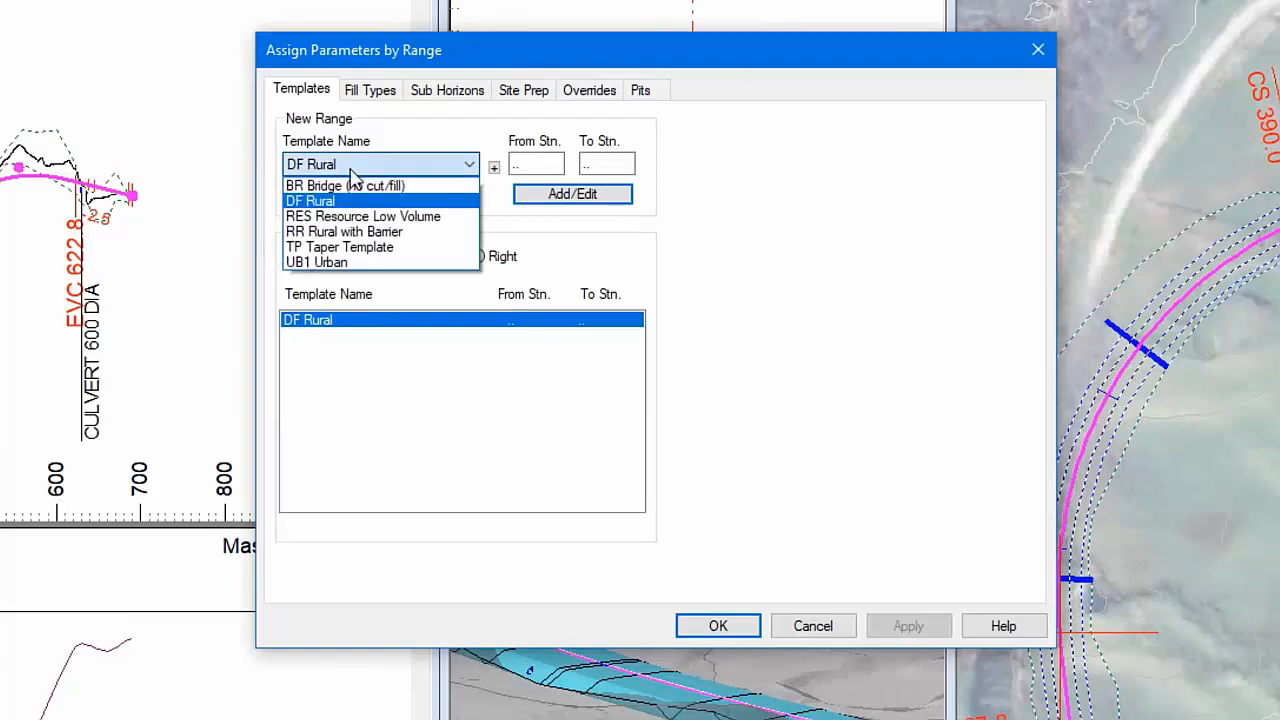
{"action": "left_click", "coordinate": [325, 232]}
{"action": "left_click", "coordinate": [538, 165]}
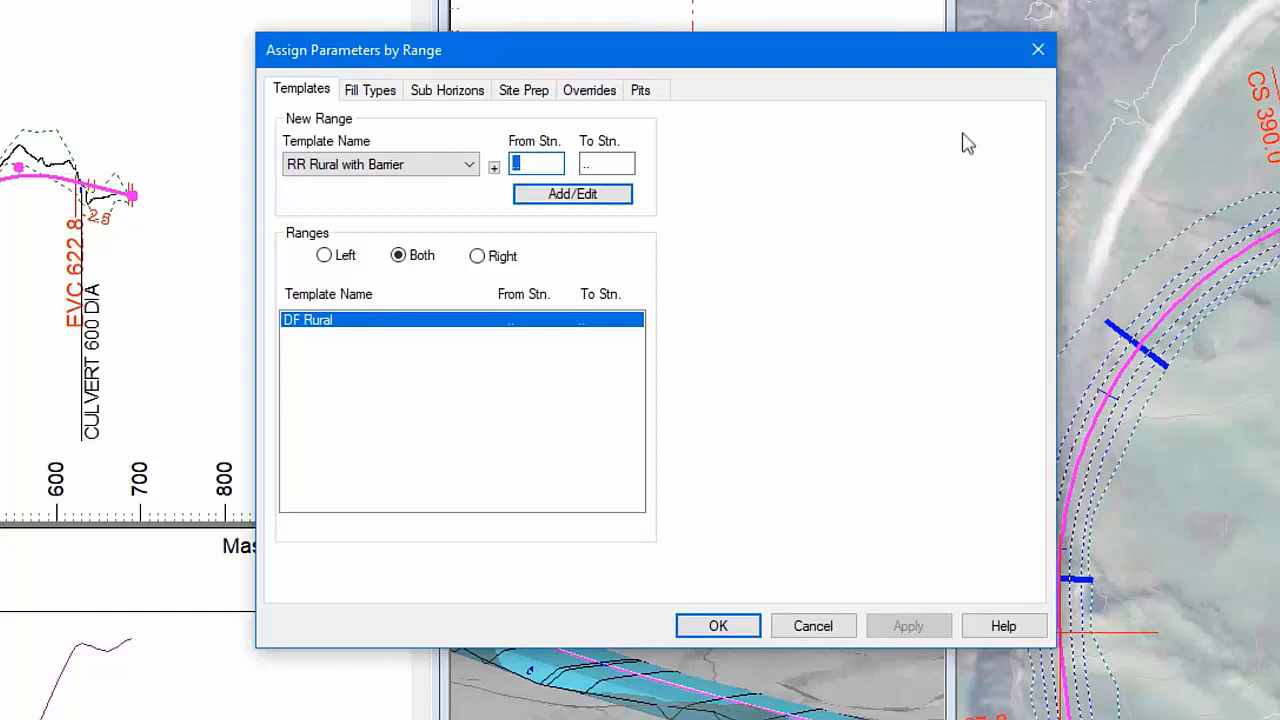
{"action": "left_click_drag", "start_coordinate": [679, 59], "coordinate": [536, 76]}
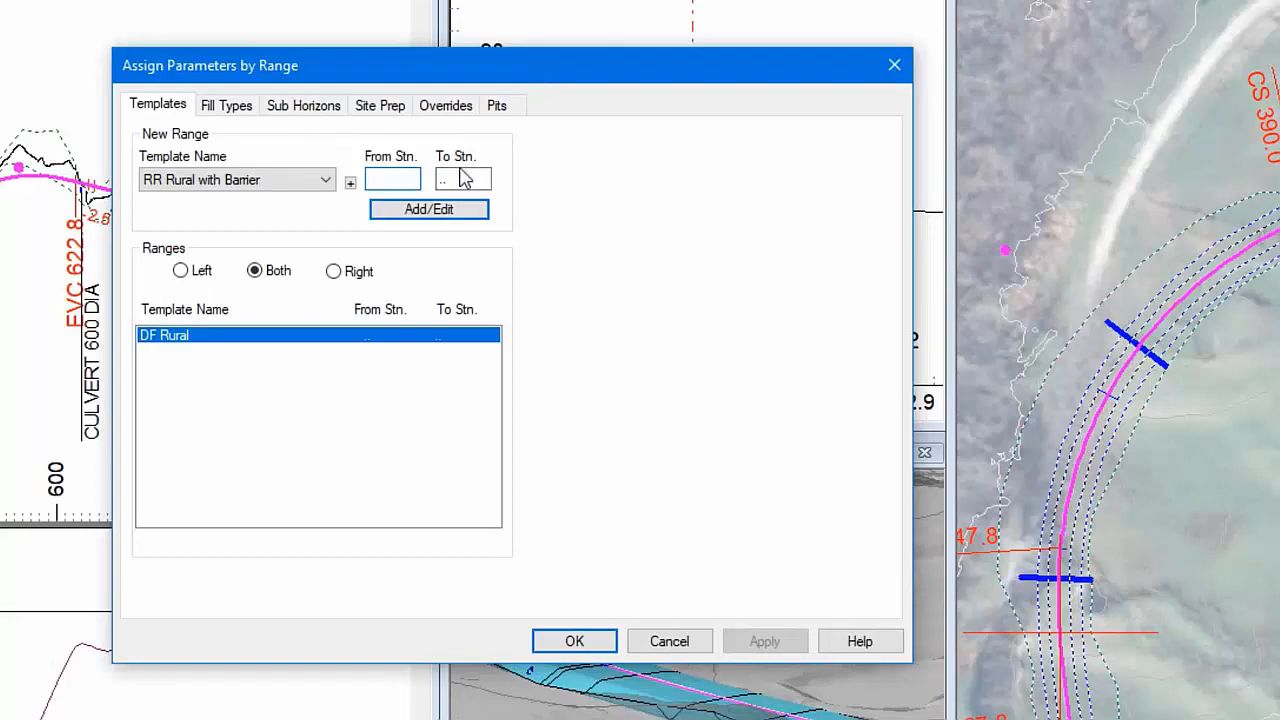
{"action": "left_click", "coordinate": [180, 271]}
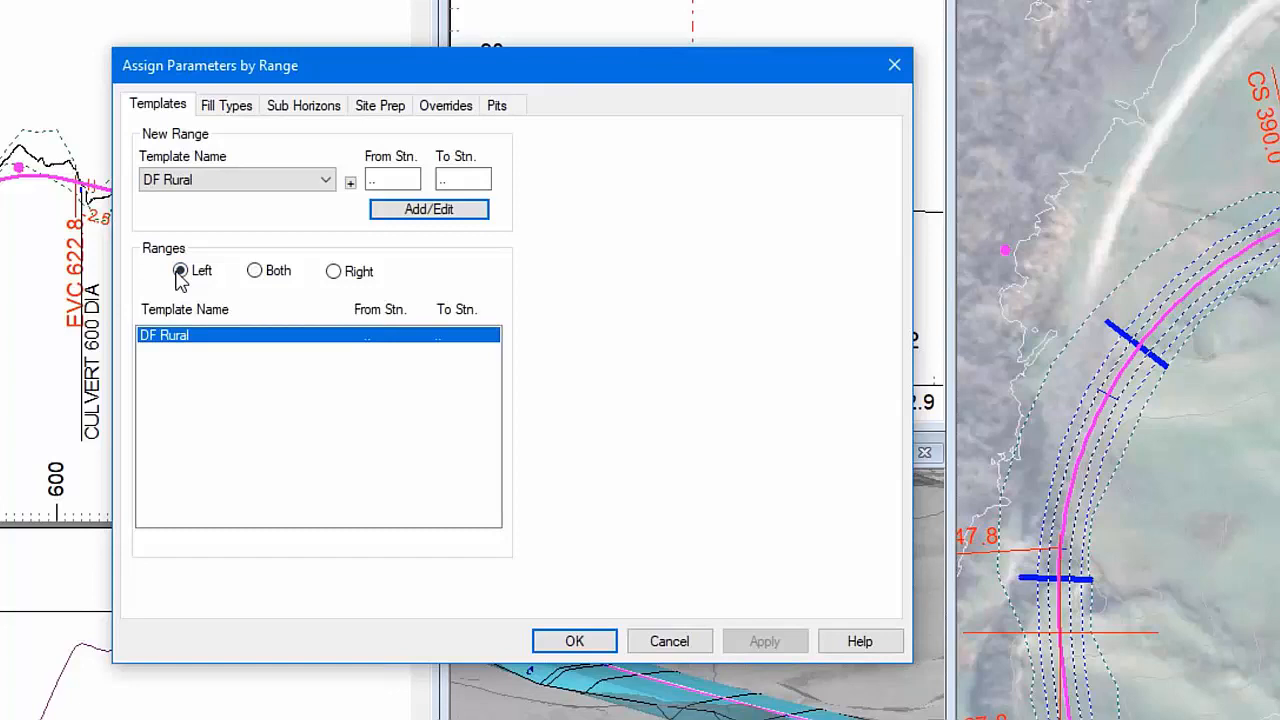
{"action": "left_click", "coordinate": [372, 178]}
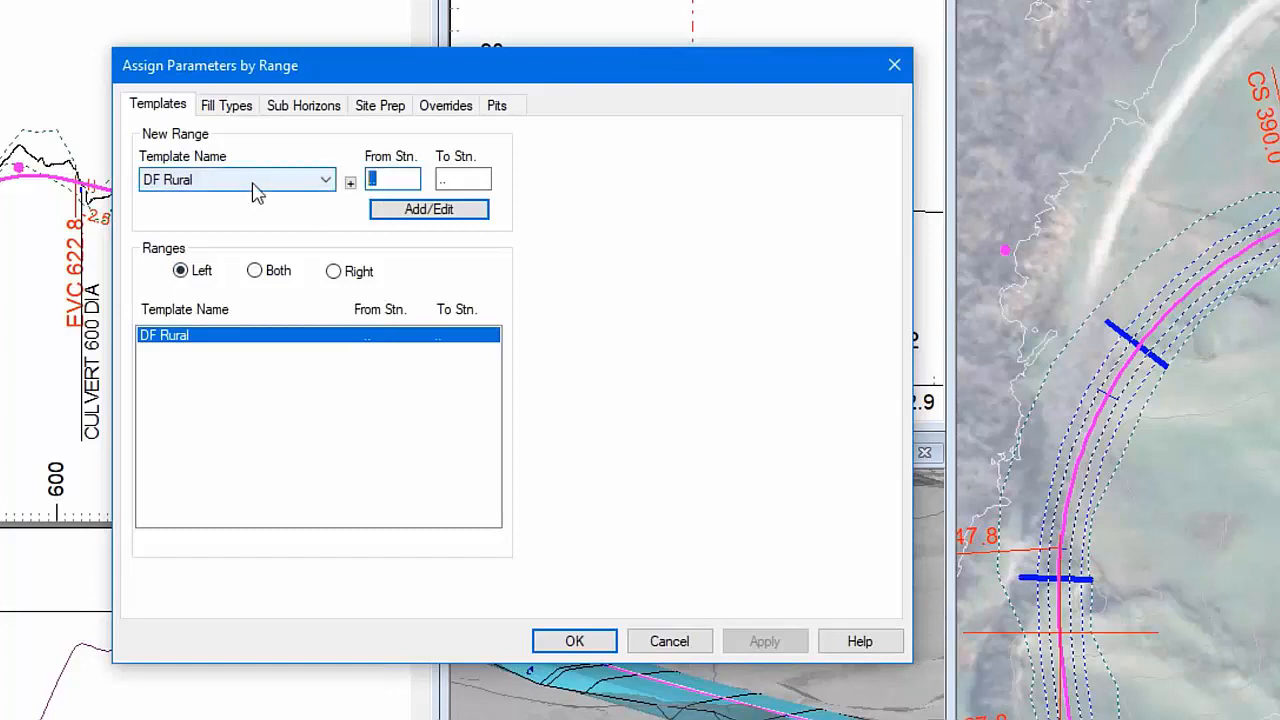
{"action": "type", "text": "220"}
{"action": "key", "text": "Tab"}
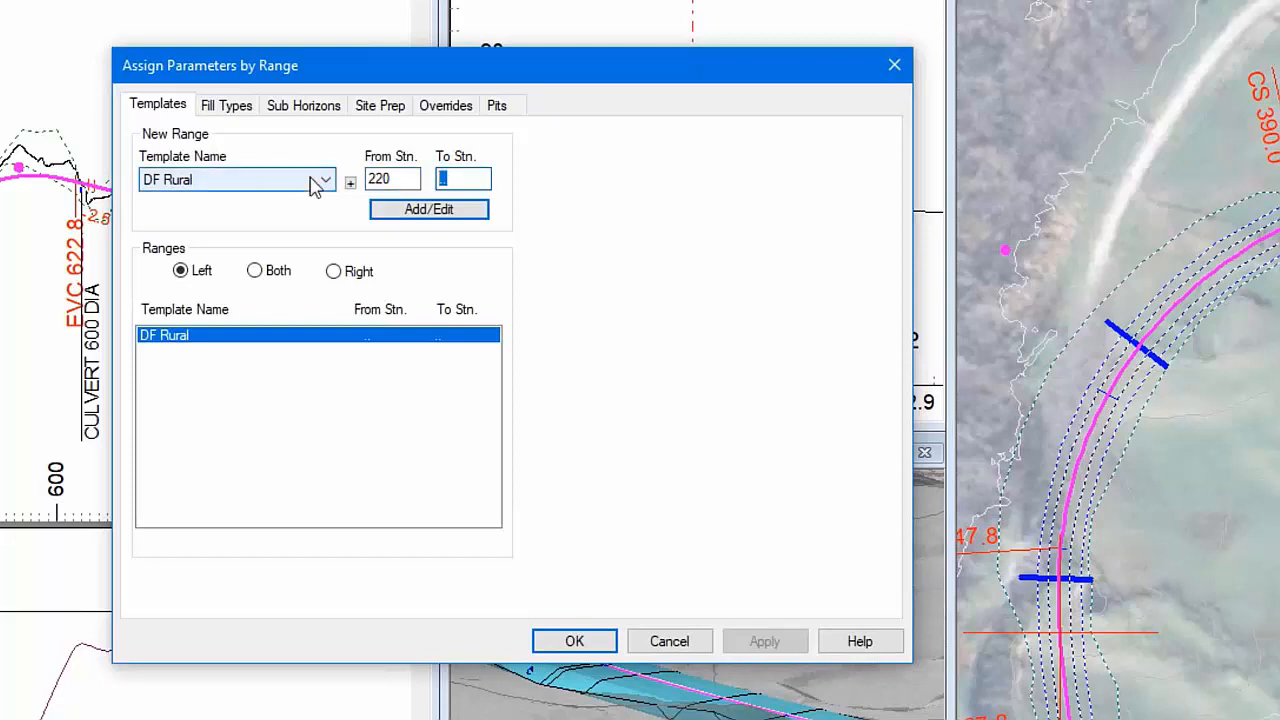
{"action": "type", "text": "390"}
{"action": "left_click", "coordinate": [322, 182]}
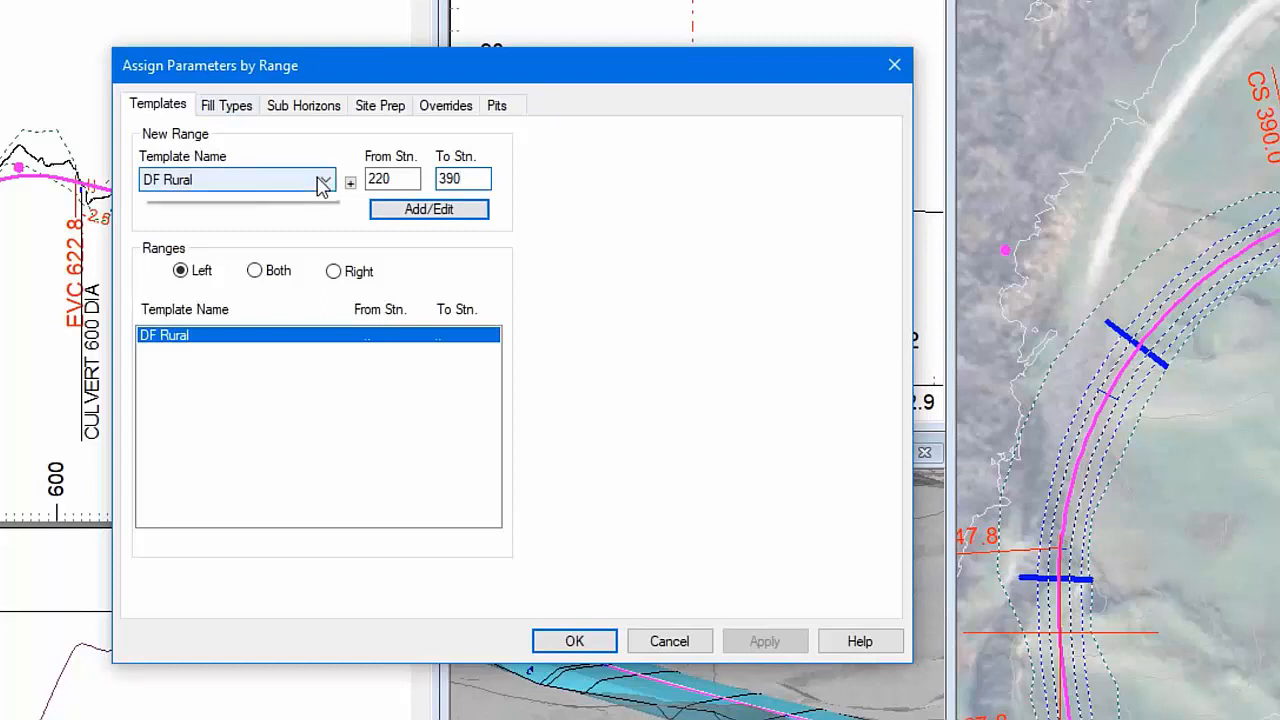
{"action": "left_click", "coordinate": [272, 247]}
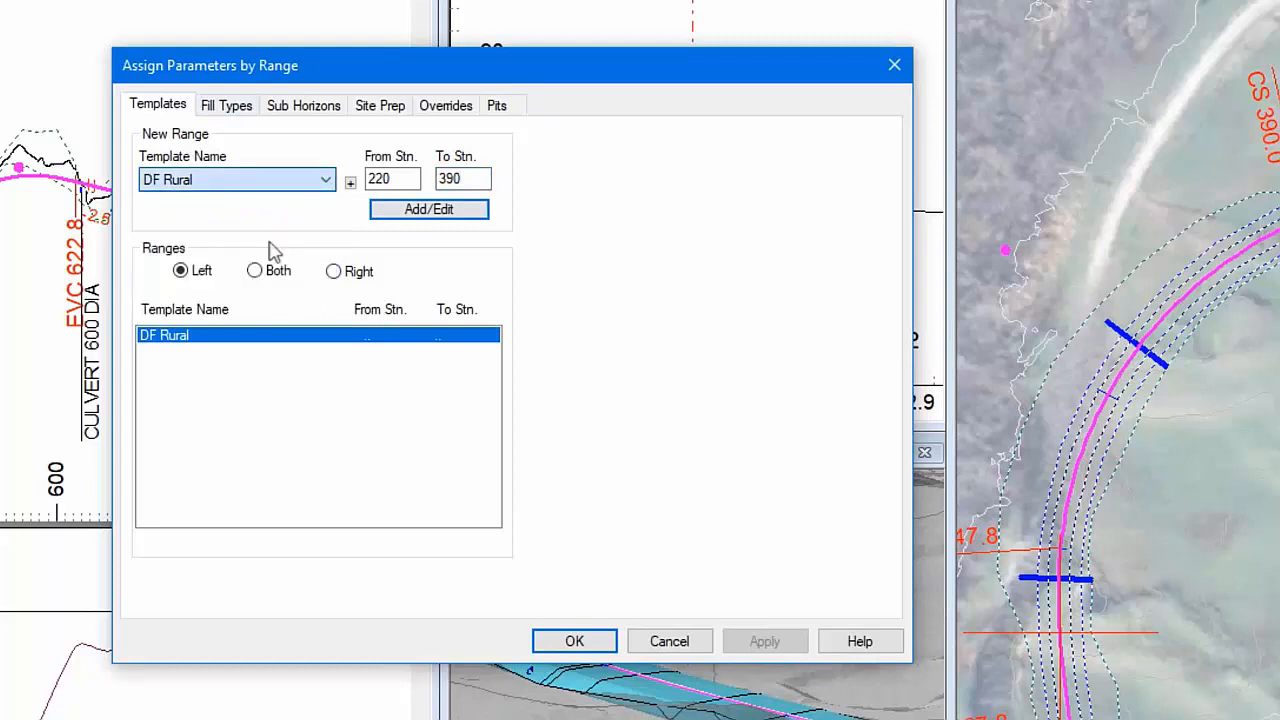
{"action": "left_click", "coordinate": [446, 216]}
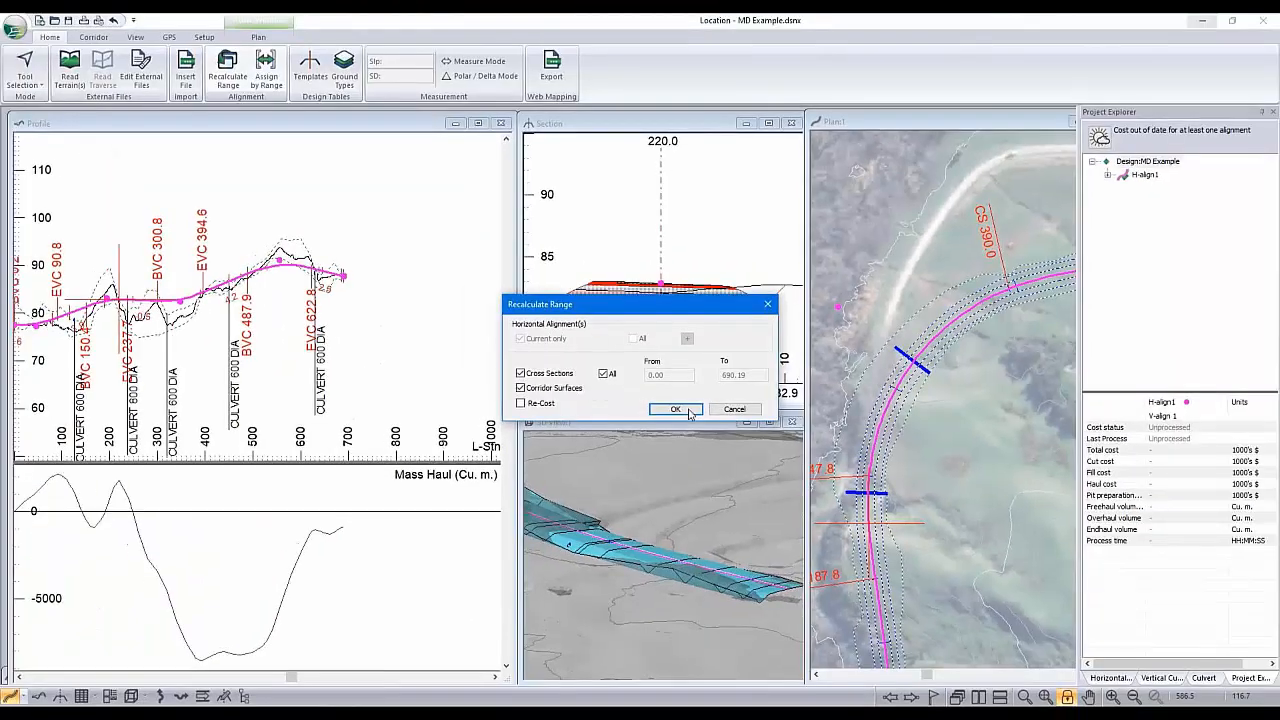
Step: Recalculate all cross sections and corridor surfaces, and make station 280.0 current in the plan
{"action": "left_click", "coordinate": [689, 415]}
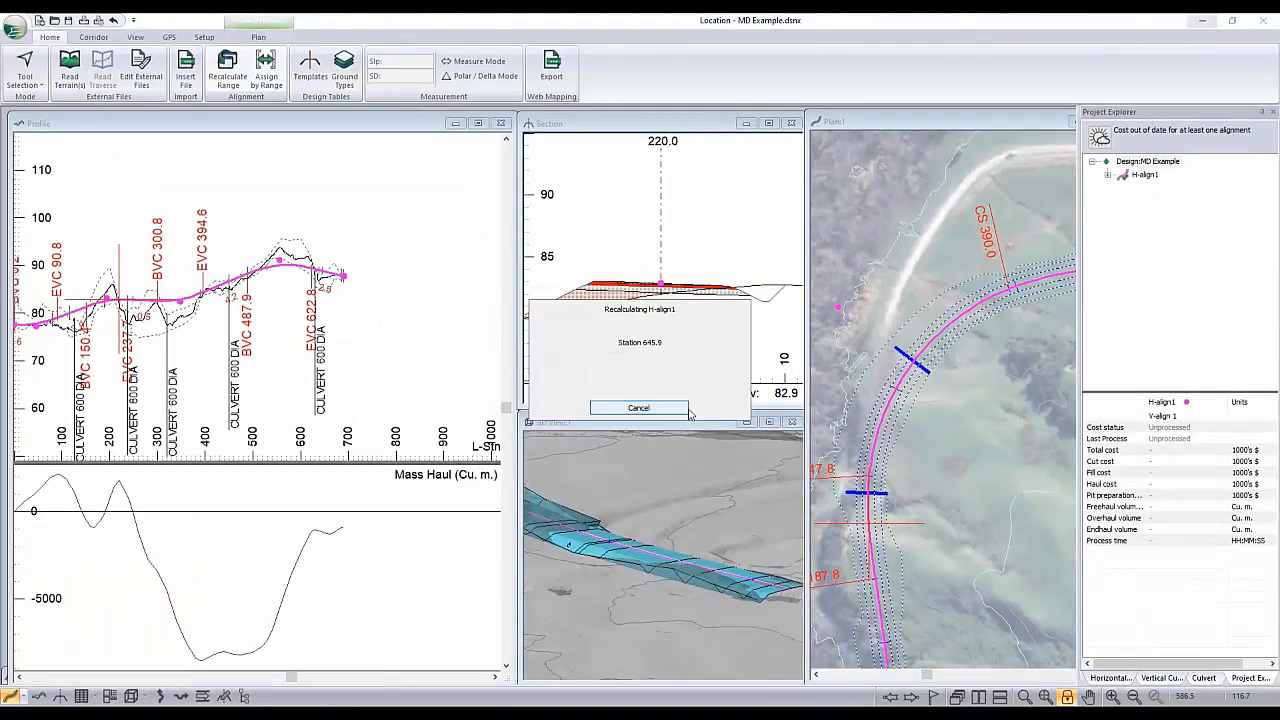
{"action": "left_click", "coordinate": [700, 420]}
{"action": "left_click", "coordinate": [880, 427]}
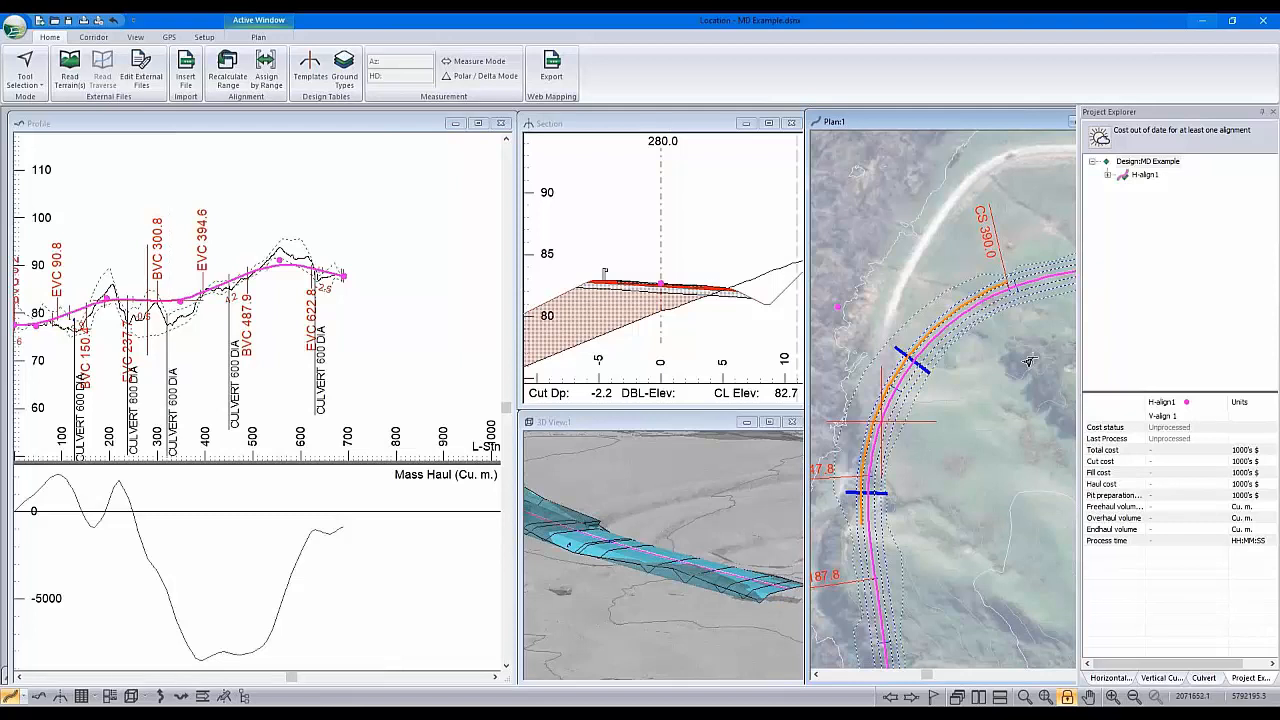
Step: Review the template ranges assigned to both sides of the alignment and close them without changes
{"action": "left_click", "coordinate": [266, 70]}
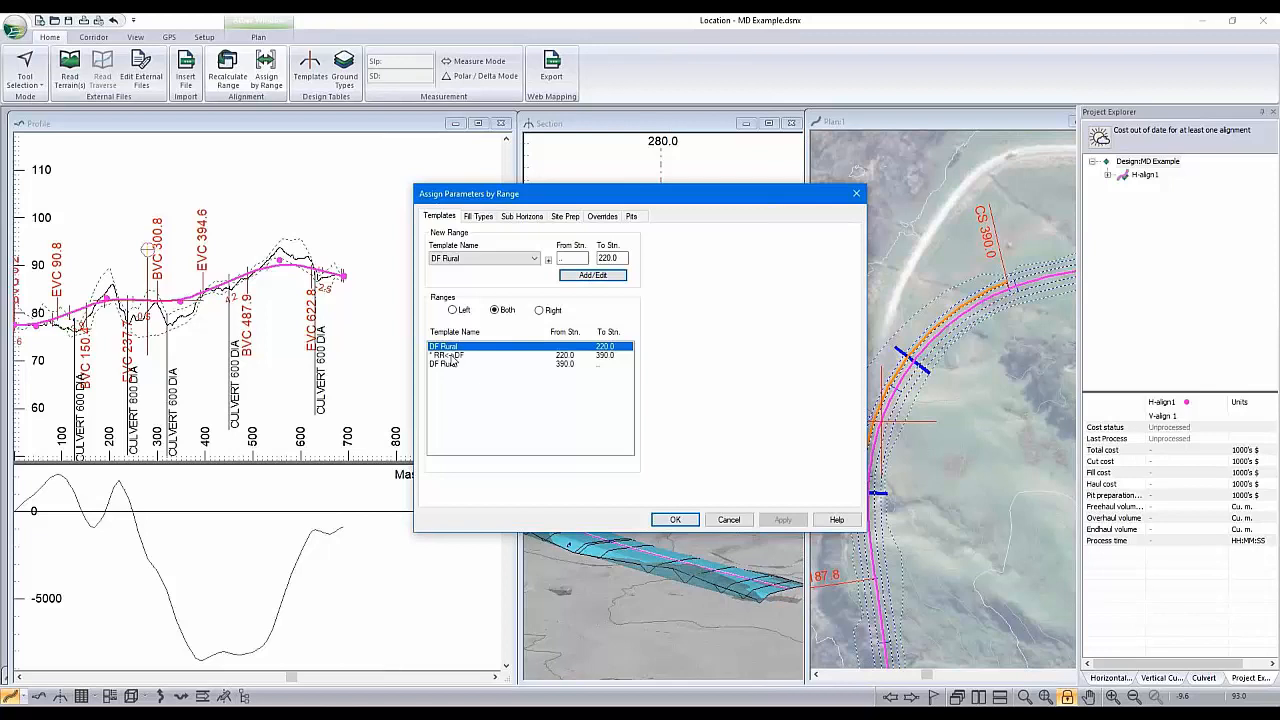
{"action": "left_click", "coordinate": [740, 521]}
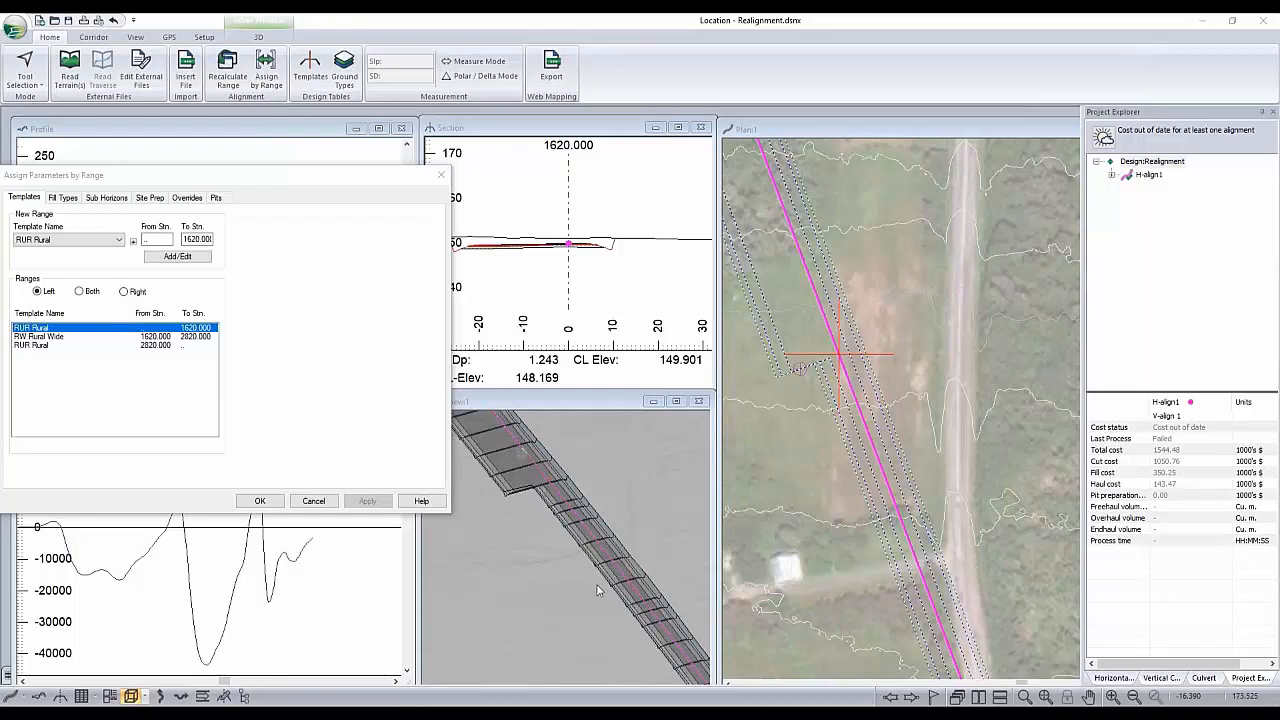
Step: Examine the list of templates available for range assignment, including TP Taper Template
{"action": "left_click", "coordinate": [115, 240]}
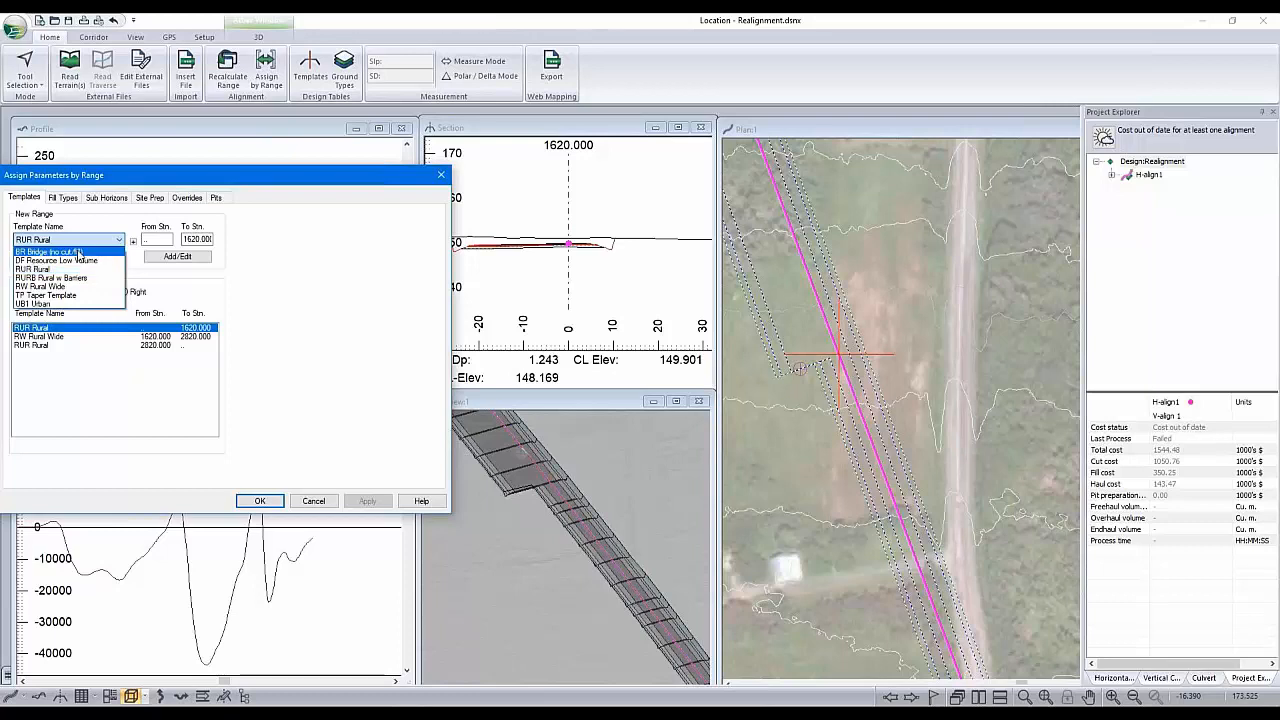
{"action": "key", "text": "Down"}
{"action": "key", "text": "Down"}
{"action": "key", "text": "Down"}
{"action": "key", "text": "Down"}
{"action": "key", "text": "Down"}
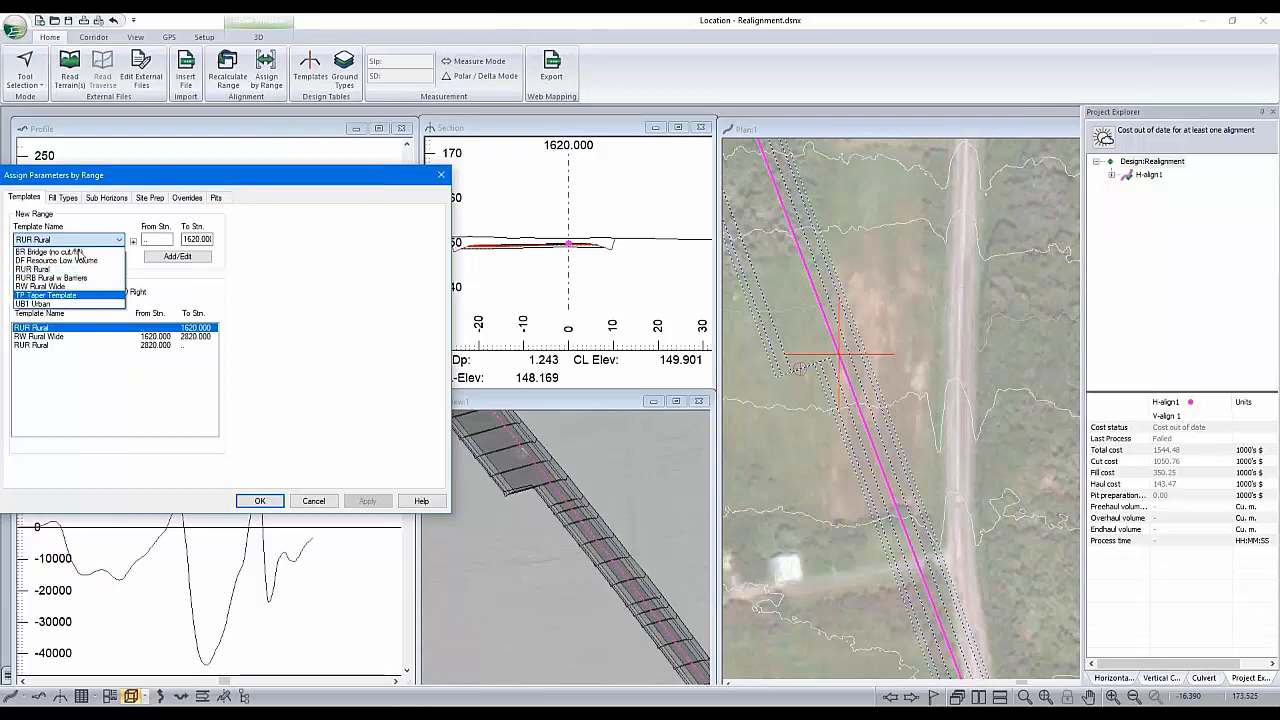
{"action": "key", "text": "Up"}
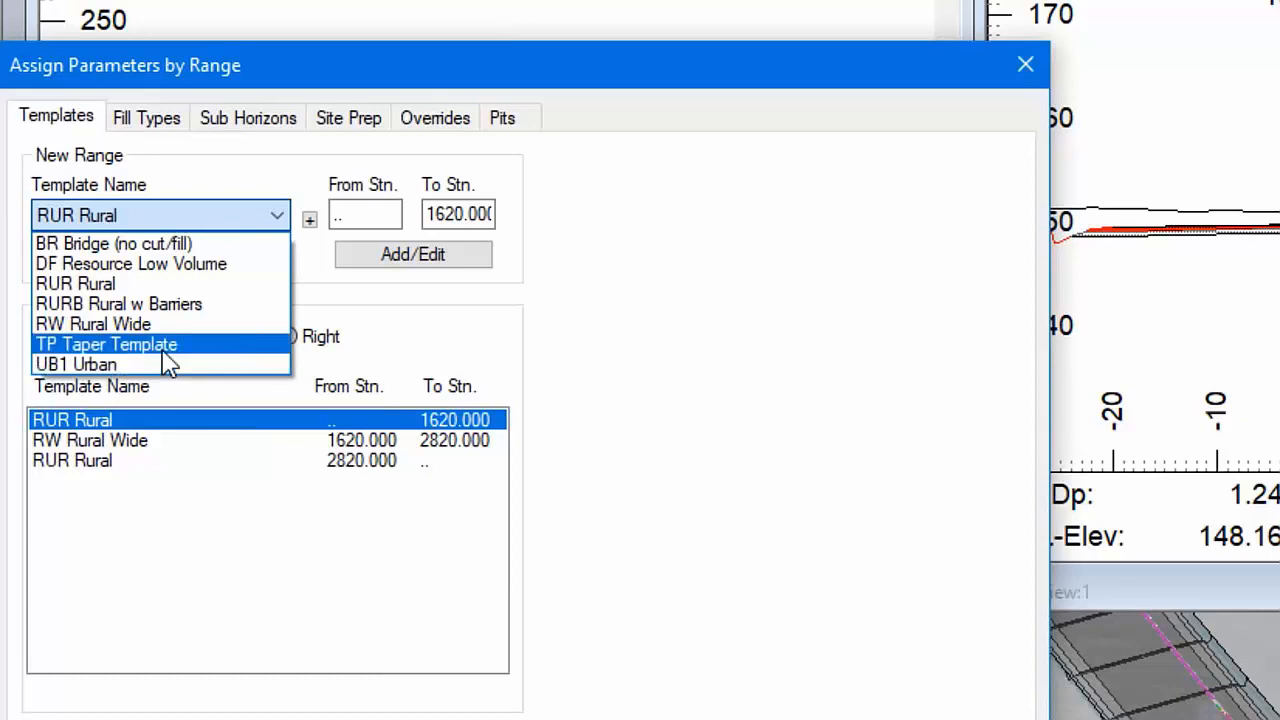
{"action": "left_click", "coordinate": [663, 387]}
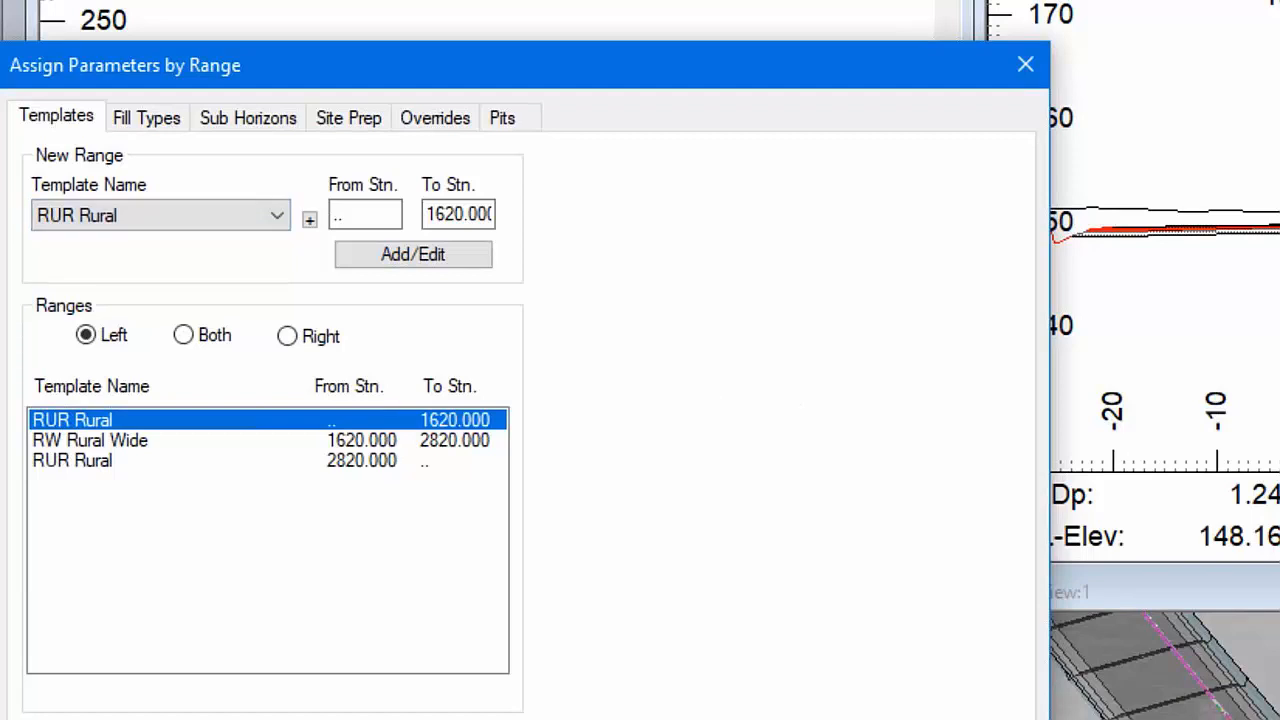
Step: Assign TP Taper Template to the left side from station 1570 to 1620 and recalculate the alignment
{"action": "left_click", "coordinate": [464, 216]}
{"action": "double_click", "coordinate": [383, 215]}
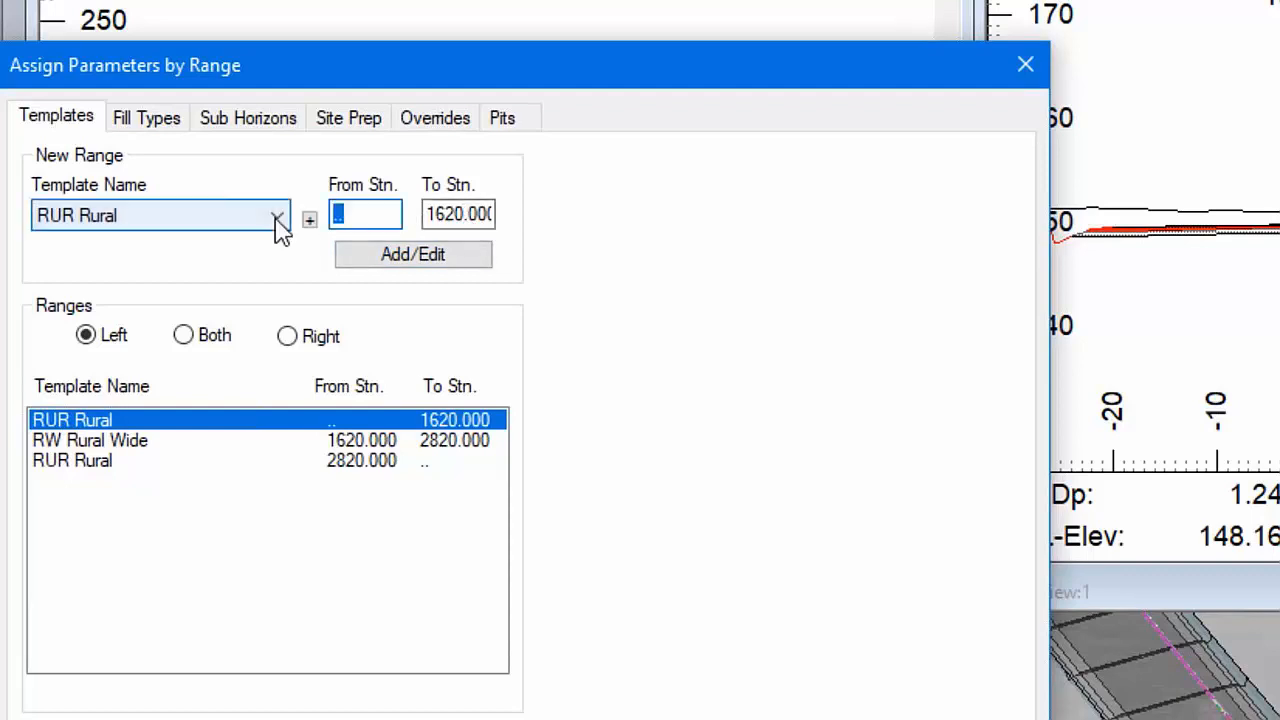
{"action": "left_click", "coordinate": [278, 218]}
{"action": "left_click", "coordinate": [285, 218]}
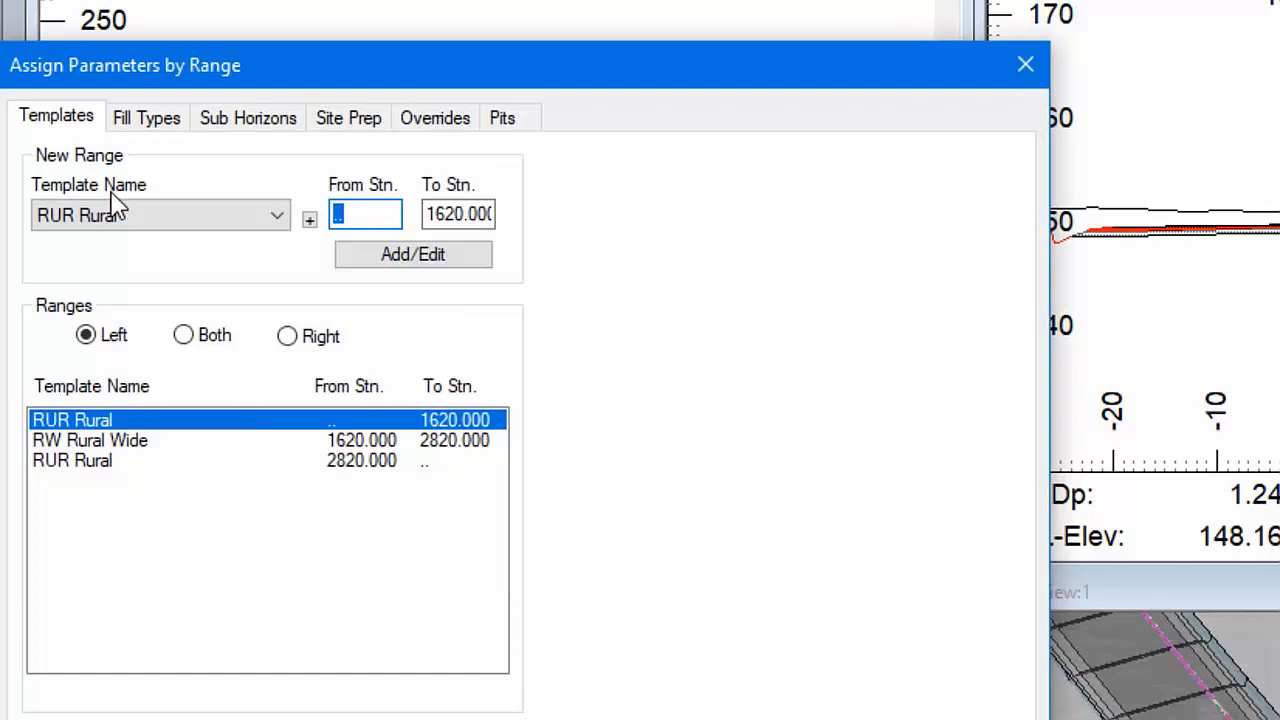
{"action": "type", "text": "1570"}
{"action": "left_click", "coordinate": [117, 218]}
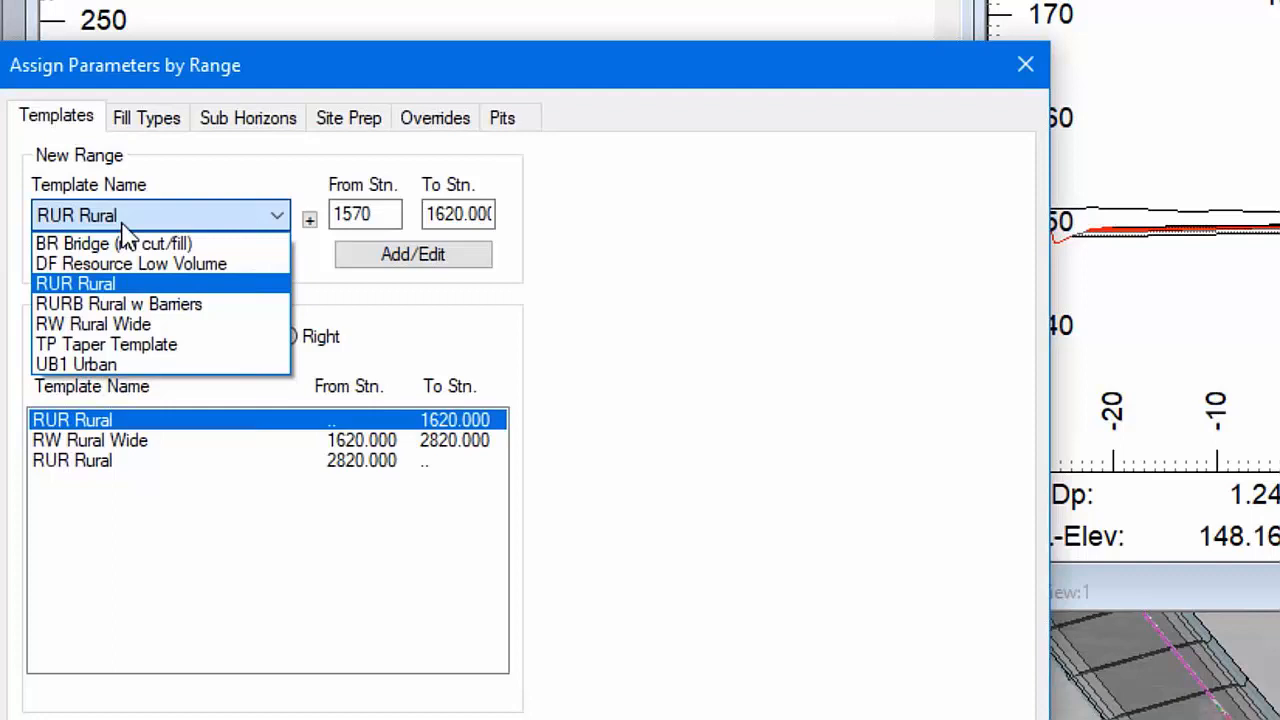
{"action": "left_click", "coordinate": [100, 346]}
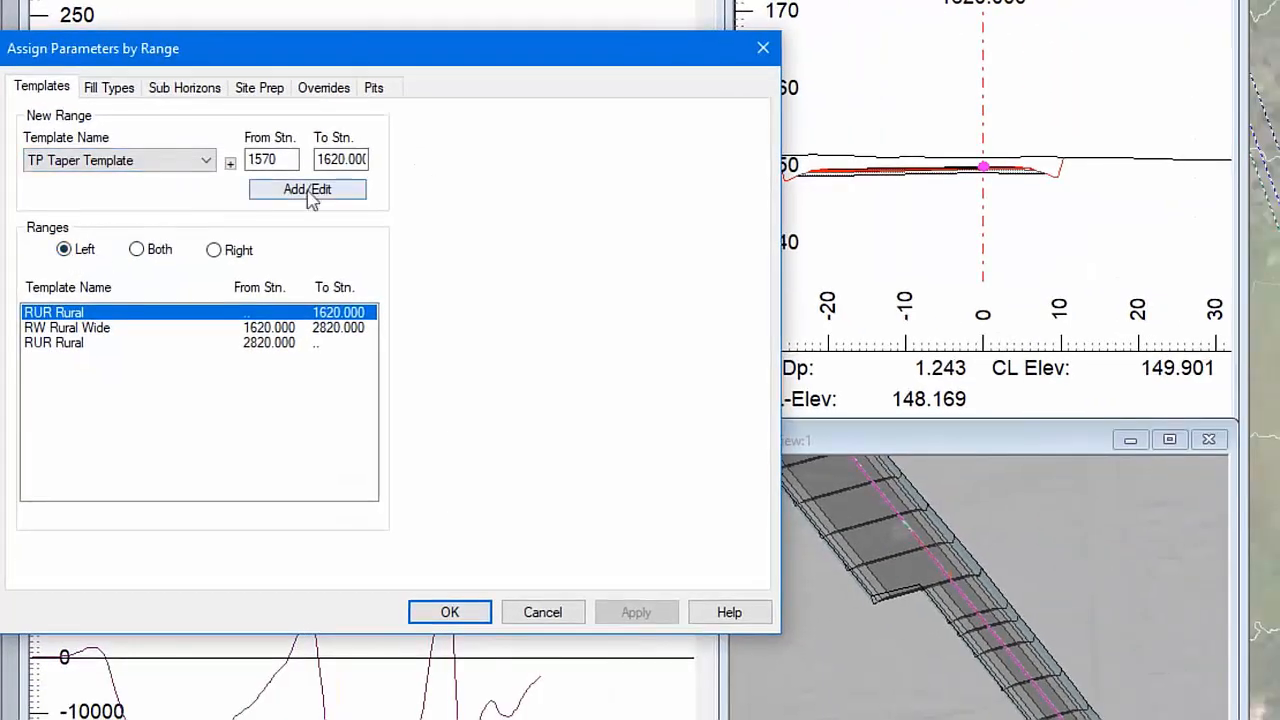
{"action": "left_click", "coordinate": [312, 193]}
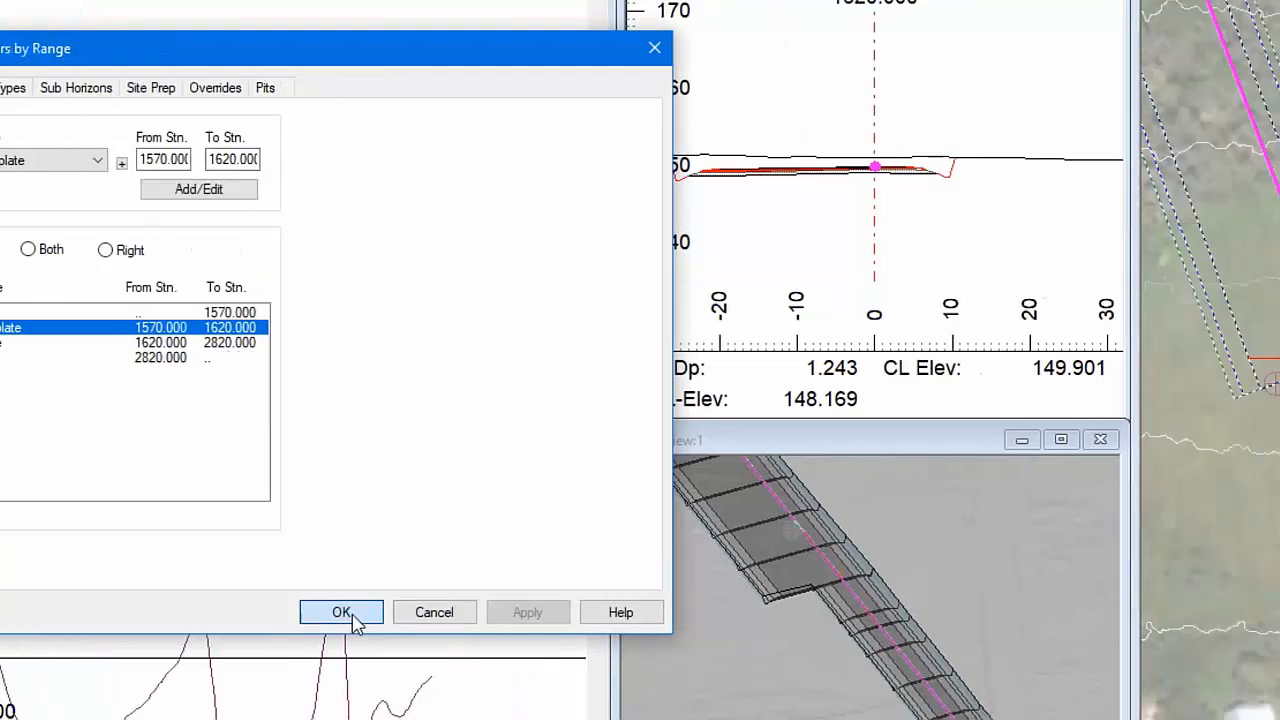
{"action": "left_click", "coordinate": [341, 612]}
{"action": "left_click", "coordinate": [766, 455]}
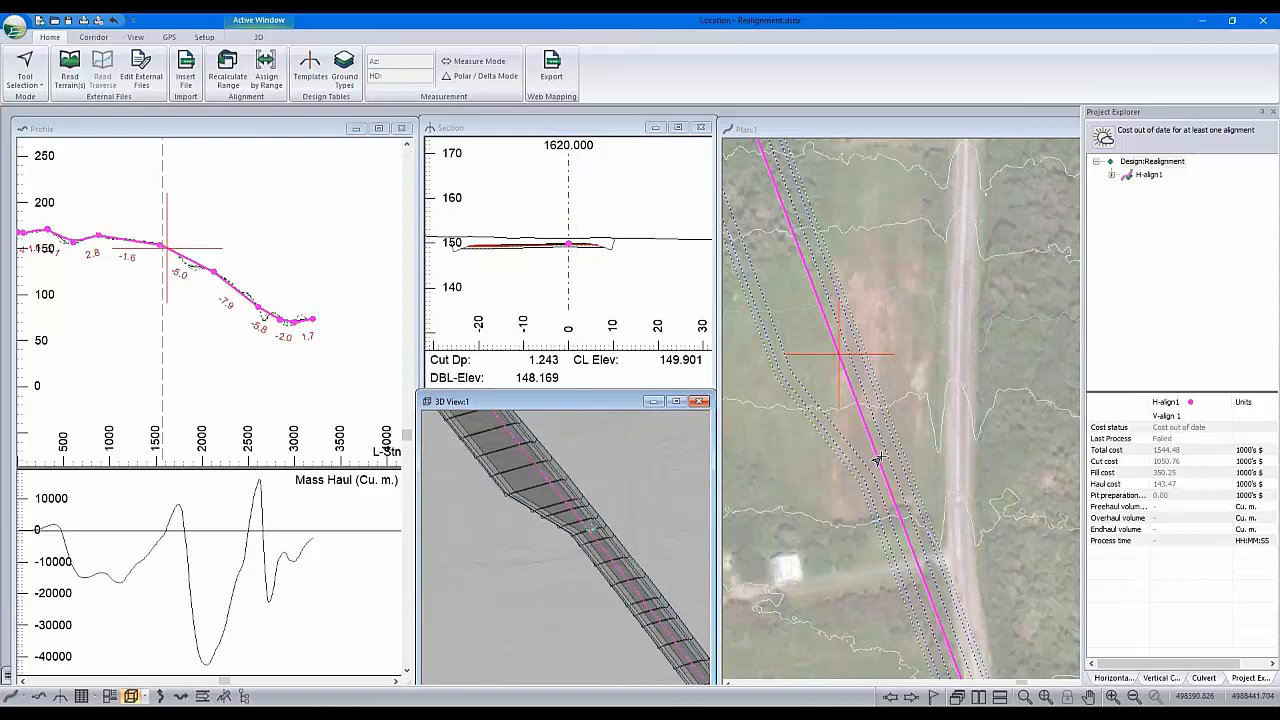
Step: Retrieve the FF6 Bridges folder from the e-Library, look over its components, and cancel the template edits
{"action": "mouse_move", "coordinate": [828, 351]}
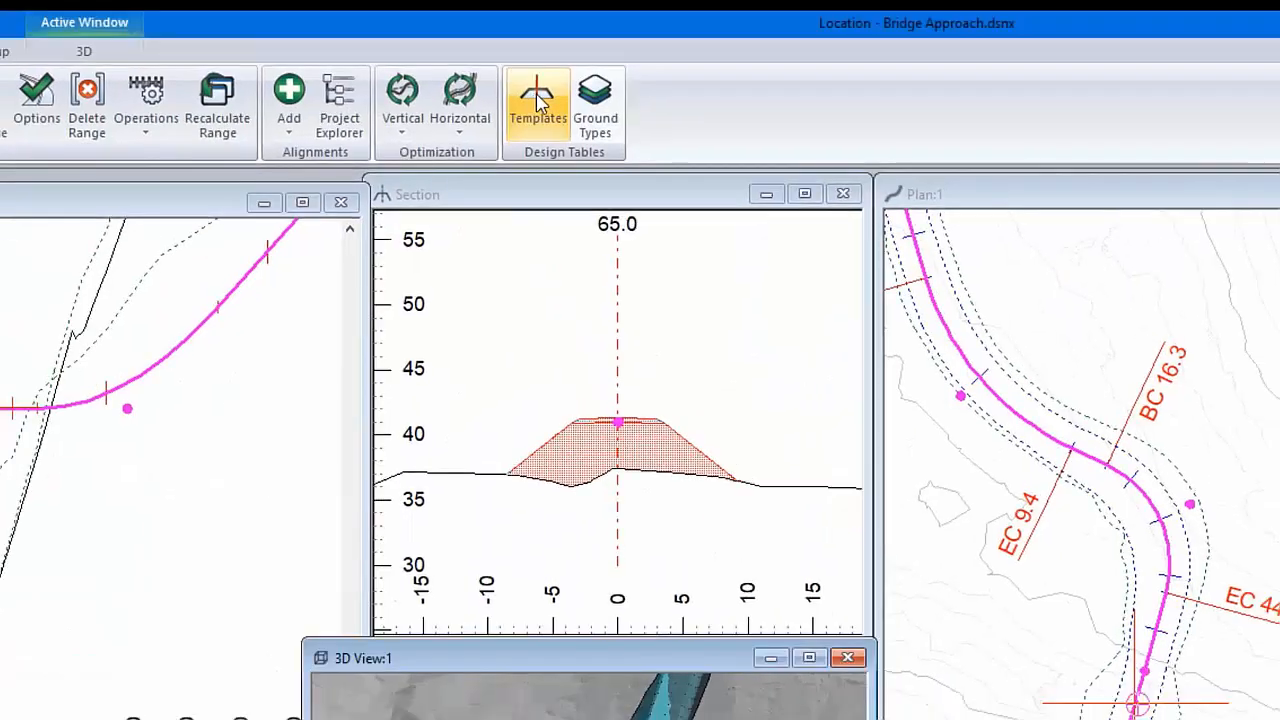
{"action": "left_click", "coordinate": [526, 66]}
{"action": "left_click", "coordinate": [512, 92]}
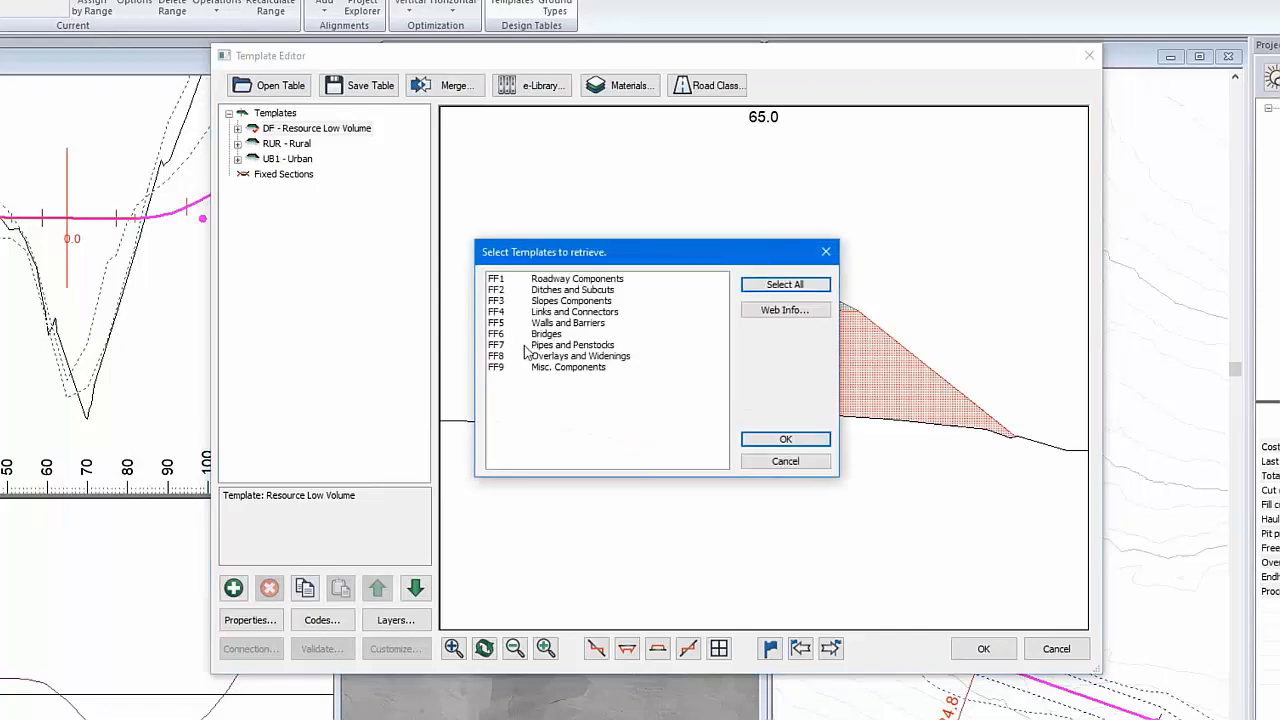
{"action": "left_click", "coordinate": [552, 334]}
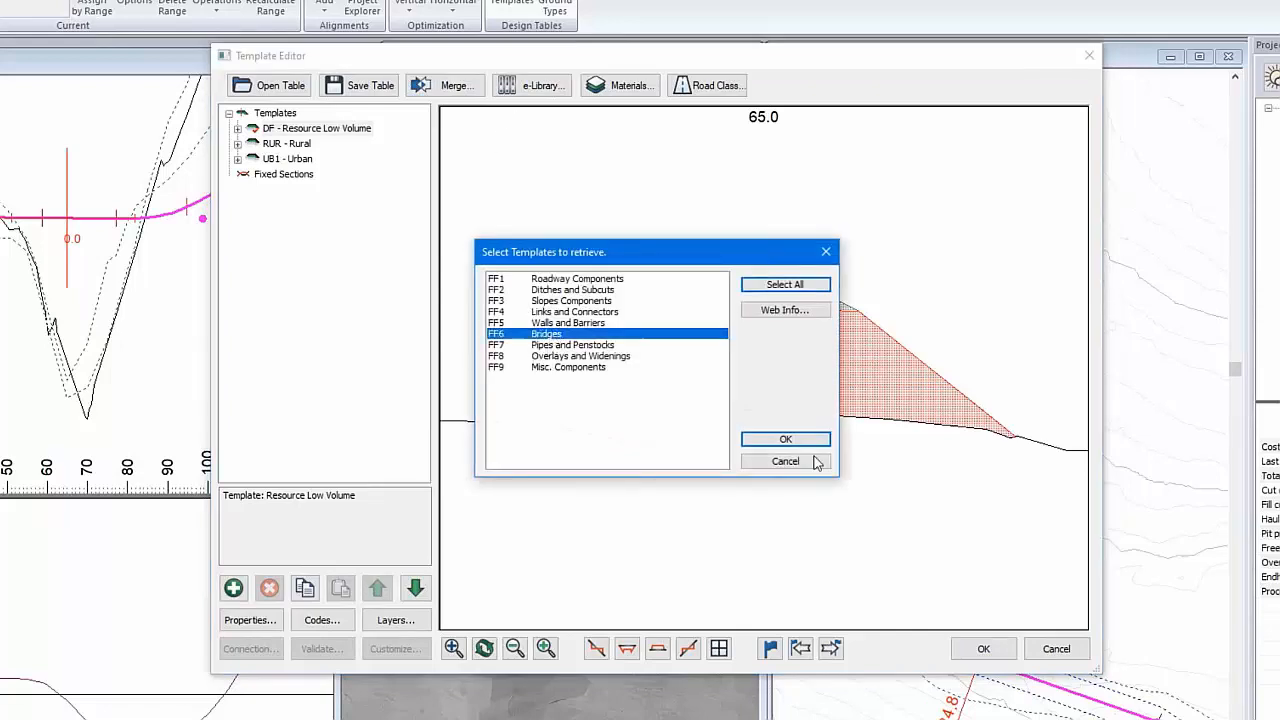
{"action": "left_click", "coordinate": [806, 443]}
{"action": "left_click", "coordinate": [238, 175]}
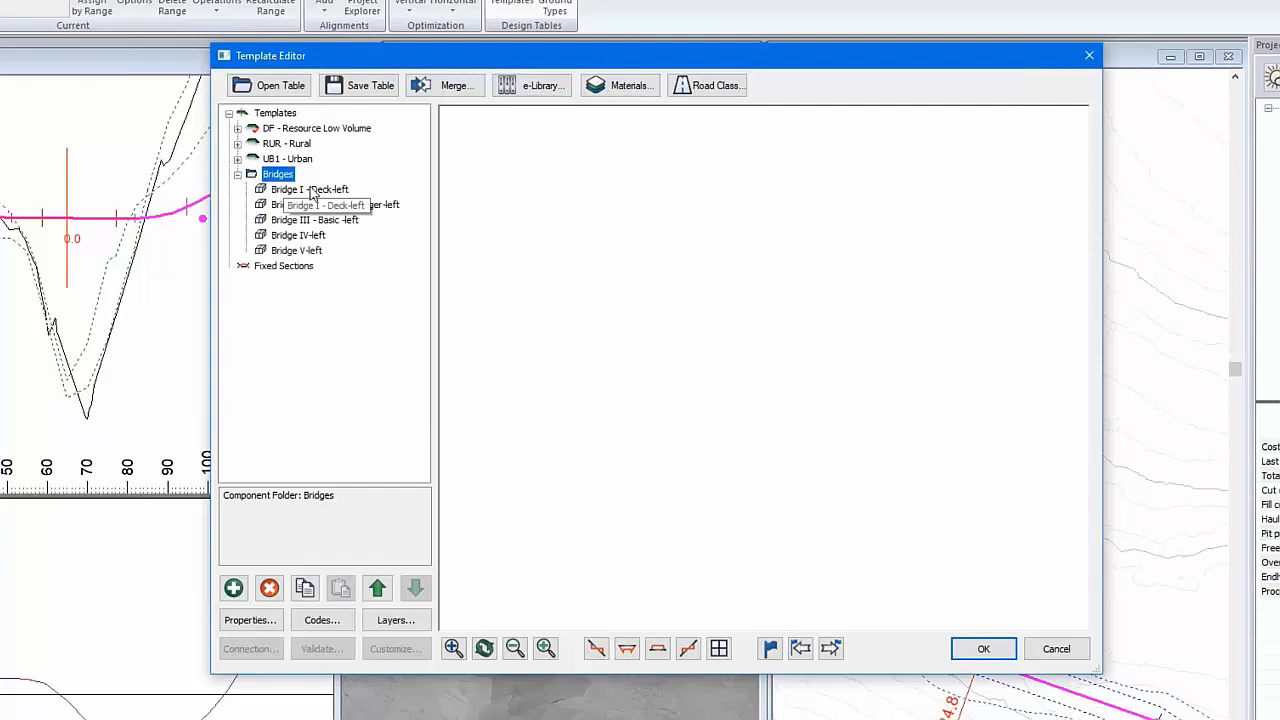
{"action": "left_click", "coordinate": [1056, 648]}
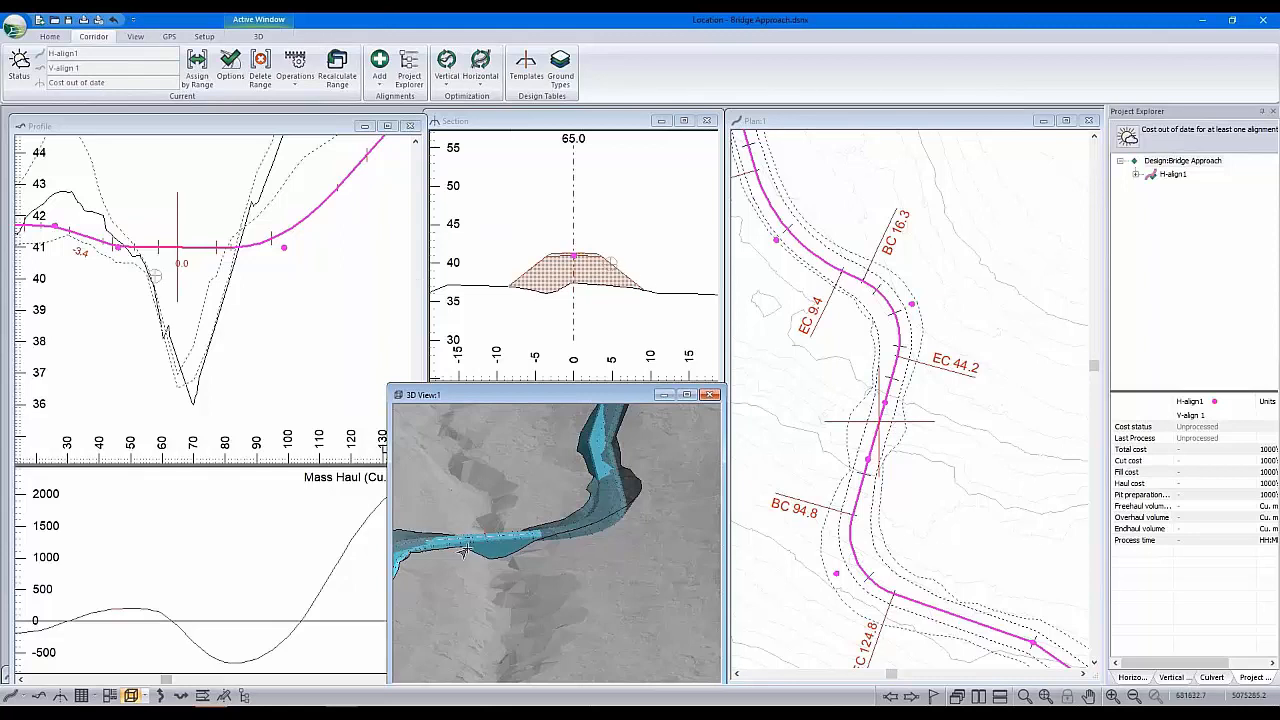
Step: Assign the BR Bridge (no cut/fill) template to both sides of the alignment from station 58.8 to 77.1
{"action": "mouse_move", "coordinate": [510, 477]}
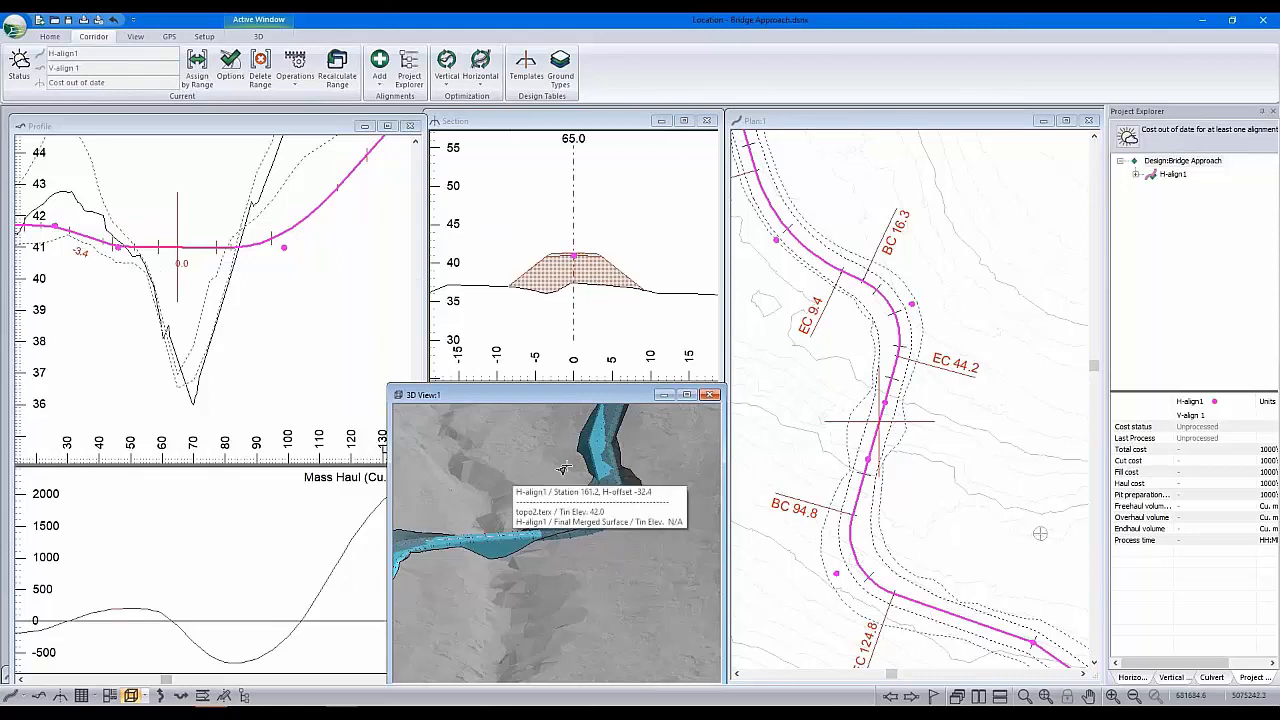
{"action": "mouse_move", "coordinate": [513, 541]}
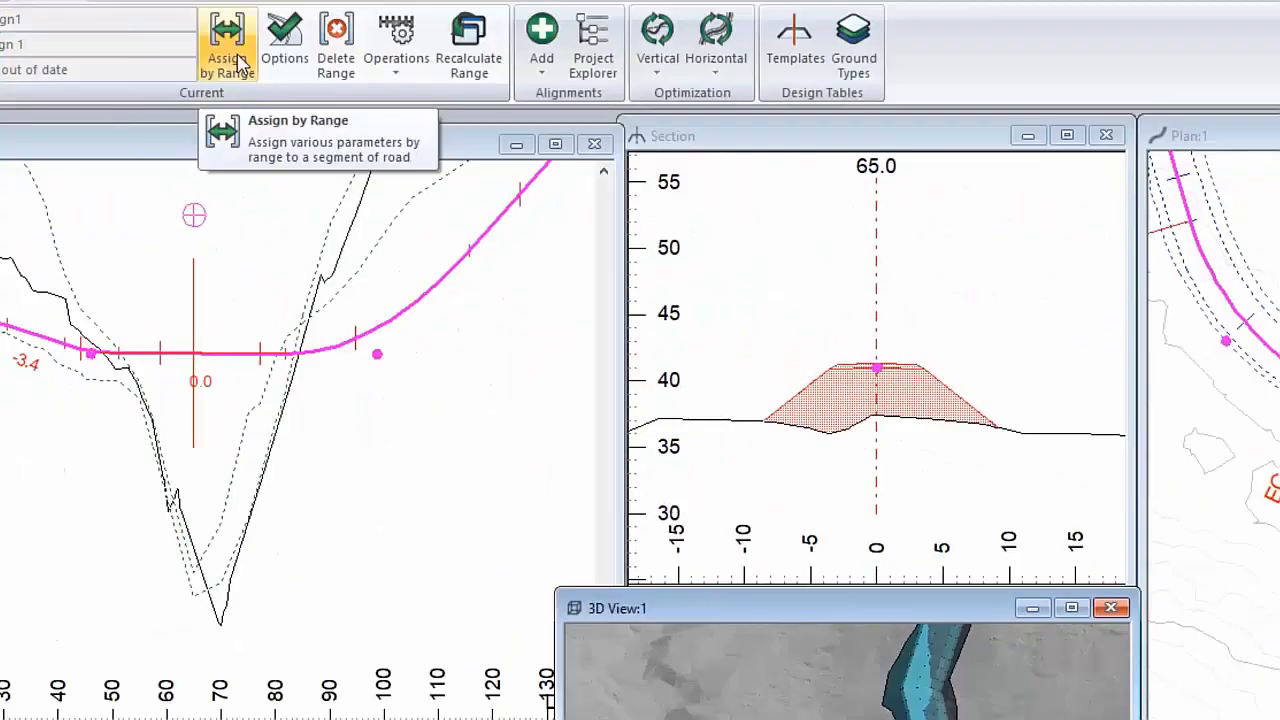
{"action": "left_click", "coordinate": [197, 68]}
{"action": "left_click", "coordinate": [374, 176]}
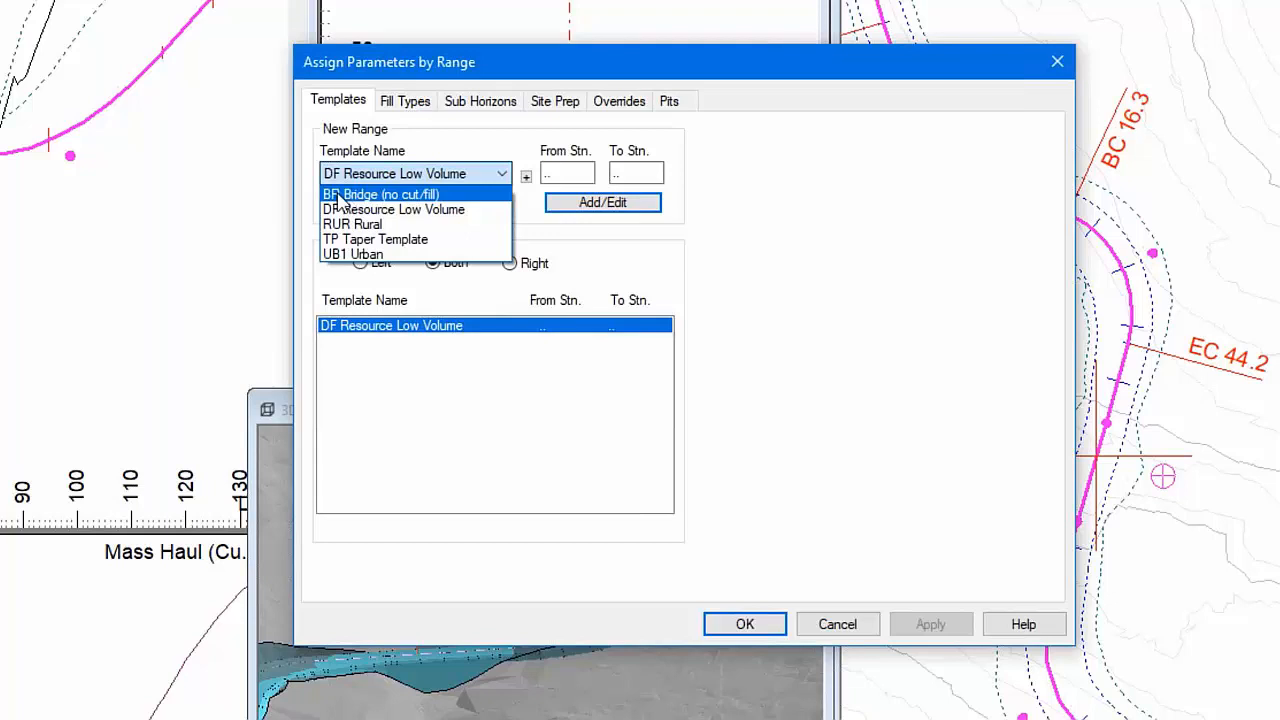
{"action": "left_click", "coordinate": [437, 196]}
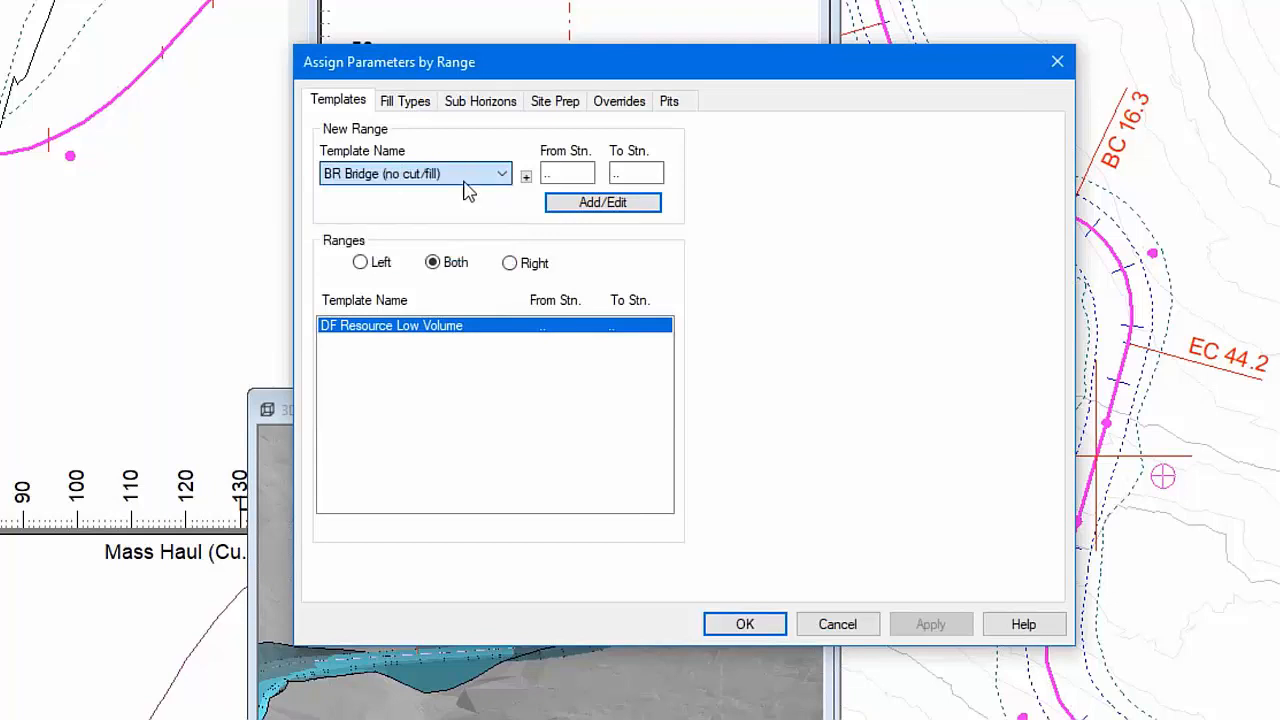
{"action": "double_click", "coordinate": [569, 170]}
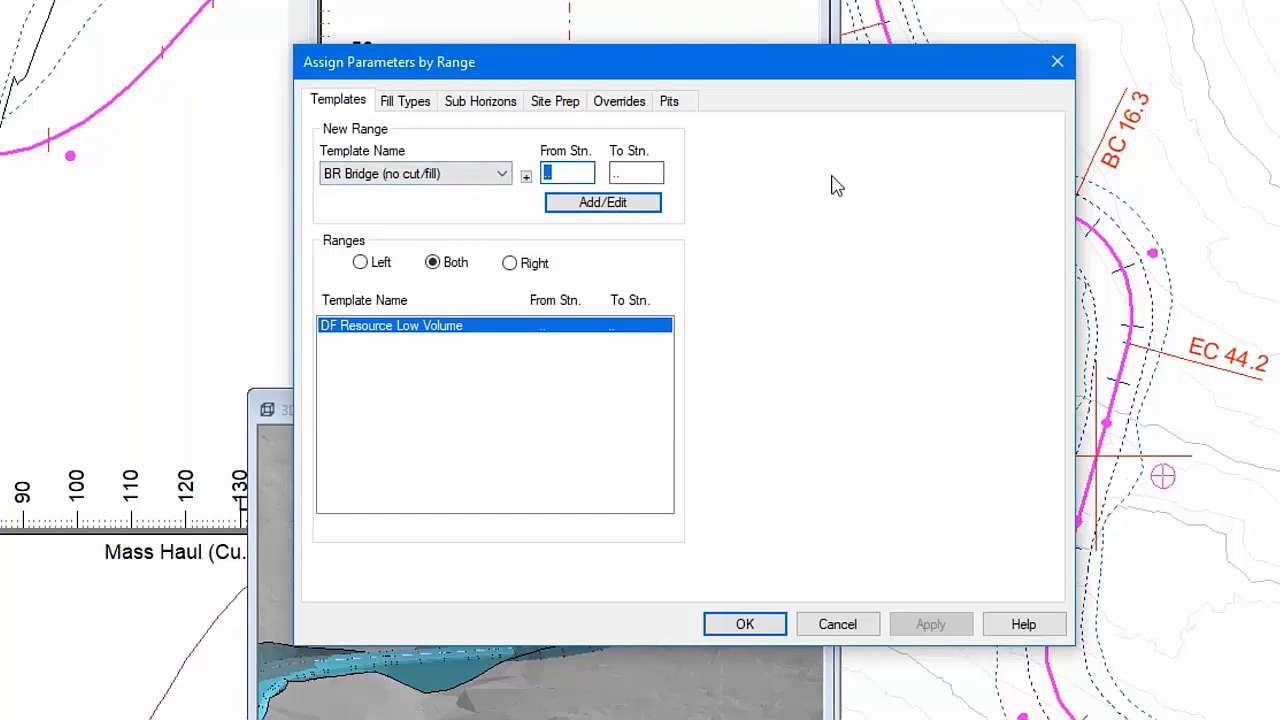
{"action": "type", "text": "58.8"}
{"action": "double_click", "coordinate": [625, 174]}
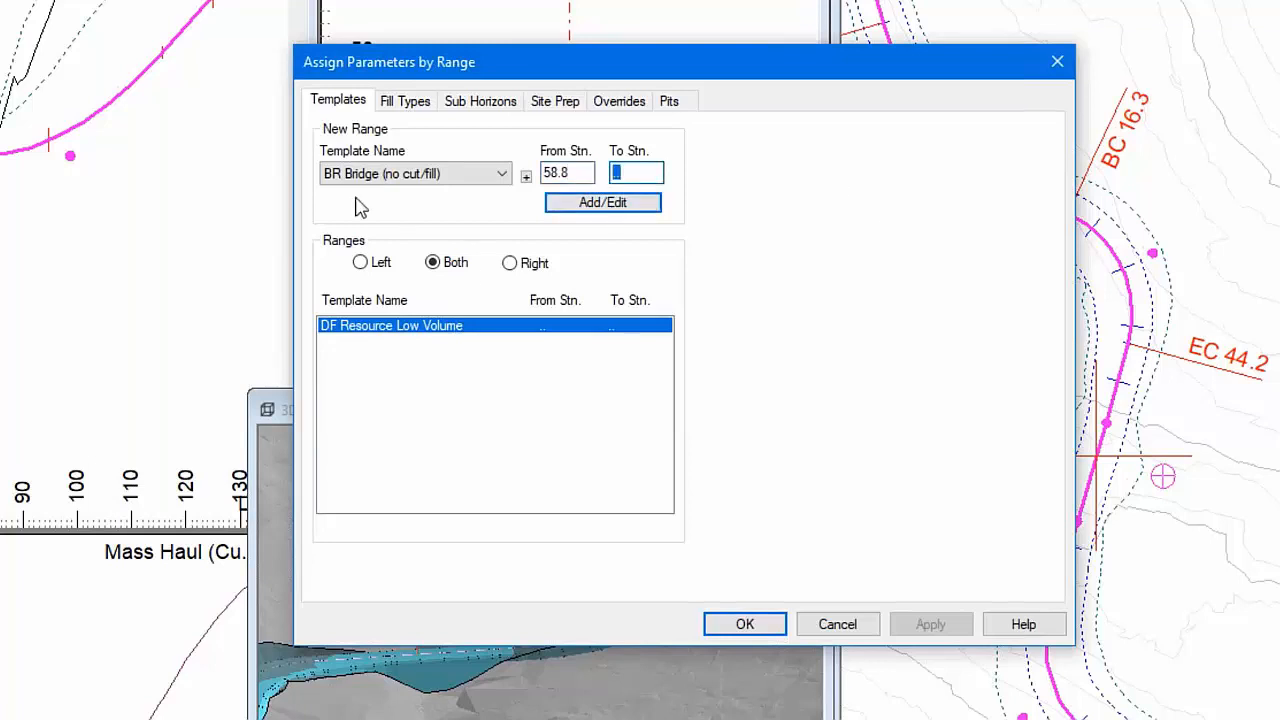
{"action": "type", "text": "77.1"}
{"action": "left_click", "coordinate": [655, 203]}
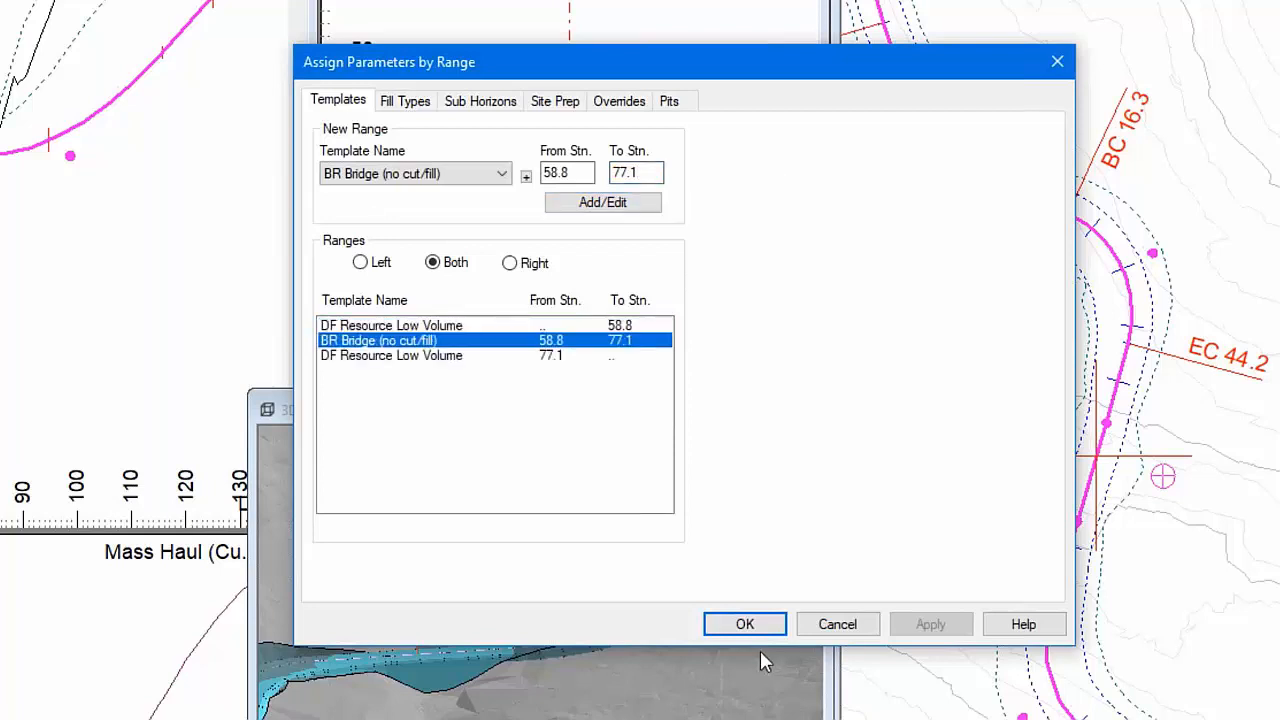
{"action": "left_click", "coordinate": [750, 625]}
{"action": "left_click", "coordinate": [738, 433]}
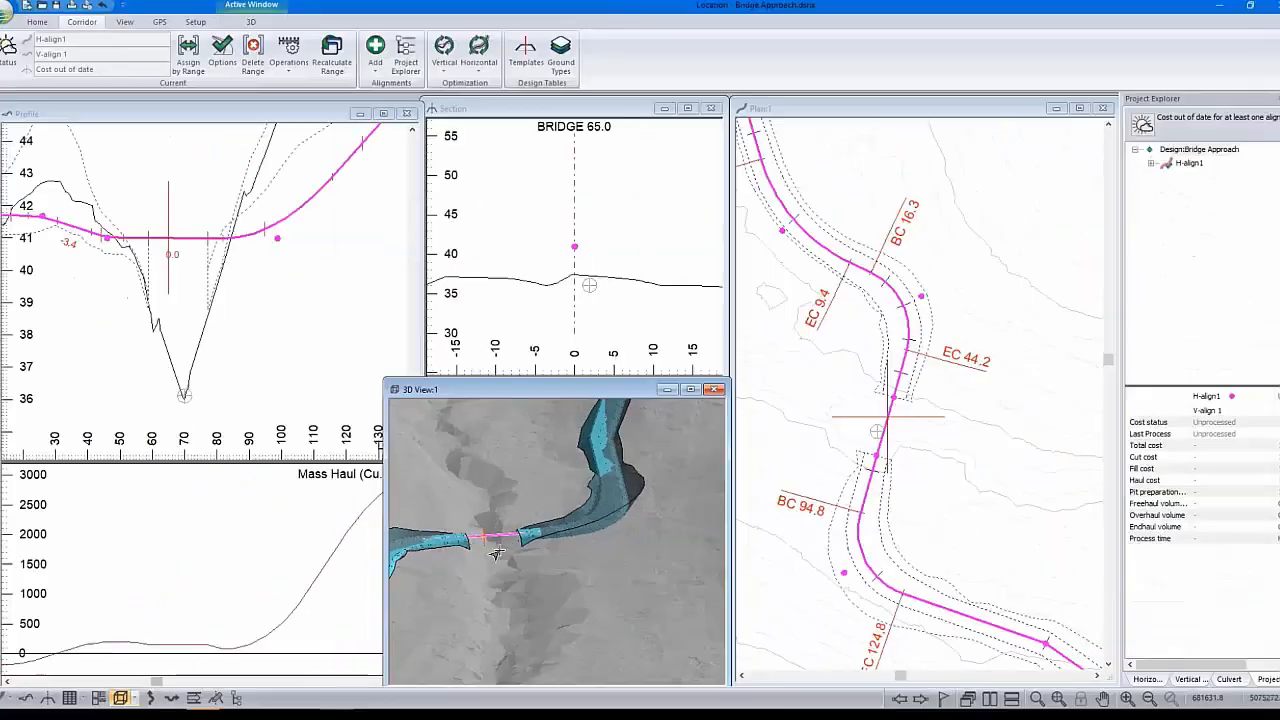
Step: Save the Access w Rock Fill, Mine and Machine Trail templates to a template file named Mine Cross Sections.tpl
{"action": "mouse_move", "coordinate": [464, 518]}
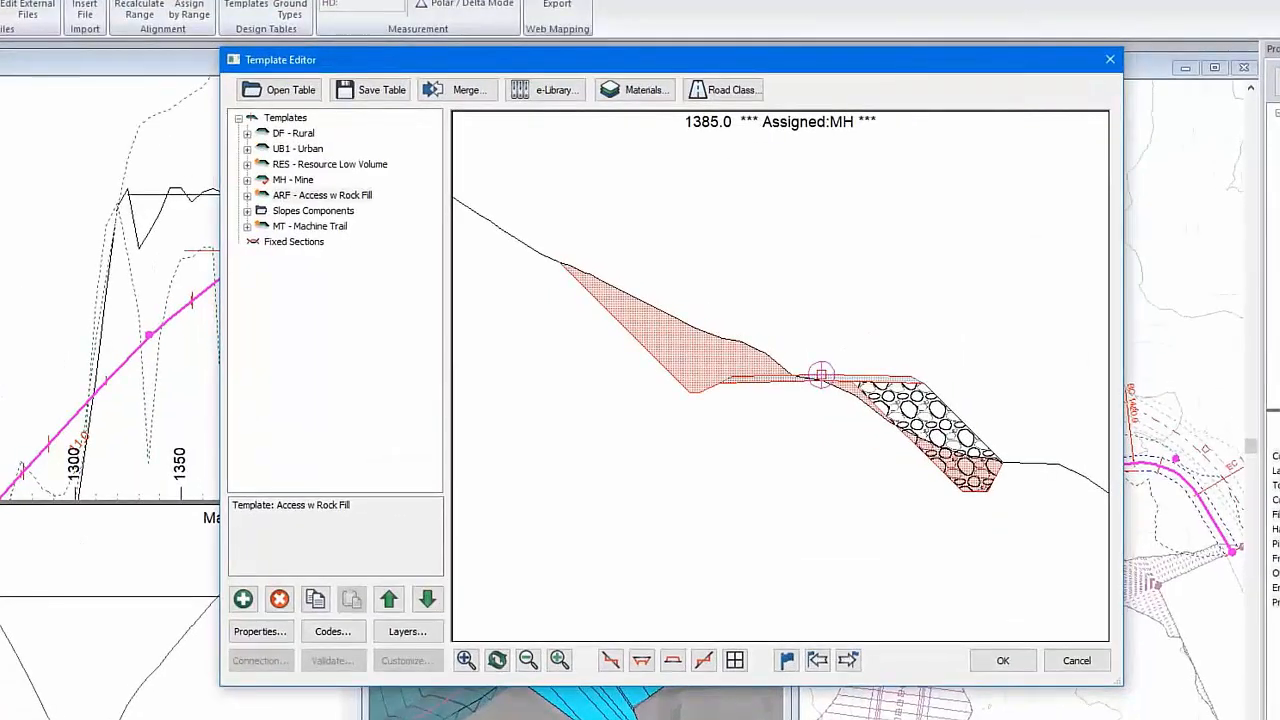
{"action": "left_click", "coordinate": [381, 90]}
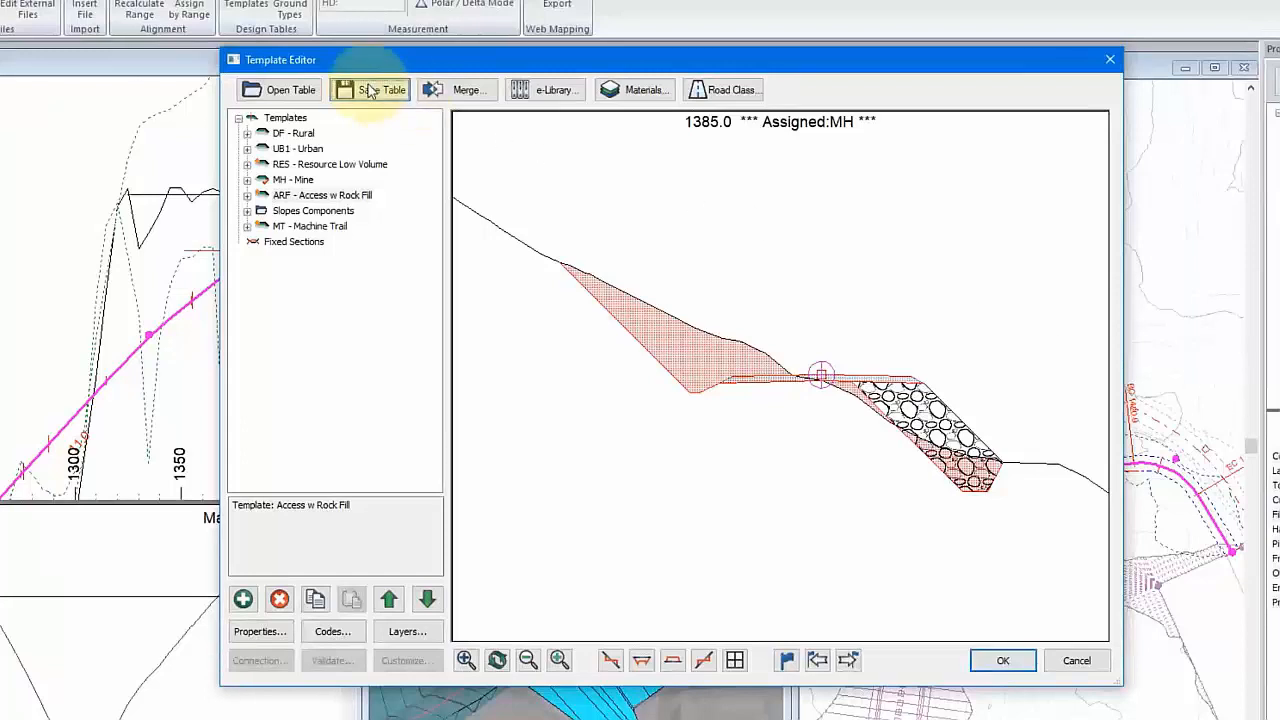
{"action": "left_click", "coordinate": [572, 332]}
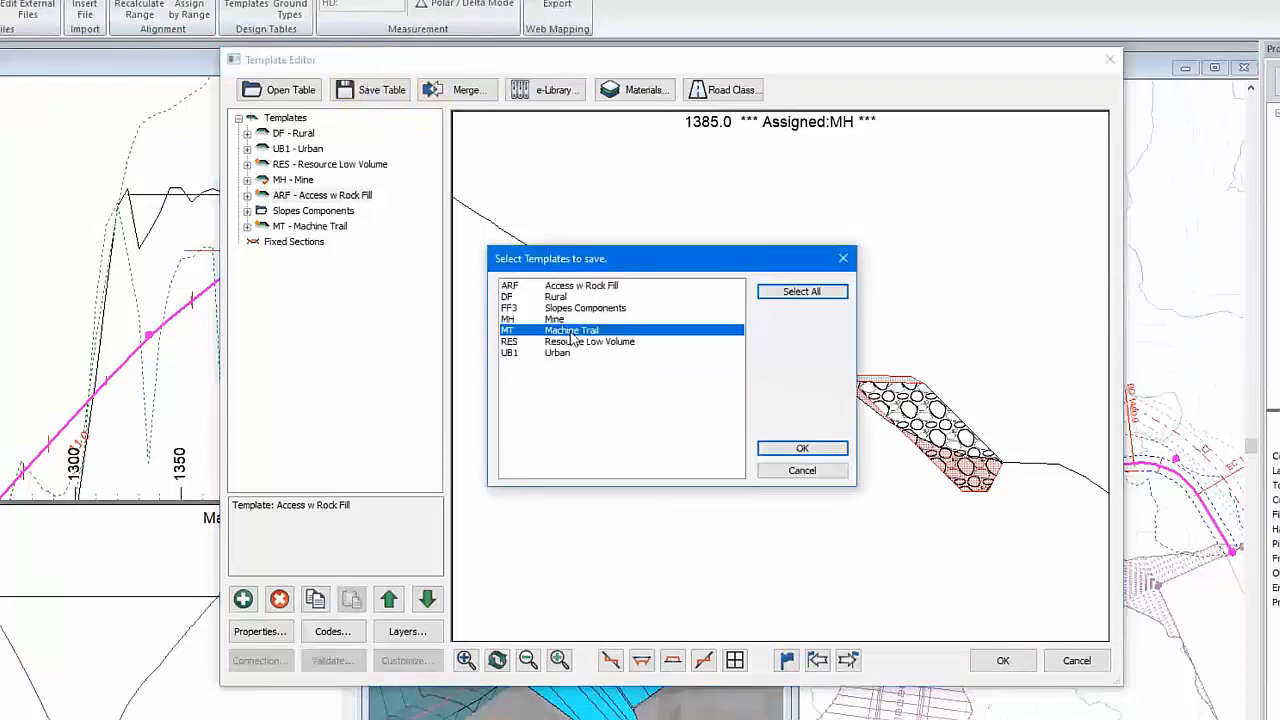
{"action": "left_click", "coordinate": [558, 319], "text": "ctrl"}
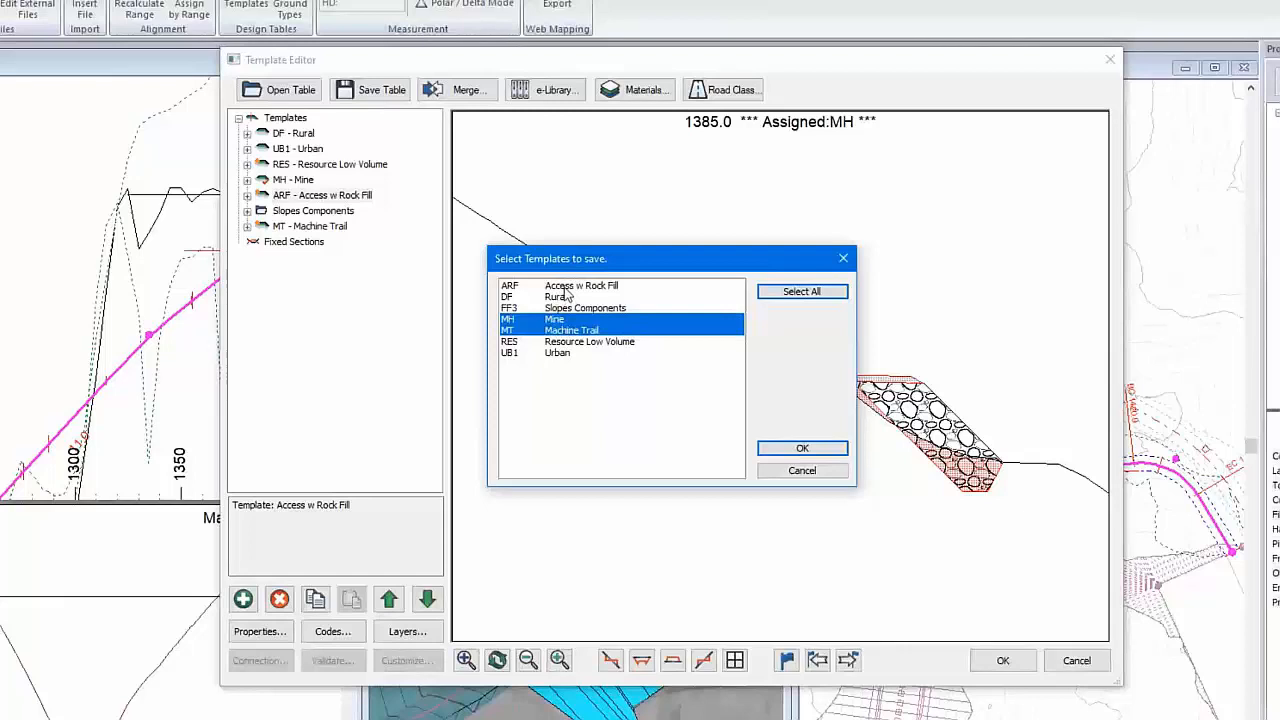
{"action": "left_click", "coordinate": [565, 287], "text": "ctrl"}
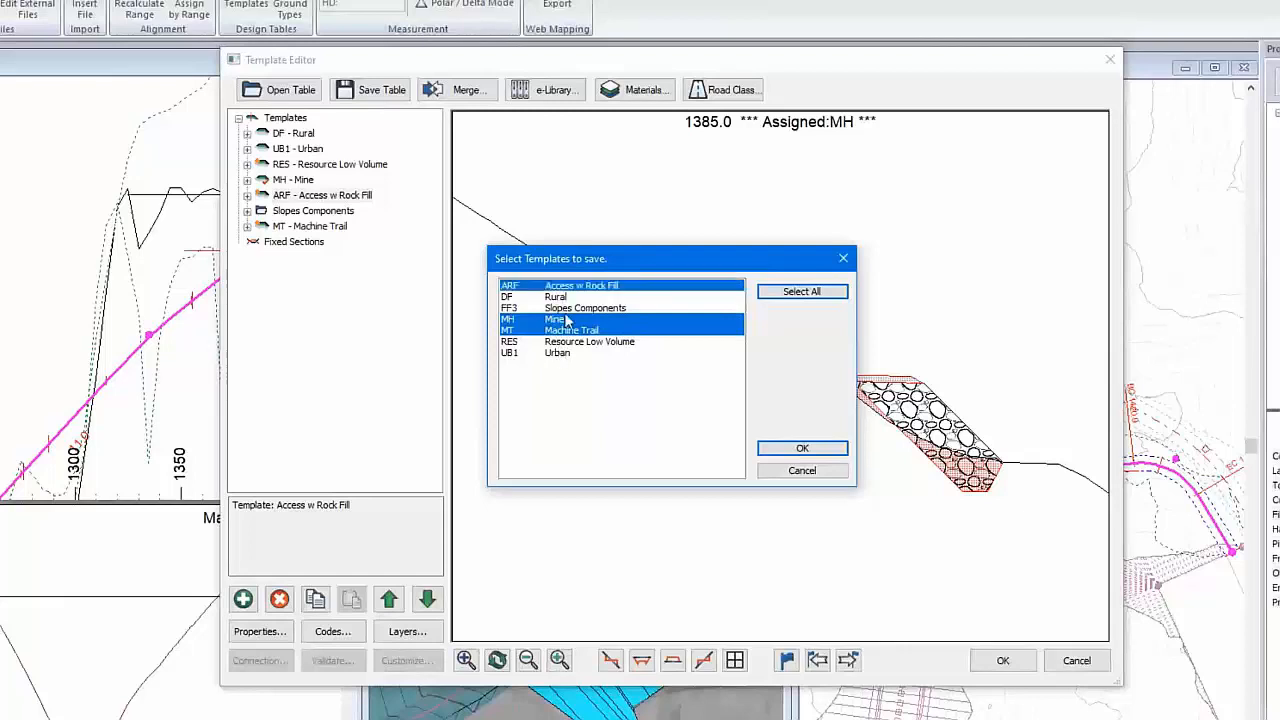
{"action": "left_click", "coordinate": [812, 453]}
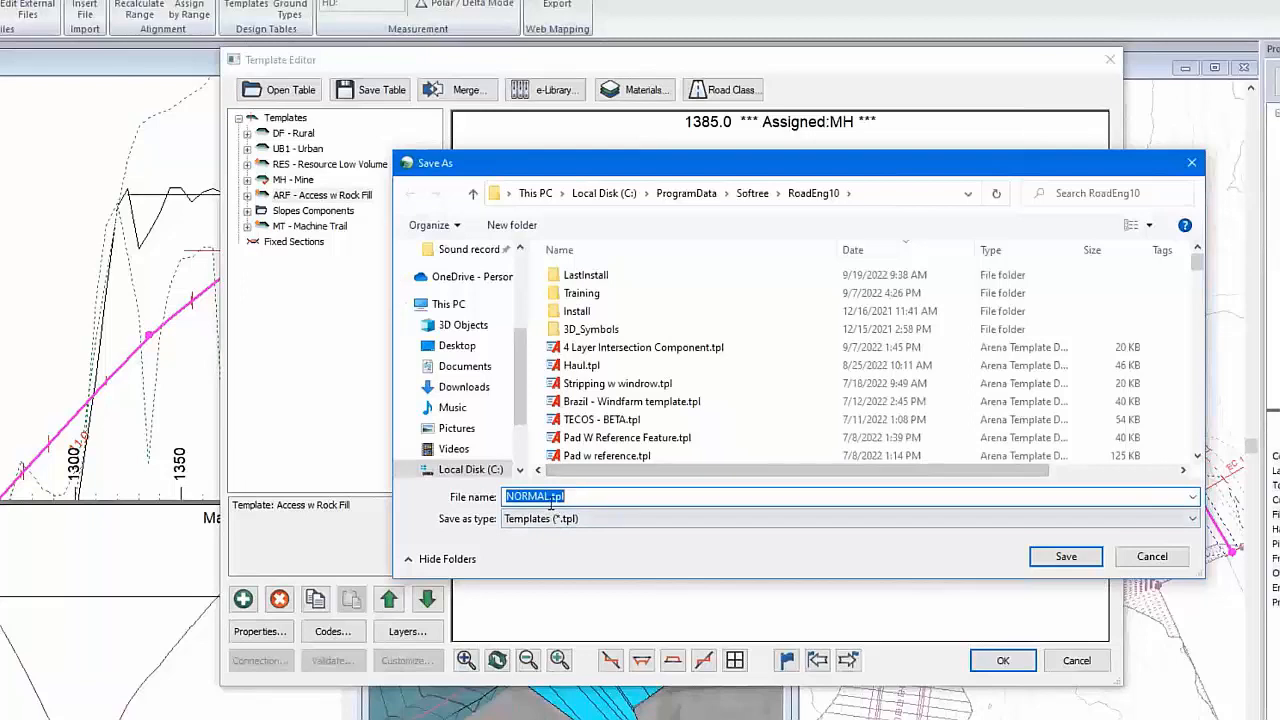
{"action": "left_click_drag", "start_coordinate": [549, 500], "coordinate": [493, 508]}
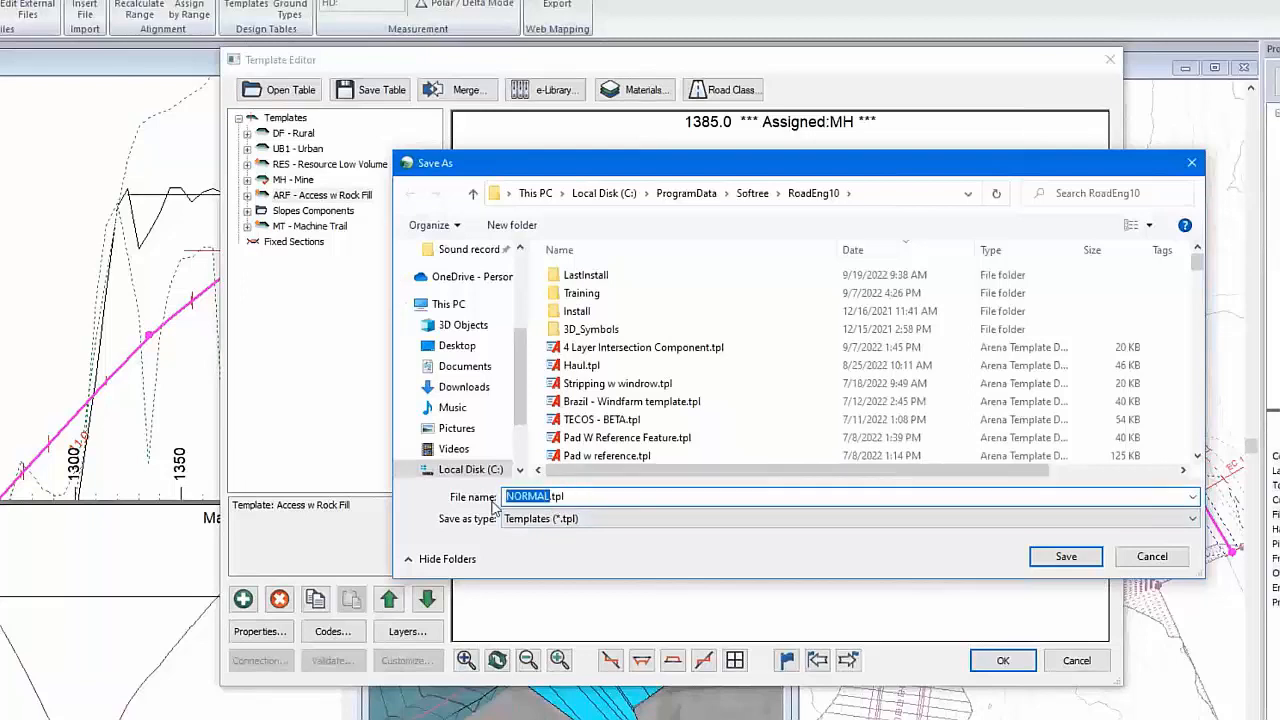
{"action": "type", "text": "Mine Cross Sect"}
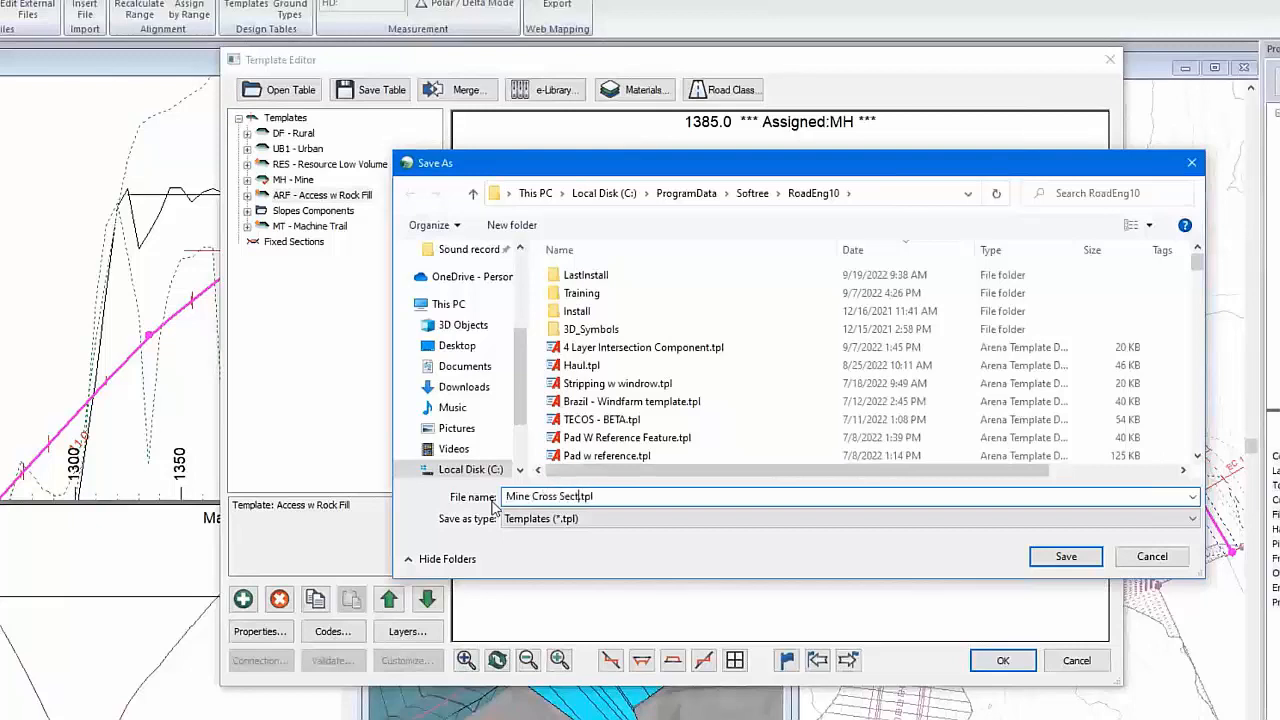
{"action": "type", "text": "ions"}
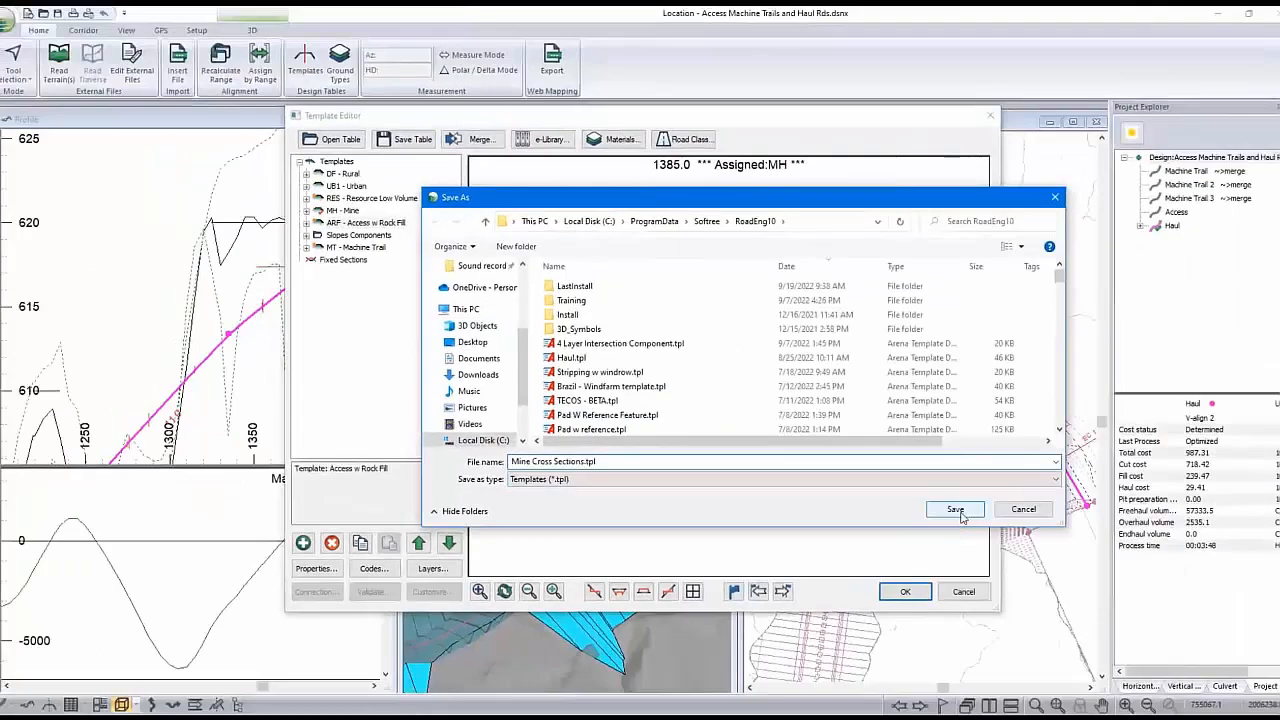
{"action": "left_click", "coordinate": [1068, 560]}
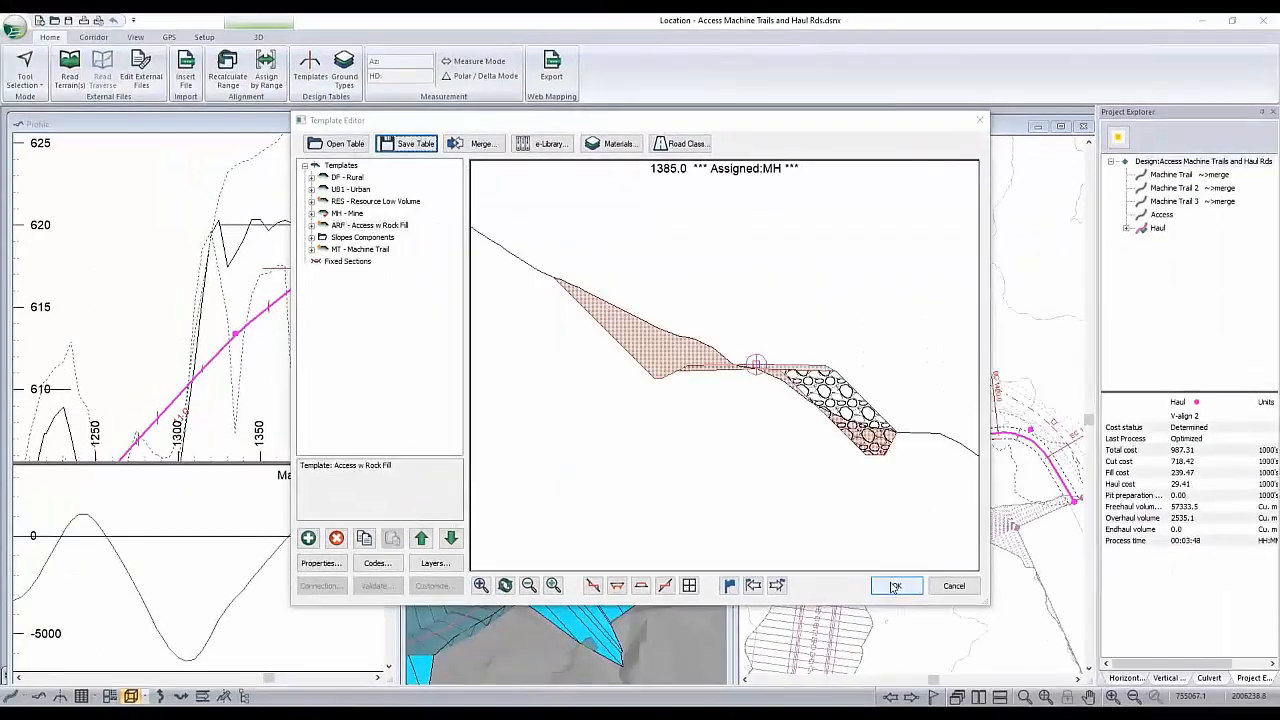
Step: Switch to the MD Example design, open its template editor and select the RR - Rural with Barrier template
{"action": "mouse_move", "coordinate": [474, 626]}
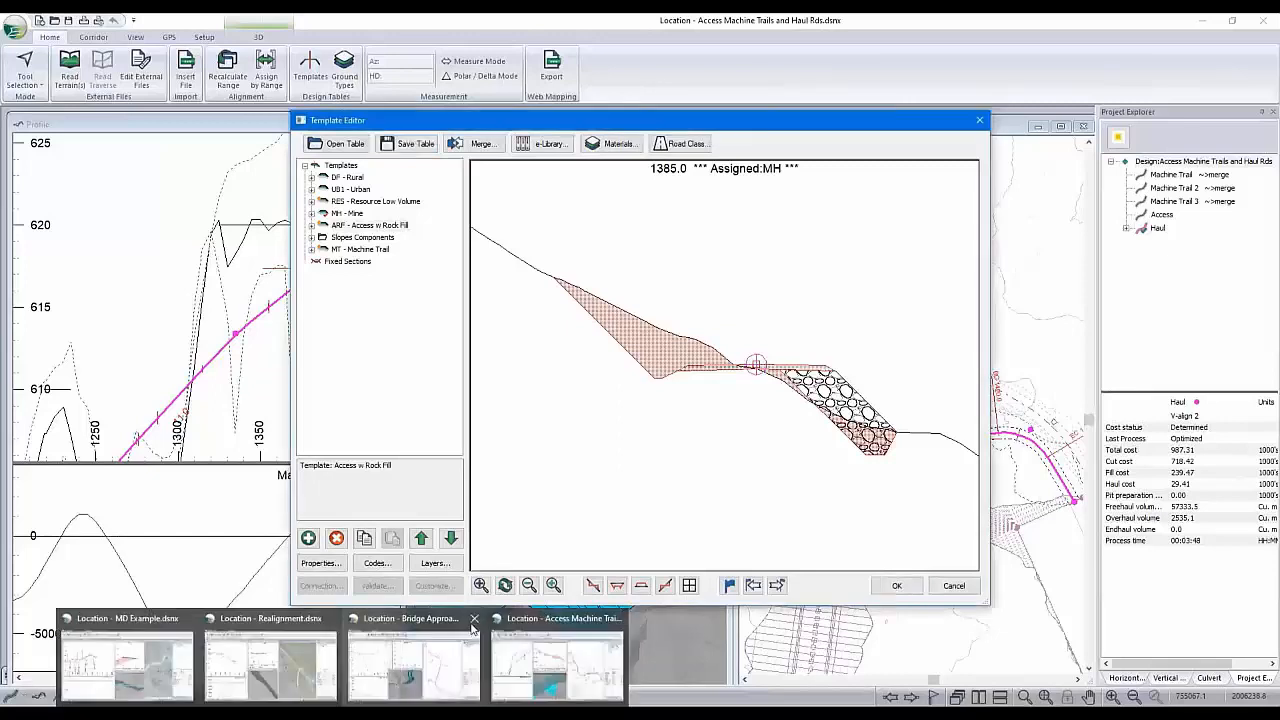
{"action": "left_click", "coordinate": [126, 640]}
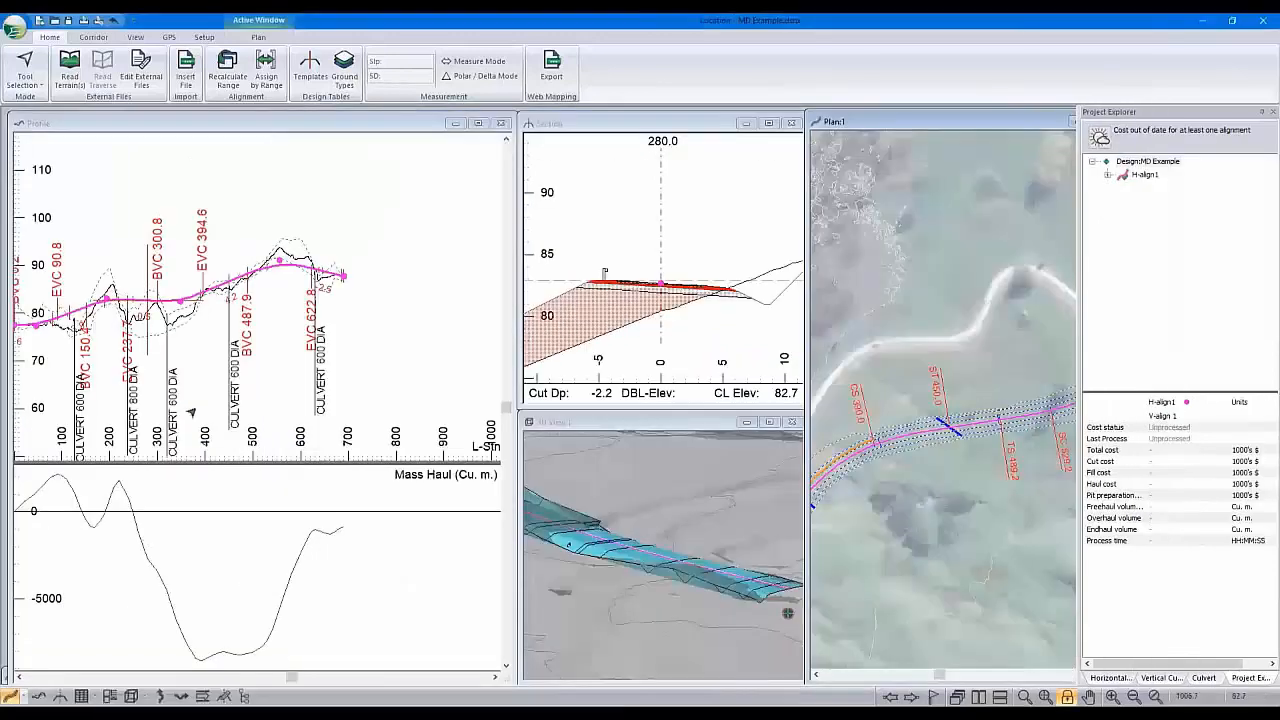
{"action": "left_click", "coordinate": [310, 70]}
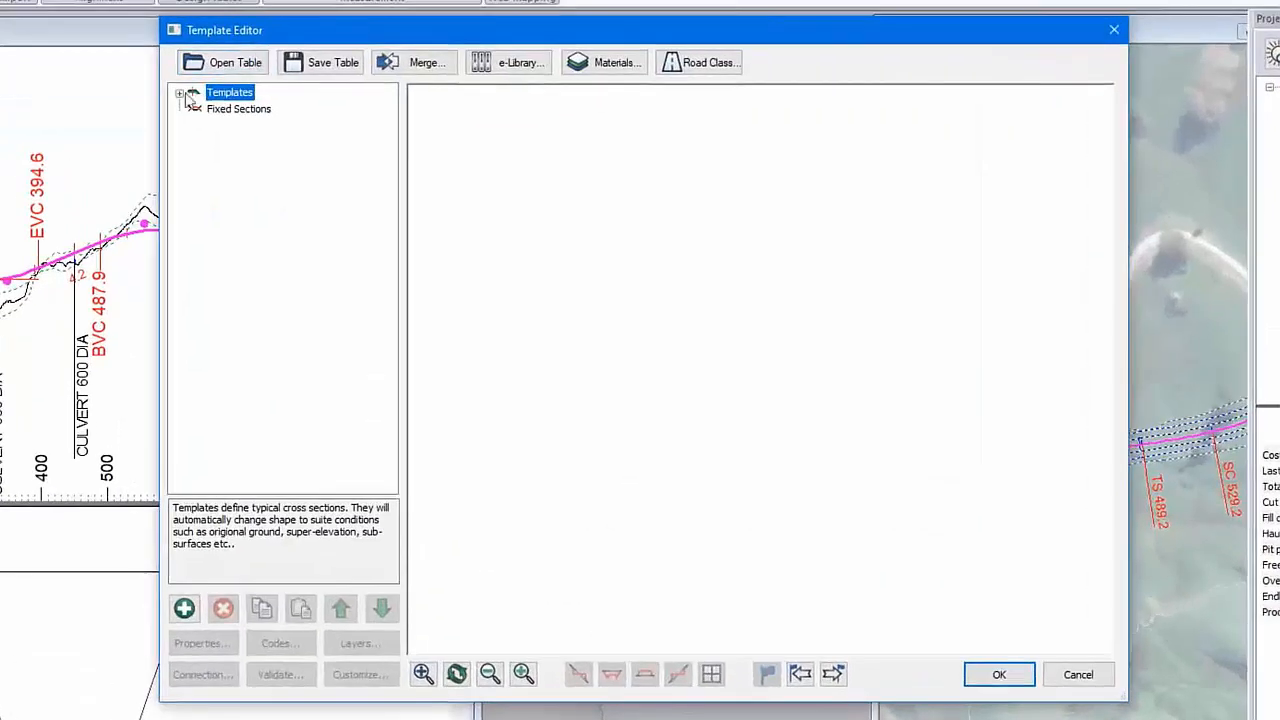
{"action": "left_click", "coordinate": [181, 94]}
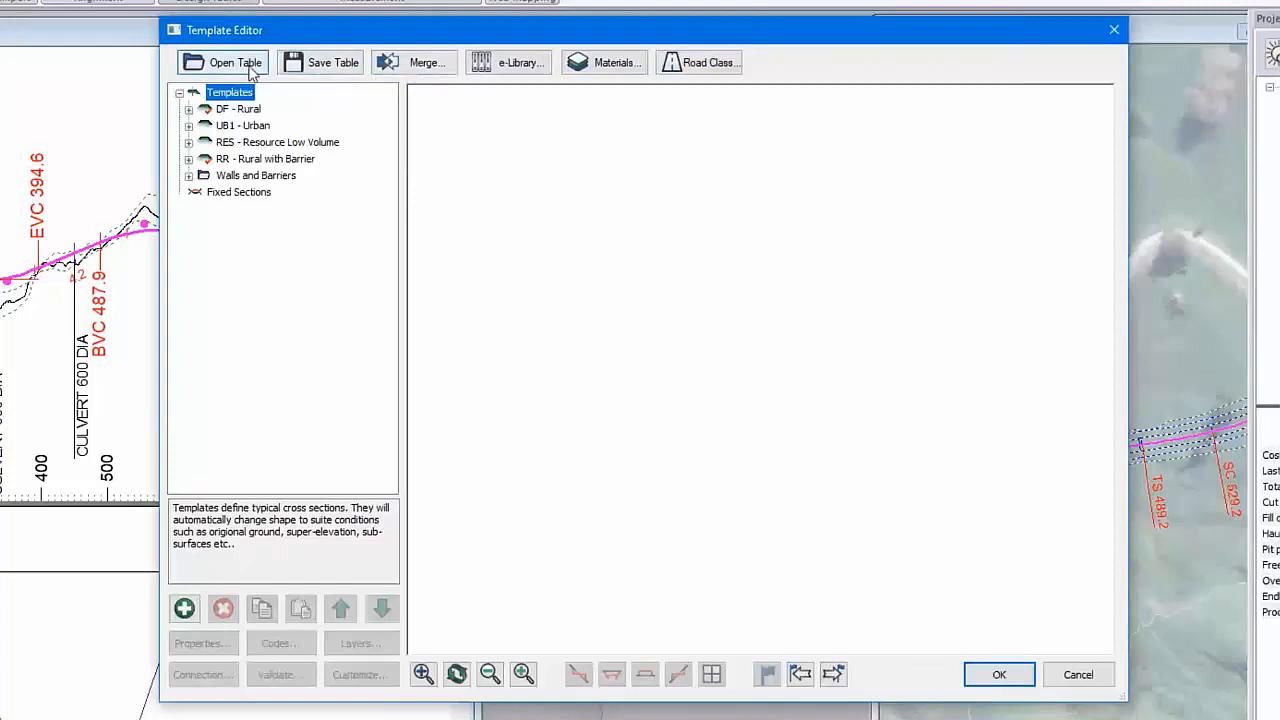
{"action": "left_click", "coordinate": [240, 159]}
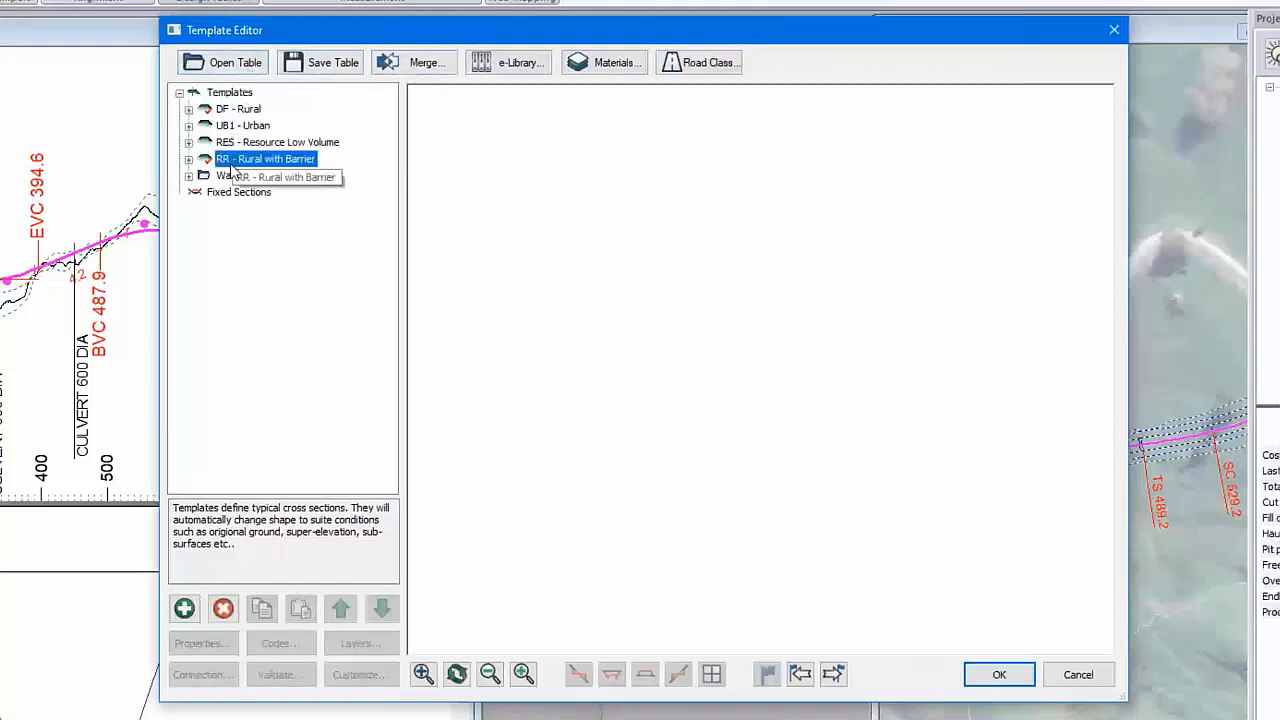
Step: Try replacing the design's template table with Mine Cross Sections.tpl, then cancel the template edits
{"action": "left_click", "coordinate": [232, 64]}
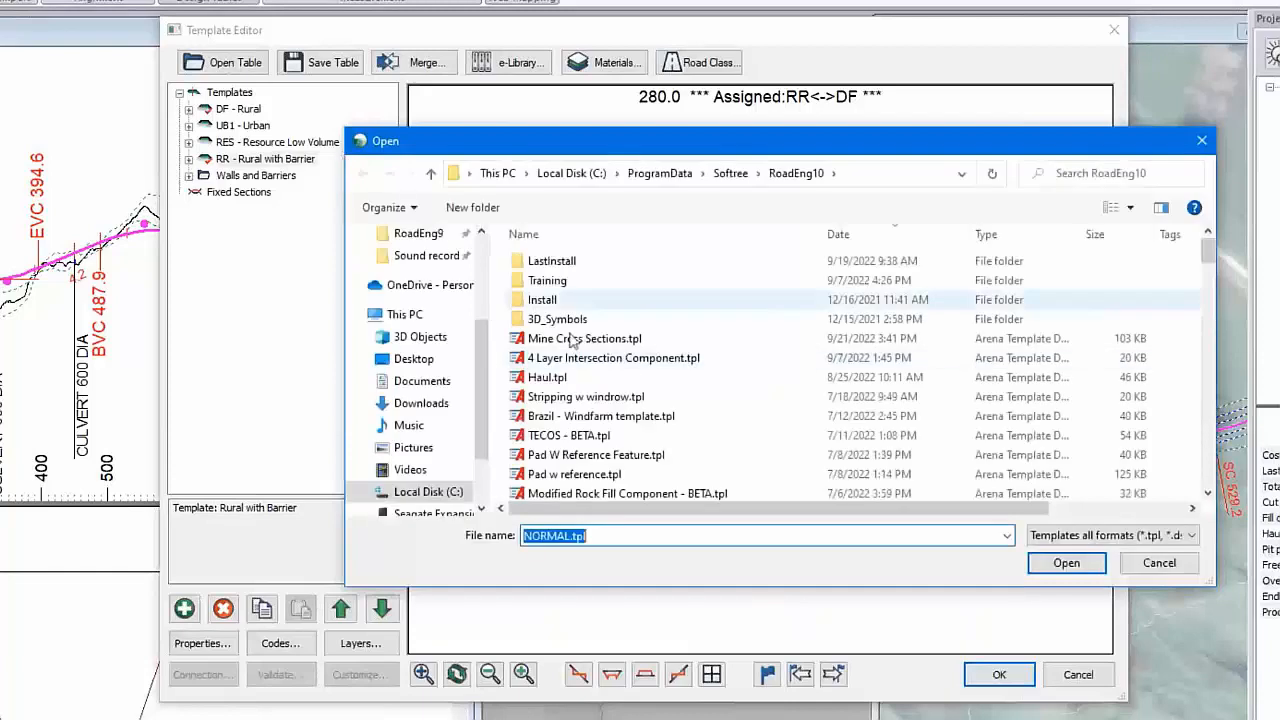
{"action": "left_click", "coordinate": [630, 339]}
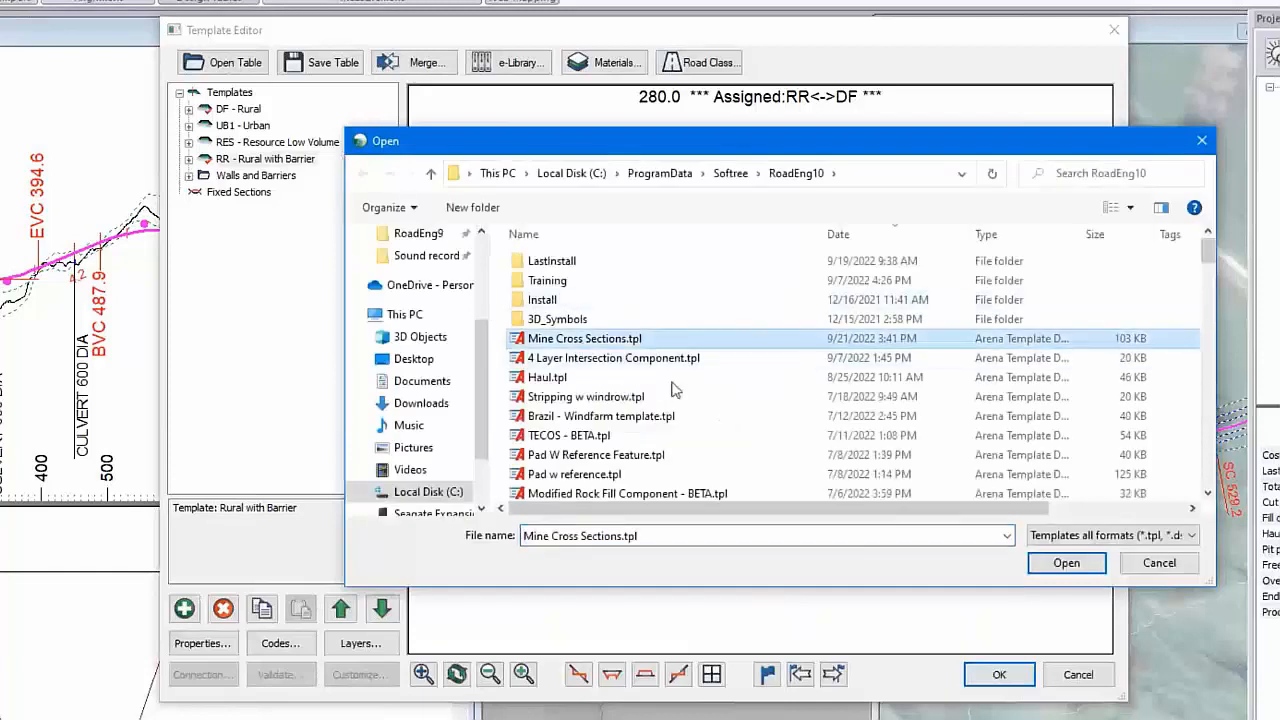
{"action": "left_click", "coordinate": [1066, 563]}
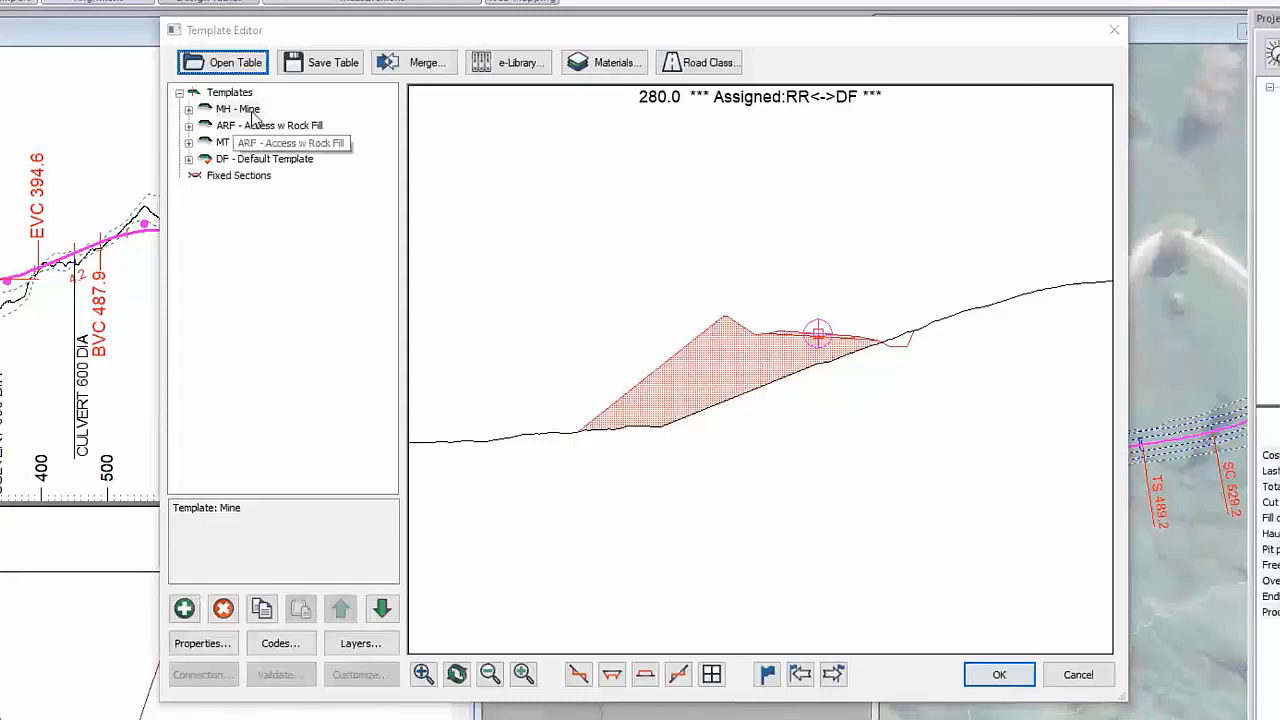
{"action": "left_click", "coordinate": [1079, 675]}
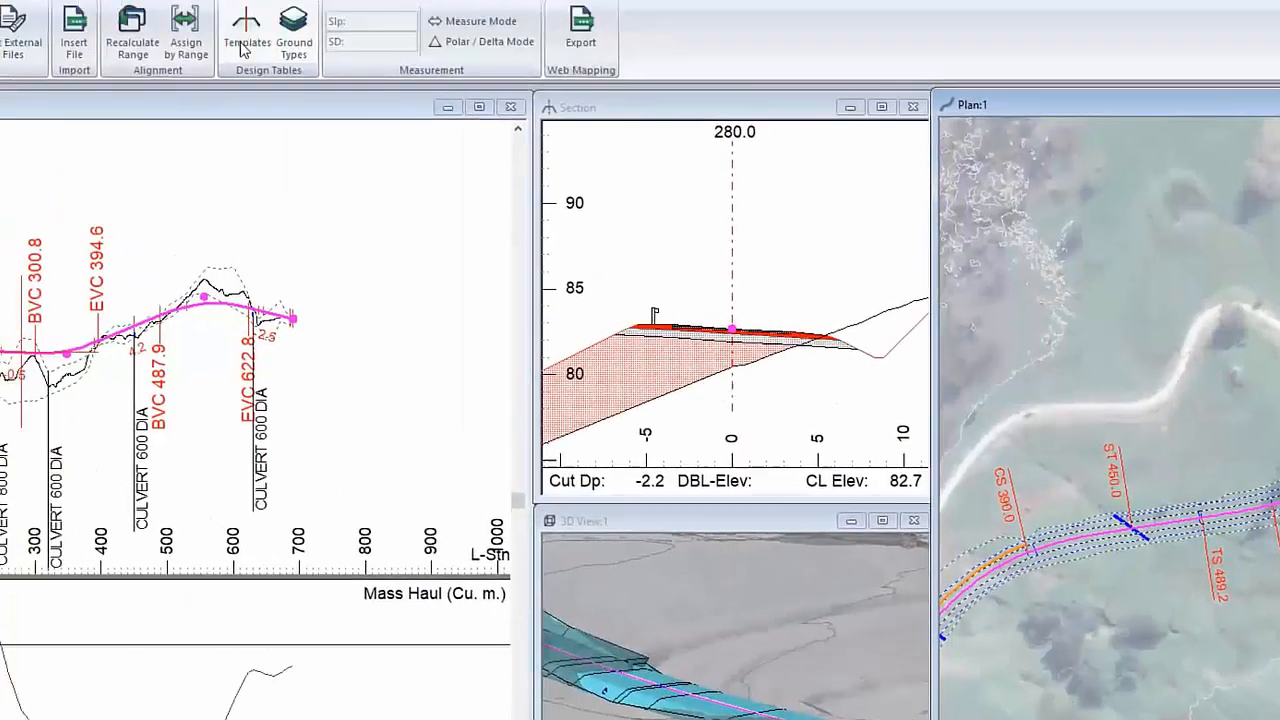
Step: Merge the Access w Rock Fill, Mine and Machine Trail templates from Mine Cross Sections.tpl into the existing template list and preview them
{"action": "left_click", "coordinate": [250, 35]}
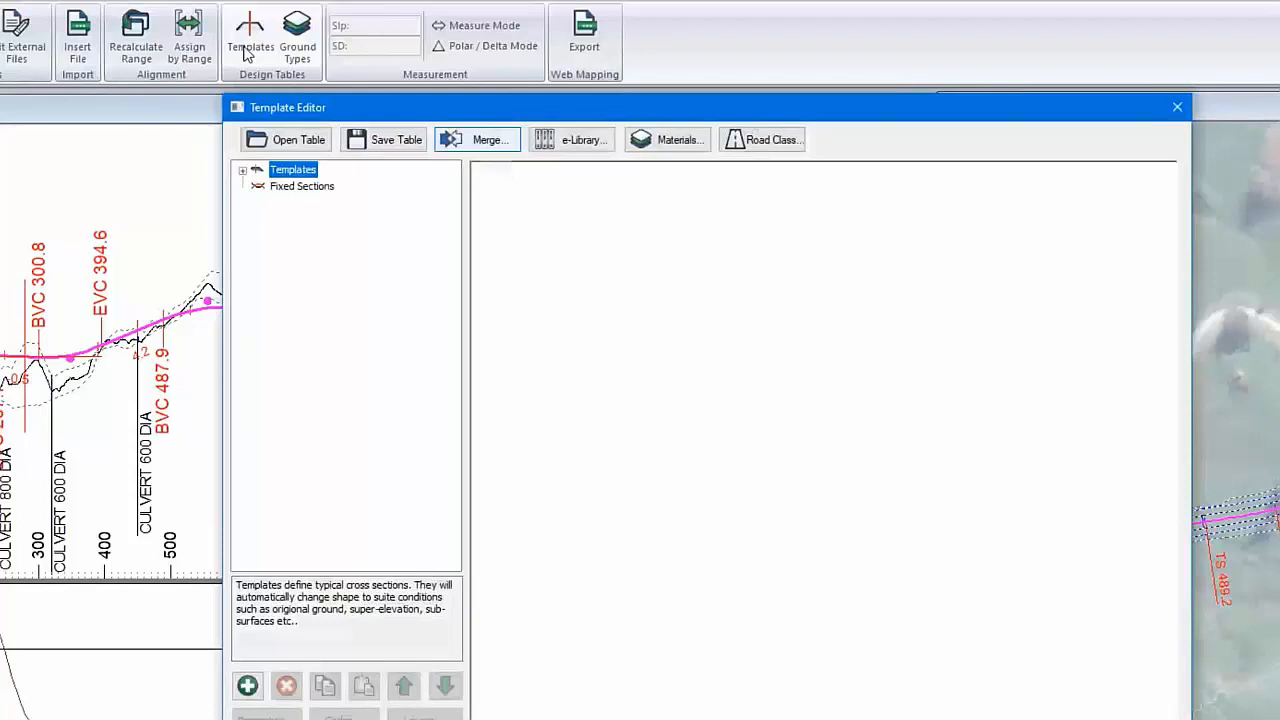
{"action": "left_click", "coordinate": [243, 171]}
{"action": "left_click", "coordinate": [459, 143]}
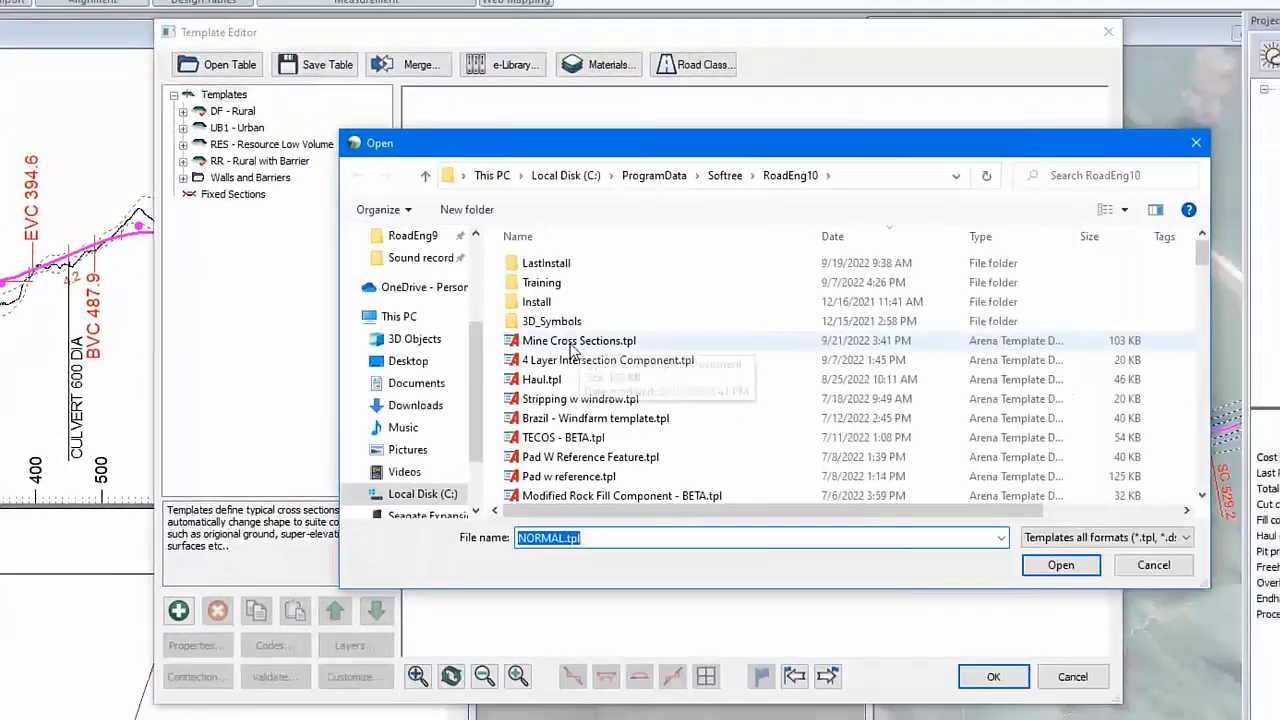
{"action": "left_click", "coordinate": [642, 420]}
{"action": "left_click", "coordinate": [1050, 556]}
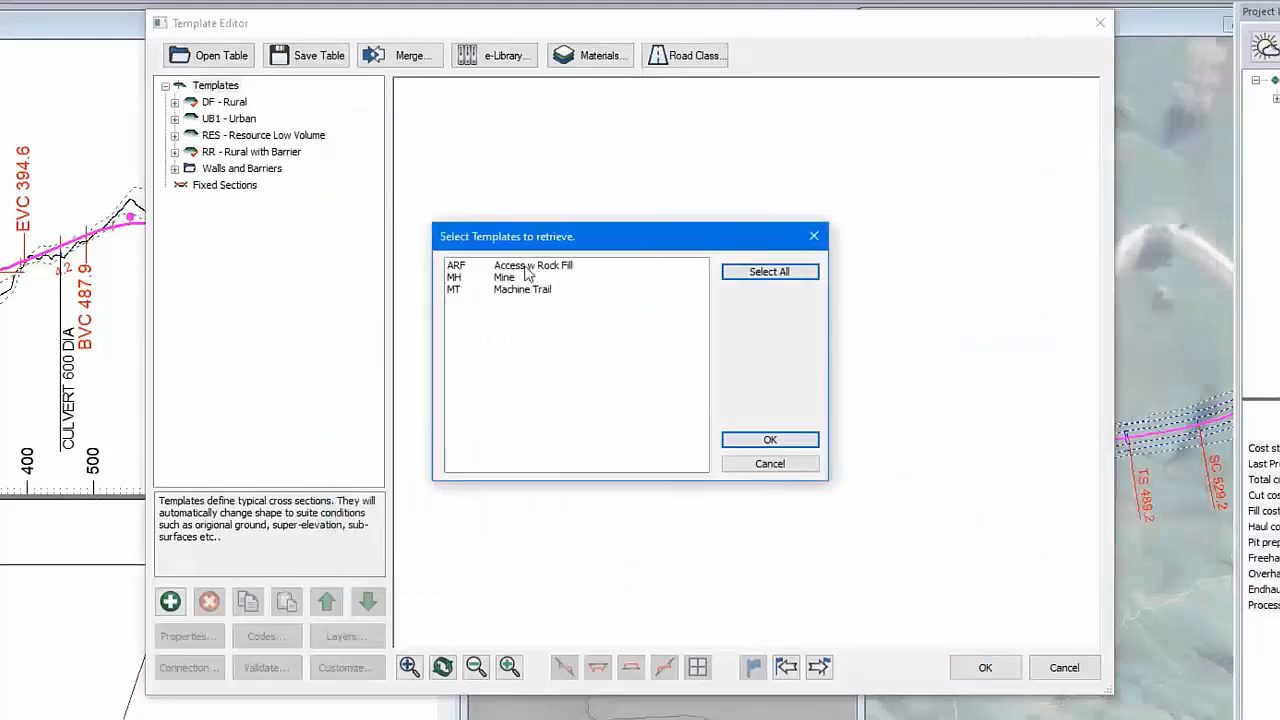
{"action": "left_click_drag", "start_coordinate": [521, 283], "coordinate": [518, 302]}
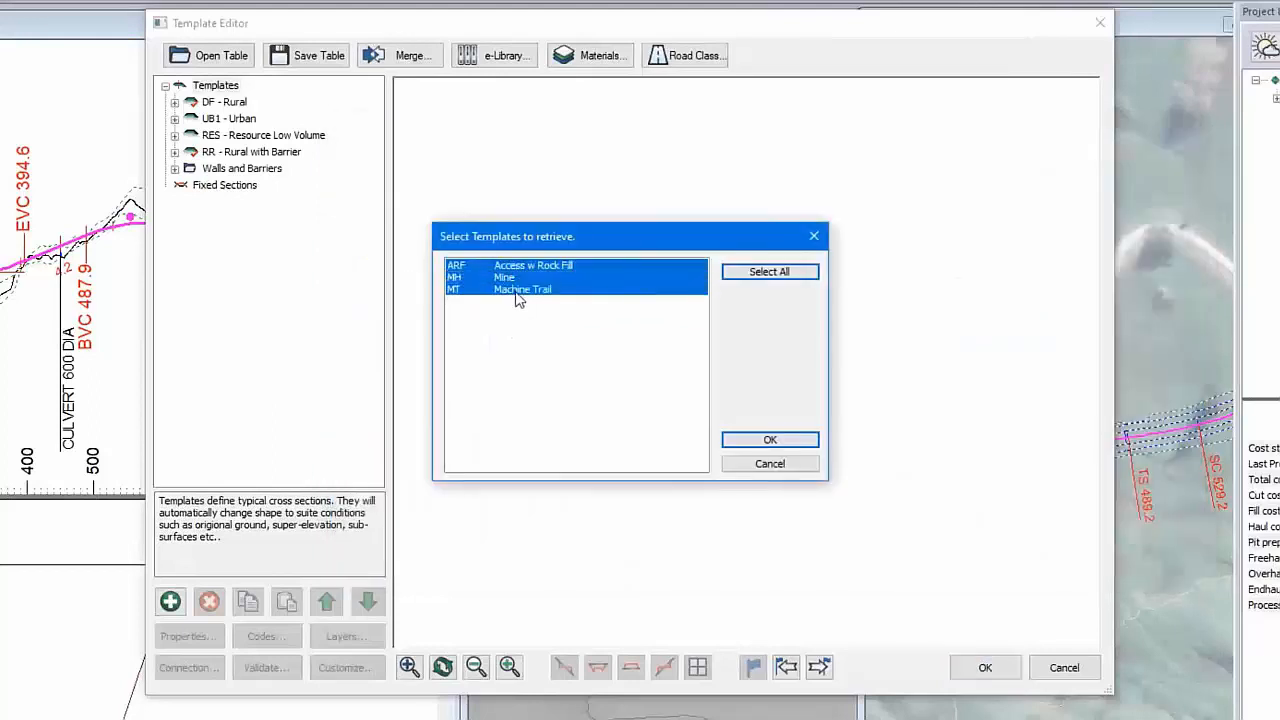
{"action": "left_click", "coordinate": [750, 441]}
{"action": "left_click", "coordinate": [221, 199]}
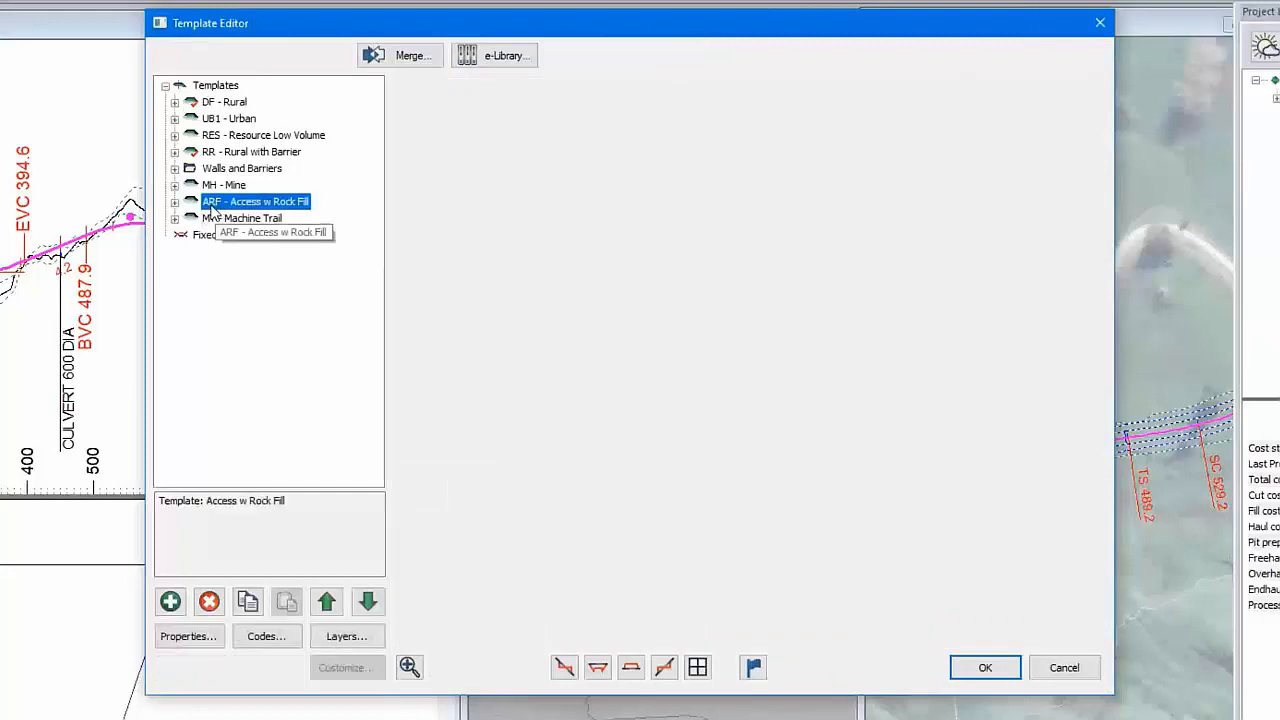
{"action": "left_click", "coordinate": [222, 187]}
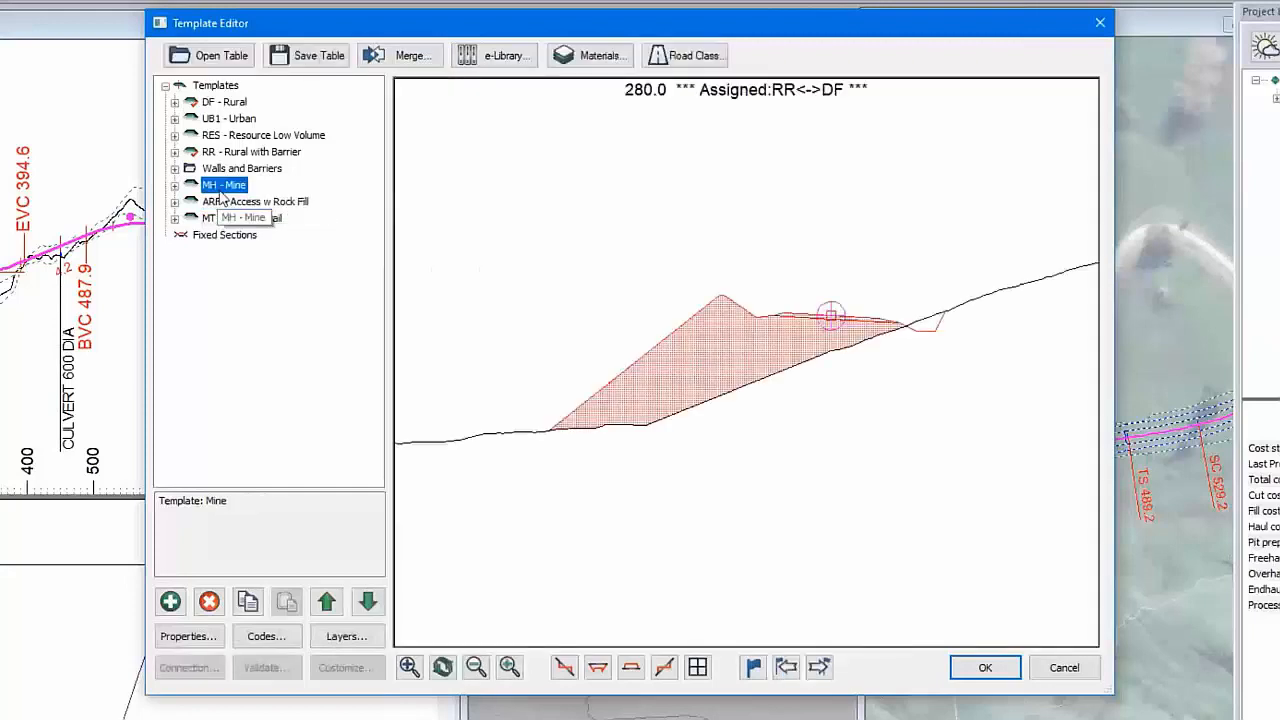
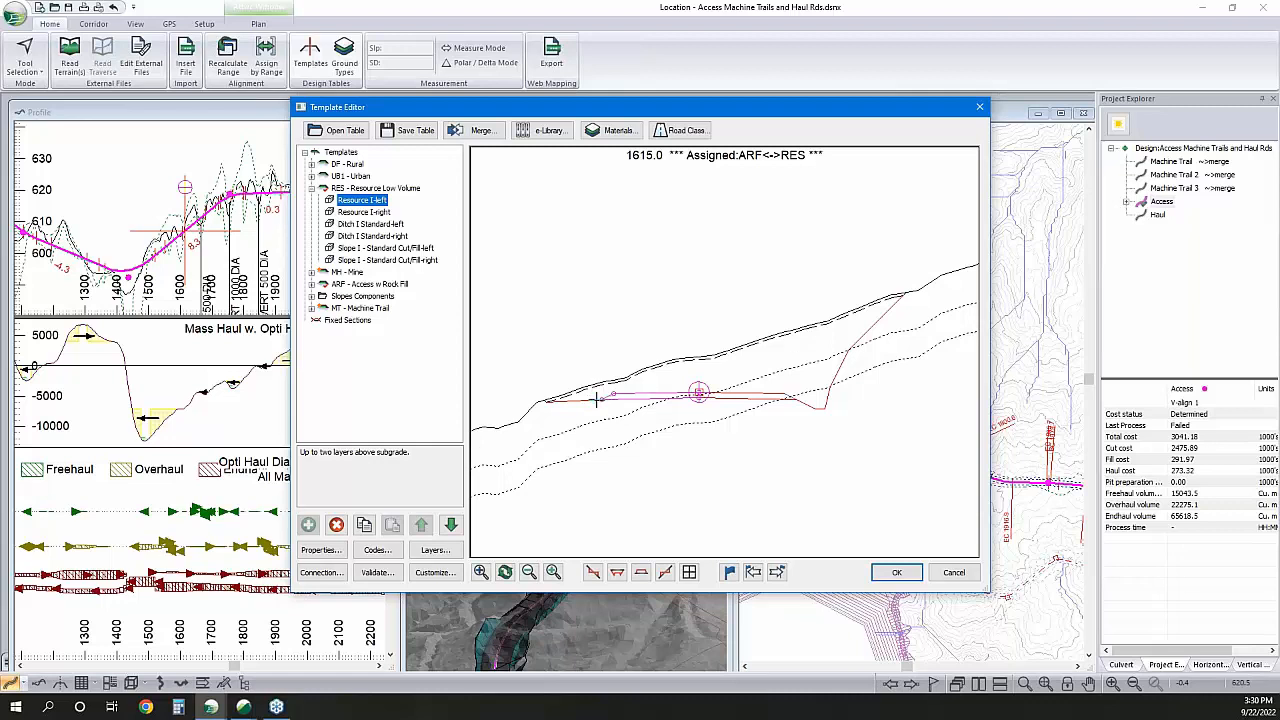
Step: Open the properties of the Resource Low Volume template's Ditch I Standard-left component and review its depth, slope, width and include parameters
{"action": "left_click", "coordinate": [360, 224]}
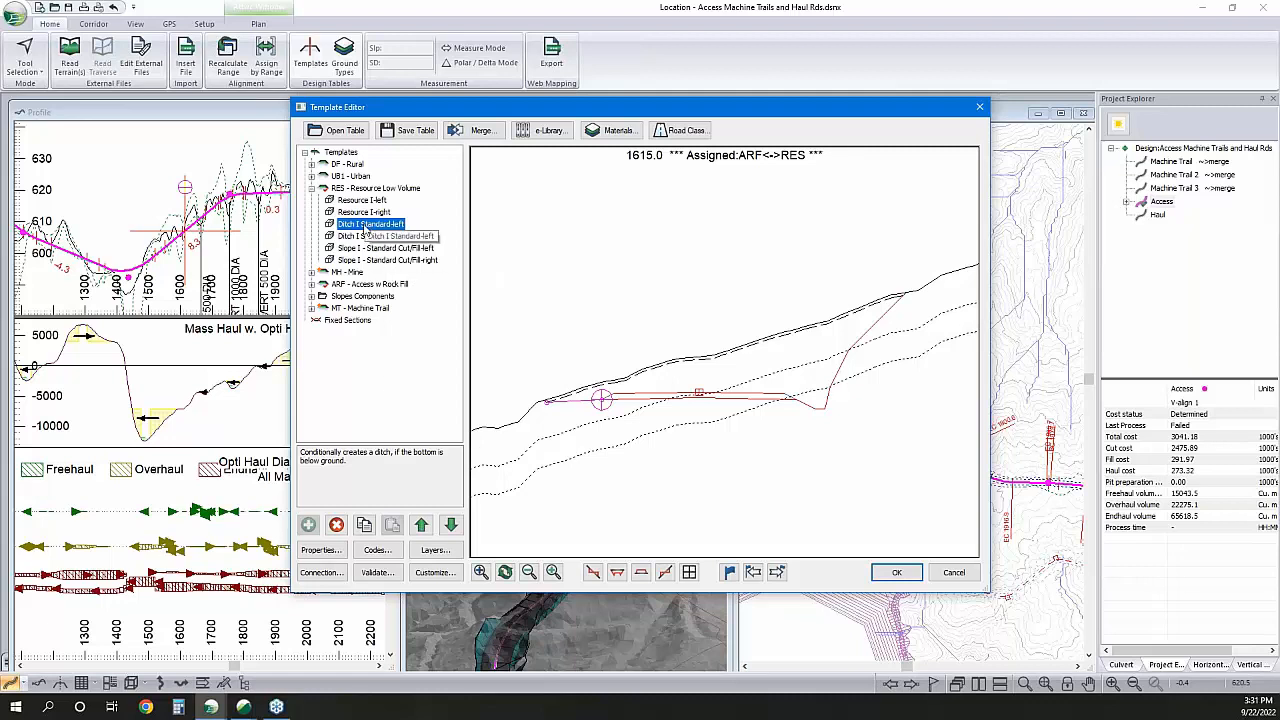
{"action": "double_click", "coordinate": [369, 225]}
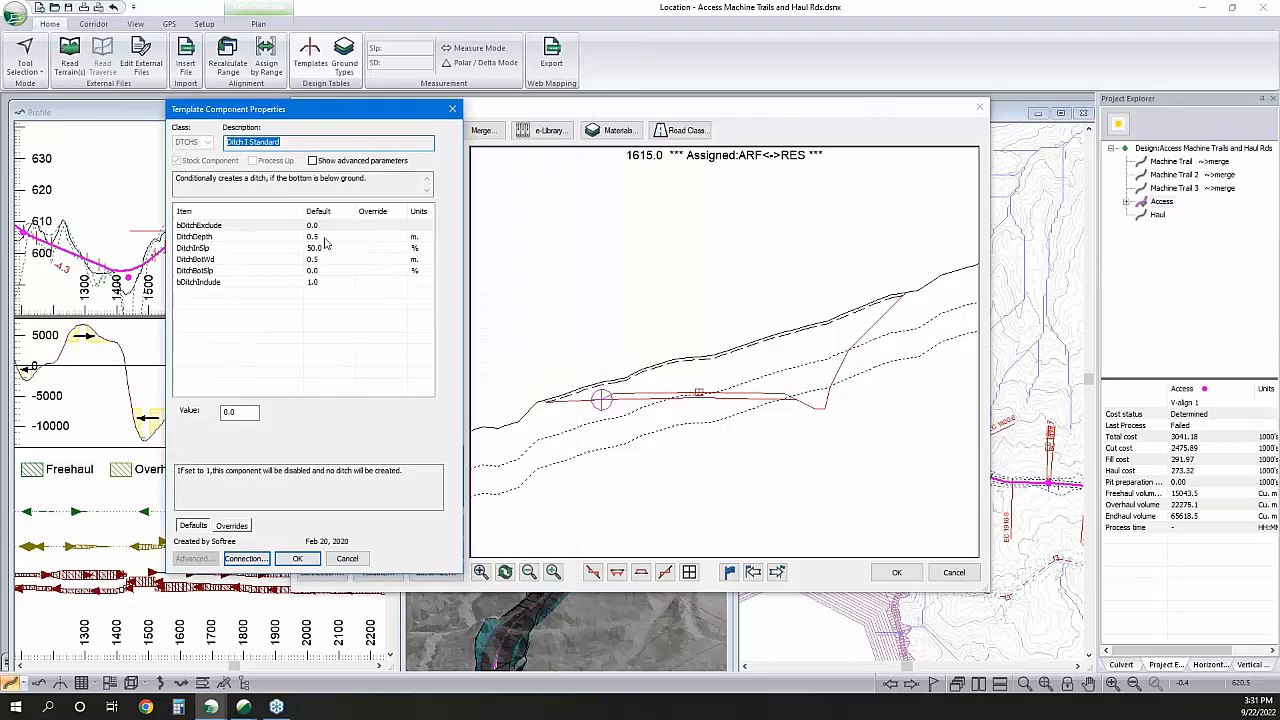
{"action": "left_click", "coordinate": [315, 237]}
{"action": "left_click", "coordinate": [315, 248]}
{"action": "left_click", "coordinate": [313, 259]}
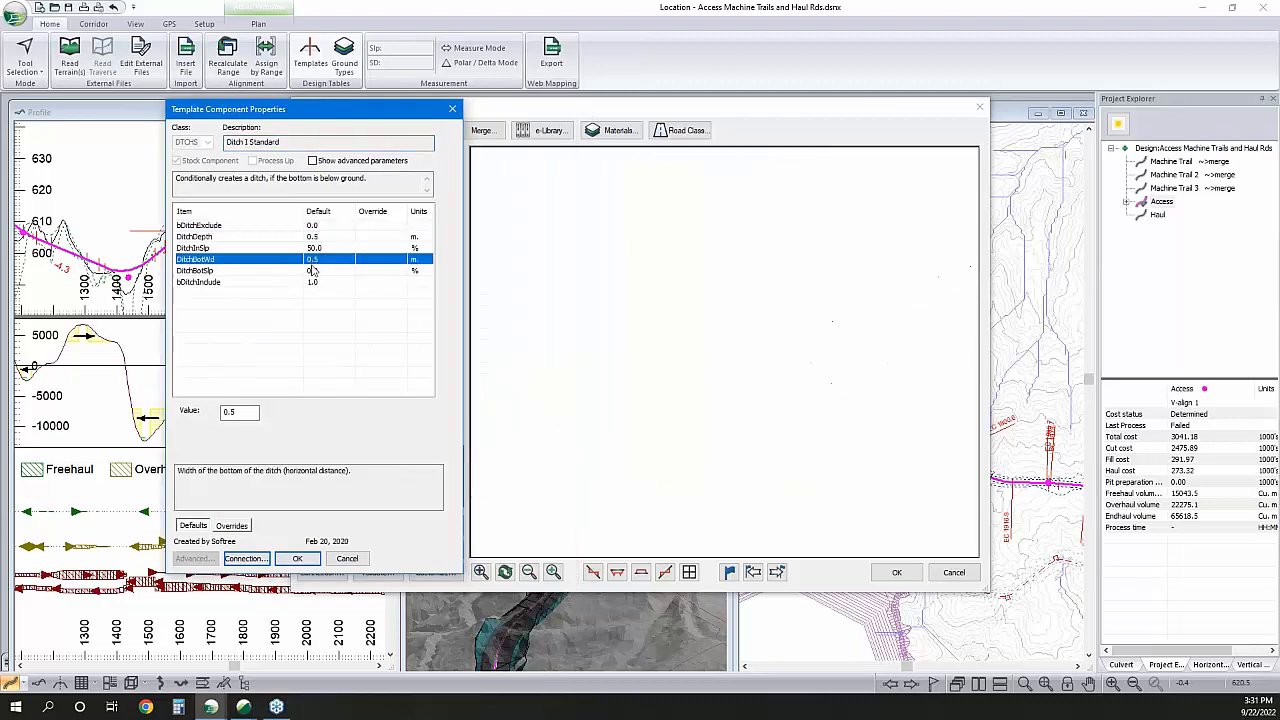
{"action": "left_click", "coordinate": [313, 270]}
{"action": "left_click", "coordinate": [313, 282]}
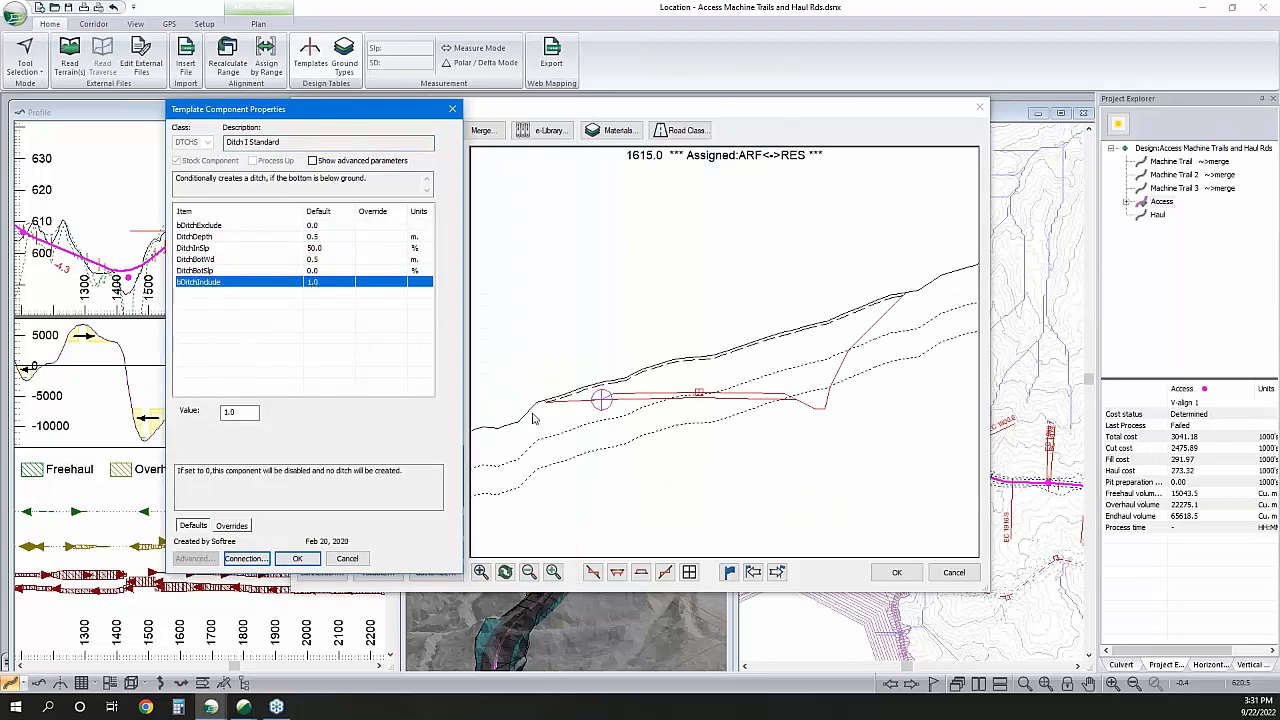
Step: Try setting the advanced DitchDayLightDist parameter of the left ditch to 0, hide the advanced parameters, and cancel the component changes
{"action": "left_click", "coordinate": [311, 160]}
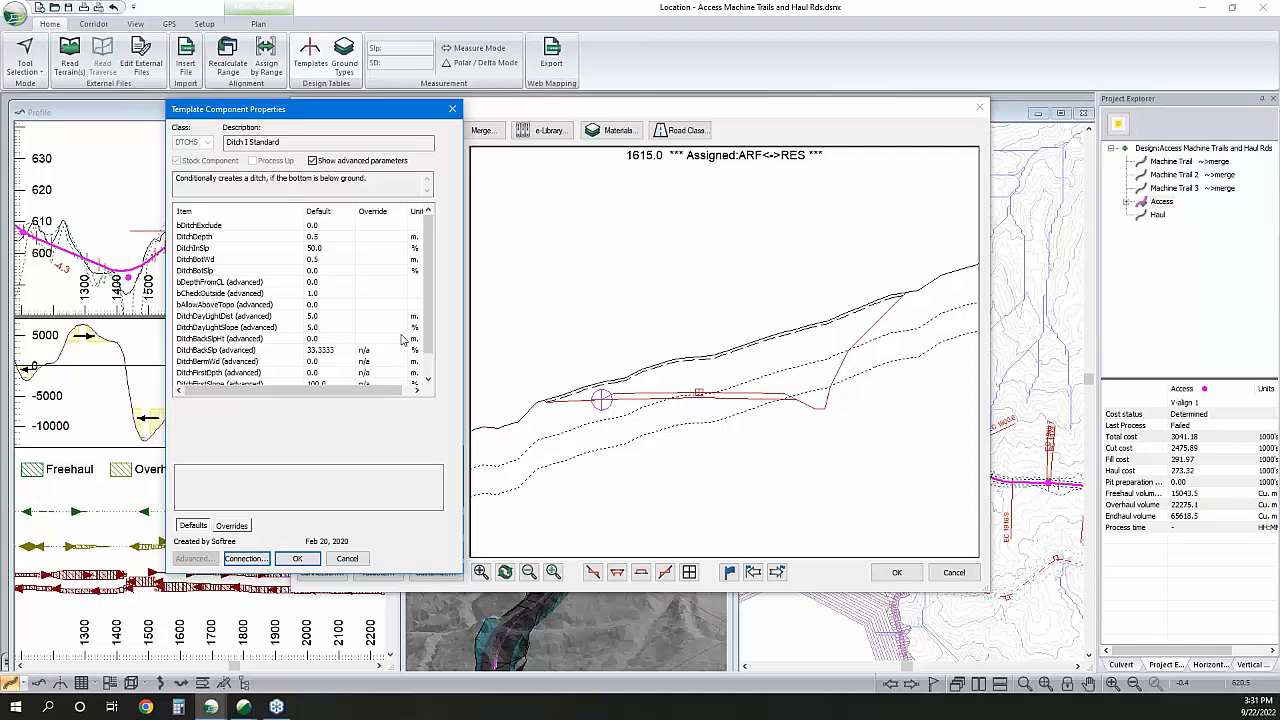
{"action": "scroll", "coordinate": [431, 333], "scroll_direction": "down", "scroll_amount": 1}
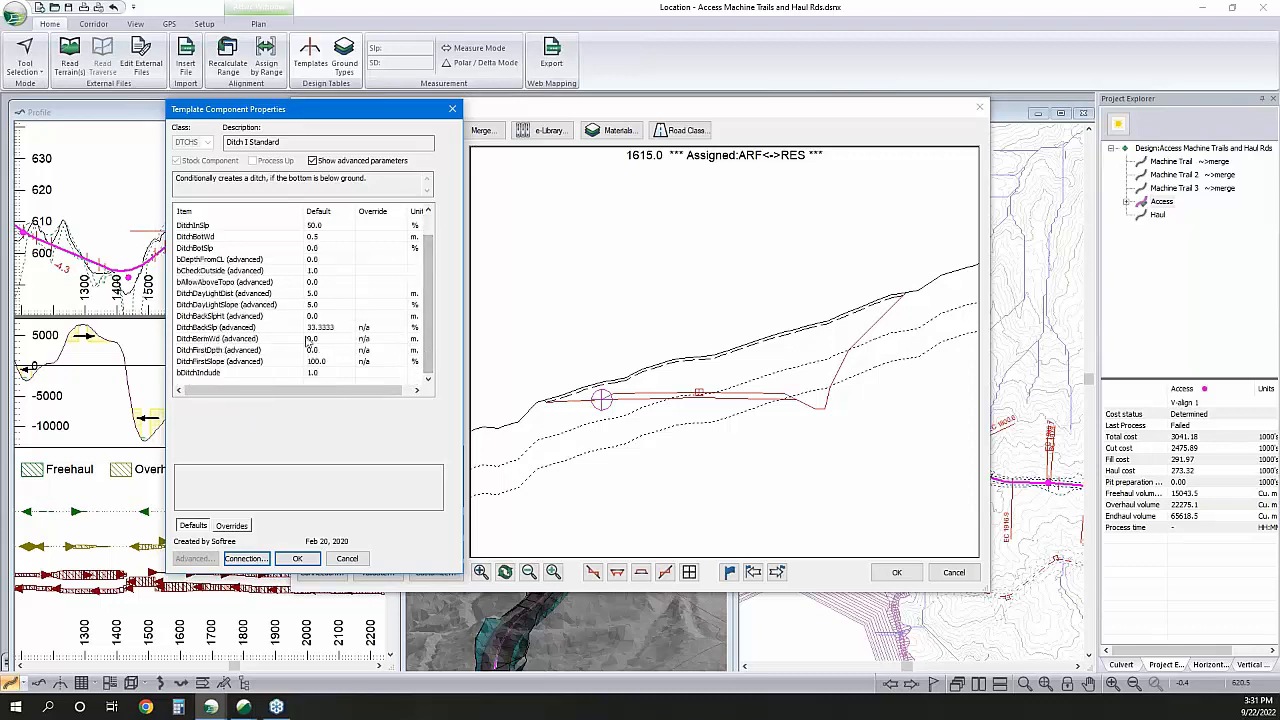
{"action": "left_click", "coordinate": [322, 293]}
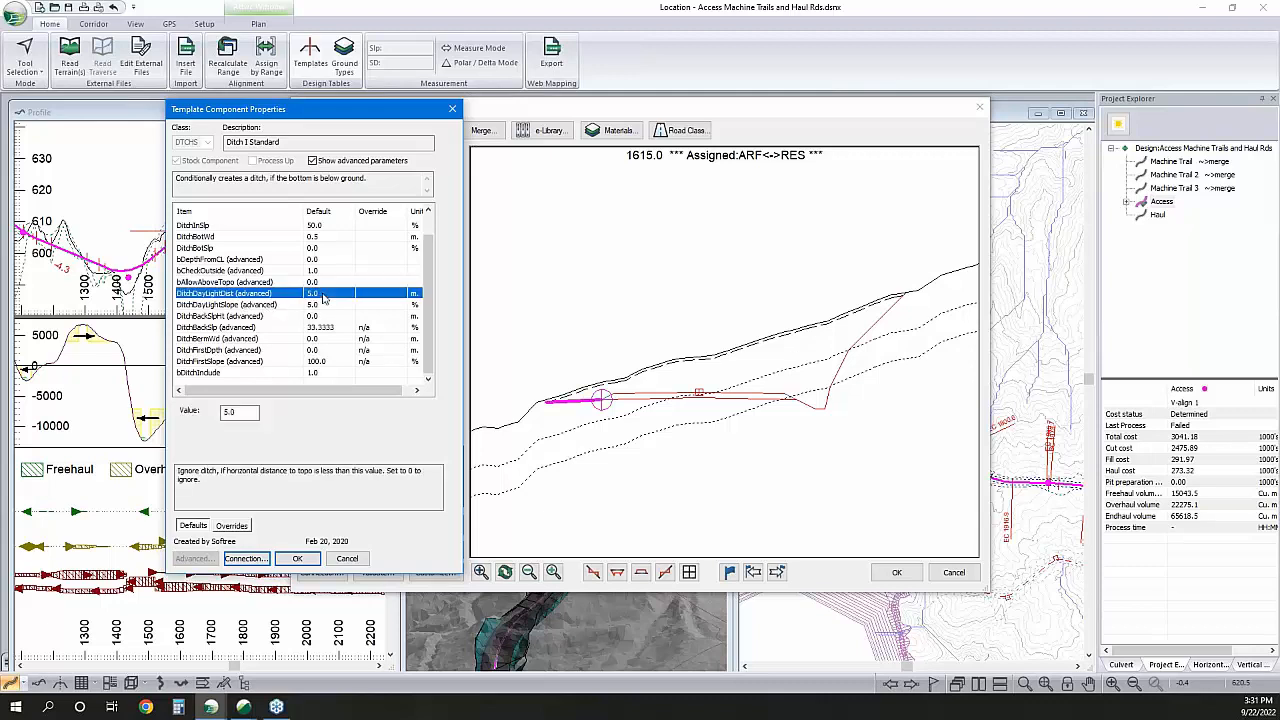
{"action": "double_click", "coordinate": [229, 412]}
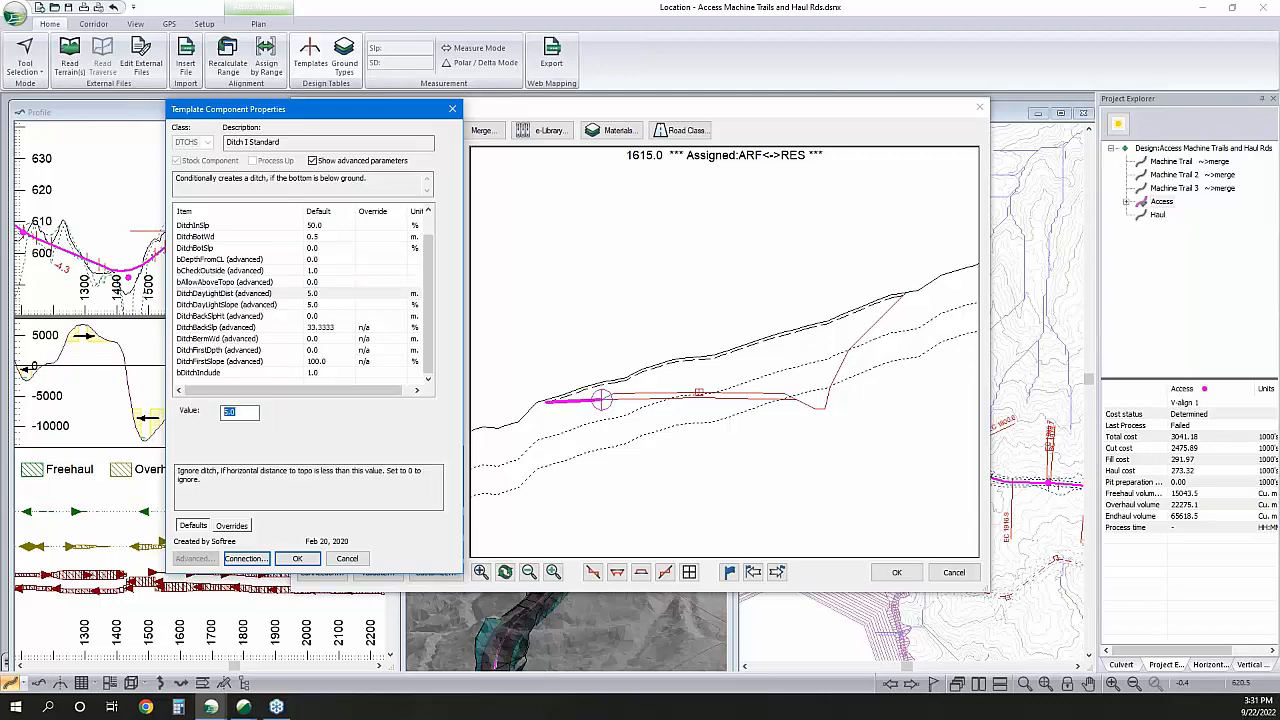
{"action": "type", "text": "0"}
{"action": "left_click", "coordinate": [312, 161]}
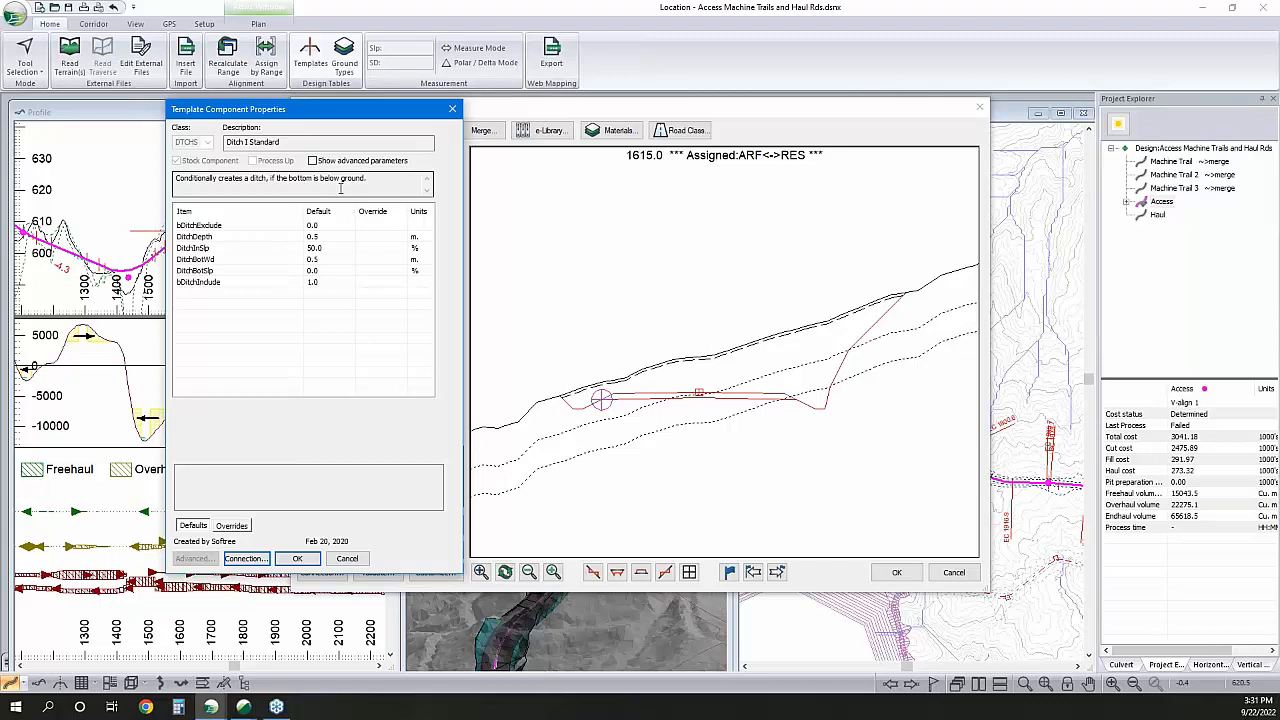
{"action": "left_click", "coordinate": [346, 558]}
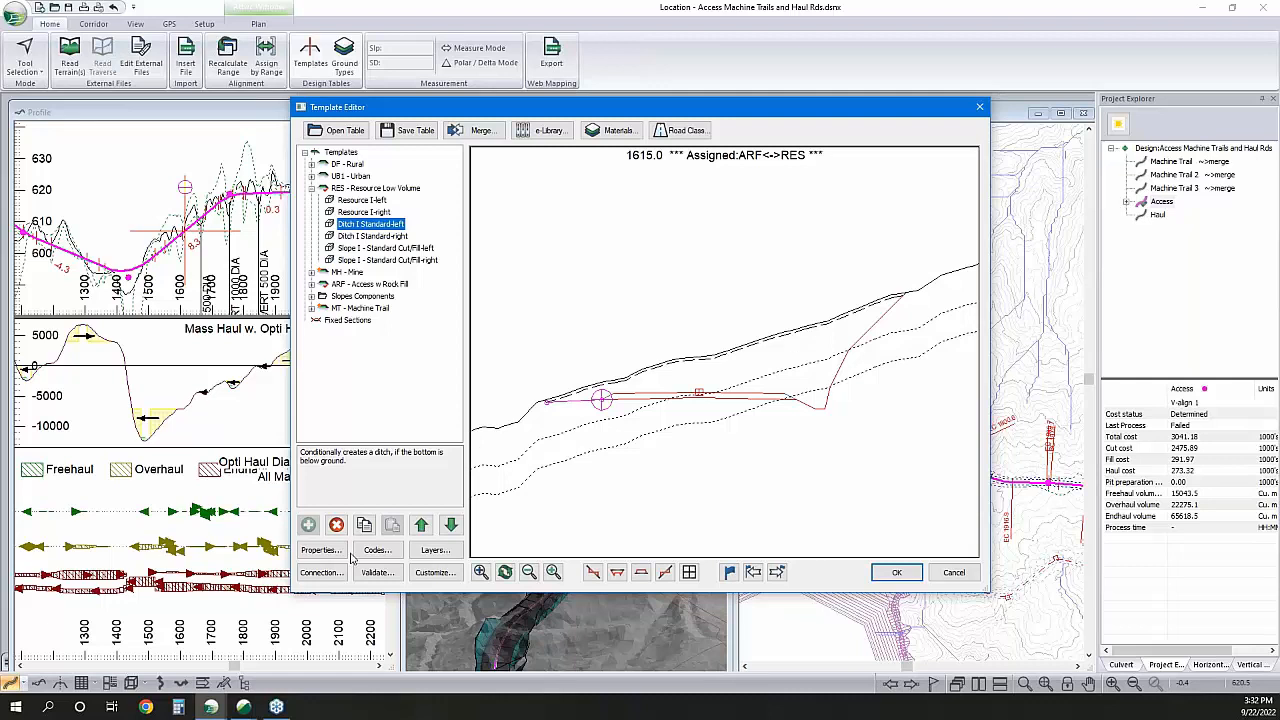
Step: Try saving all templates in the table to a template file, look through the available drives, and cancel the save
{"action": "left_click", "coordinate": [411, 136]}
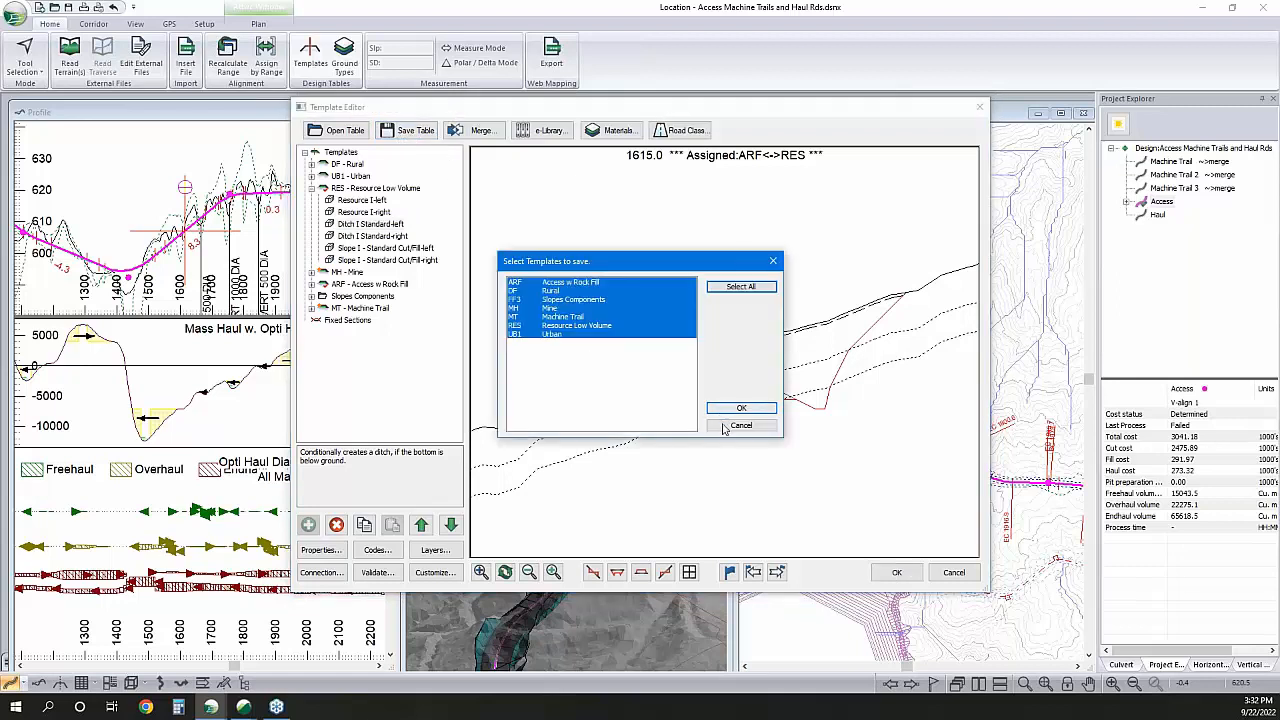
{"action": "left_click", "coordinate": [727, 408]}
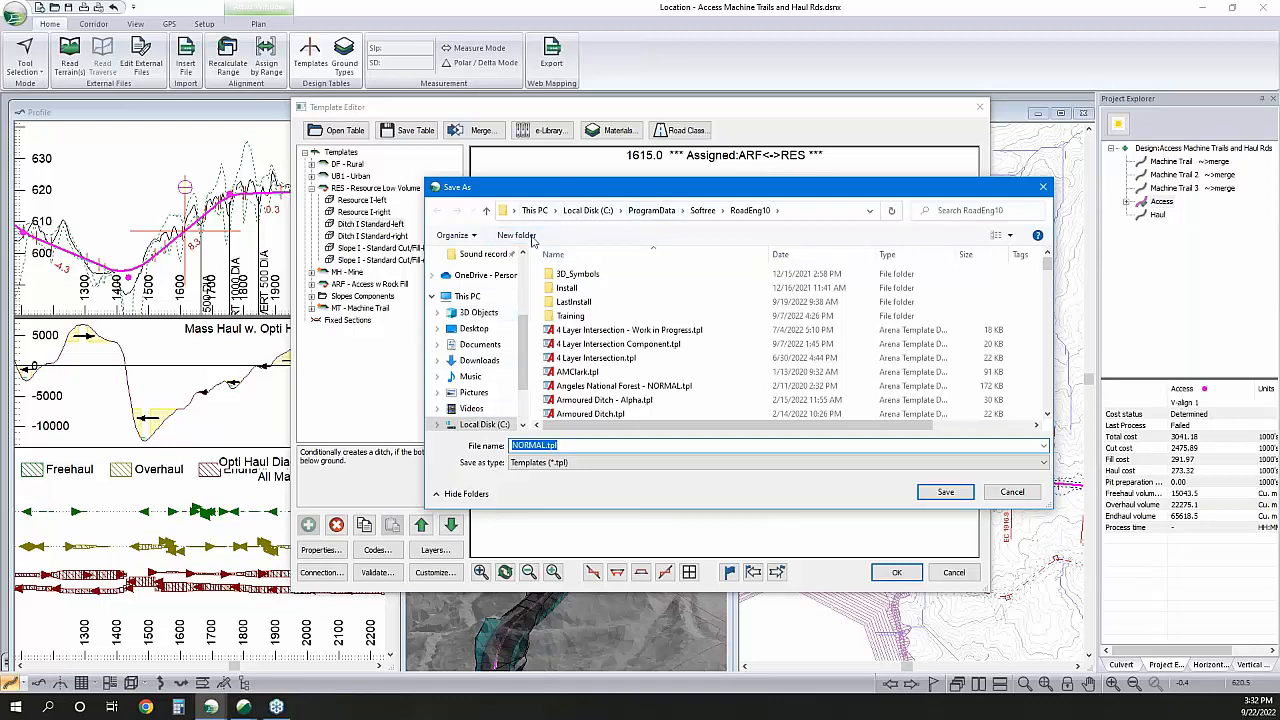
{"action": "scroll", "coordinate": [485, 370], "scroll_direction": "down", "scroll_amount": 2}
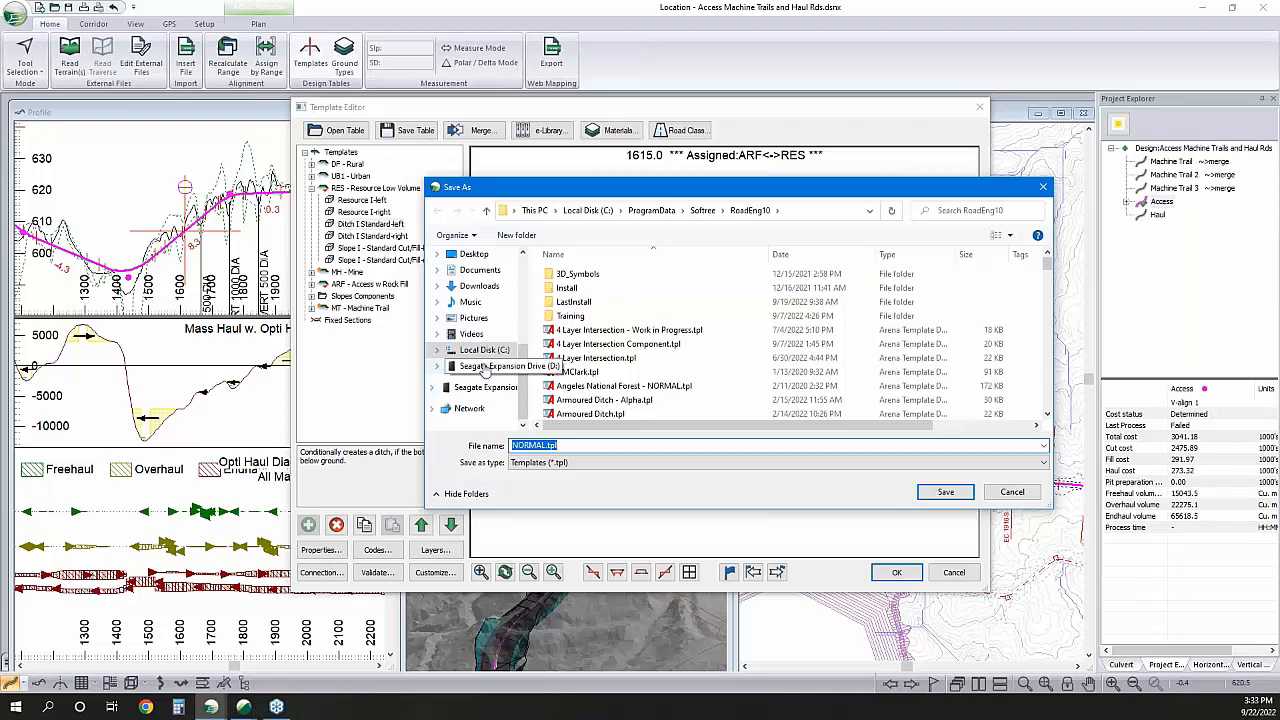
{"action": "left_click", "coordinate": [1009, 494]}
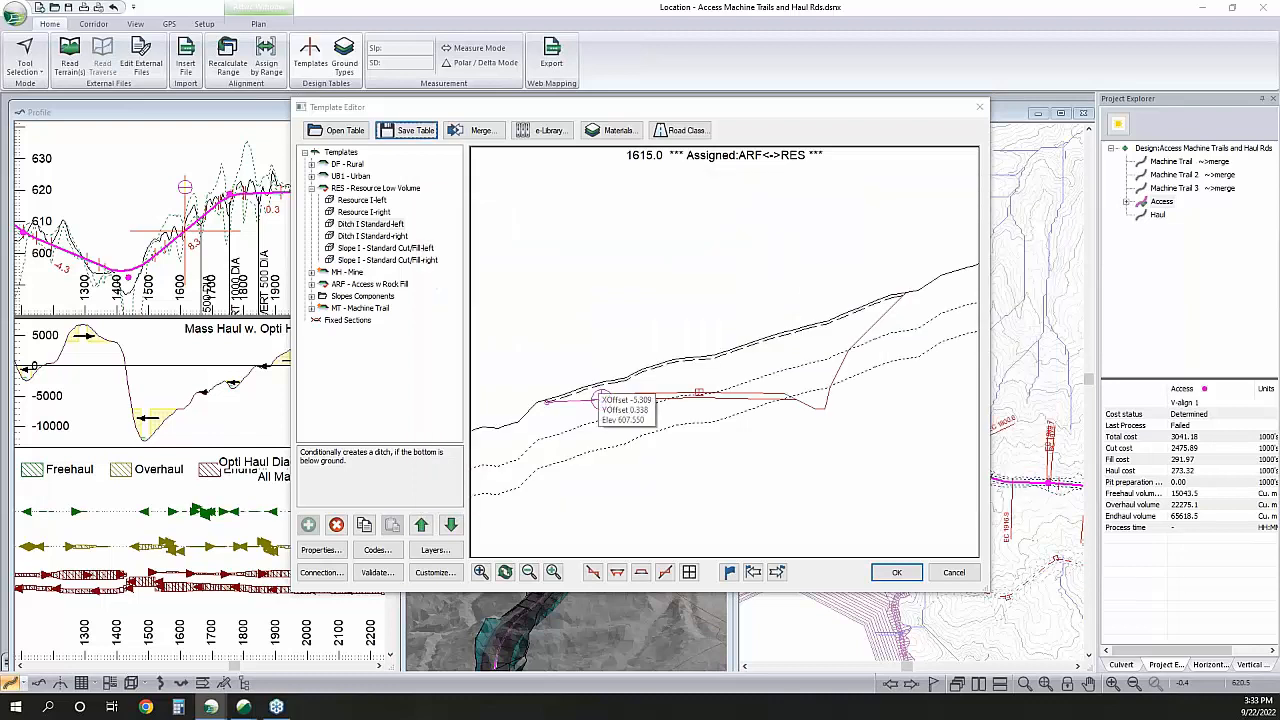